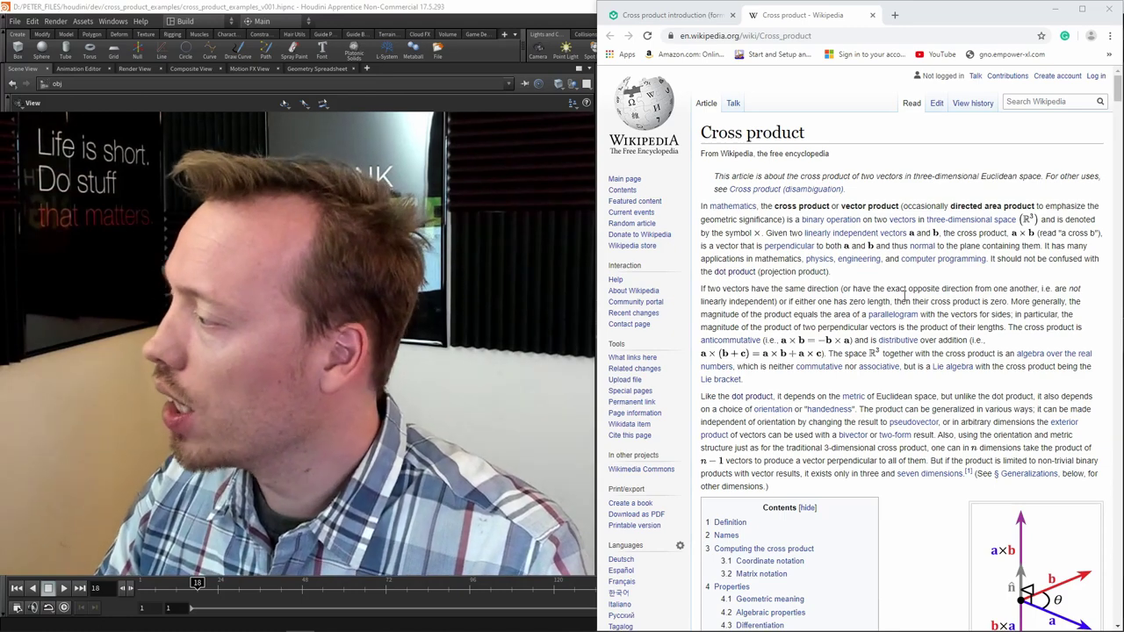
Read the Definition section of the Wikipedia Cross product article and highlight the sentence introducing the formula.
left_click(900, 288)
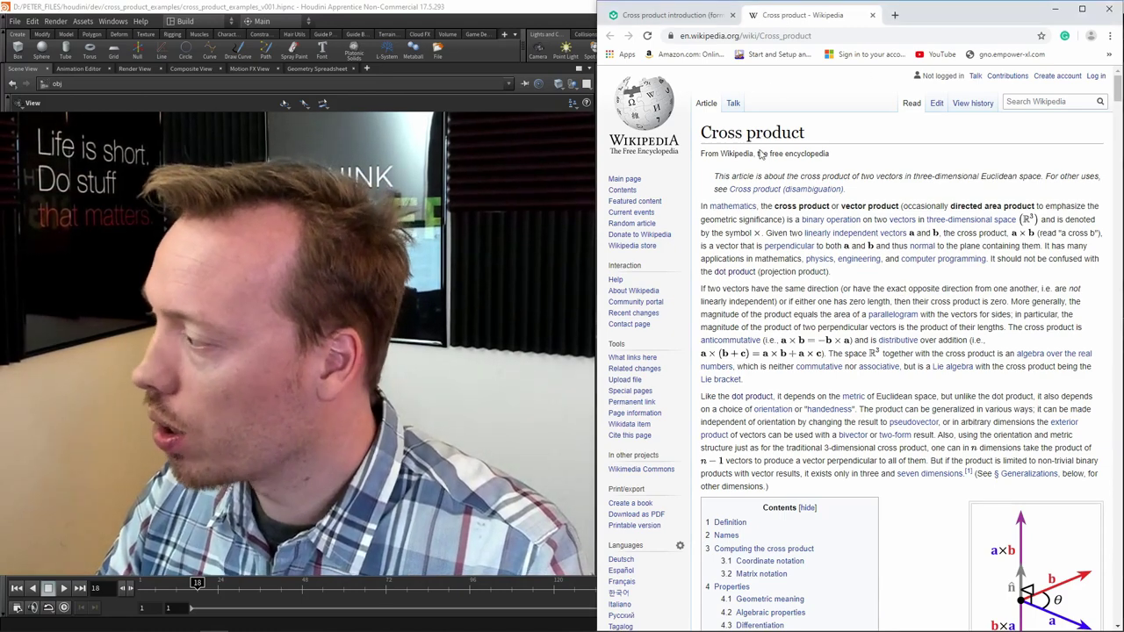
scroll(899, 340, "down", 3)
scroll(899, 340, "down", 6)
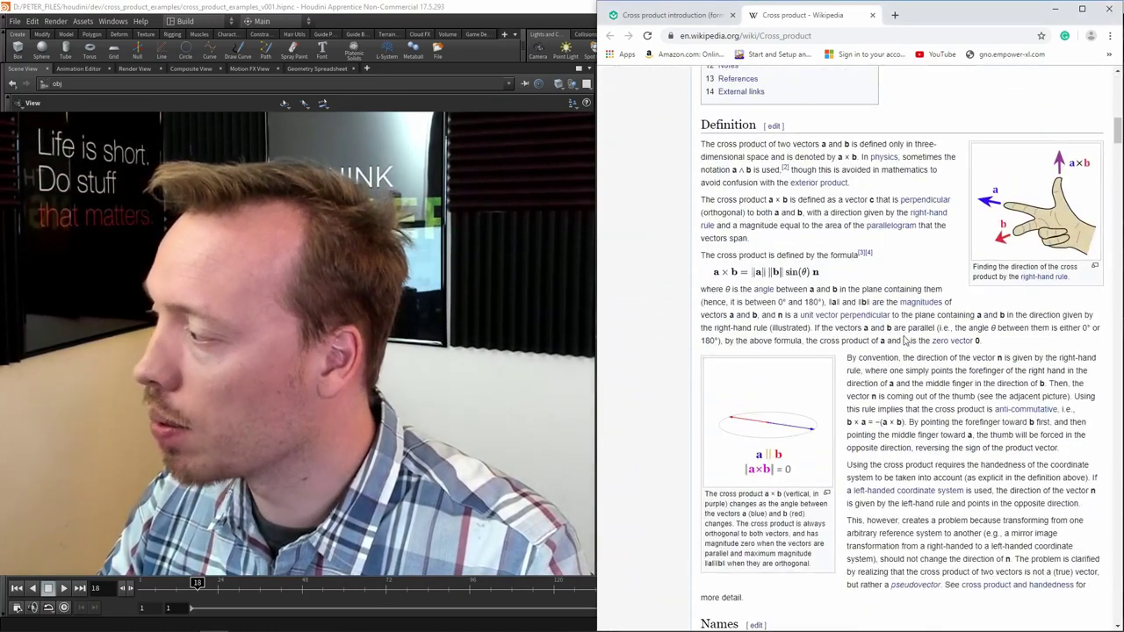
left_click_drag(702, 124, 757, 125)
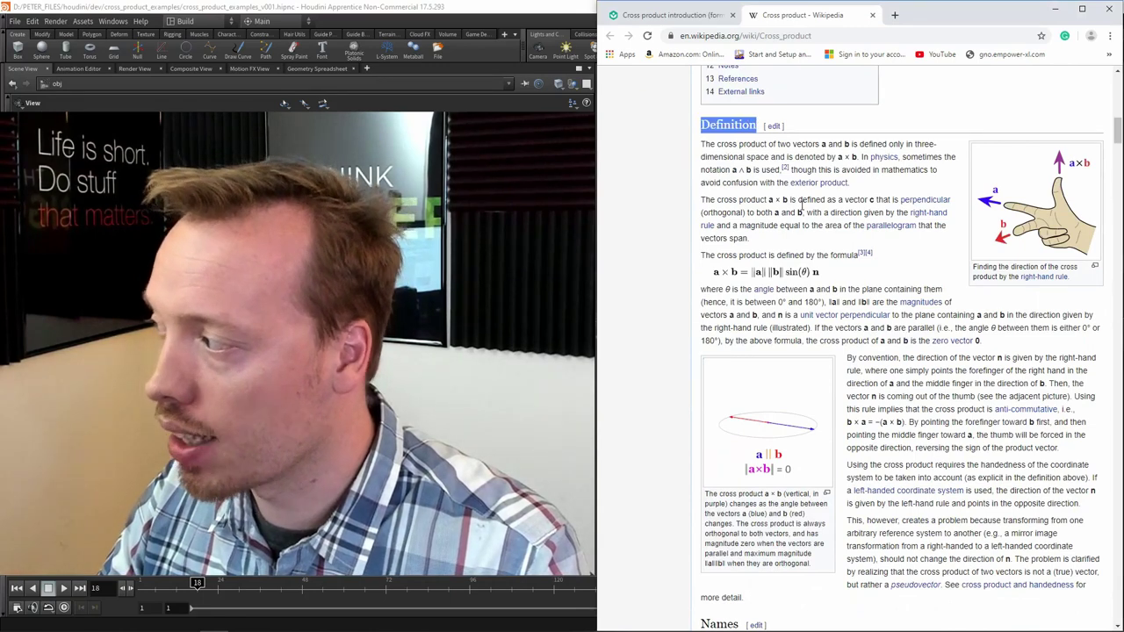
left_click_drag(703, 254, 866, 272)
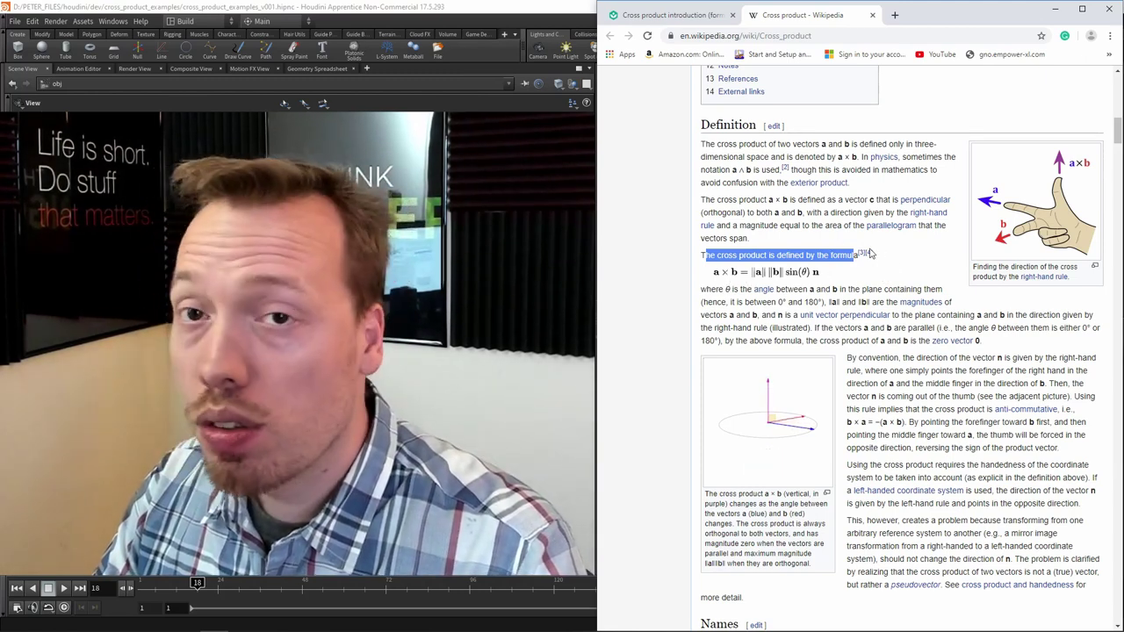
Look at the Khan Academy cross product lesson, and return to the Wikipedia article to view the Computing and Properties sections.
left_click(686, 17)
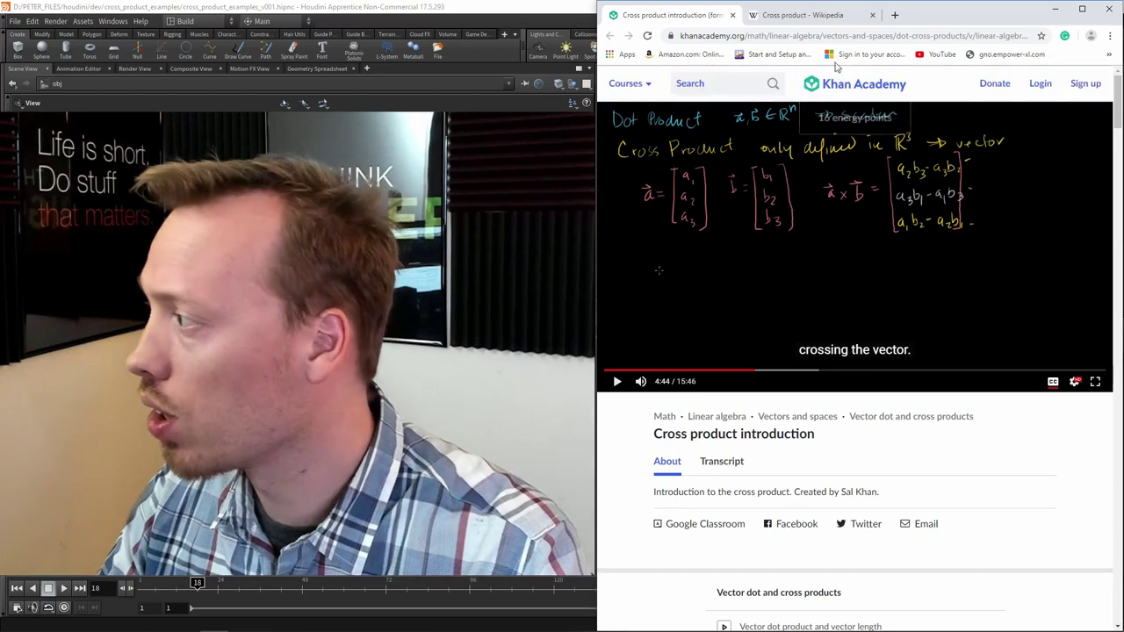
left_click(810, 19)
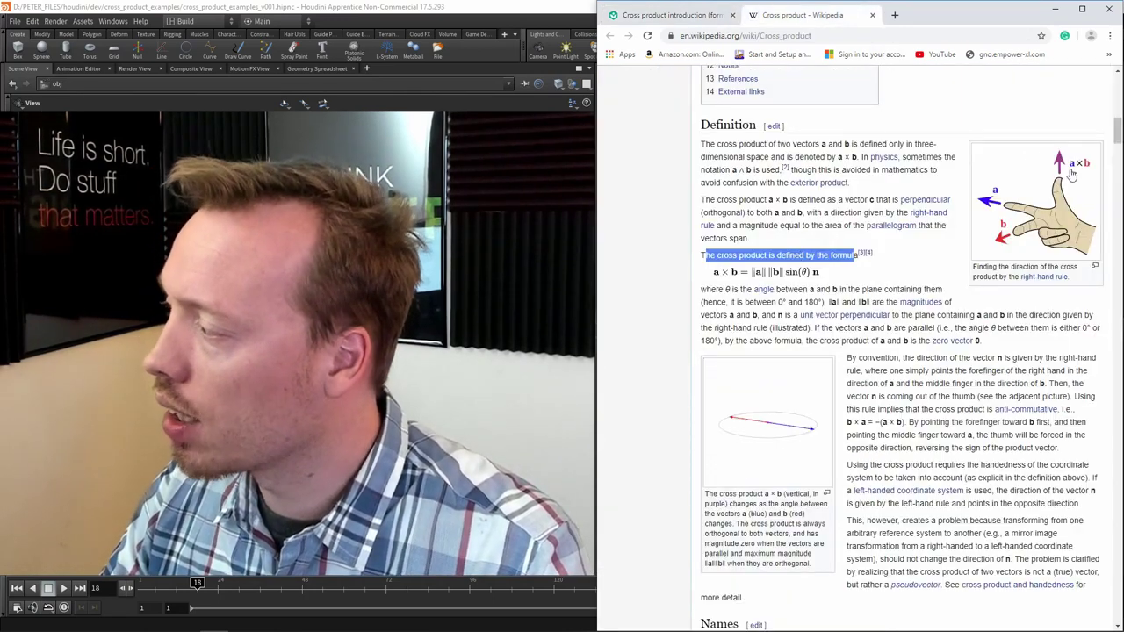
left_click(821, 278)
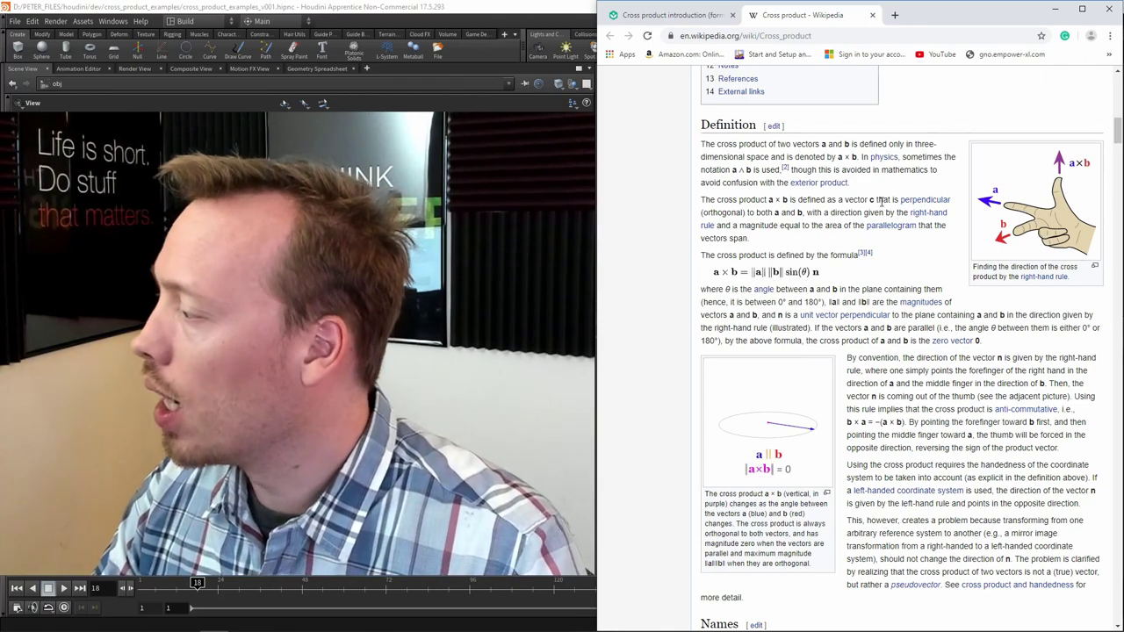
scroll(883, 200, "down", 7)
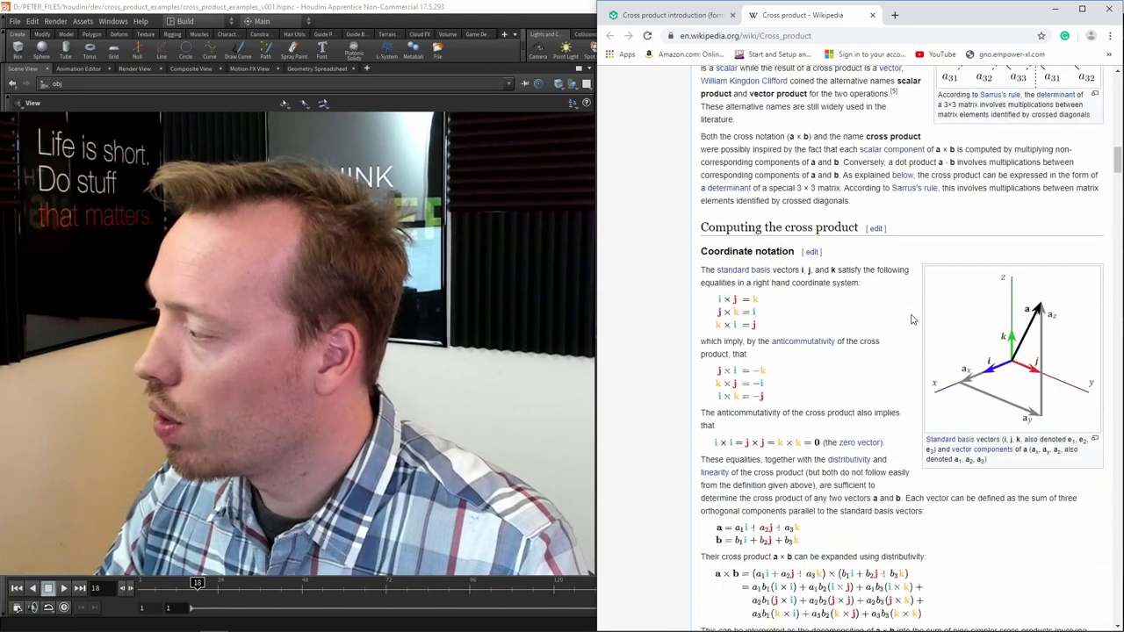
scroll(911, 319, "down", 10)
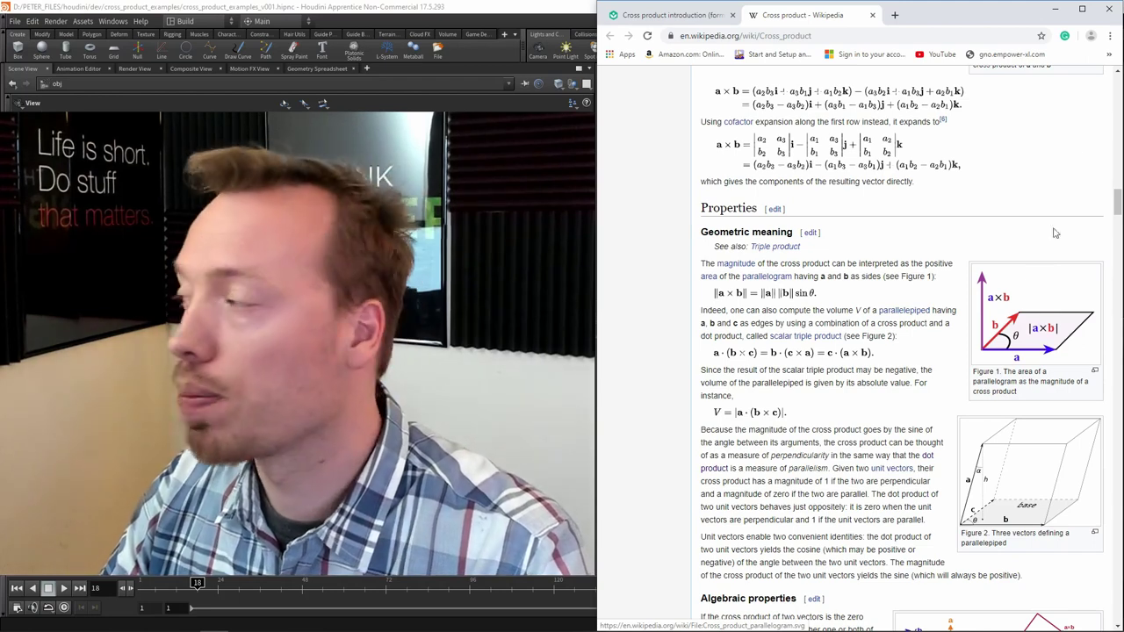
Switch to Houdini and select the geo_cross_product_explain object.
left_click(1055, 15)
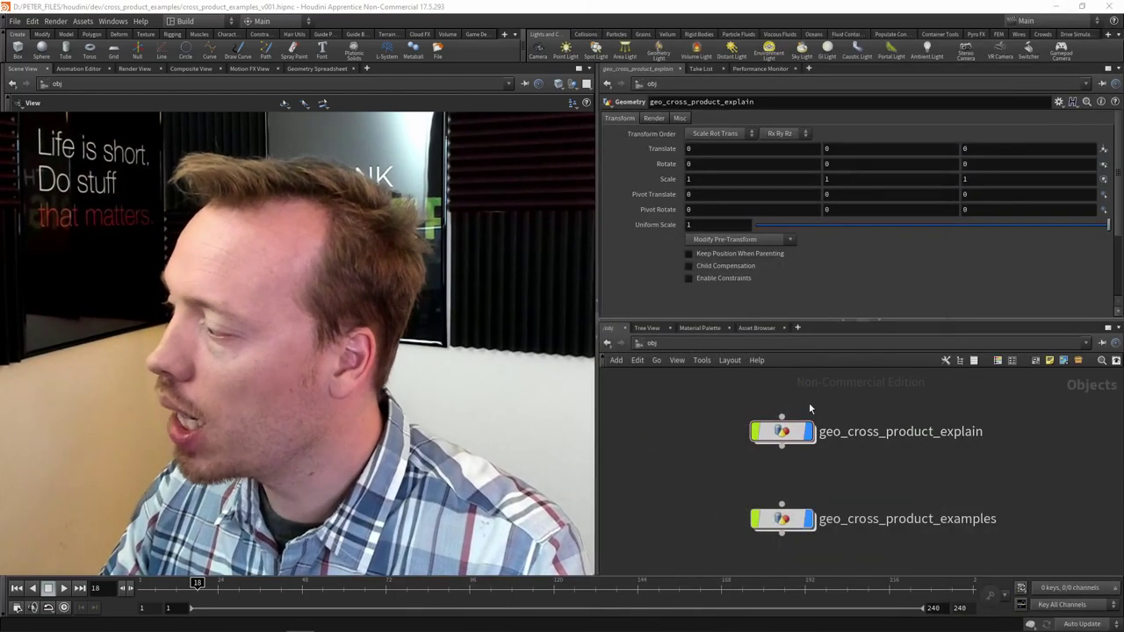
left_click_drag(879, 471, 738, 417)
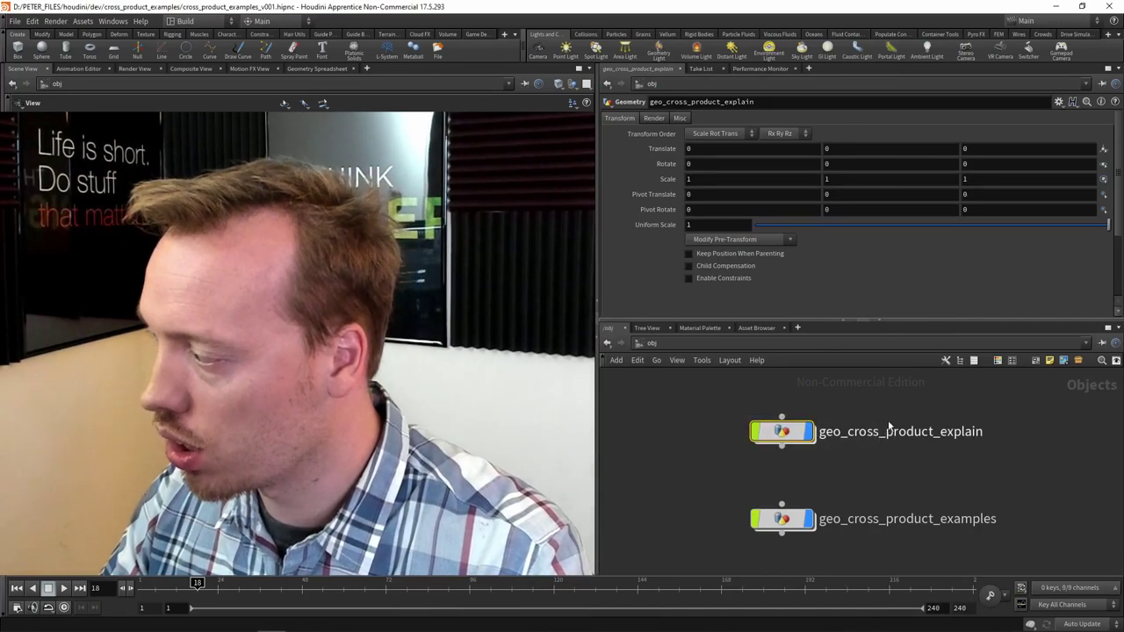
left_click_drag(868, 430, 1051, 430)
left_click(950, 486)
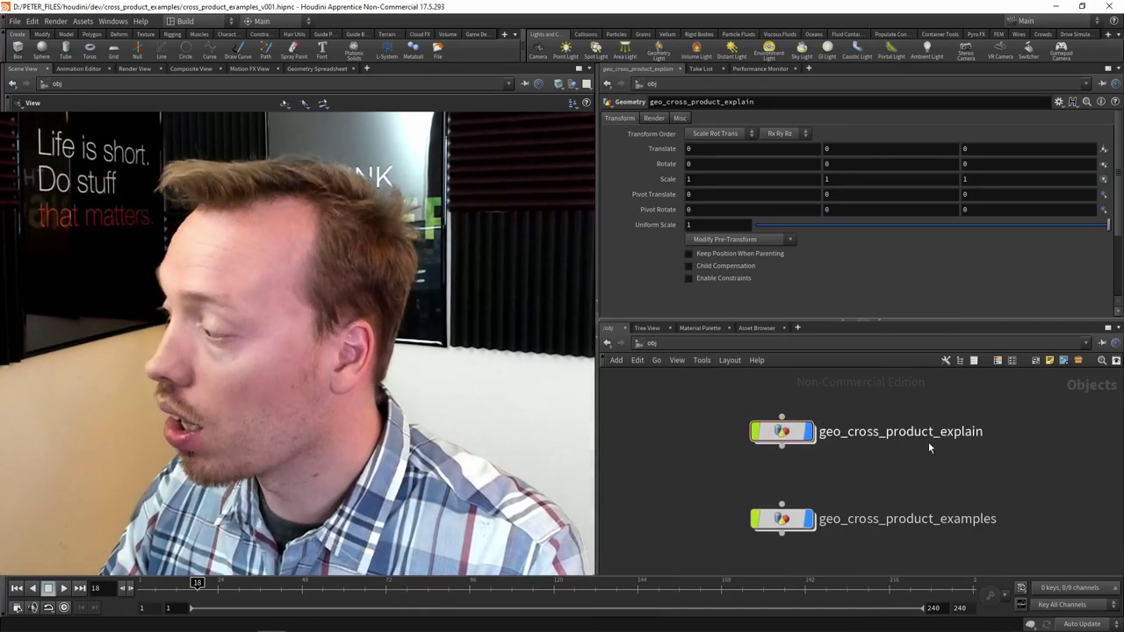
left_click_drag(926, 434, 1016, 433)
left_click(943, 475)
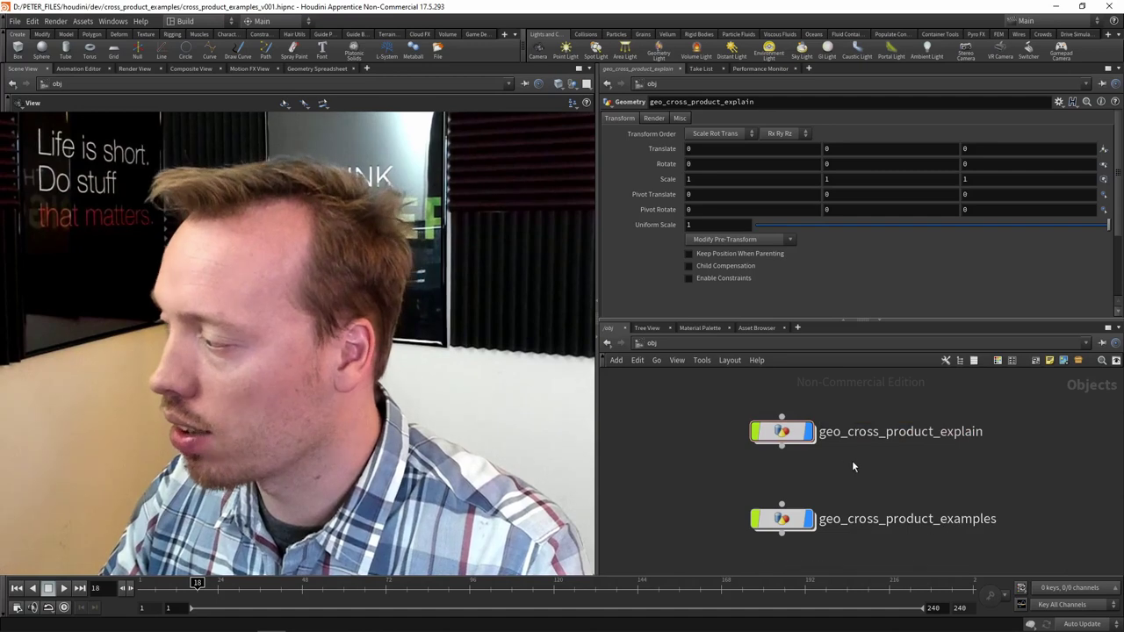
left_click_drag(853, 462, 718, 392)
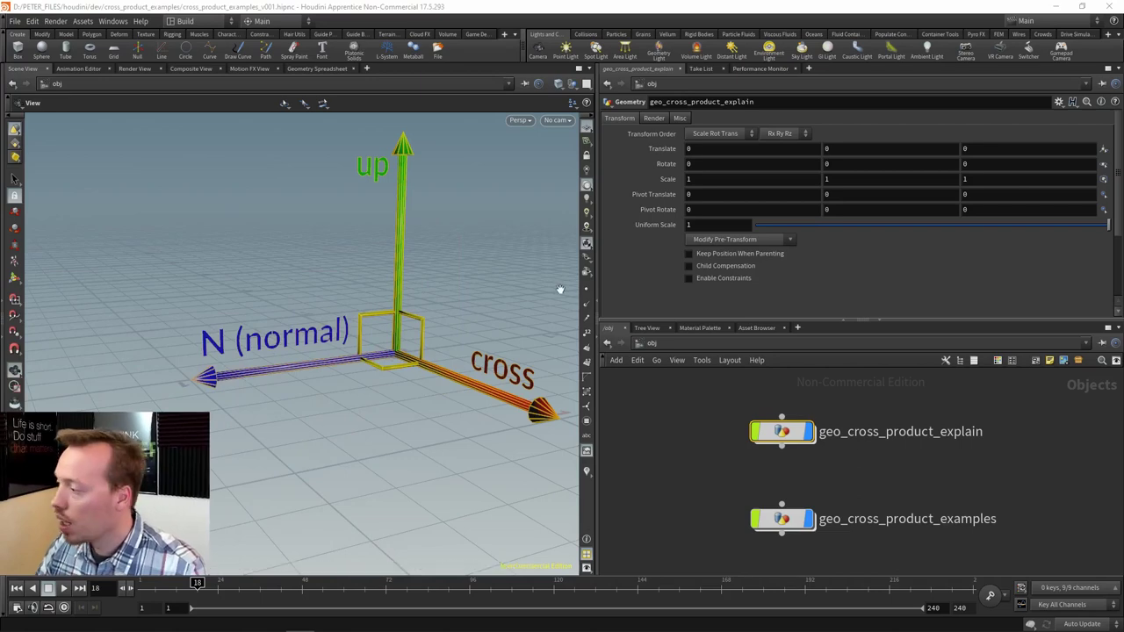
Enter the geometry network of the geo_cross_product_explain object.
left_click(338, 327)
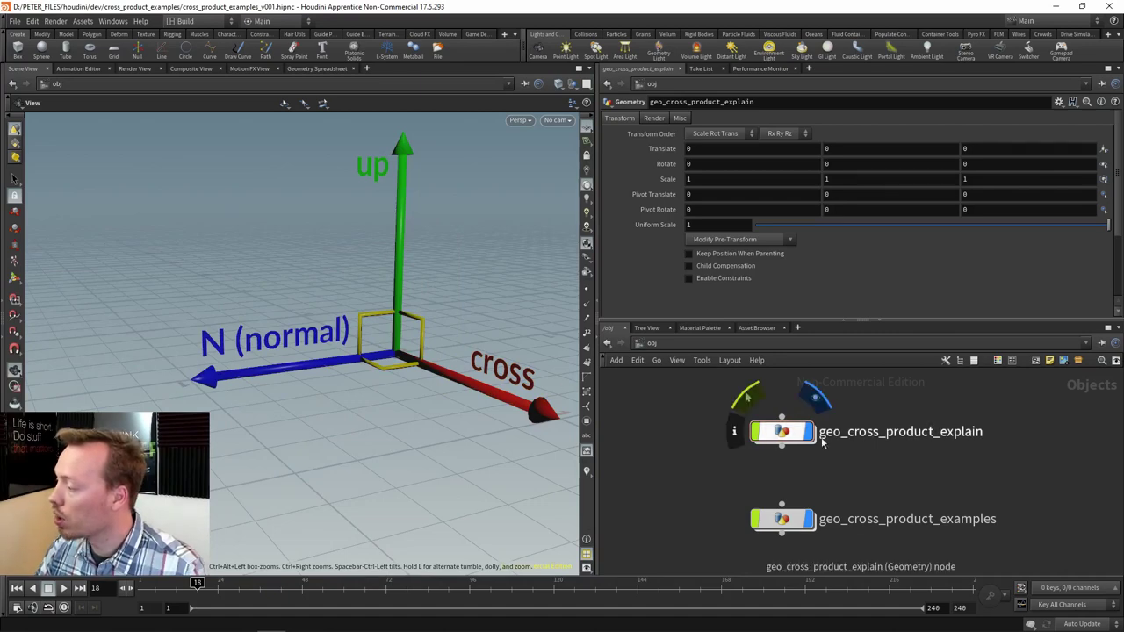
left_click_drag(935, 395, 668, 458)
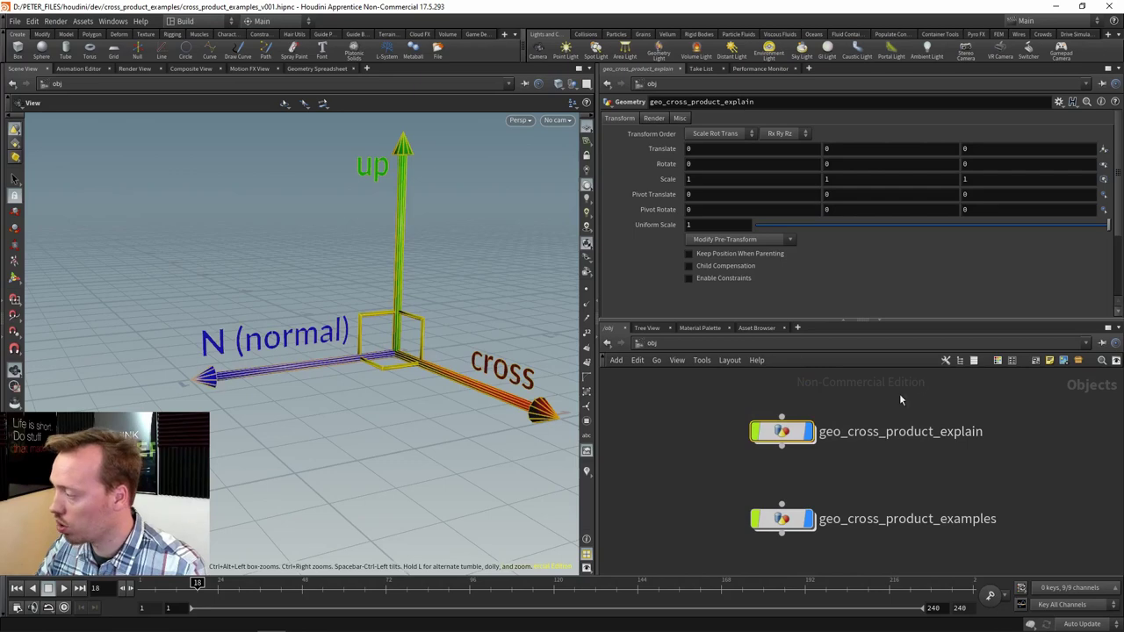
left_click_drag(899, 394, 709, 467)
key("i")
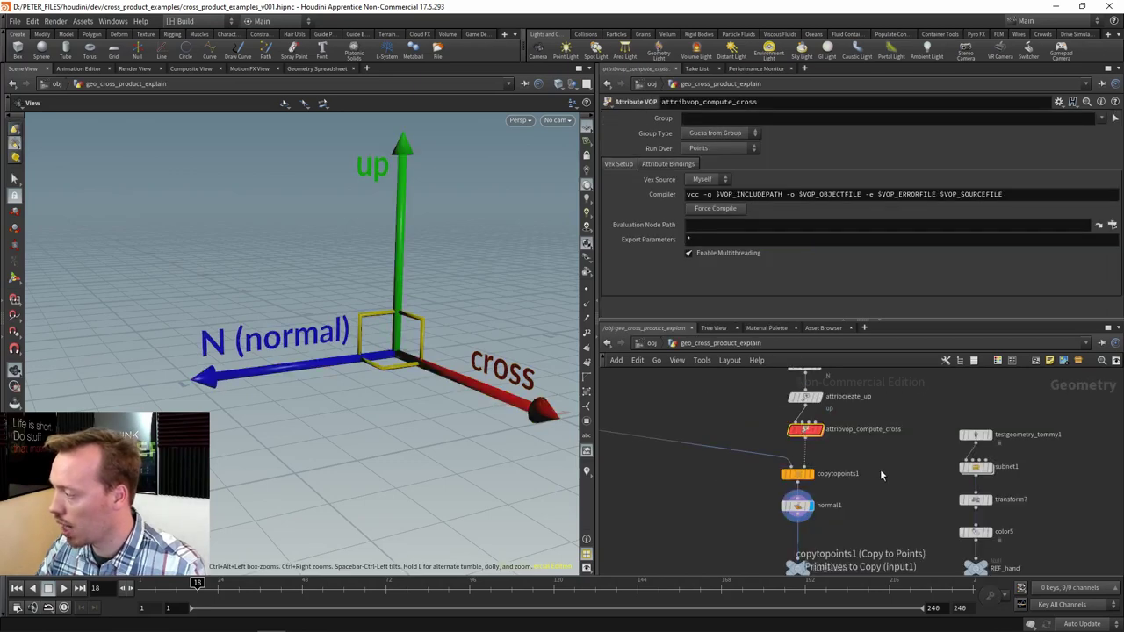
Select the add1 node at the start of the network and display its single point in the viewport.
left_click_drag(884, 449, 860, 546)
scroll(793, 441, "up", 5)
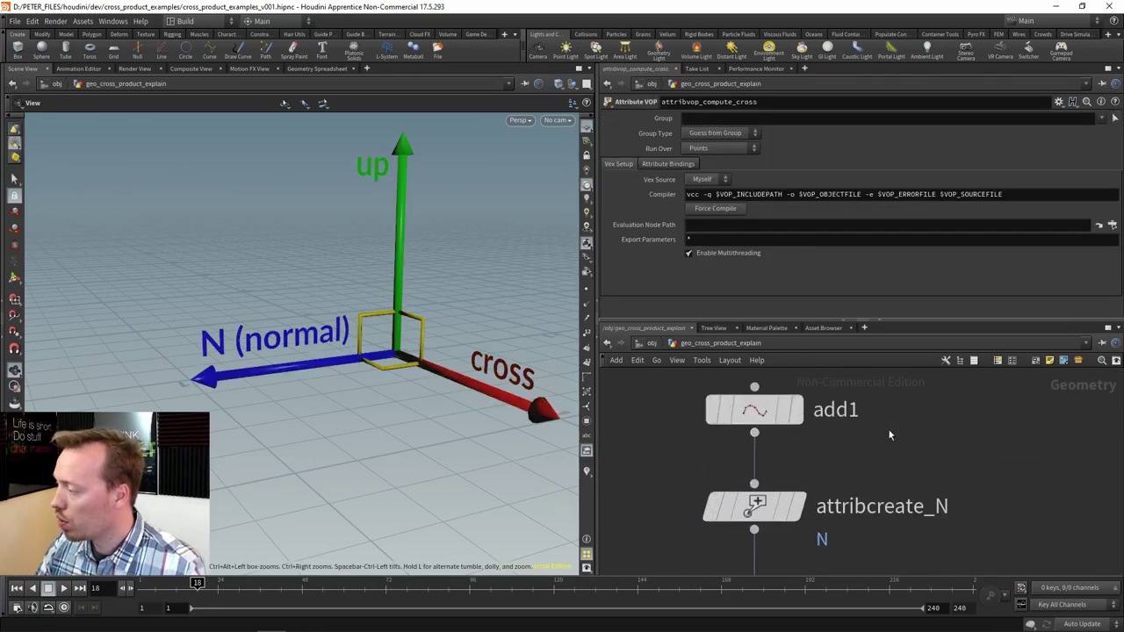
left_click_drag(890, 435, 692, 382)
left_click(868, 415)
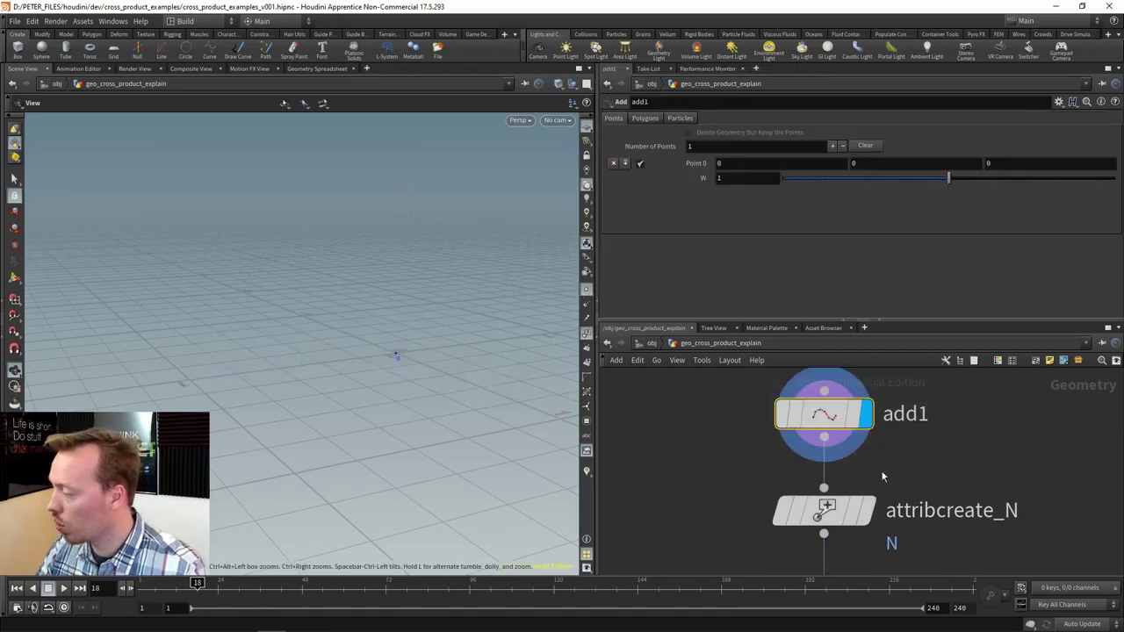
Set the third component of the N value to 1 on attribcreate_N and display that node.
left_click_drag(660, 457, 846, 392)
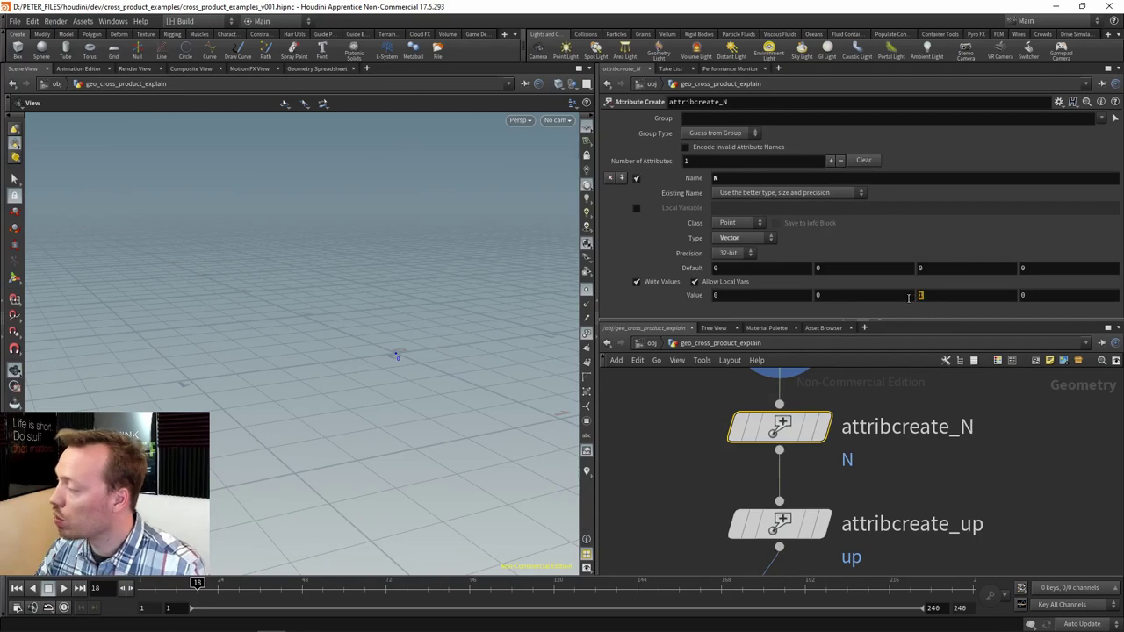
type("1")
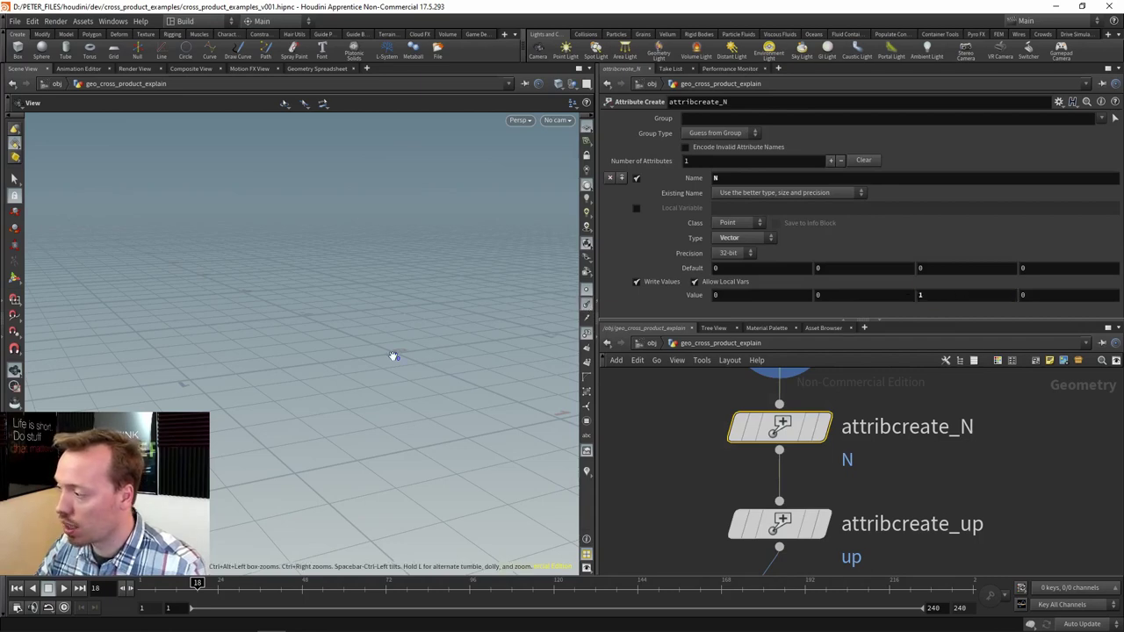
left_click(822, 428)
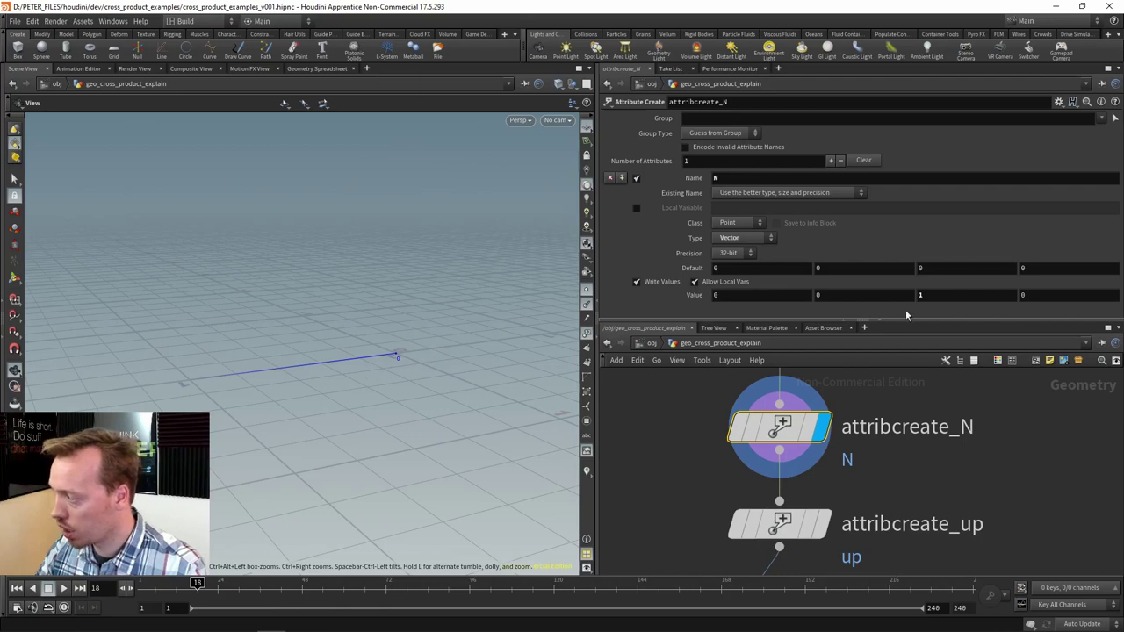
Display the attribcreate_up node and turn on the up visualizer to draw the up vector in the viewport.
left_click_drag(873, 472, 859, 420)
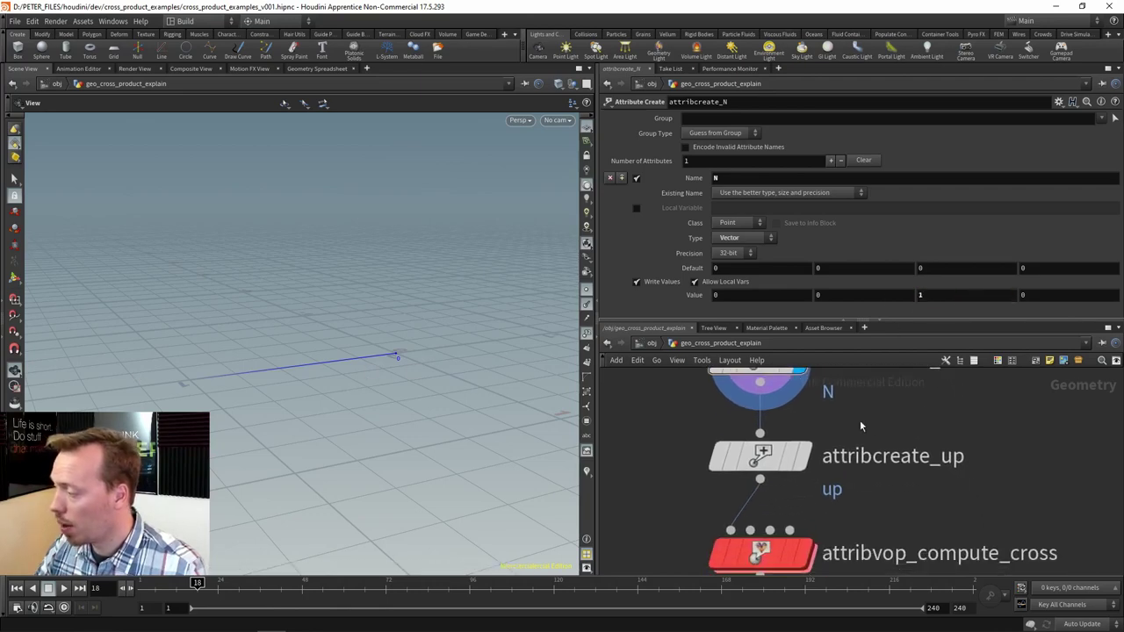
left_click(790, 457)
mouse_move(808, 457)
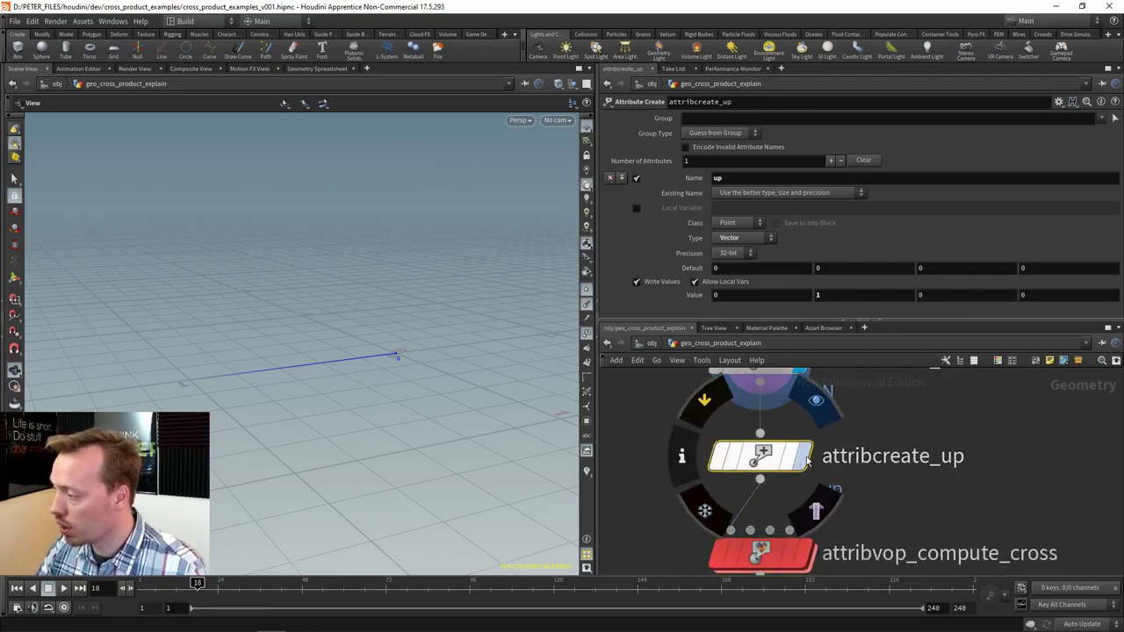
left_click(587, 474)
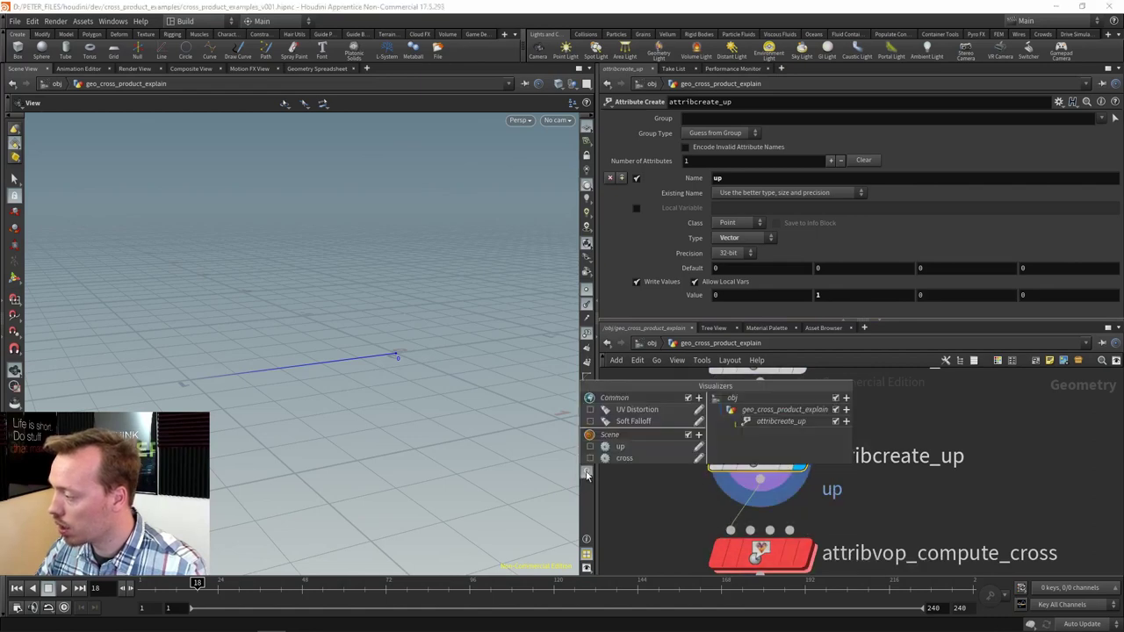
left_click(591, 446)
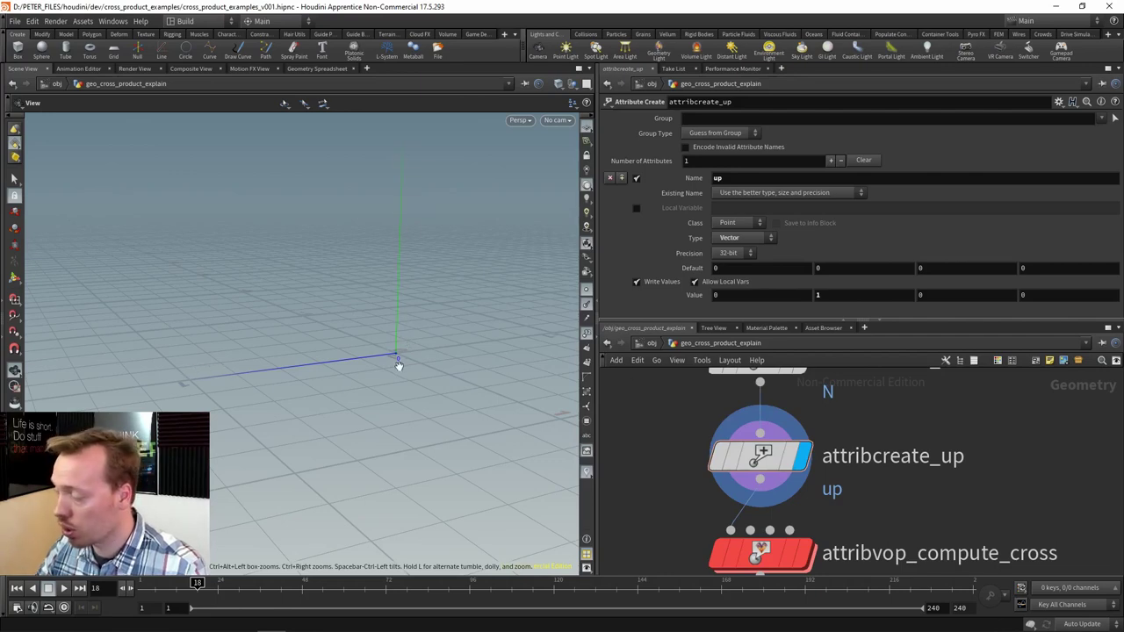
left_click(760, 457)
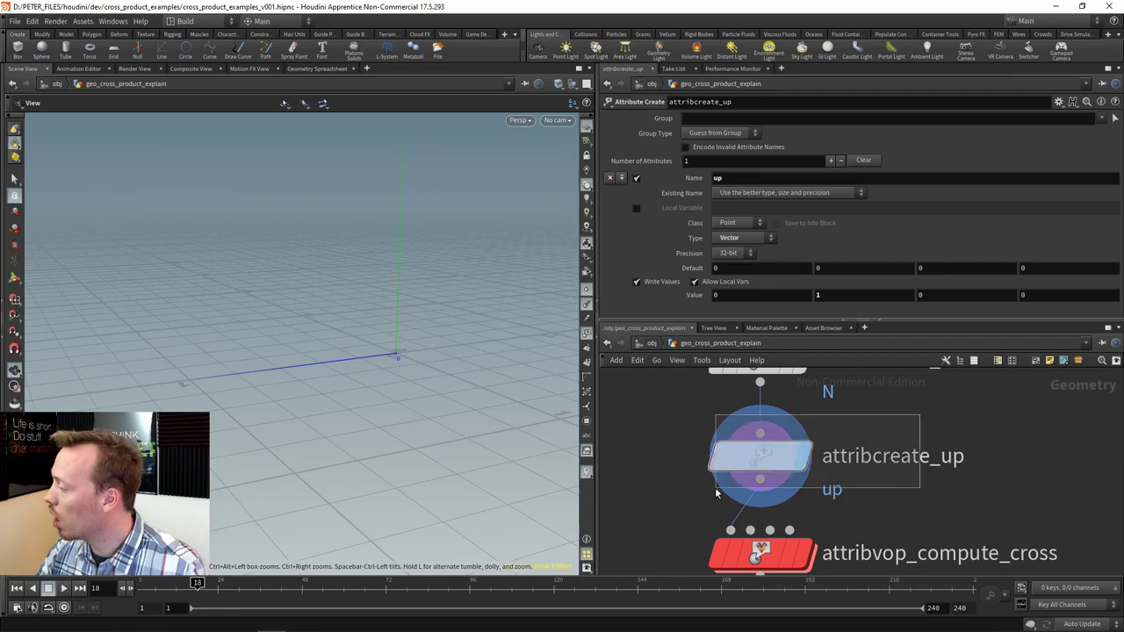
left_click(827, 296)
Display the attribvop_compute_cross node and check its point attributes in the node info.
left_click_drag(919, 520, 884, 417)
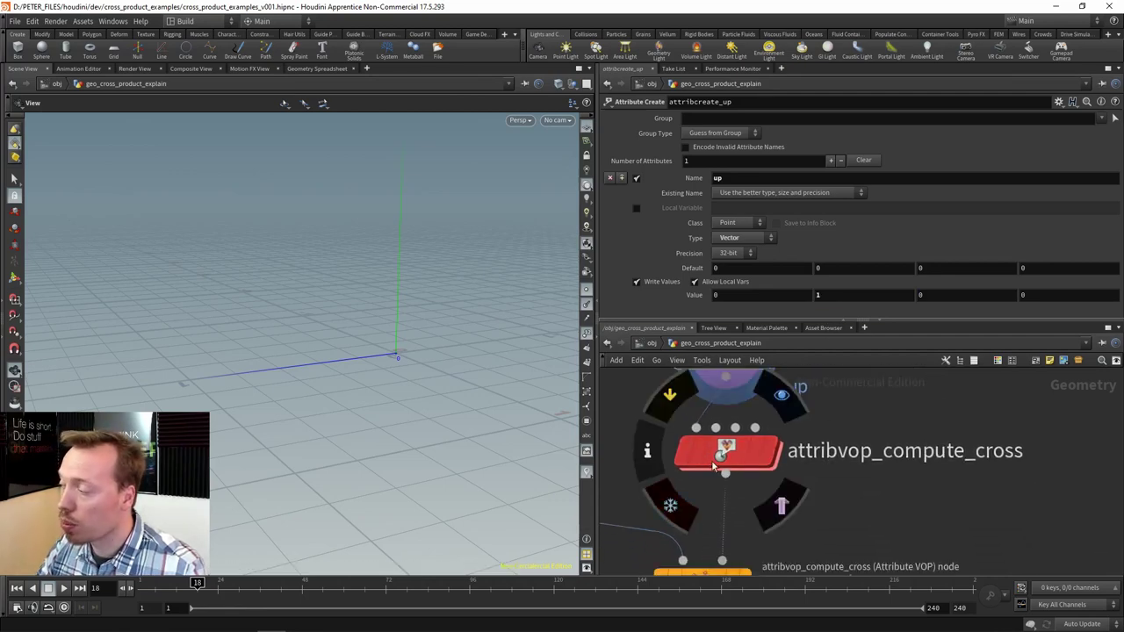
left_click(773, 453)
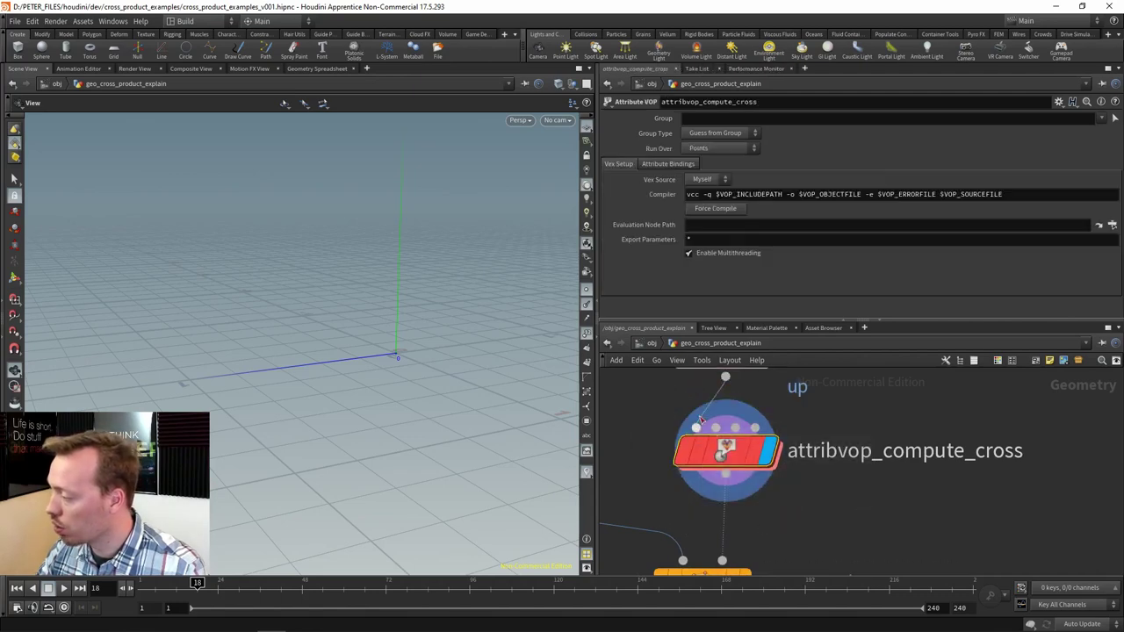
left_click(654, 451)
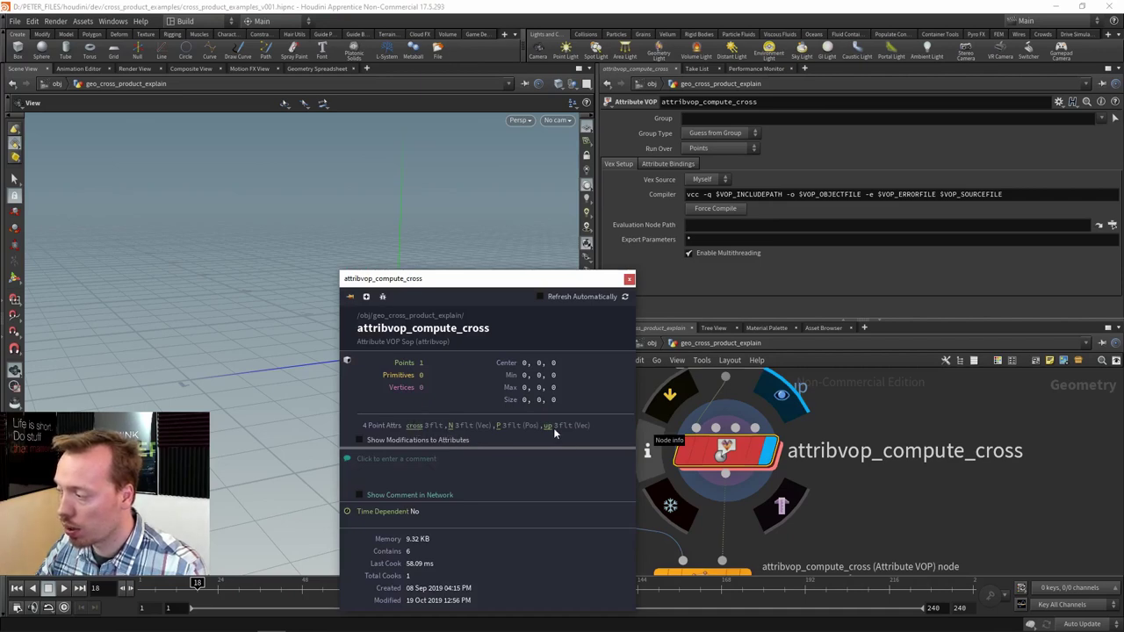
left_click(629, 278)
Turn on the cross visualizer to draw the cross vector in the viewport.
left_click(586, 475)
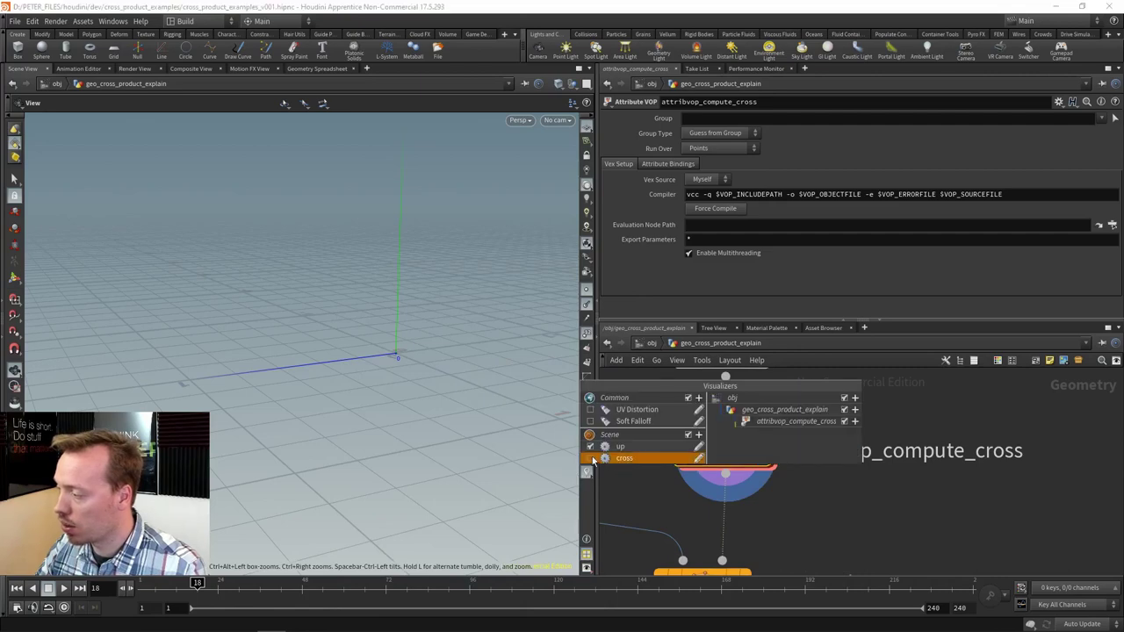
left_click(591, 458)
left_click(587, 472)
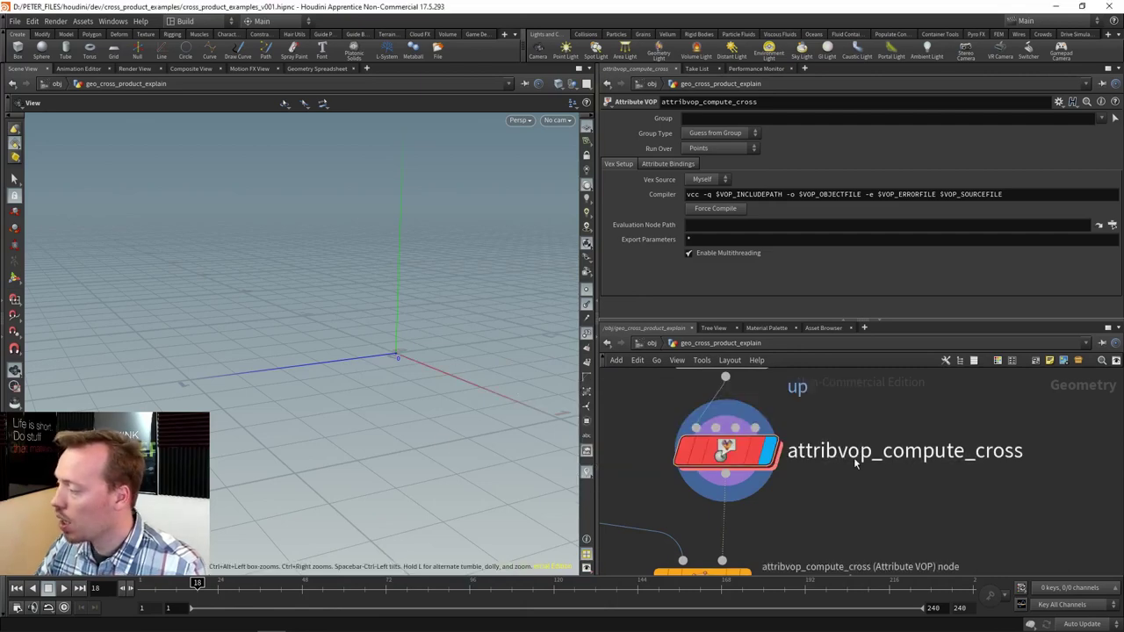
Open the VOP network inside attribvop_compute_cross and examine how up and N are wired into the cross1 node.
mouse_move(748, 481)
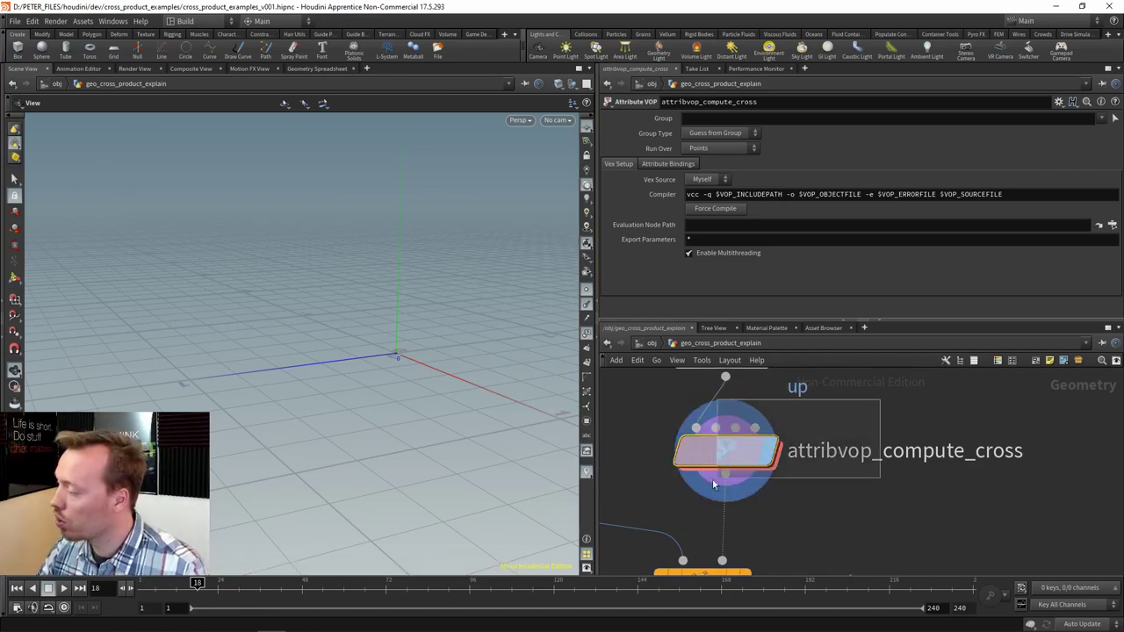
key("Return")
left_click_drag(766, 410, 991, 398)
scroll(812, 403, "up", 5)
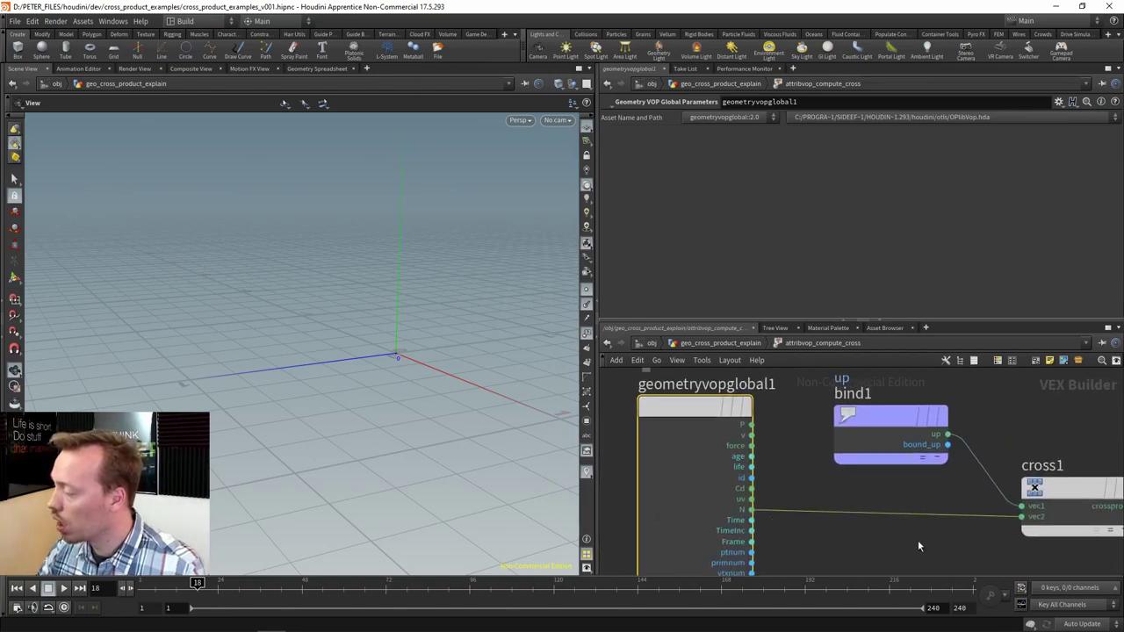
left_click_drag(918, 540, 846, 544)
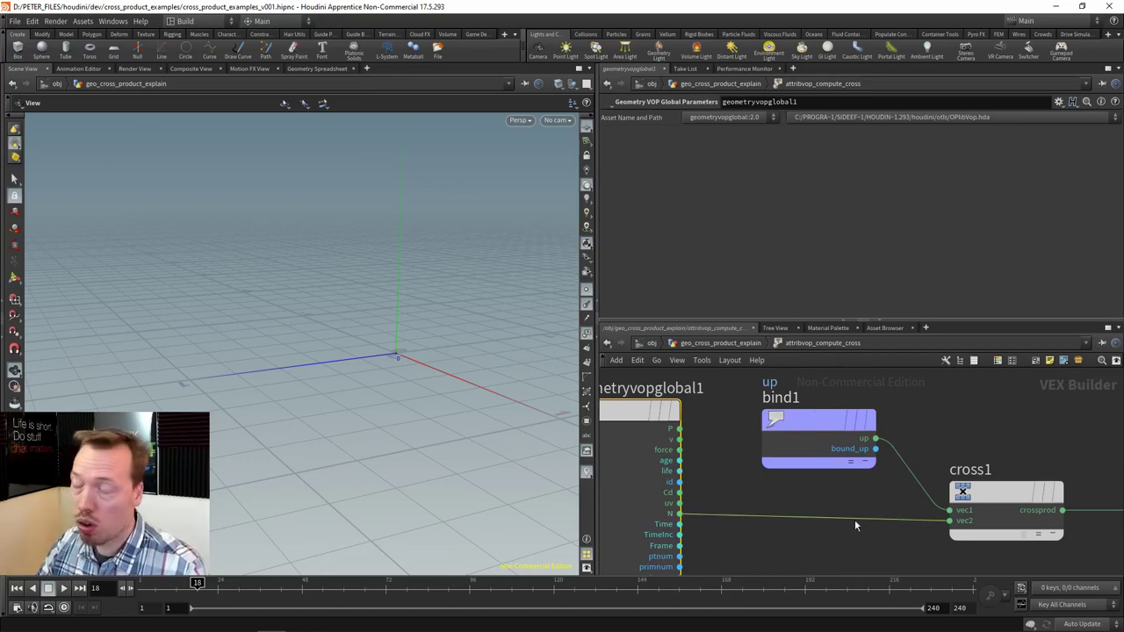
Trace the cross1 output through normalize1 into the cross bind node, and return to the geo_cross_product_explain network.
left_click_drag(860, 523, 745, 504)
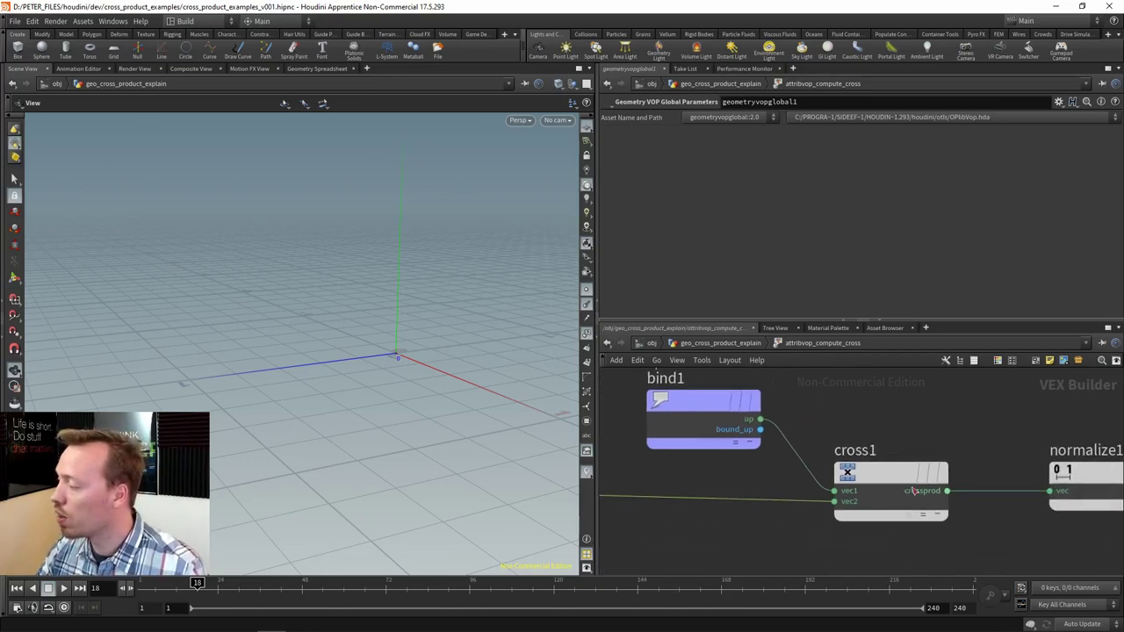
left_click_drag(912, 507, 740, 495)
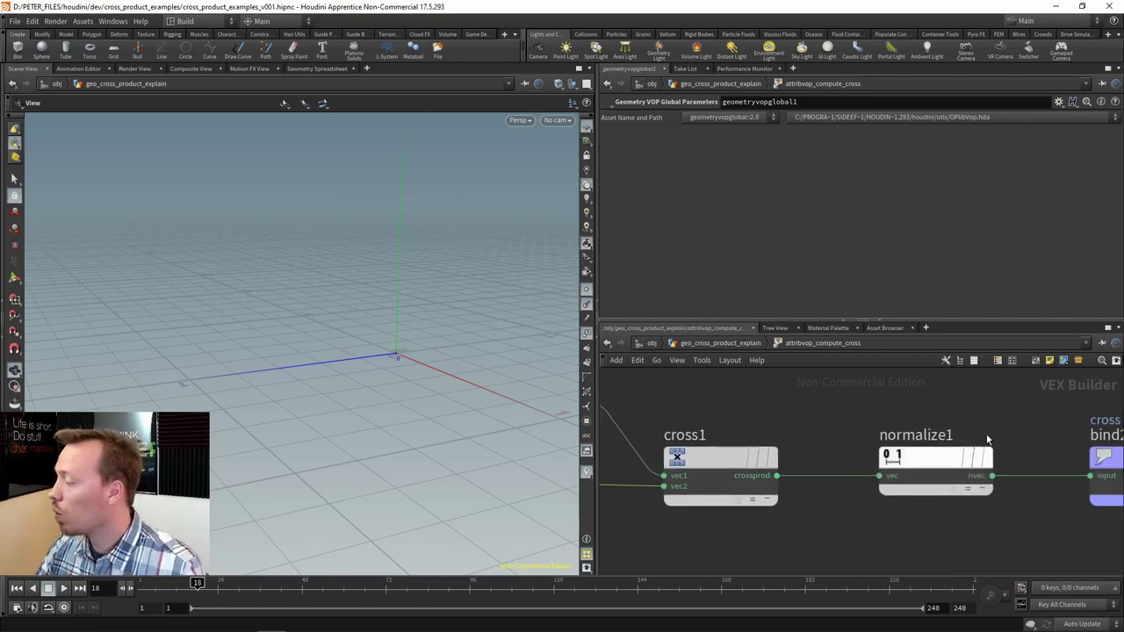
left_click_drag(1010, 532, 655, 526)
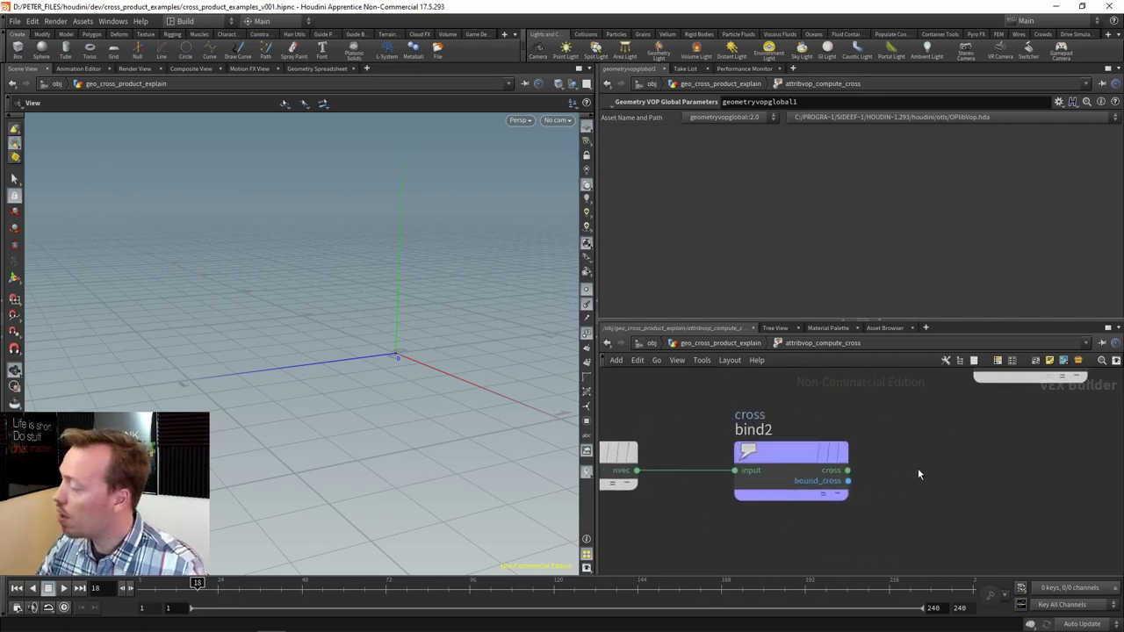
key("u")
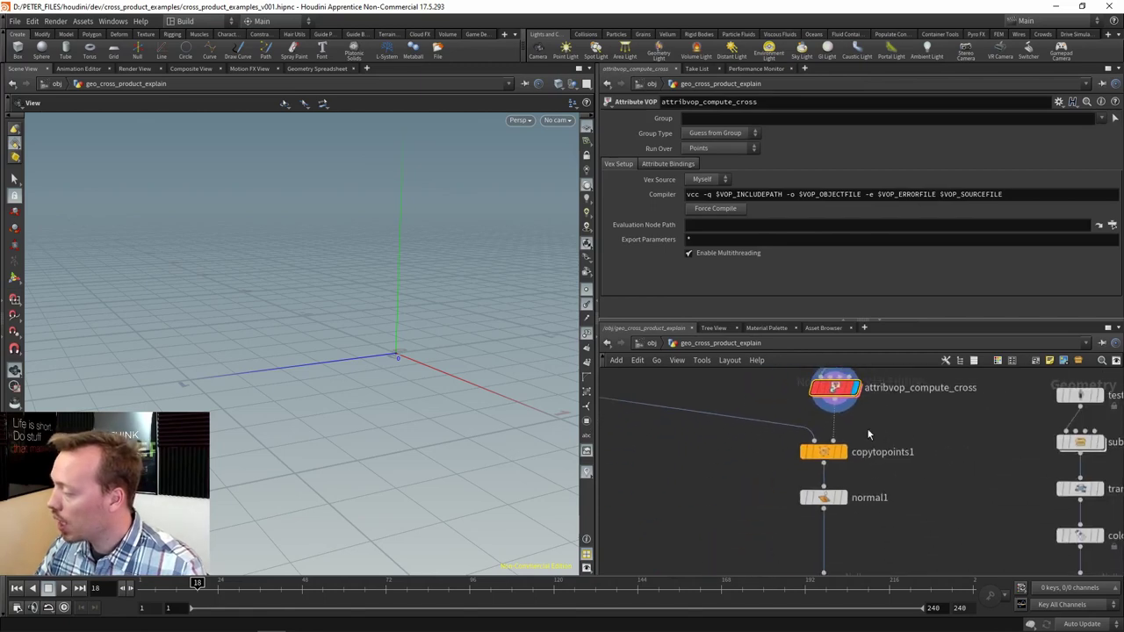
Display the copytopoints1 node and turn off the point numbers, point normals and point markers in the viewport.
scroll(854, 474, "up", 5)
left_click(839, 437)
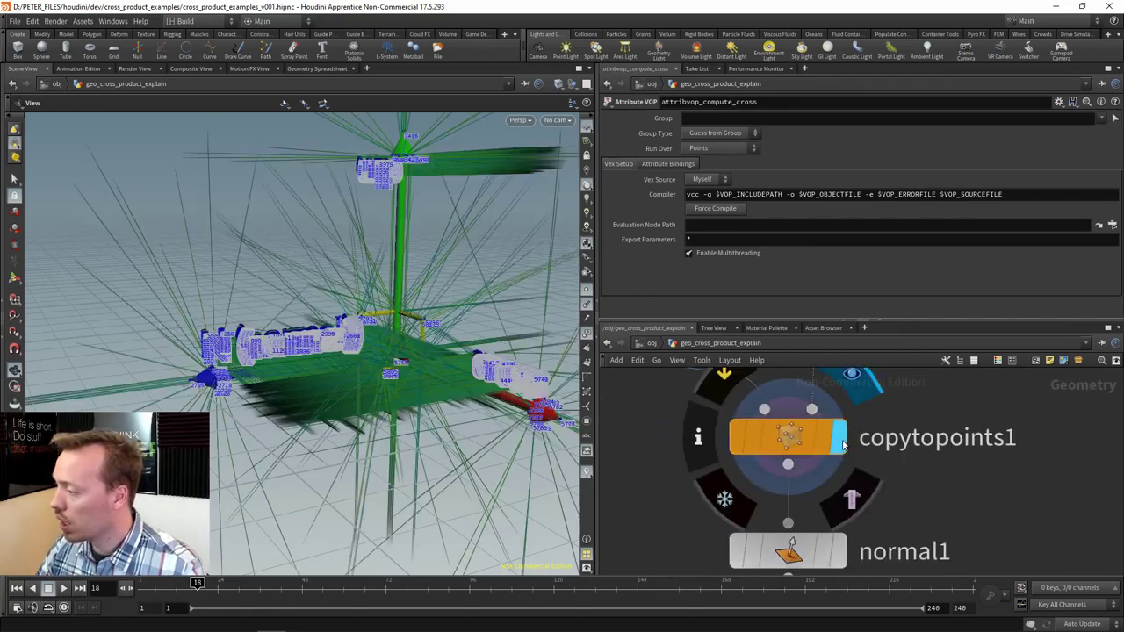
left_click(587, 333)
left_click(587, 305)
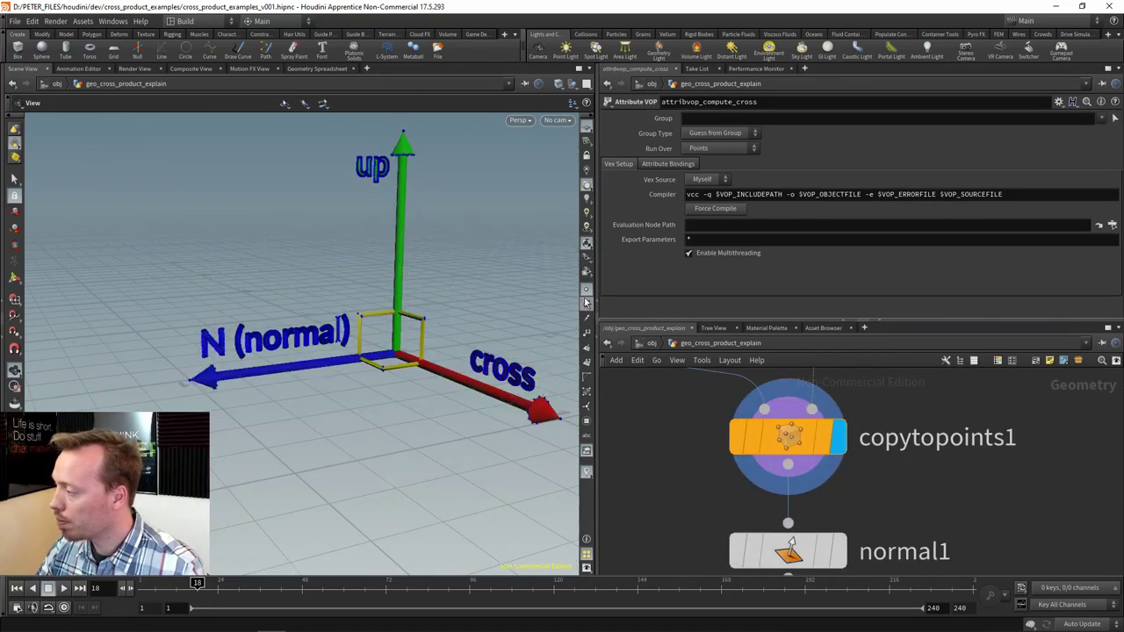
left_click(586, 290)
Find merge1 in the upstream arrow network and display it to view the plain arrow shape.
scroll(762, 470, "down", 5)
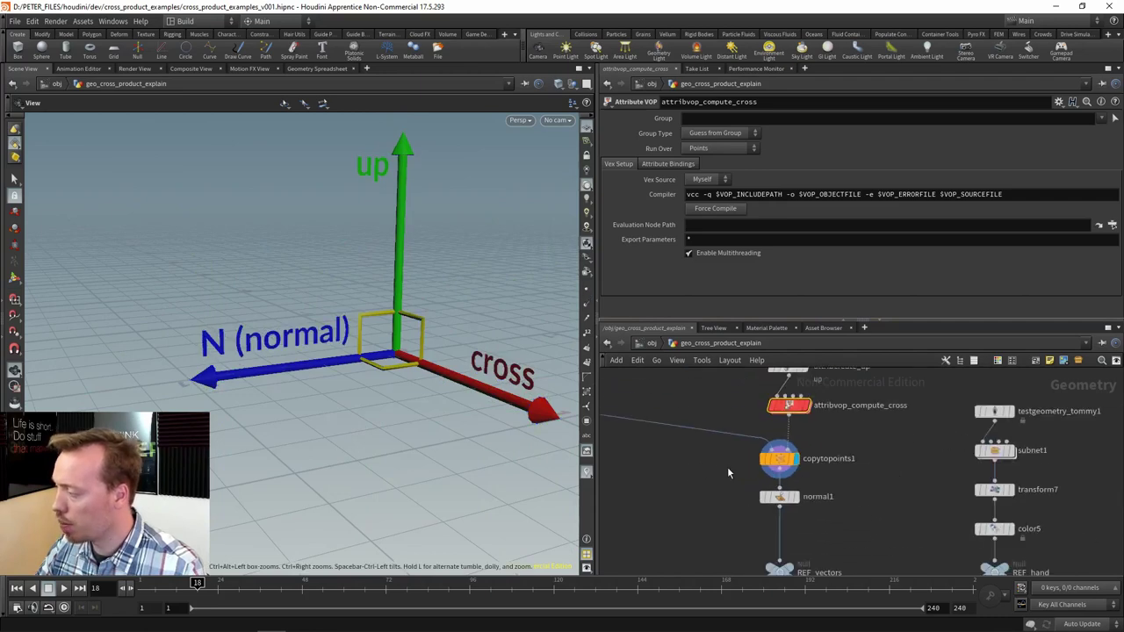
left_click_drag(719, 466, 1064, 494)
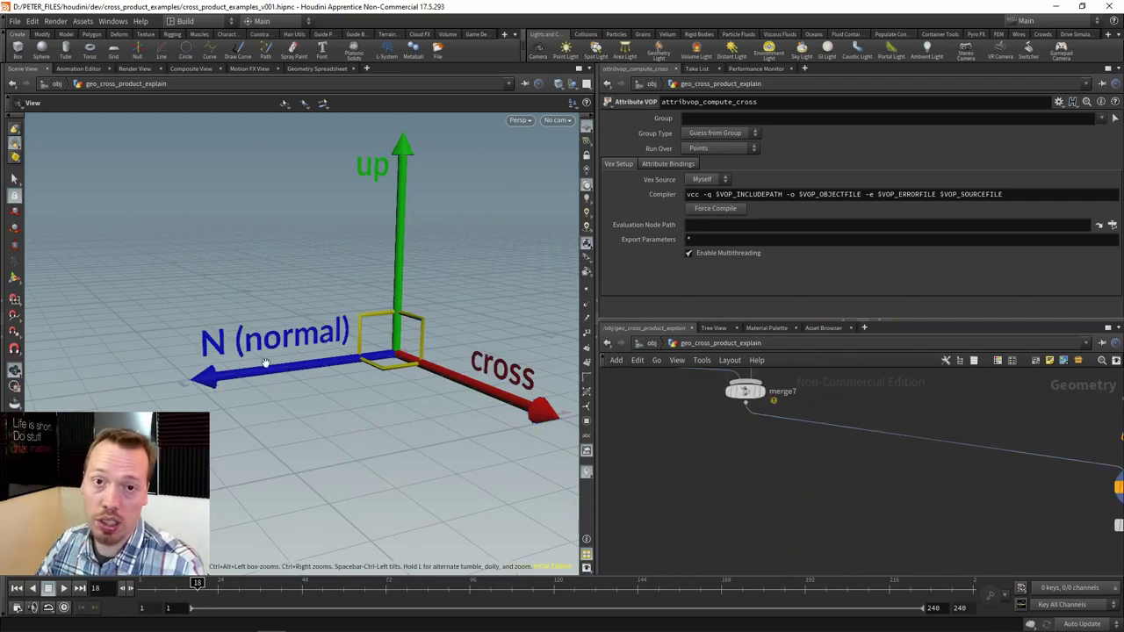
left_click_drag(824, 392, 834, 498)
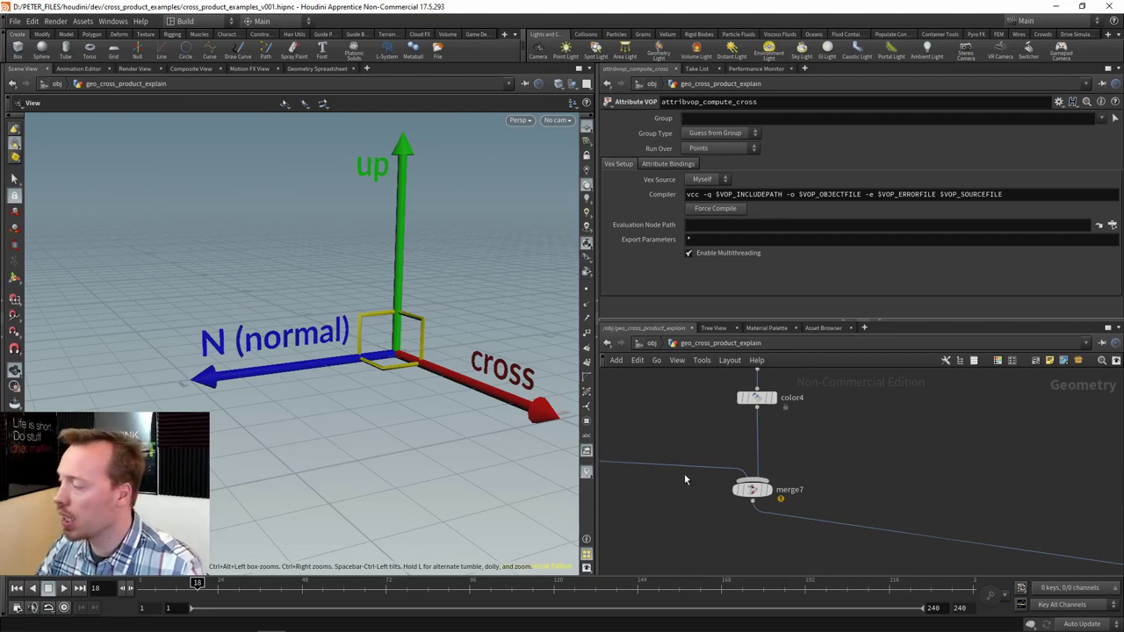
scroll(672, 439, "down", 6)
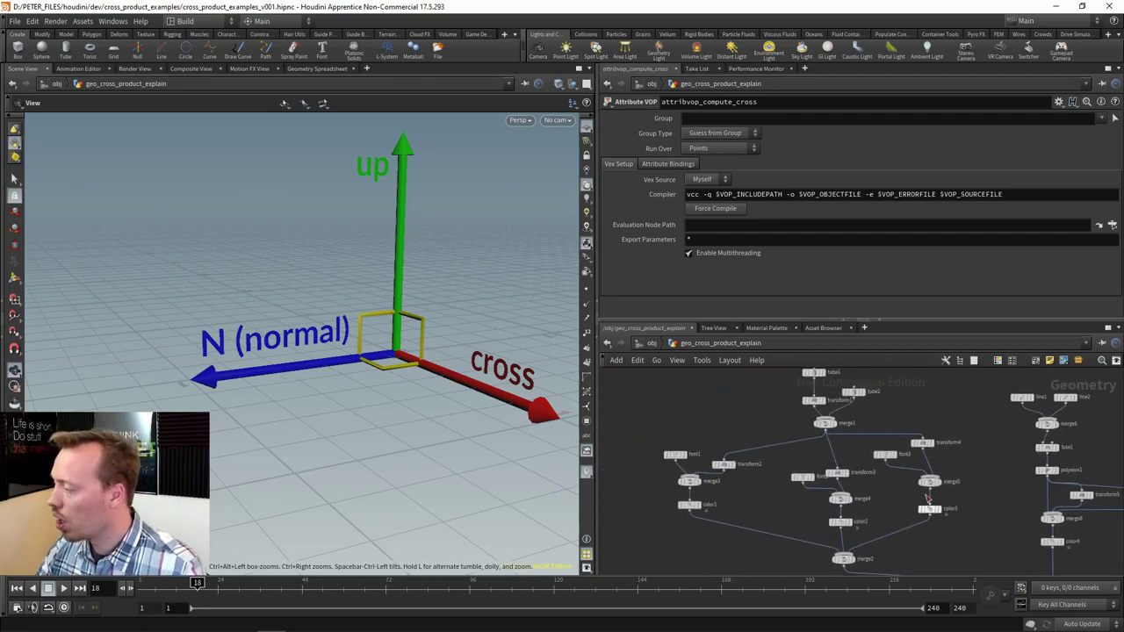
left_click_drag(904, 416, 867, 462)
scroll(793, 475, "up", 5)
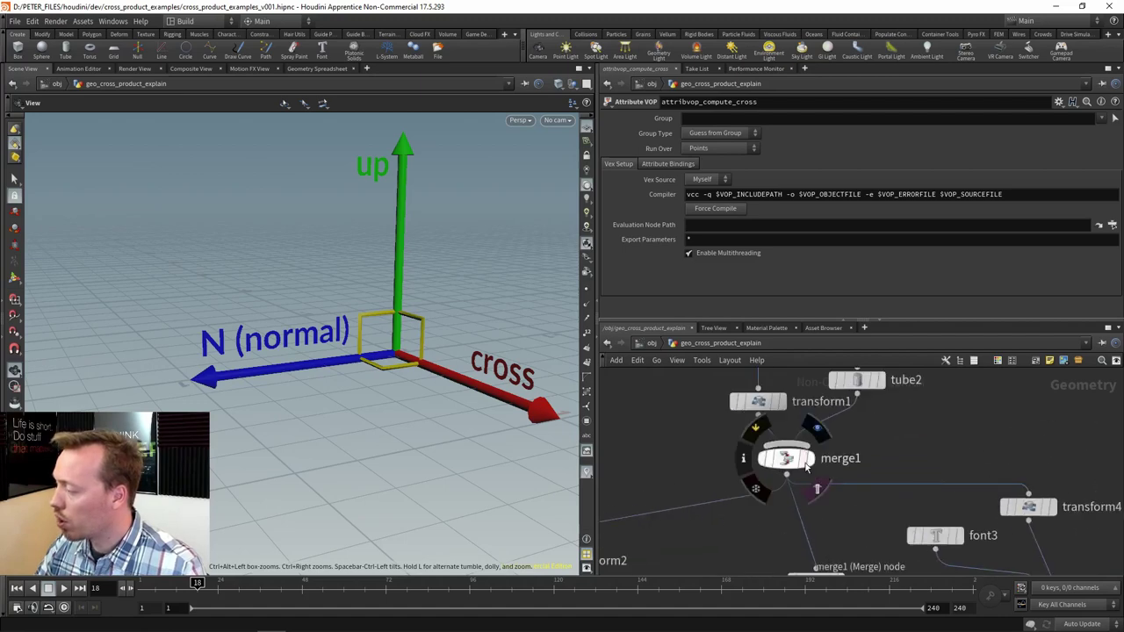
left_click(815, 429)
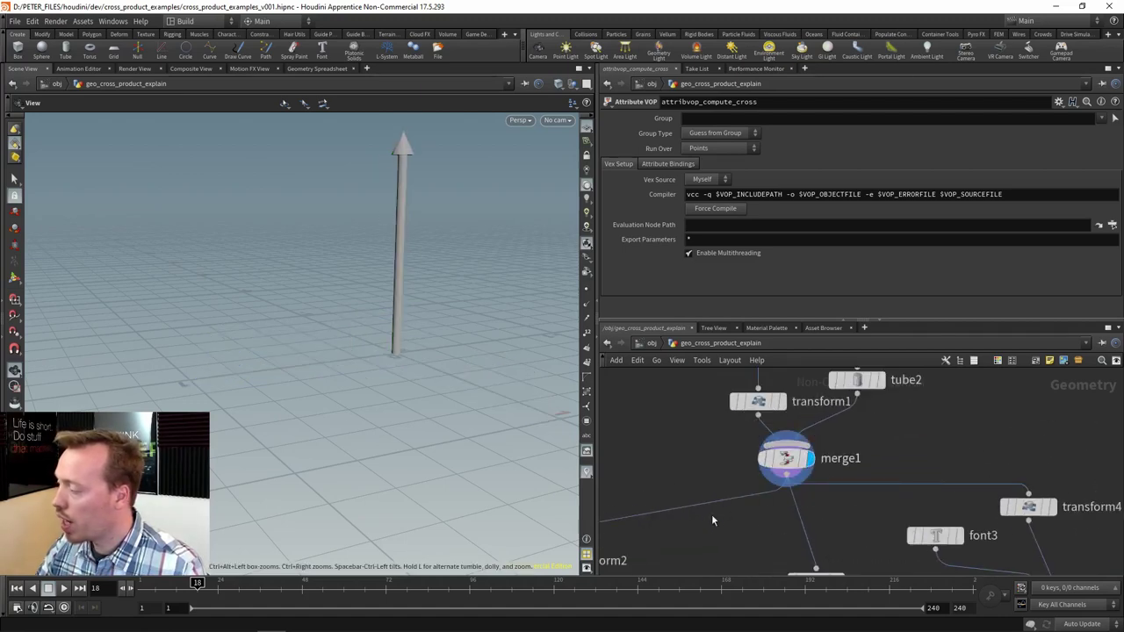
Display color1, color2 and color3 in turn to inspect the labelled N, up and cross arrows.
left_click_drag(712, 521, 889, 401)
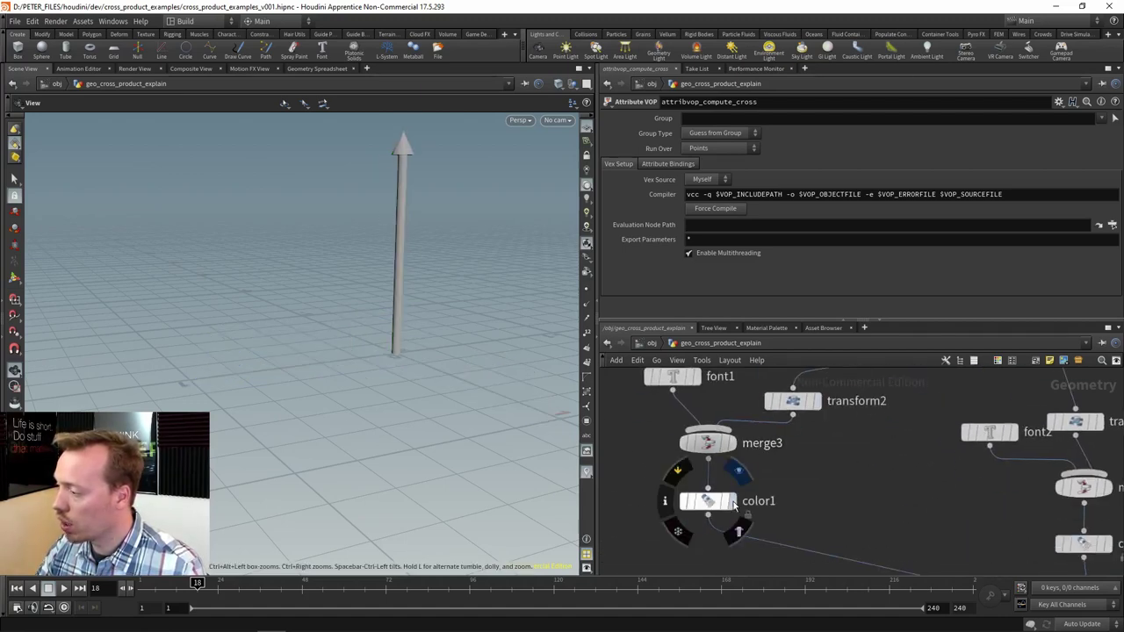
left_click(731, 501)
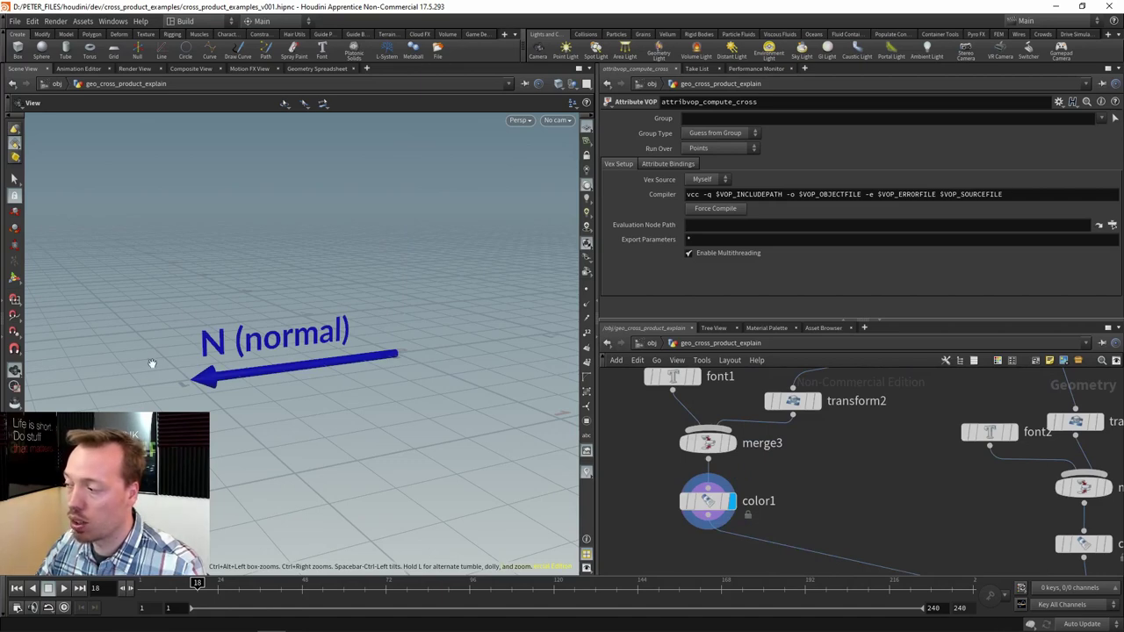
left_click_drag(937, 506, 692, 430)
left_click(864, 468)
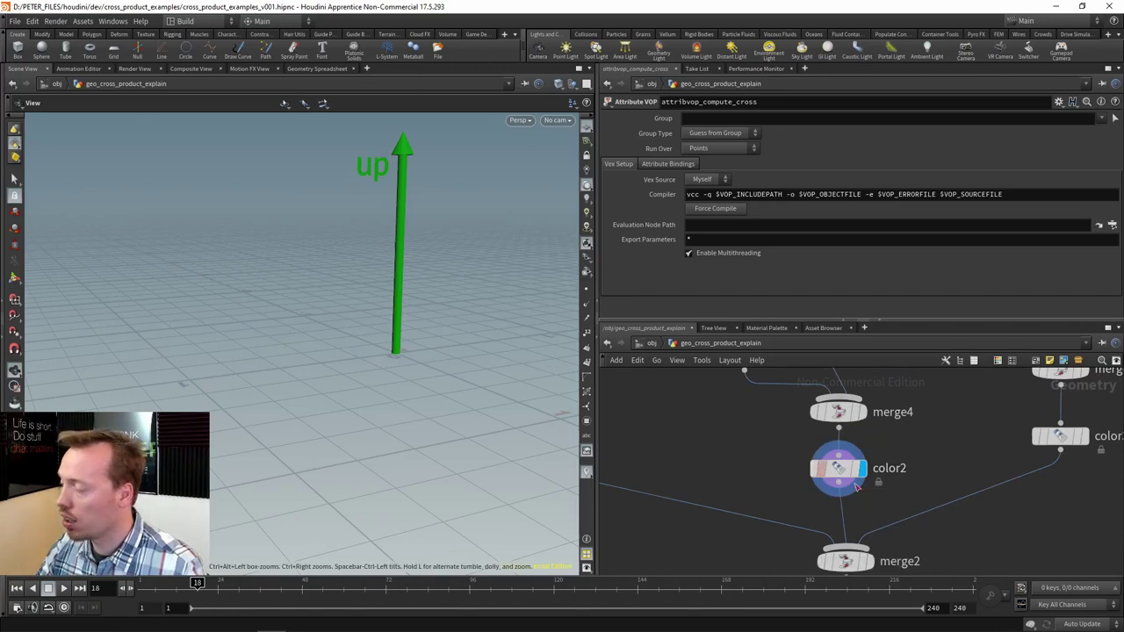
left_click_drag(984, 428, 784, 463)
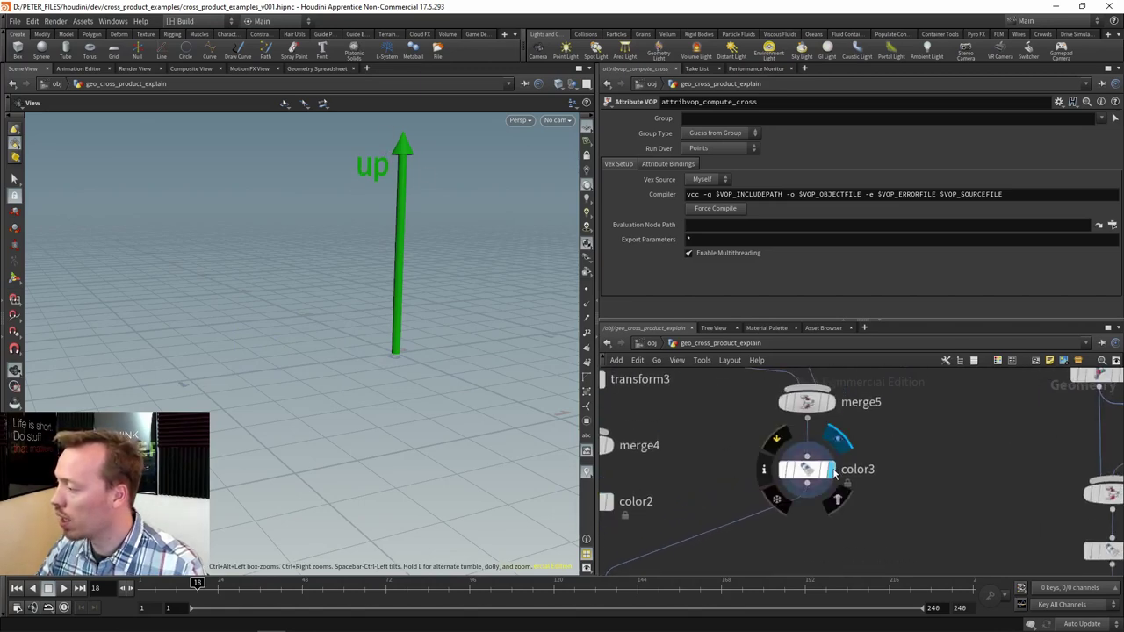
left_click(837, 439)
left_click_drag(422, 399, 448, 399)
Display merge2, color4 and merge7 in turn to view the three arrows, the yellow right-angle markers and both combined.
left_click_drag(663, 567, 802, 456)
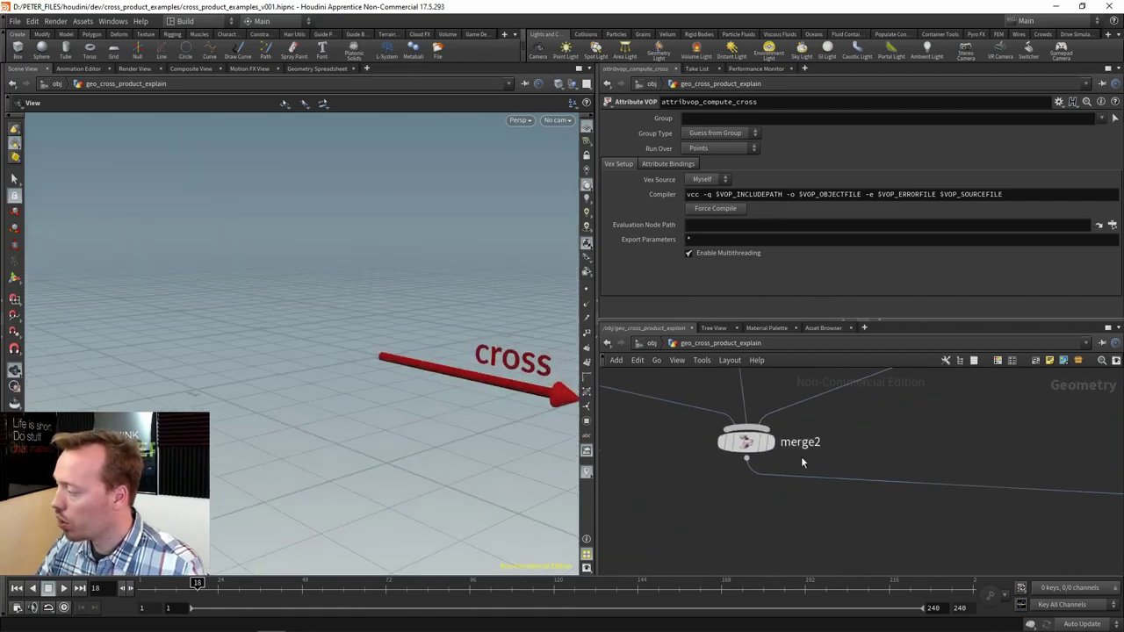
left_click(770, 442)
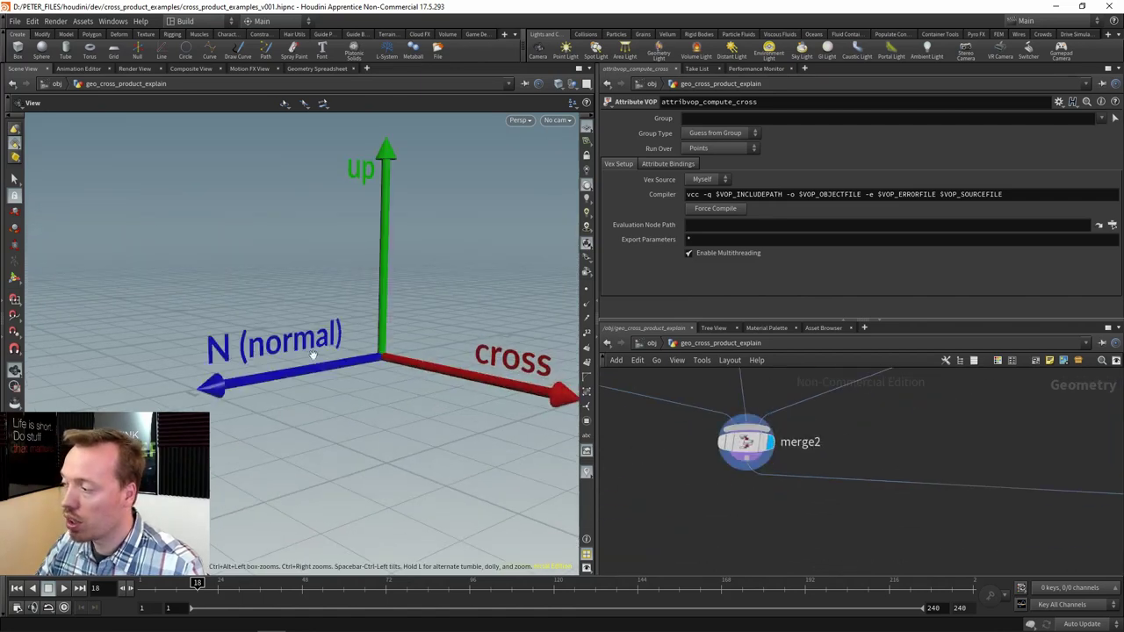
left_click_drag(1064, 462, 765, 451)
left_click_drag(900, 461, 760, 499)
left_click_drag(884, 518, 843, 521)
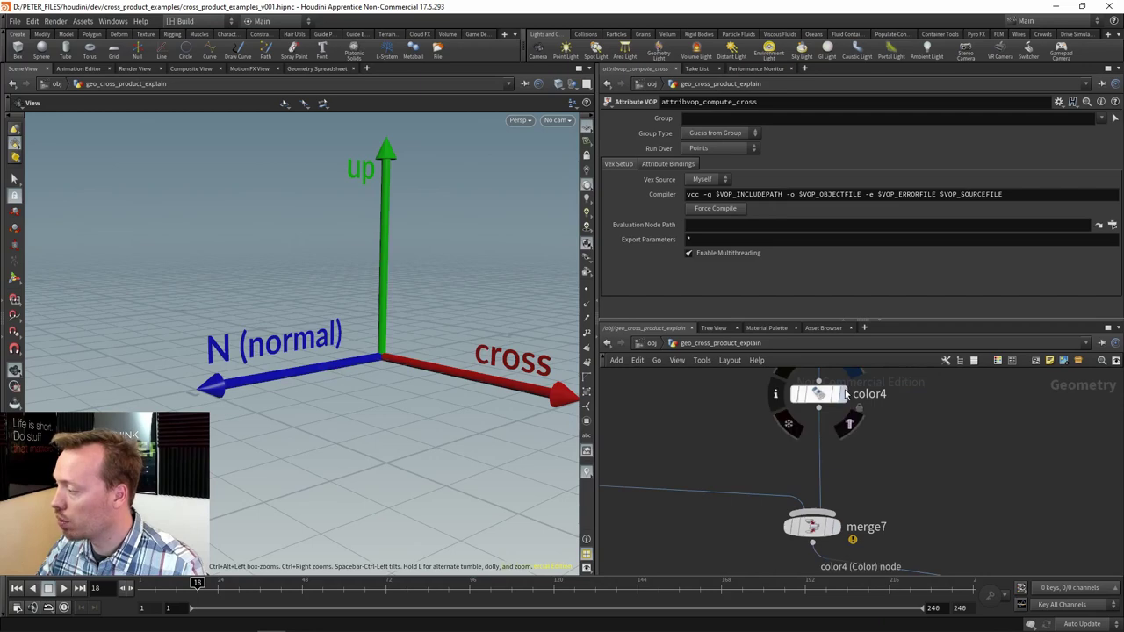
left_click(845, 393)
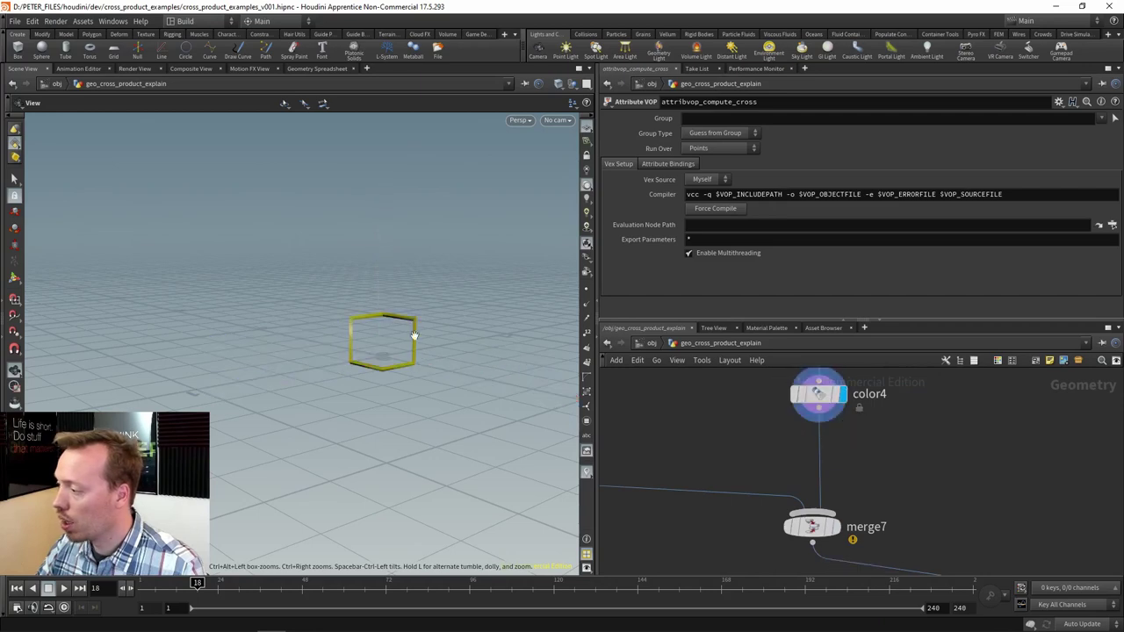
left_click(839, 527)
Display merge6 and polywire1 in turn to inspect how the right-angle marker is built from line1 and line2.
left_click_drag(885, 441, 893, 526)
scroll(913, 471, "down", 4)
scroll(817, 439, "up", 4)
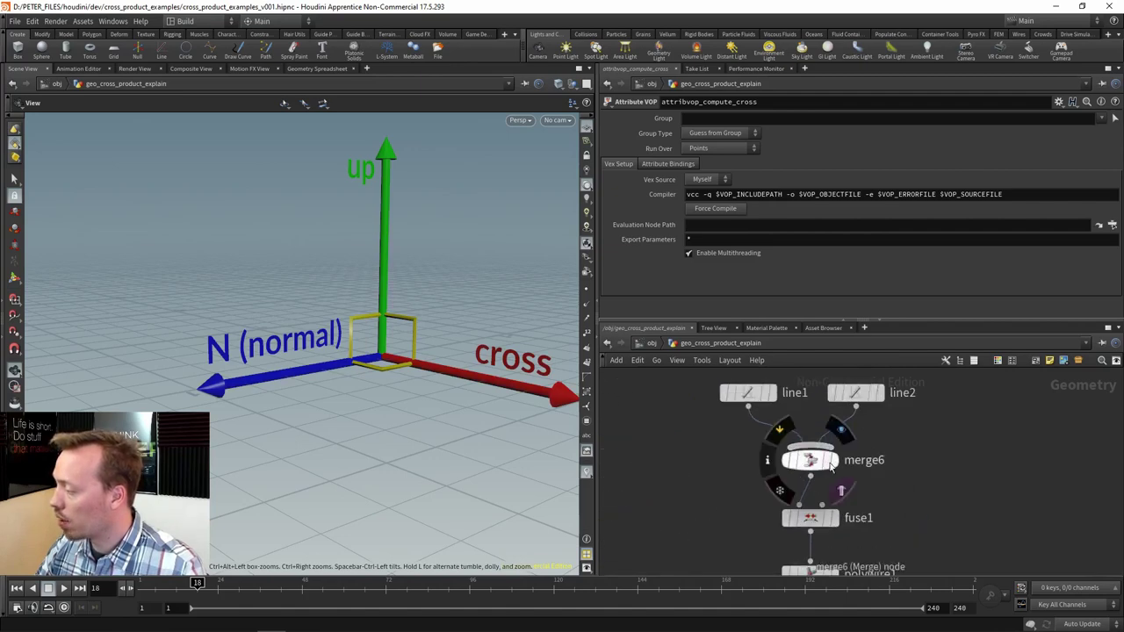
left_click(839, 459)
left_click_drag(957, 502, 952, 398)
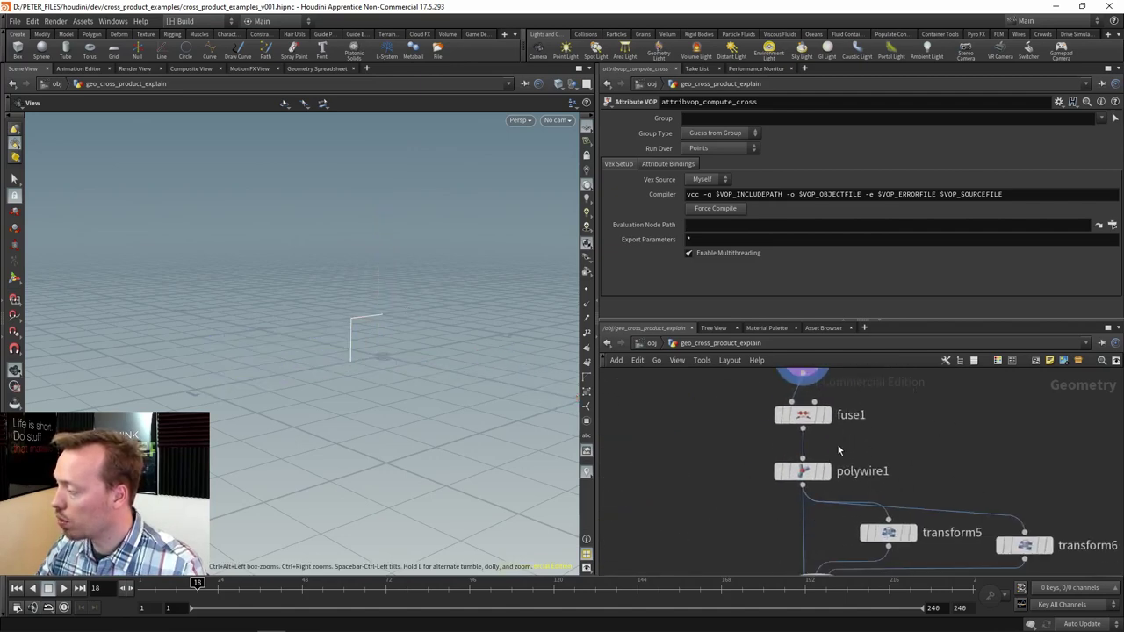
left_click(823, 470)
Display transform5, transform6 and merge8 in turn to inspect the rotated marker copies and their combination.
left_click_drag(928, 439, 897, 351)
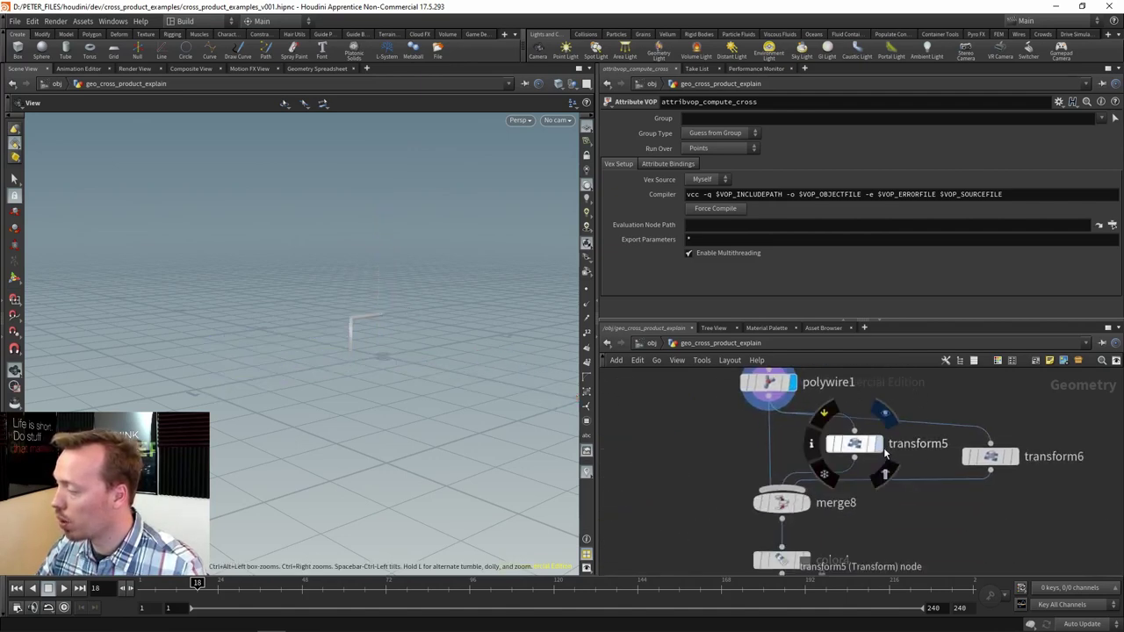
left_click(878, 443)
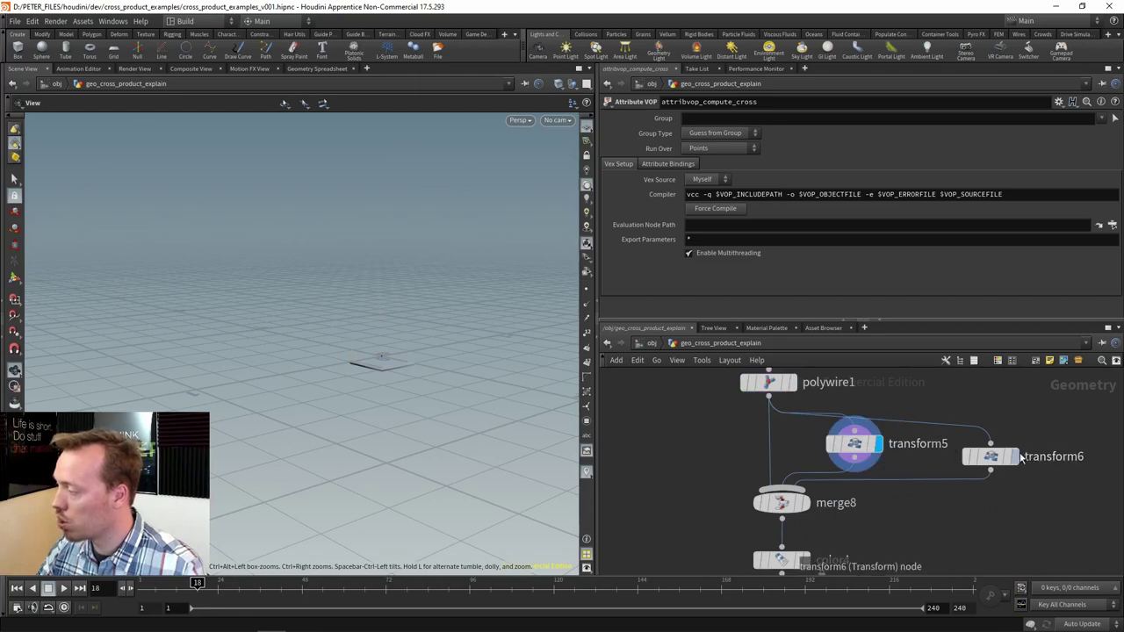
left_click(1014, 456)
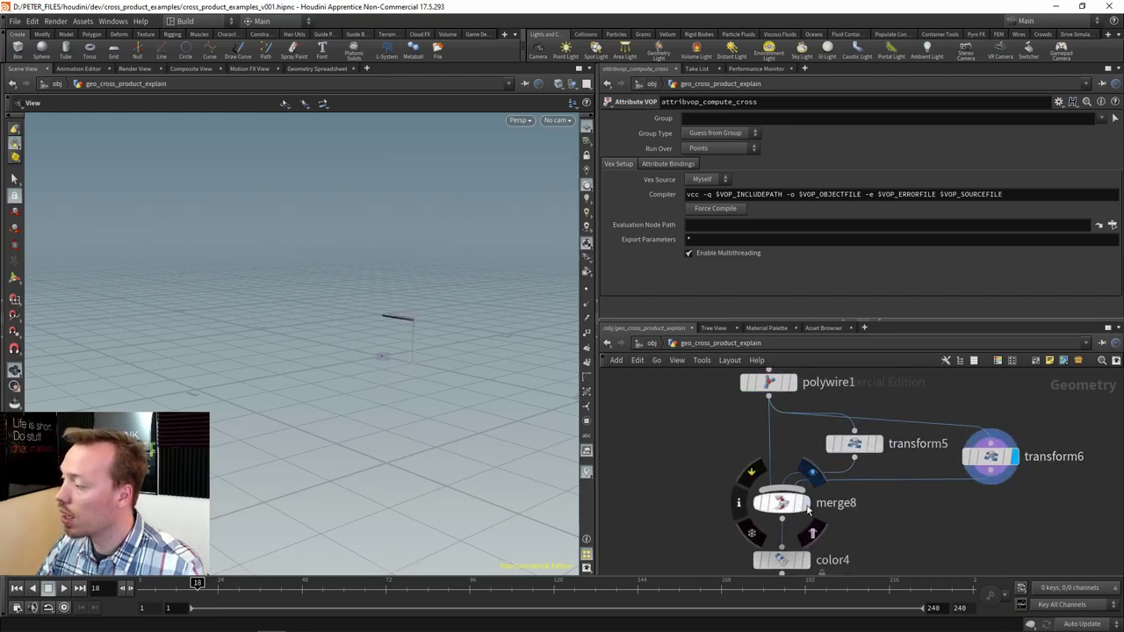
left_click(804, 502)
Display merge7 and follow the network down to the REF_vectors null, displaying it as well.
left_click_drag(970, 529, 949, 439)
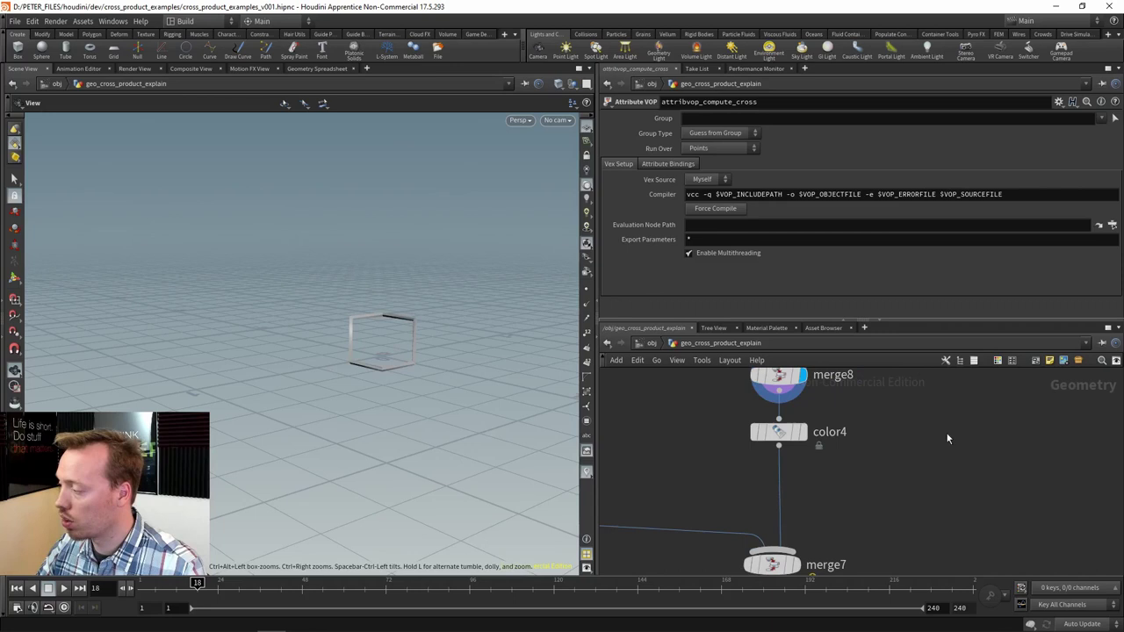
left_click(794, 563)
left_click_drag(931, 500, 852, 413)
scroll(852, 413, "down", 3)
left_click_drag(1012, 503, 839, 403)
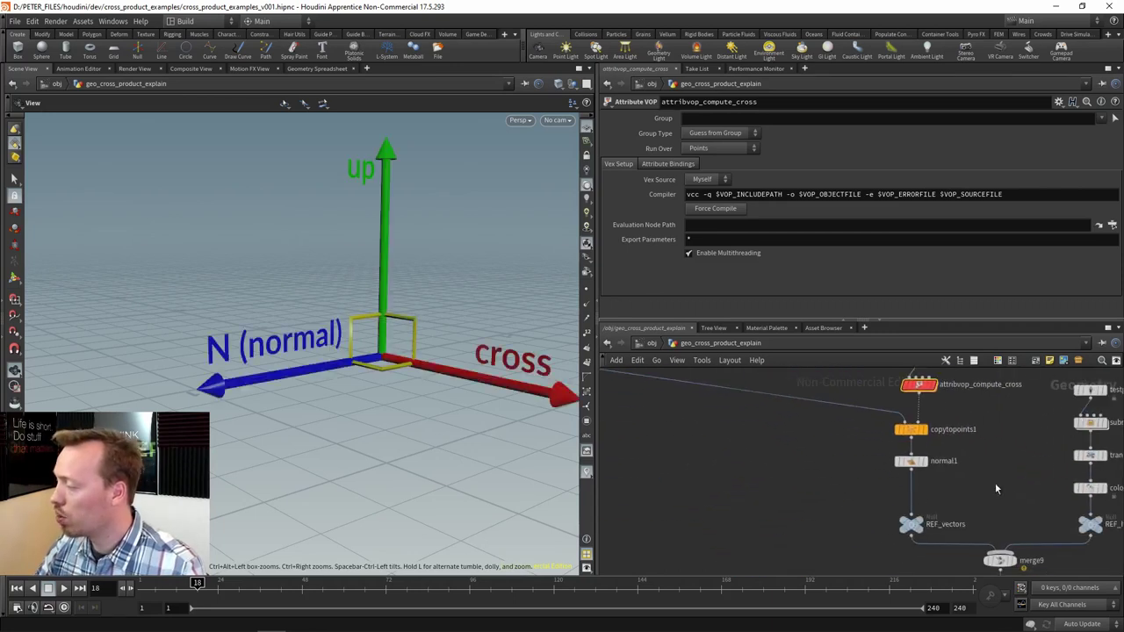
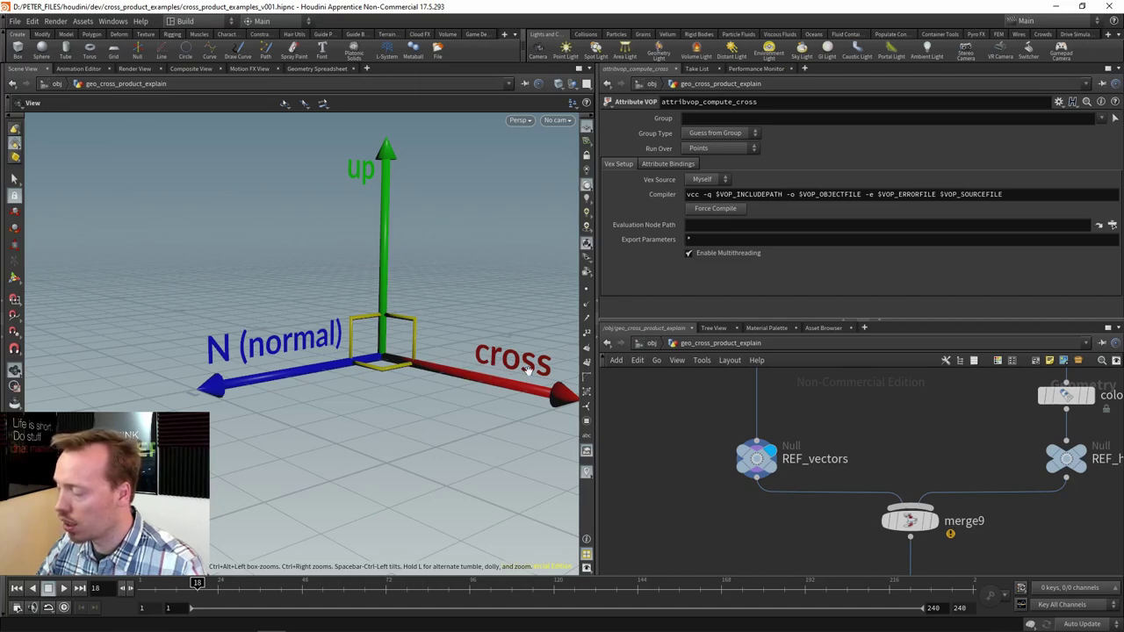
Display merge9 to combine the hand with the vectors, and examine from several angles how the fingers align with N, up and cross.
left_click_drag(959, 454, 815, 401)
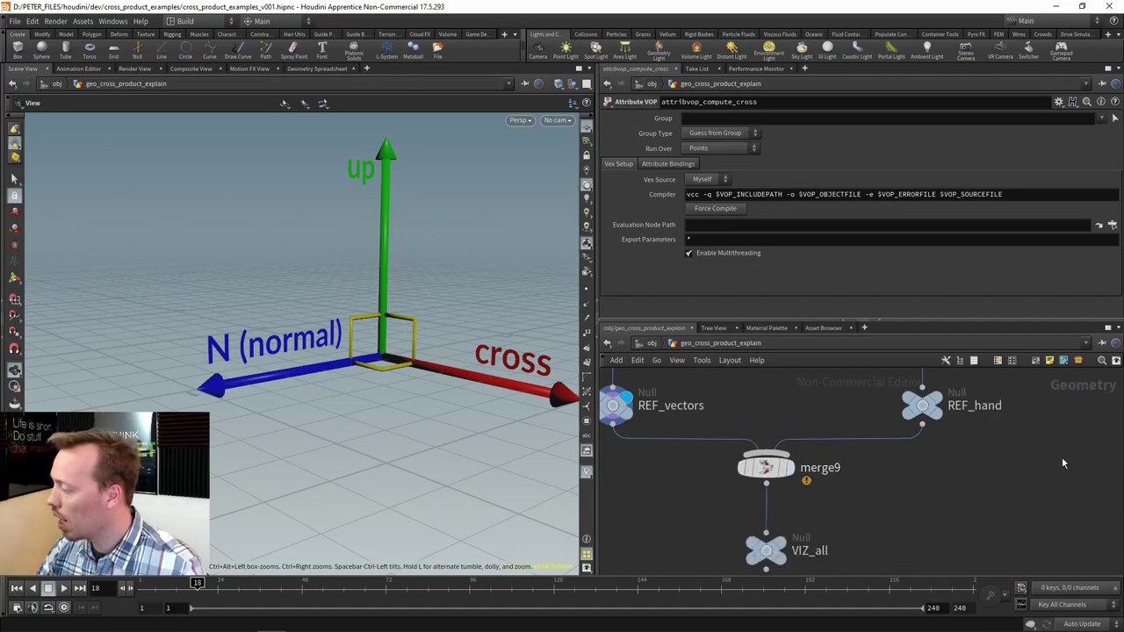
left_click(793, 472)
left_click_drag(475, 413, 457, 392)
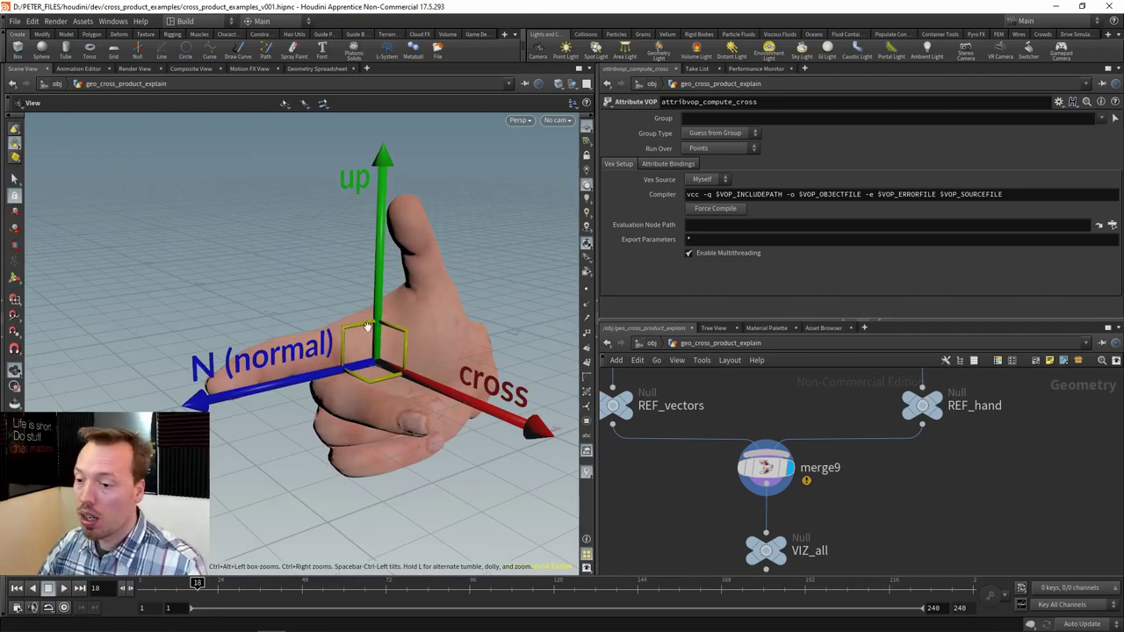
left_click_drag(367, 327, 299, 401)
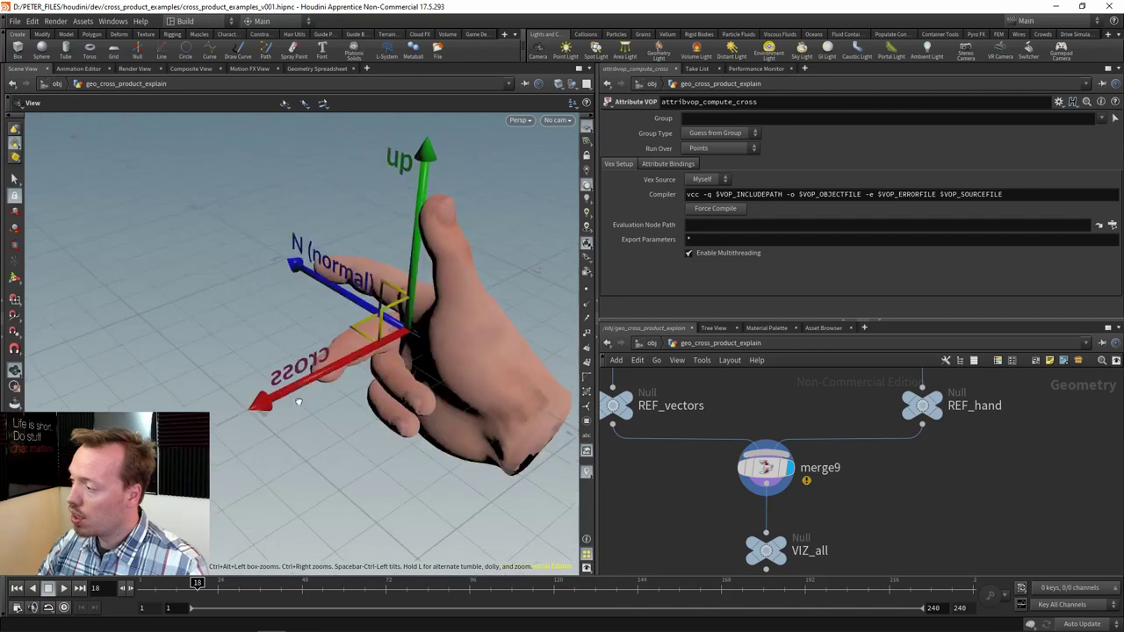
left_click_drag(470, 349, 380, 411)
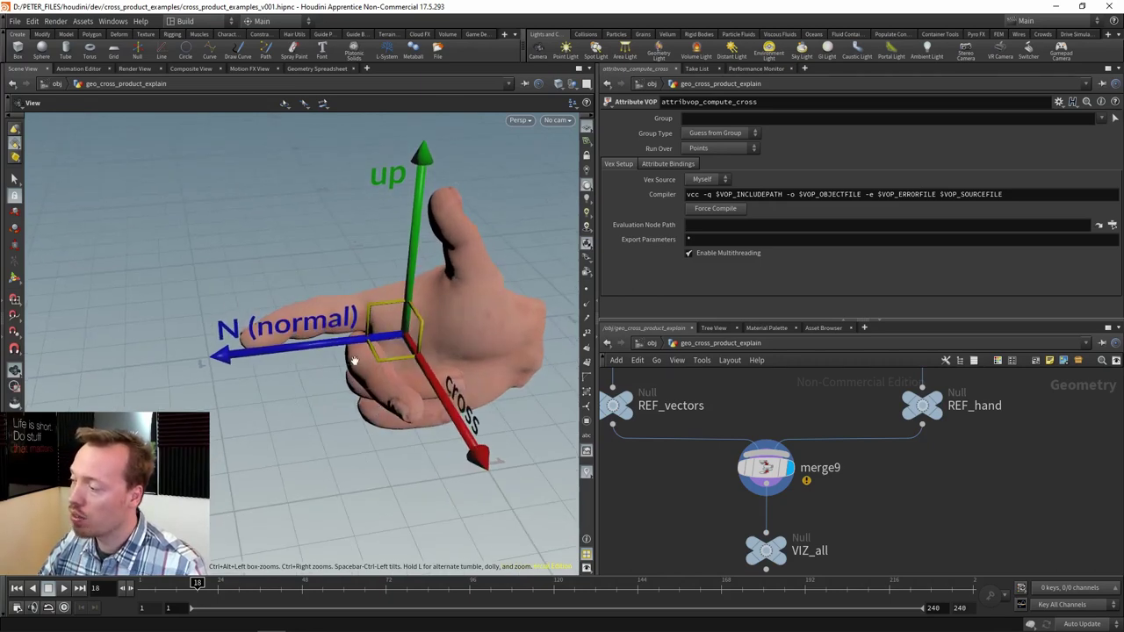
left_click_drag(483, 369, 485, 361)
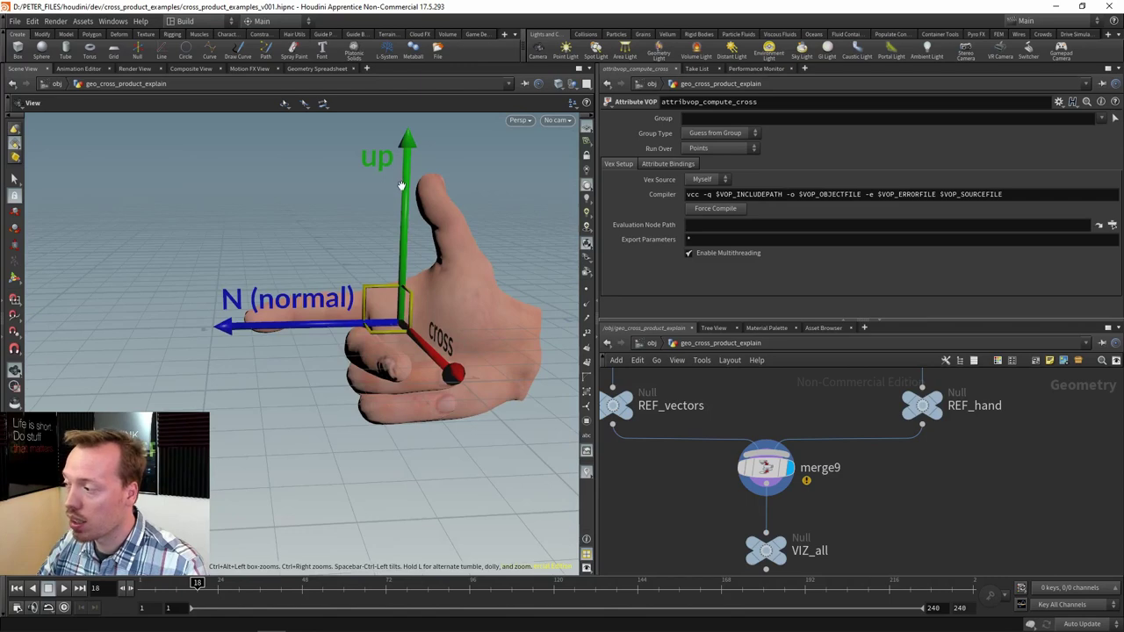
left_click_drag(338, 310, 319, 362)
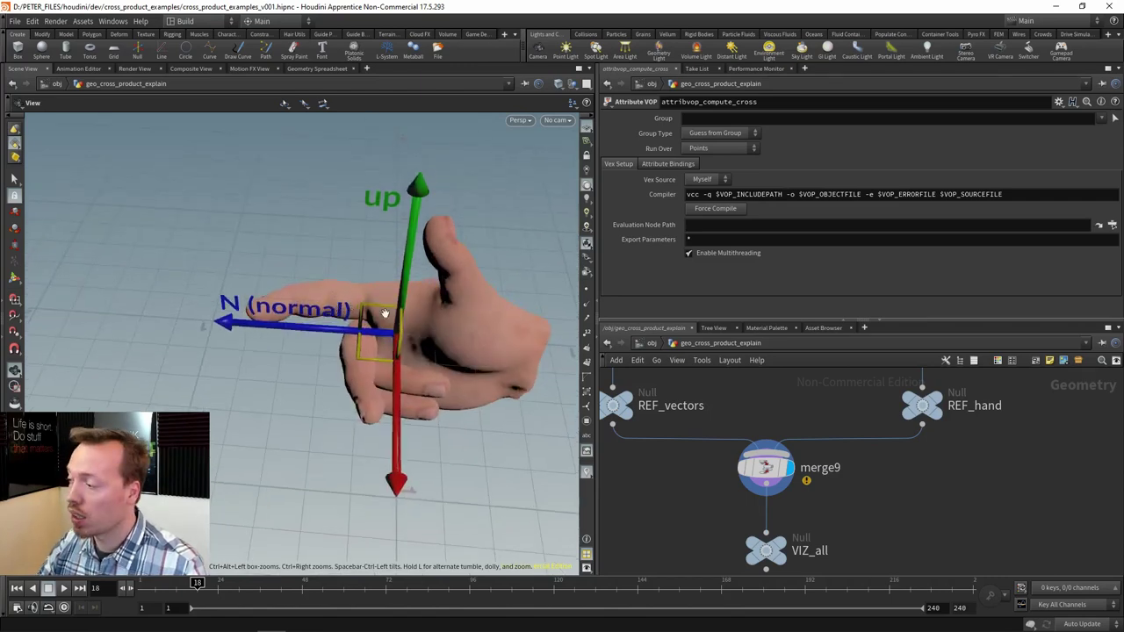
left_click_drag(402, 319, 405, 302)
left_click_drag(336, 367, 340, 349)
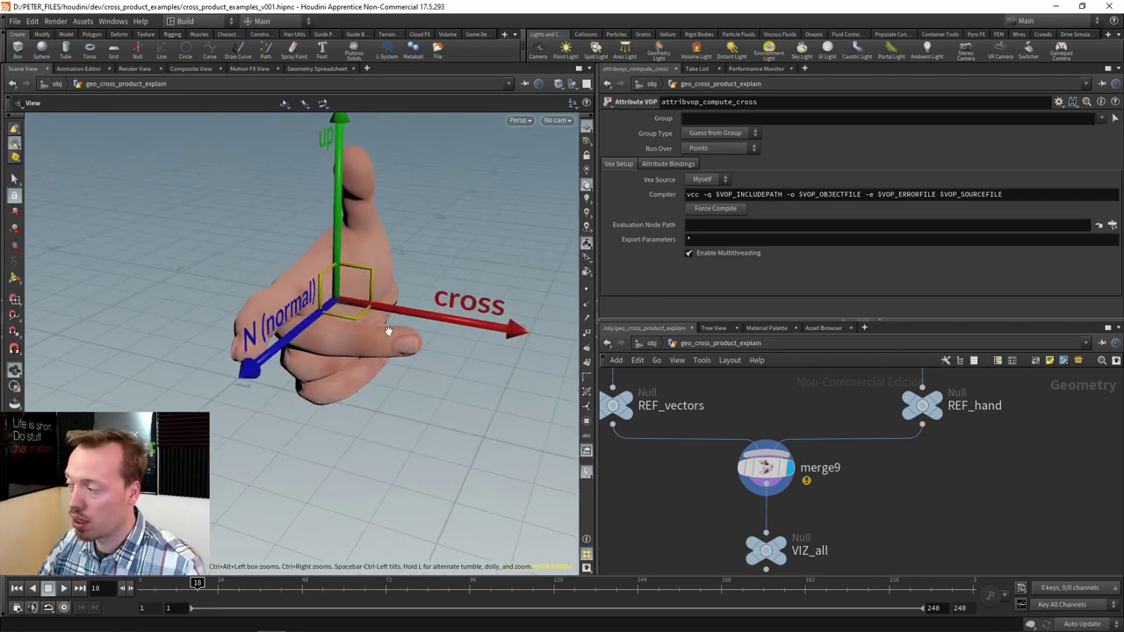
Display attribcreate_up and attribvop_compute_cross in turn, with point normals shown, to compare N, up and the computed cross vector.
left_click_drag(436, 380, 389, 369)
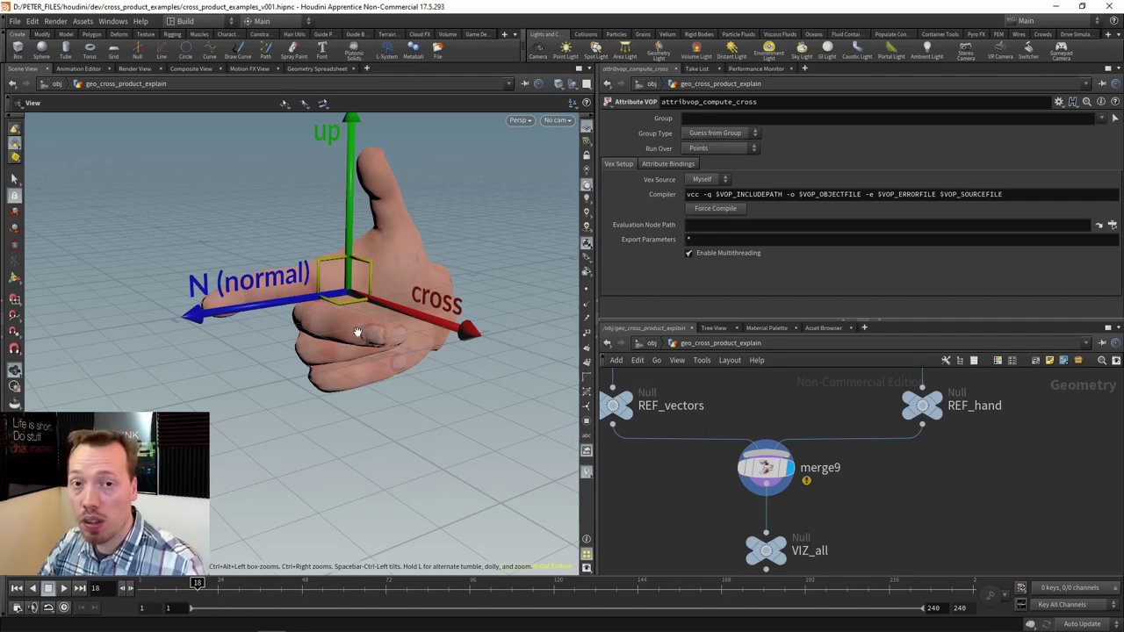
left_click_drag(395, 313, 291, 285)
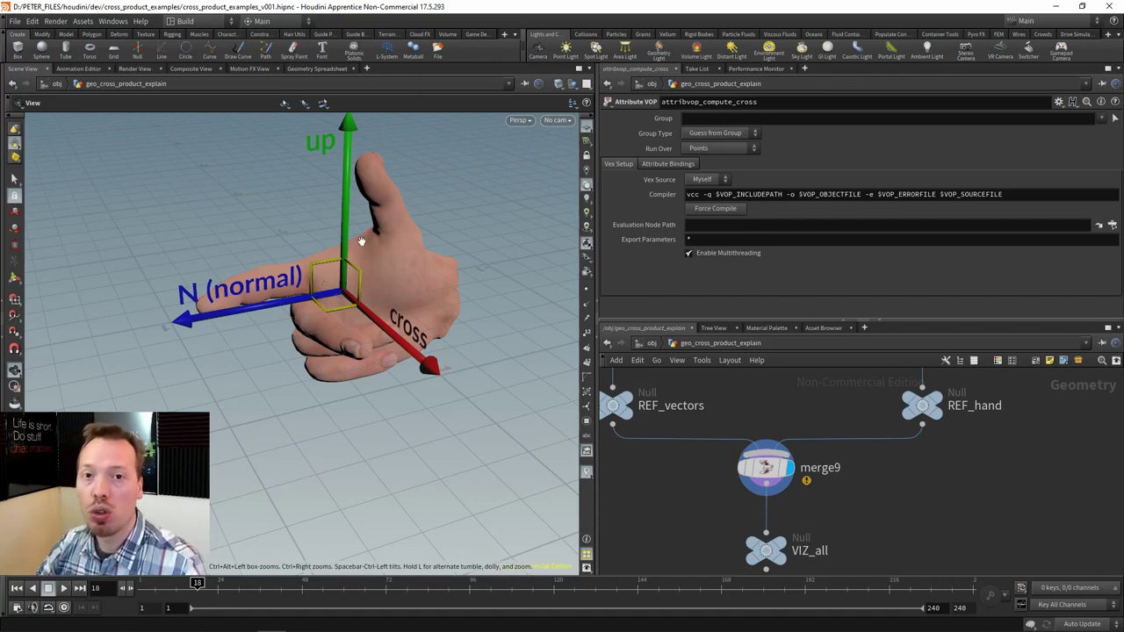
scroll(797, 401, "down", 3)
scroll(843, 464, "up", 6)
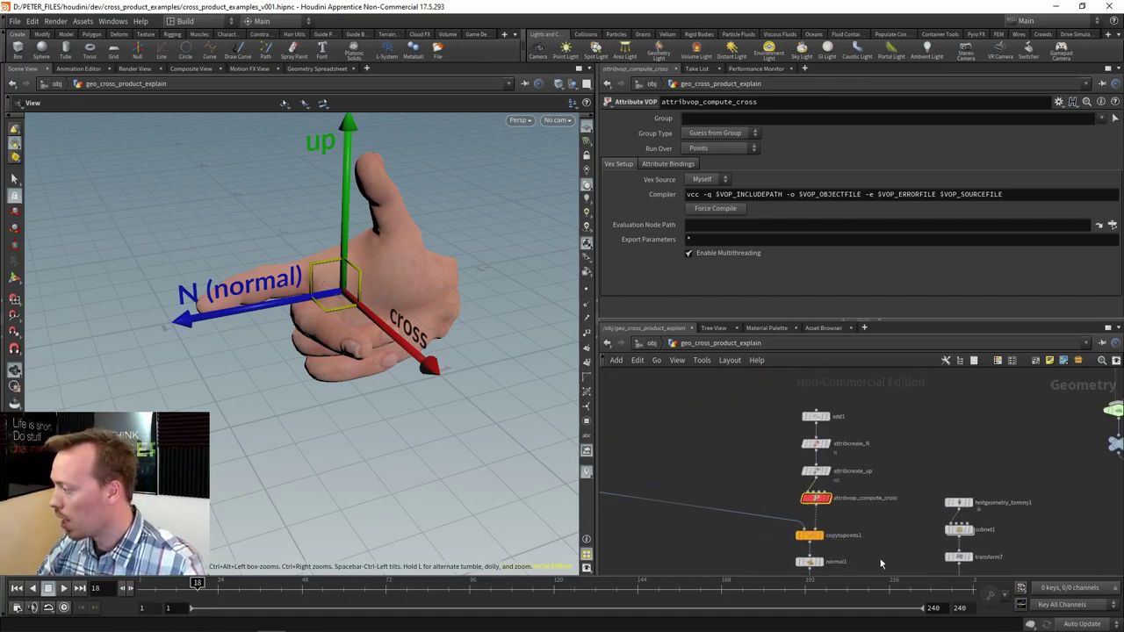
left_click(805, 428)
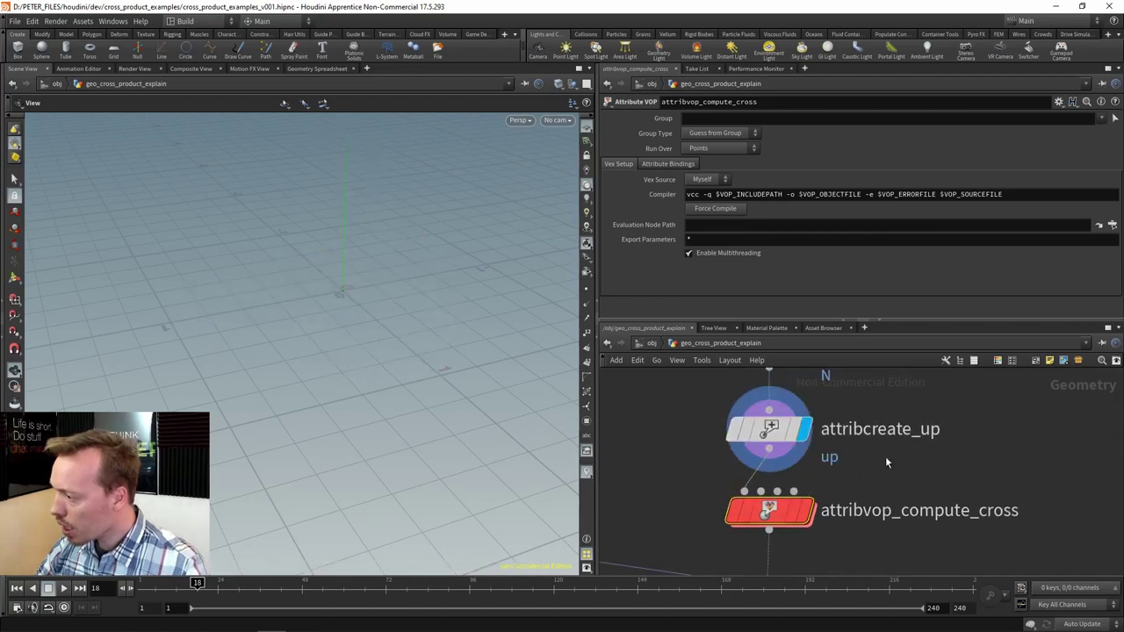
left_click(805, 510)
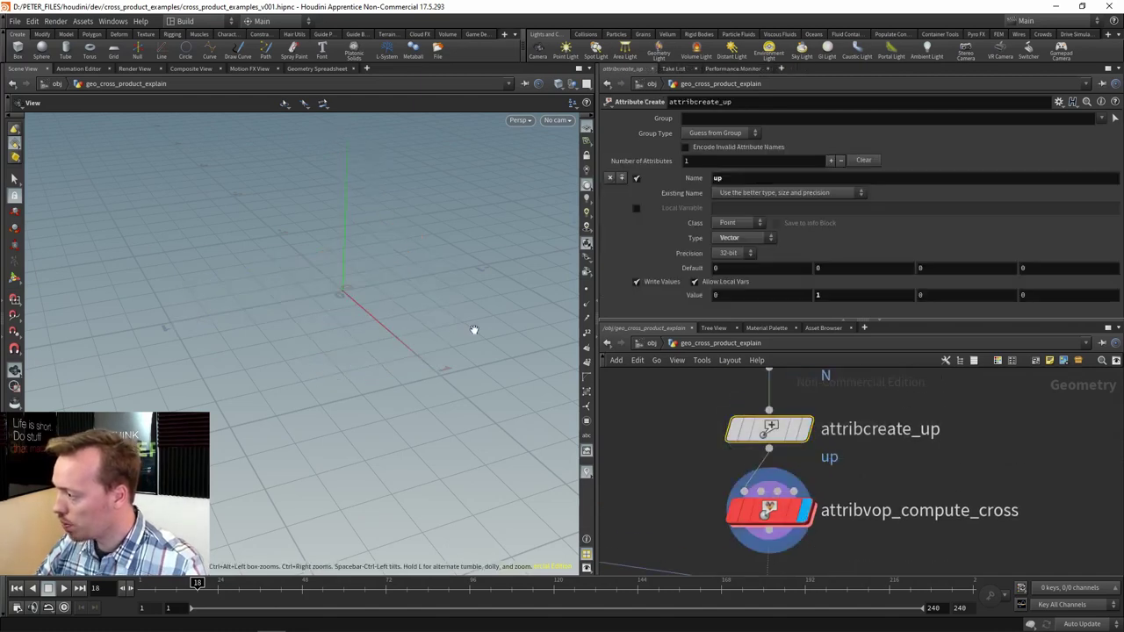
left_click(586, 304)
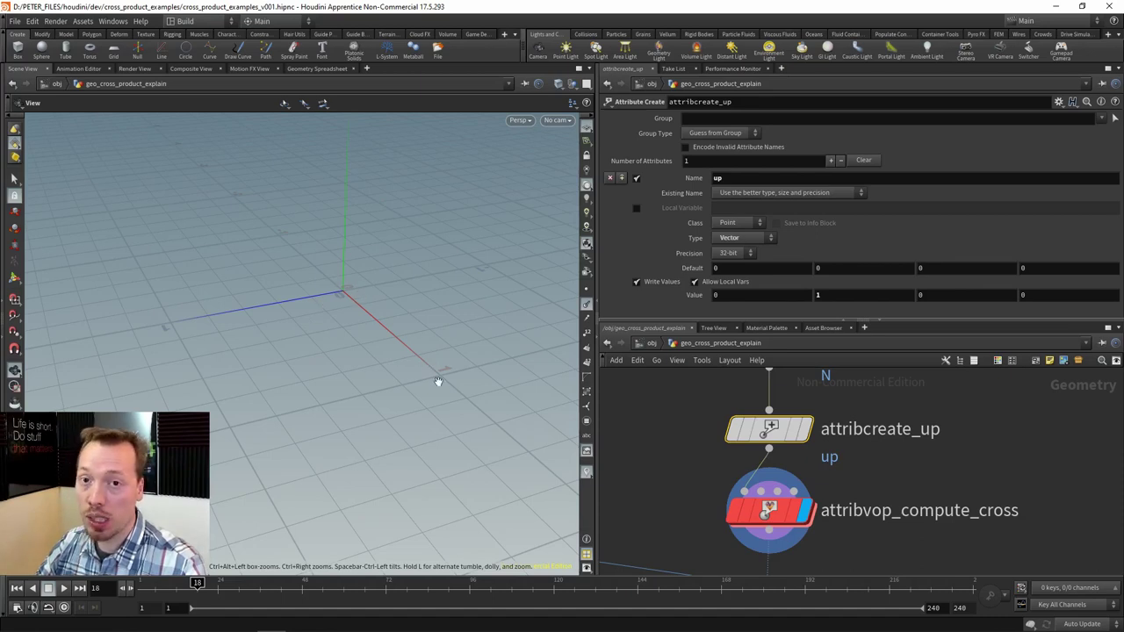
Open the attribvop_compute_cross network and examine how up and N feed the vec1 and vec2 inputs of cross1.
double_click(769, 514)
scroll(1056, 454, "down", 4)
scroll(948, 518, "up", 1)
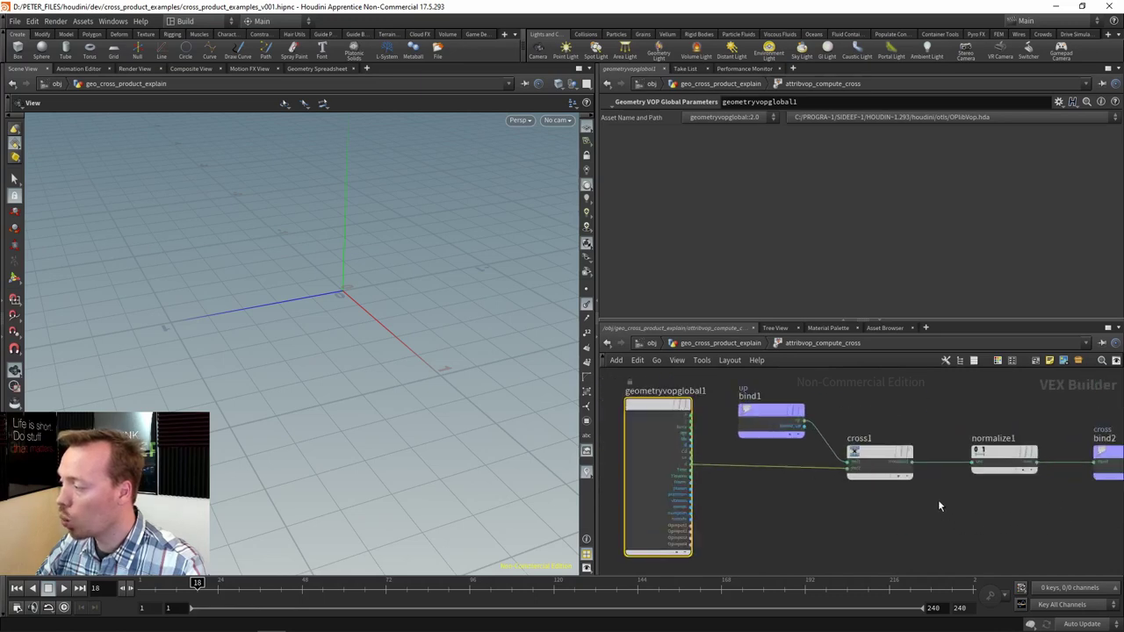
scroll(909, 437, "up", 3)
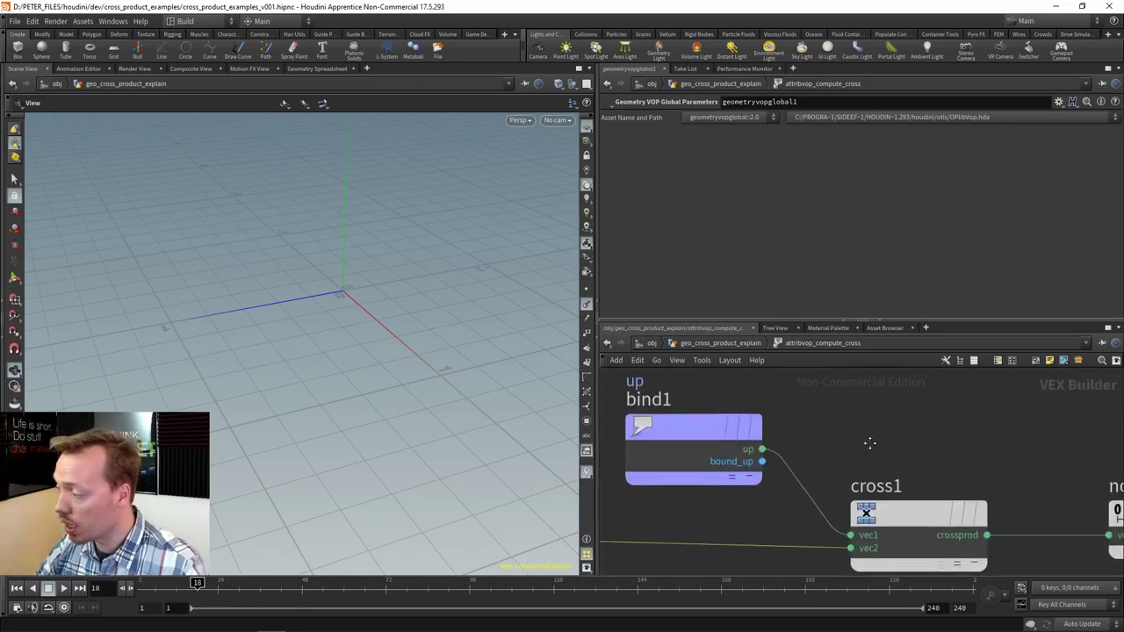
left_click_drag(909, 436, 973, 422)
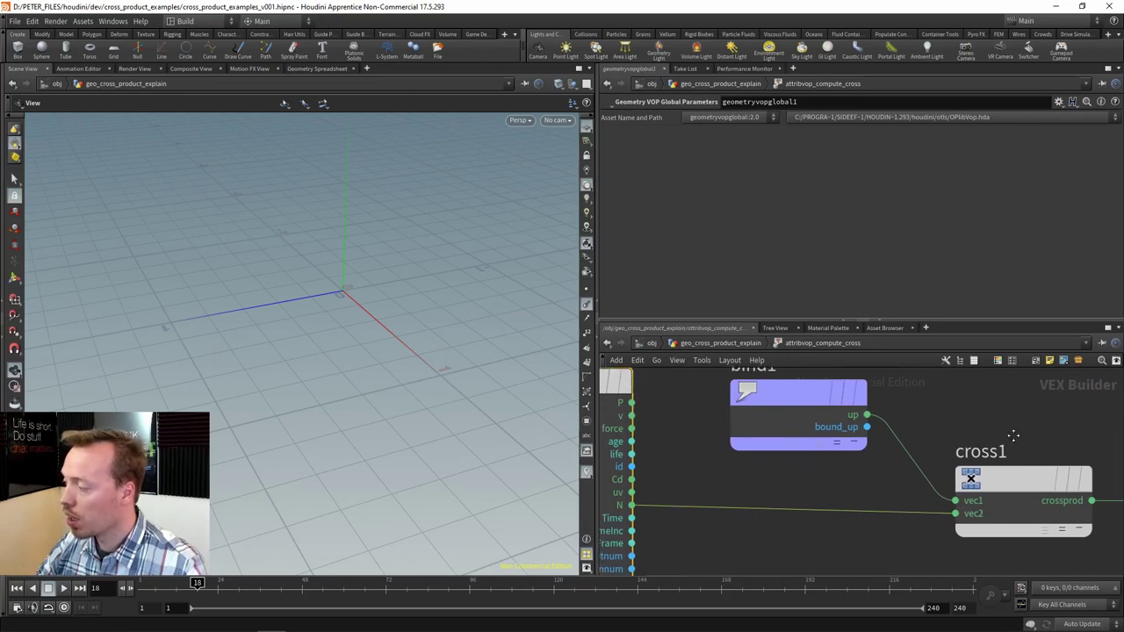
Swap the vec1 and vec2 inputs of cross1 to flip the cross vector, and swap them back.
left_click(1018, 463)
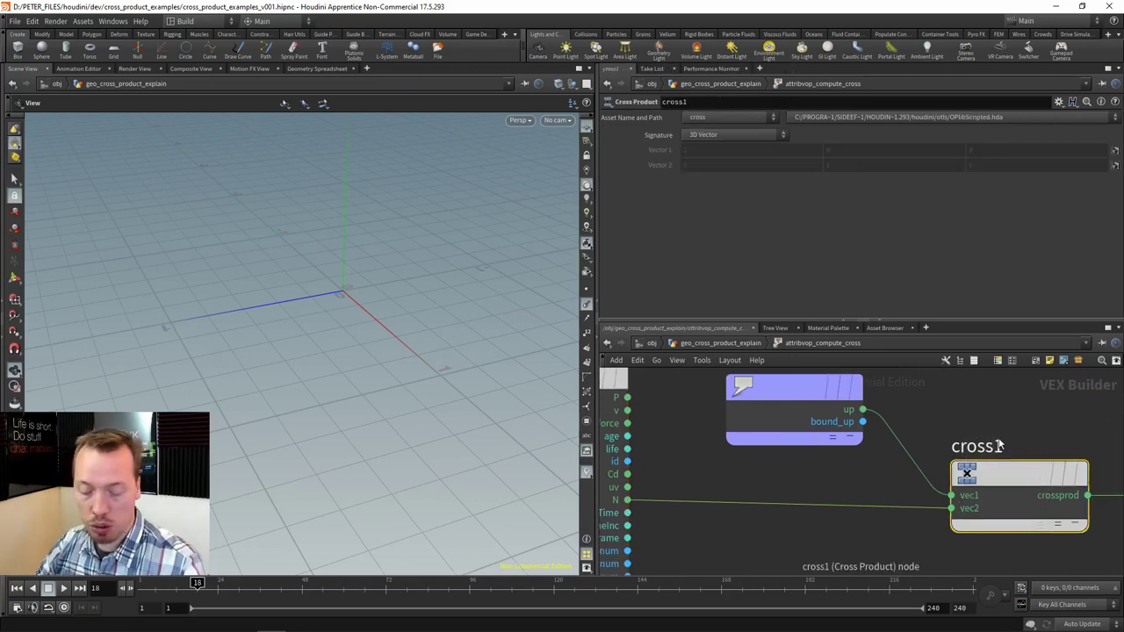
key("shift+r")
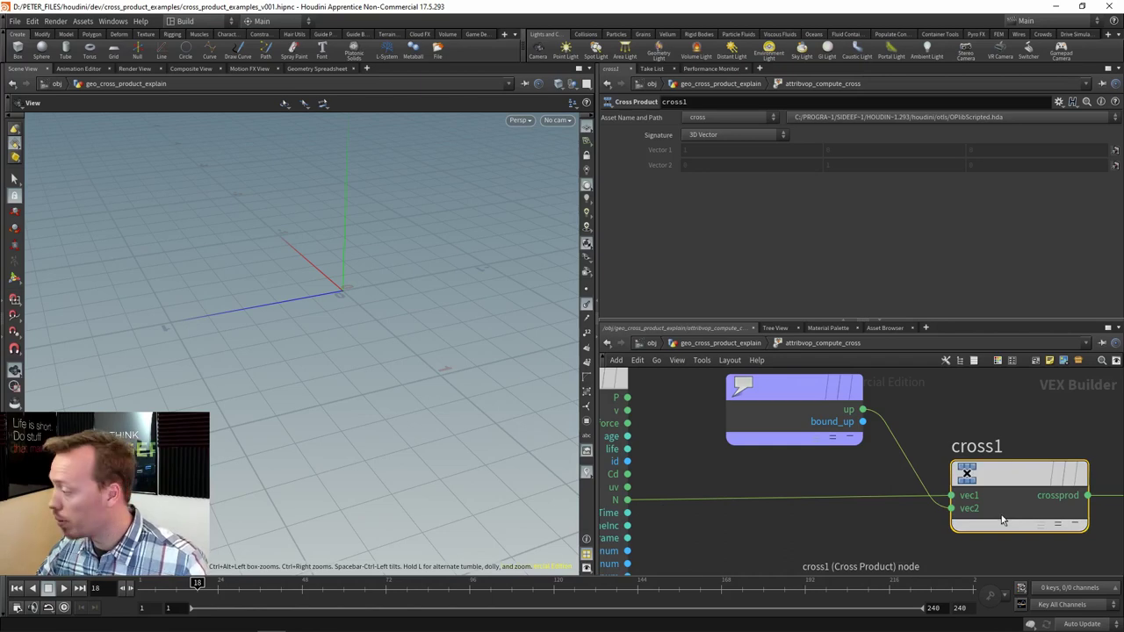
key("shift+r")
Follow the cross1 result through normalize1 to the cross bind export, and return to the geometry network.
left_click_drag(872, 493, 790, 464)
scroll(790, 465, "down", 3)
left_click_drag(896, 543, 888, 535)
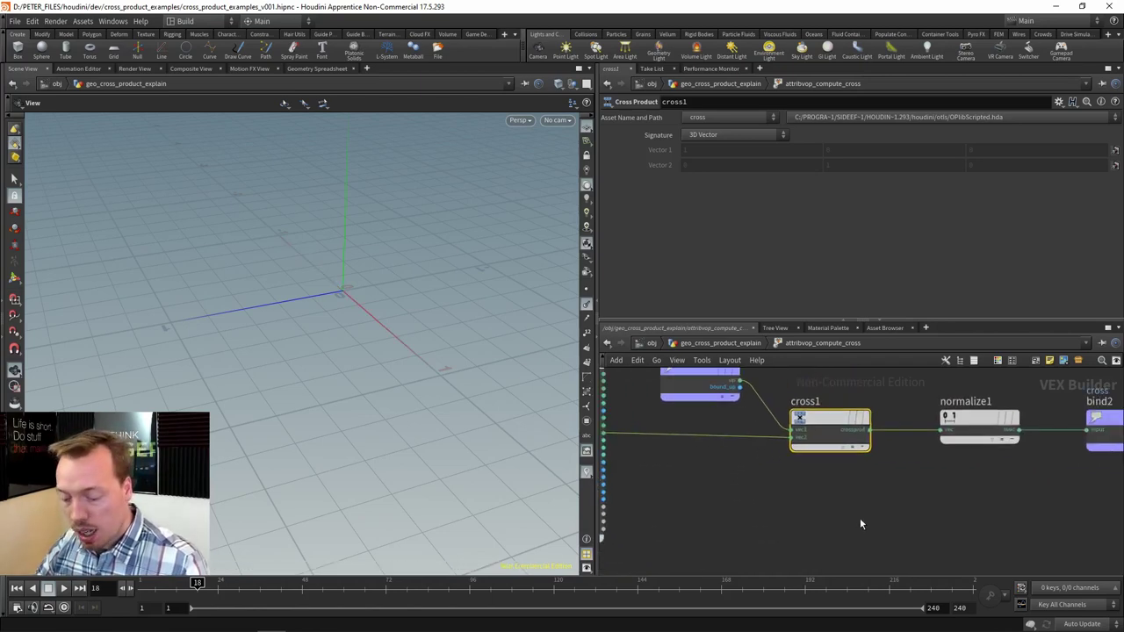
key("u")
Find the VIS null below merge16 and display the cross product diagram with circle and parallelogram.
left_click_drag(948, 490, 798, 419)
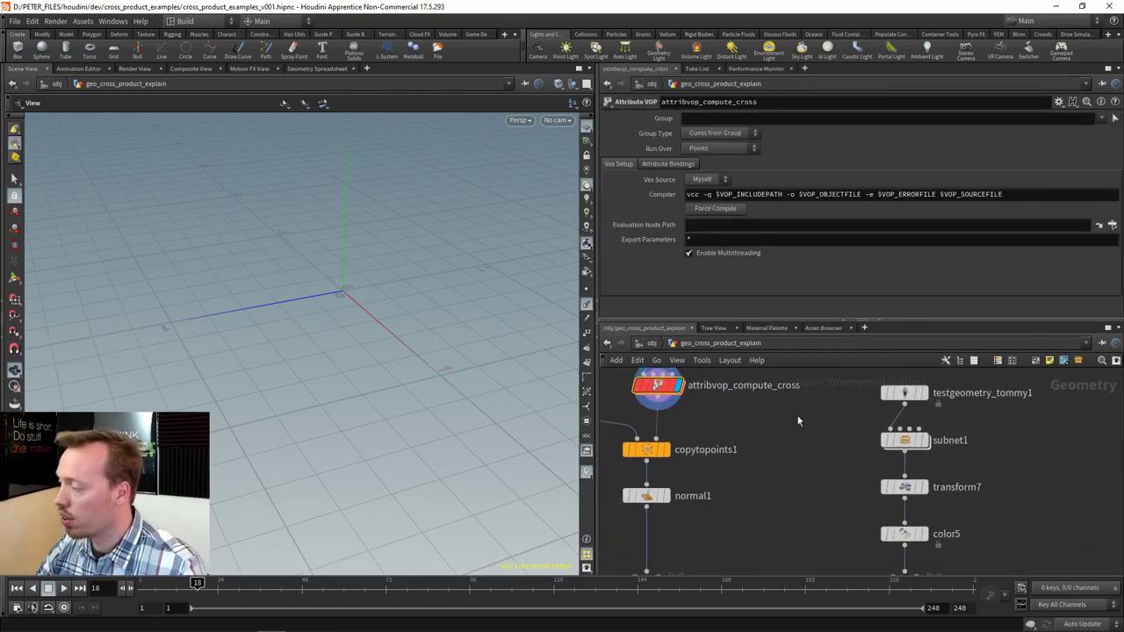
scroll(835, 492, "down", 5)
left_click_drag(910, 527, 777, 432)
left_click_drag(862, 435, 784, 531)
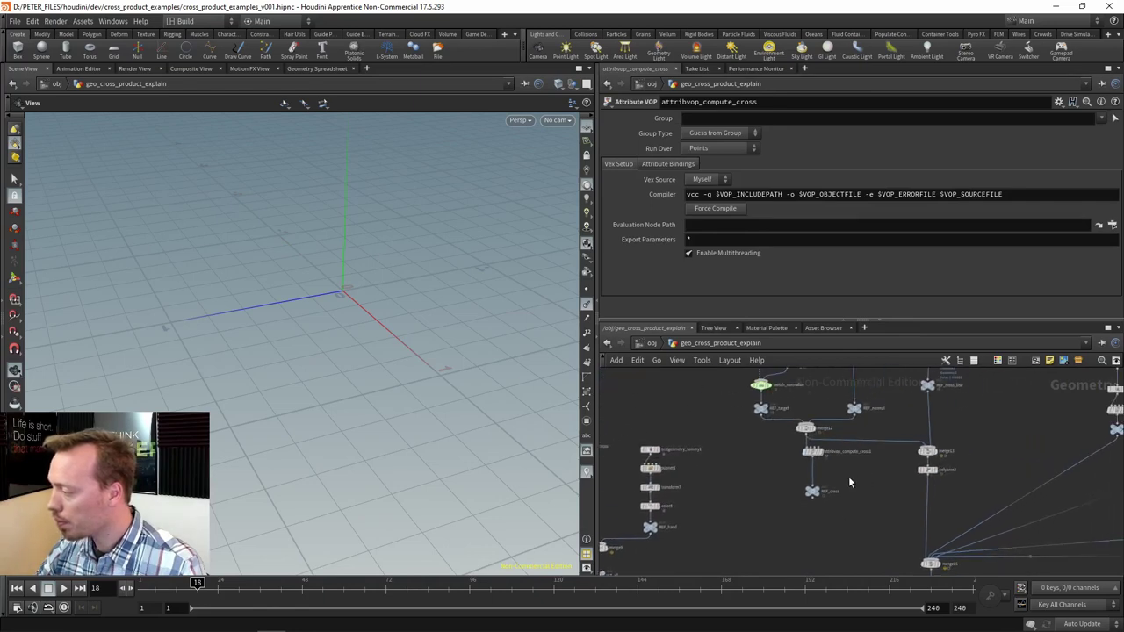
scroll(849, 477, "up", 4)
left_click_drag(848, 476, 885, 532)
scroll(885, 532, "down", 4)
left_click_drag(873, 450, 800, 401)
scroll(825, 508, "up", 5)
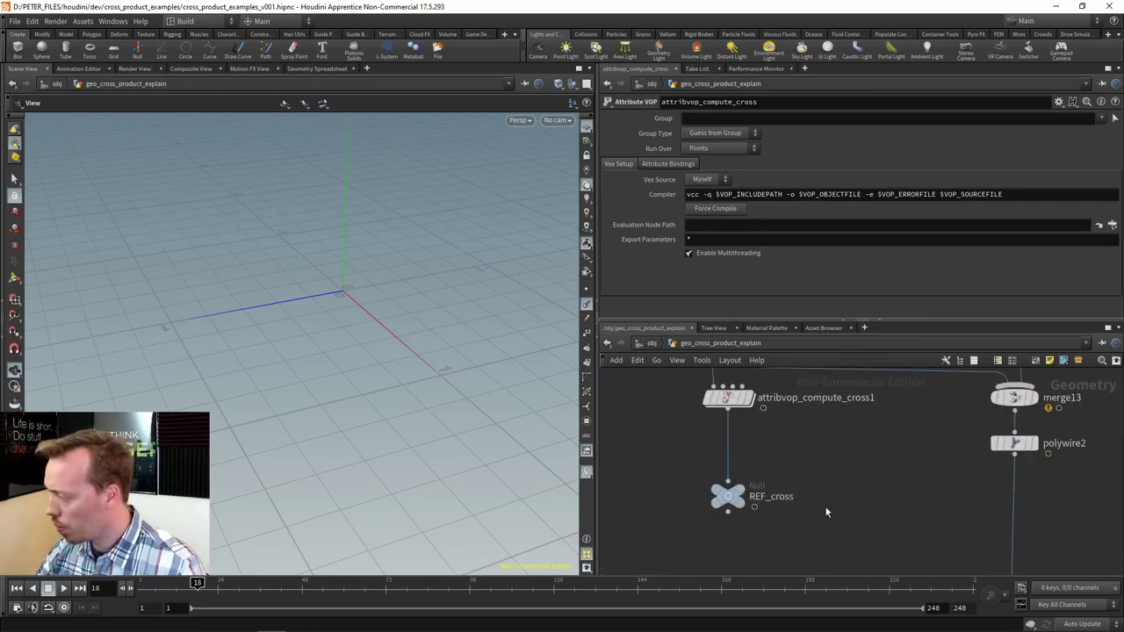
scroll(829, 510, "down", 5)
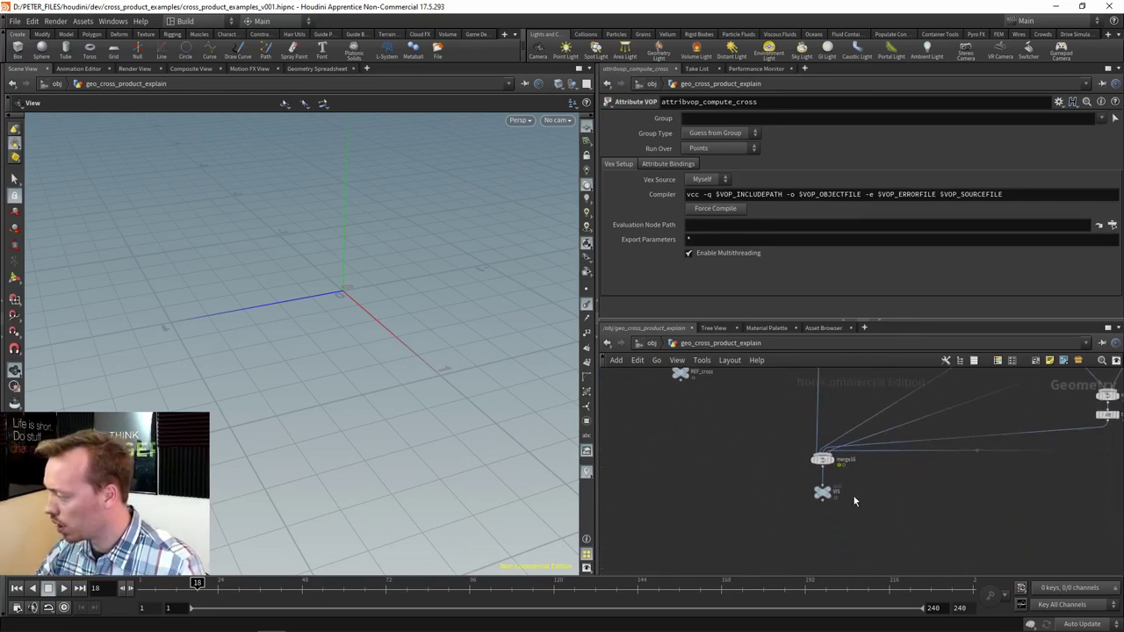
scroll(855, 501, "up", 4)
left_click(816, 470)
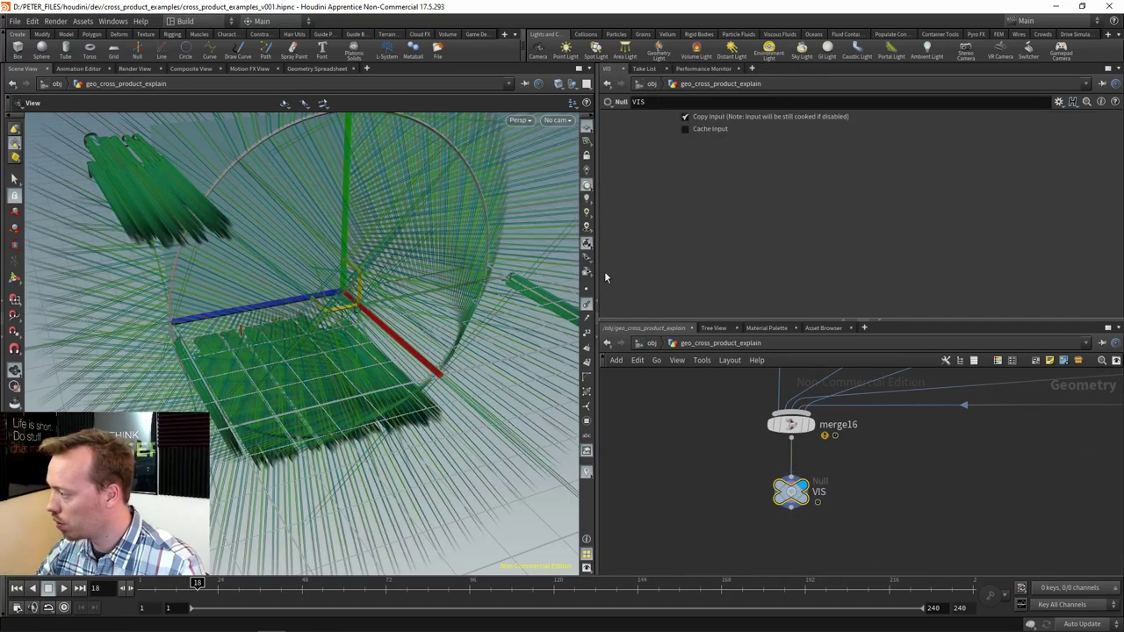
Turn off the point normals and point markers so the cross product diagram can be viewed without clutter.
left_click(587, 303)
left_click(586, 290)
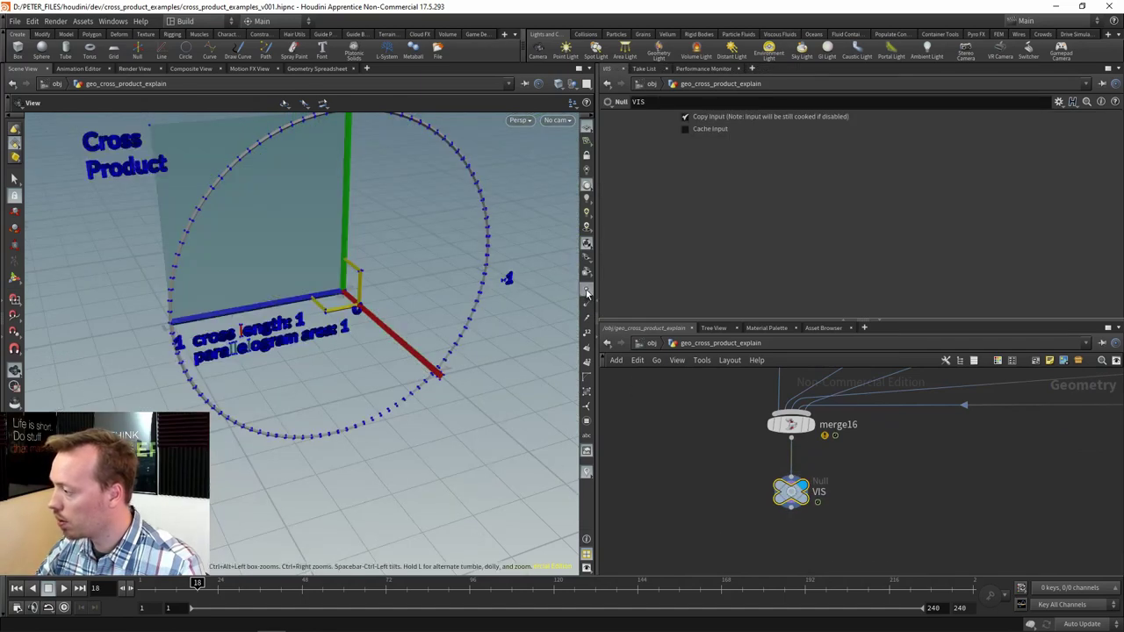
left_click(587, 291)
left_click_drag(376, 300, 427, 351)
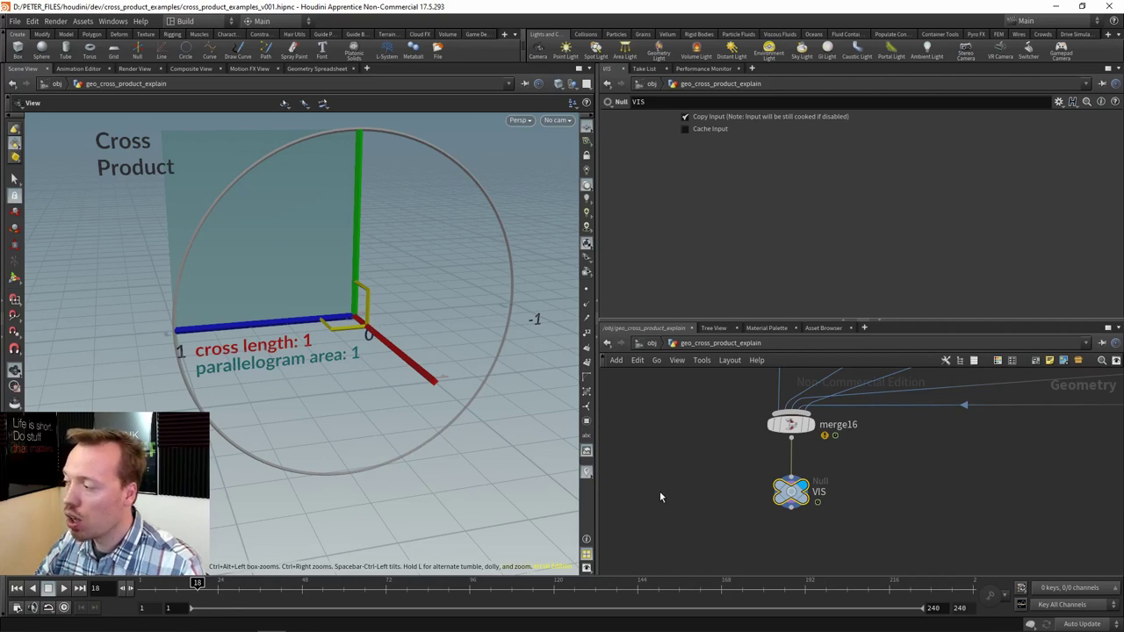
Step frame by frame from 18 to 27 to examine how cross length and parallelogram area change with the angle.
key("Right")
key("Right")
key("Right")
key("Right")
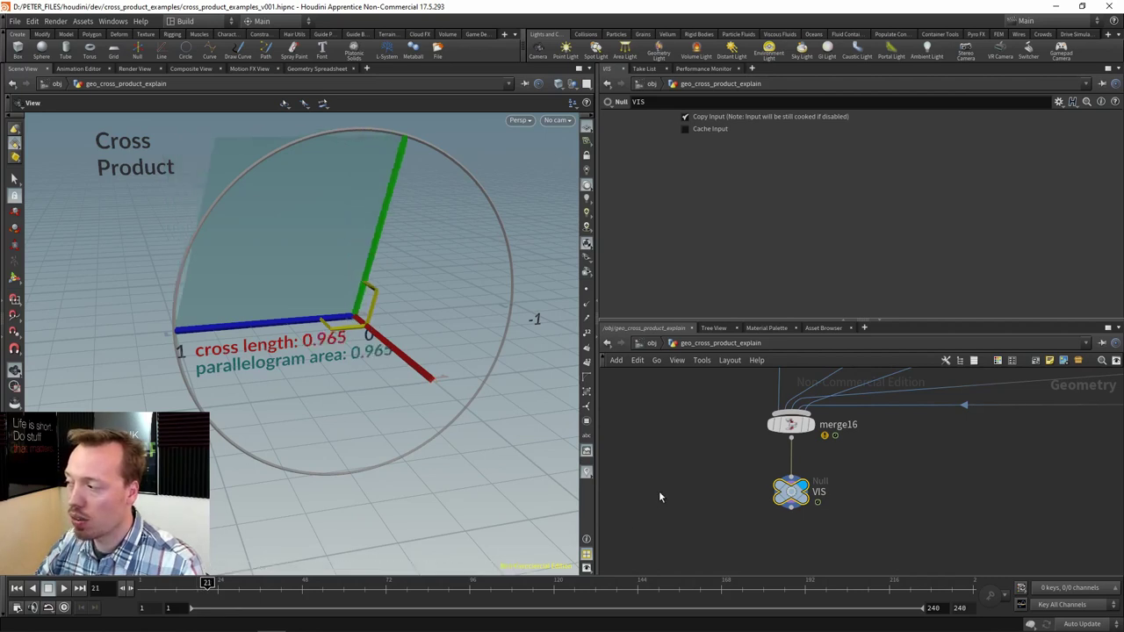
key("Right")
key("Right")
key("Right")
key("Right")
key("Right")
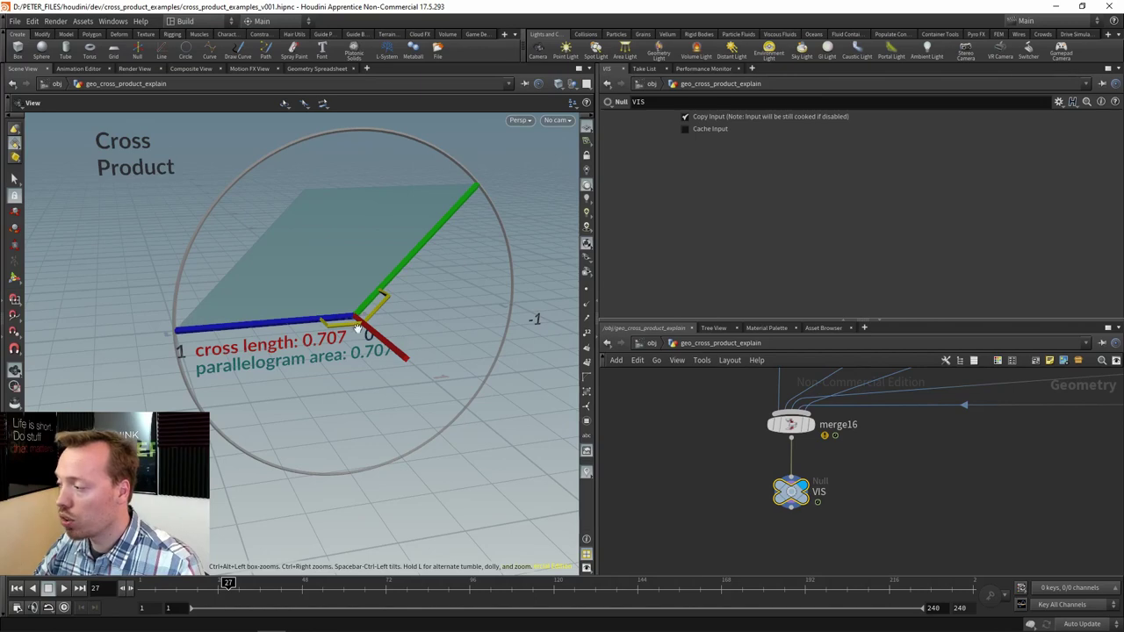
Advance the animation to frame 61 and examine from several angles how the cross vector changes direction.
left_click_drag(393, 340, 343, 349)
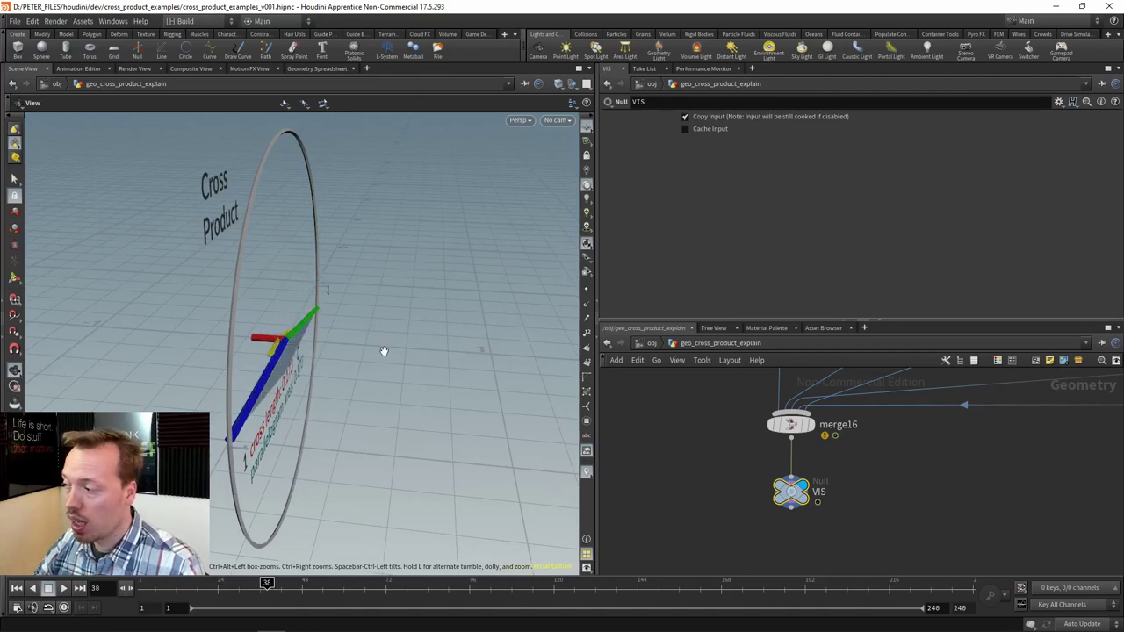
left_click_drag(384, 351, 446, 356)
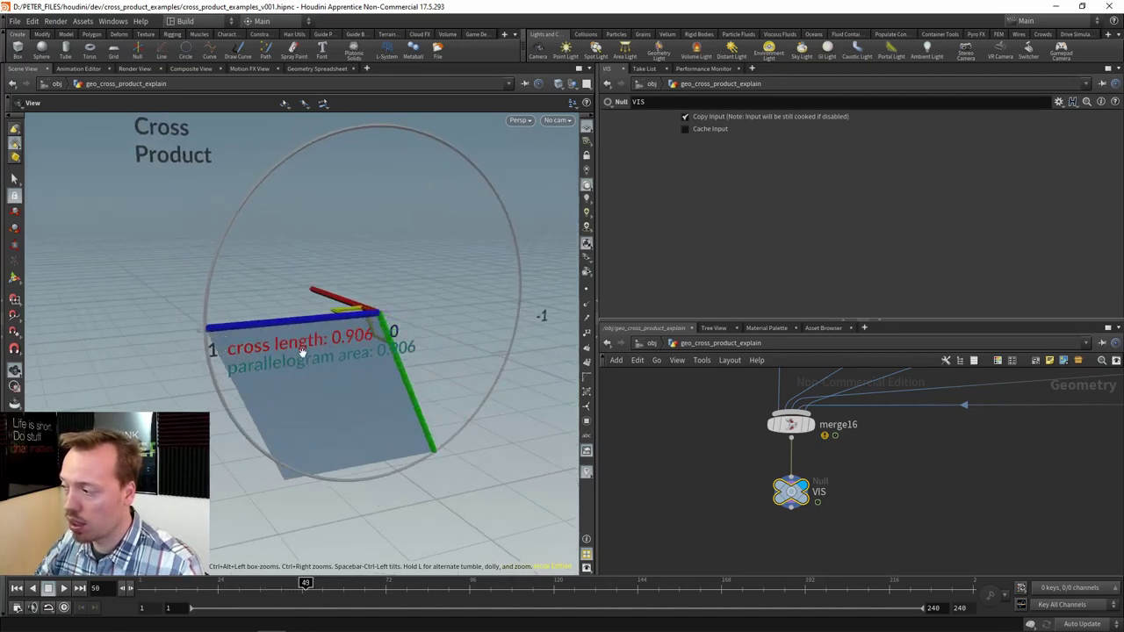
left_click_drag(393, 308, 346, 254)
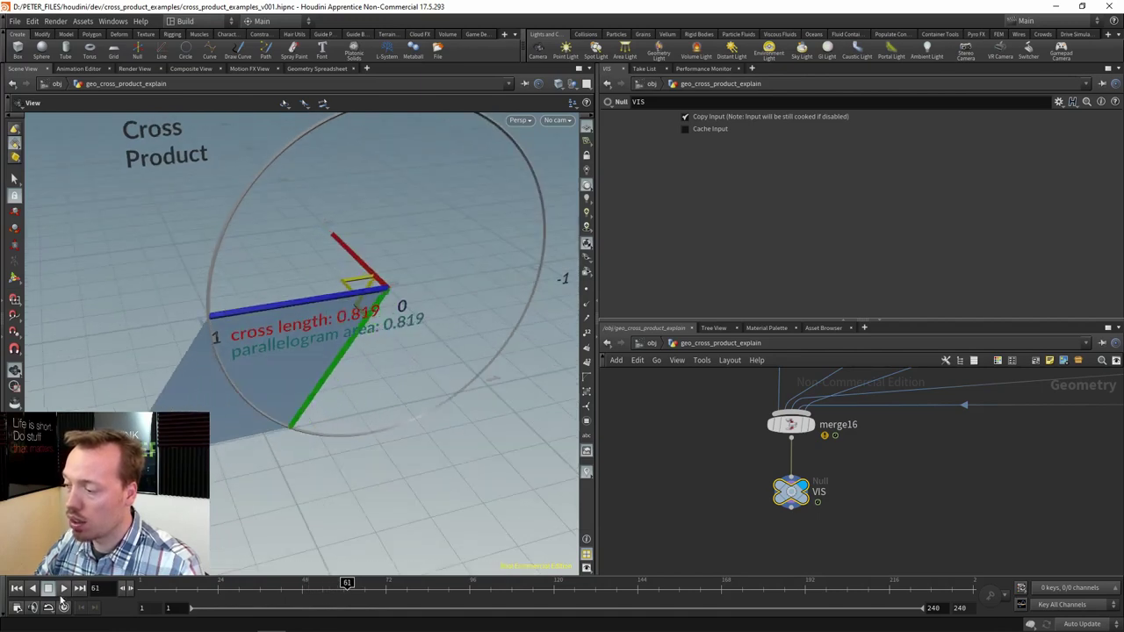
Play the animation in real time and examine the rotating vector and flipping cross vector from several angles.
left_click(66, 591)
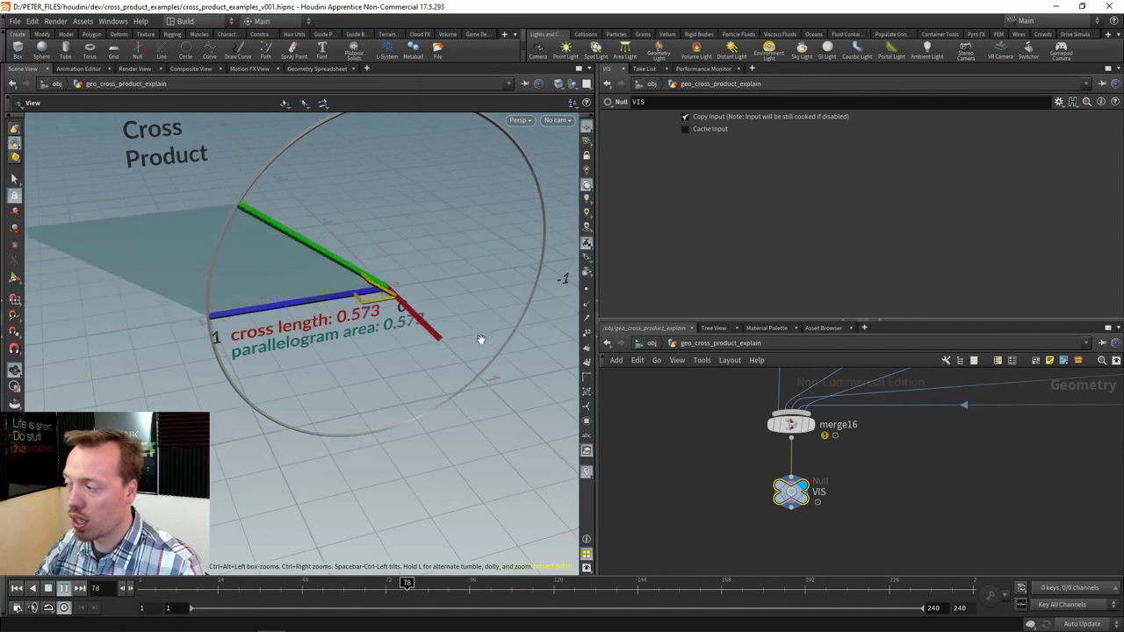
left_click_drag(476, 399, 562, 372)
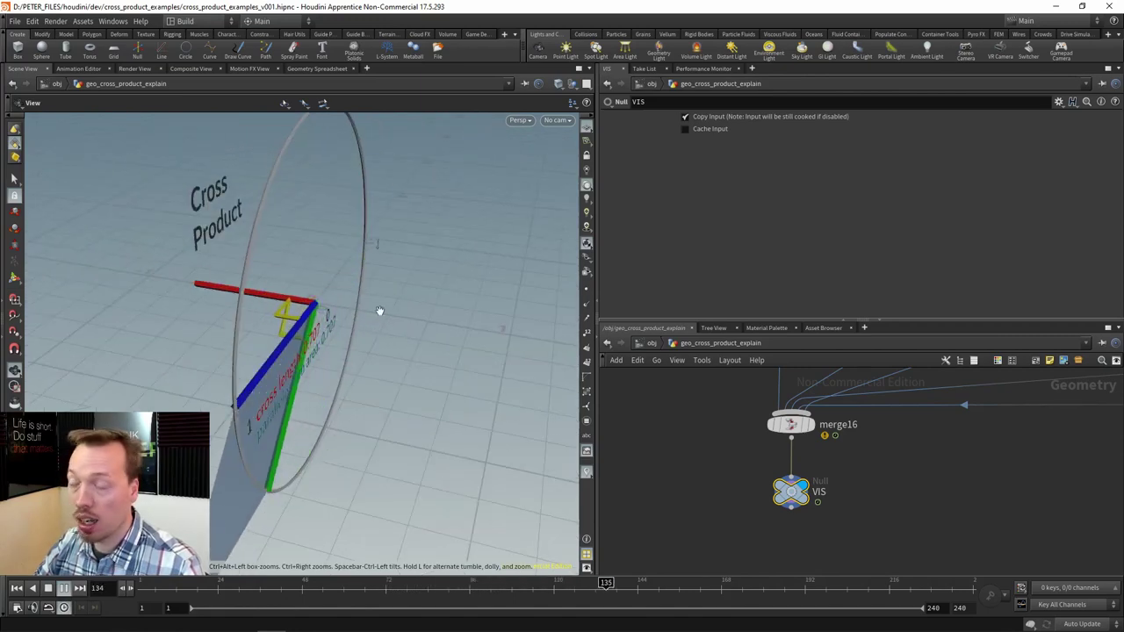
left_click_drag(403, 312, 329, 353)
left_click_drag(407, 334, 321, 393)
Compare the diagram at frames 18 and 24 to relate the cross vector's length to the parallelogram's area.
left_click_drag(174, 594, 151, 592)
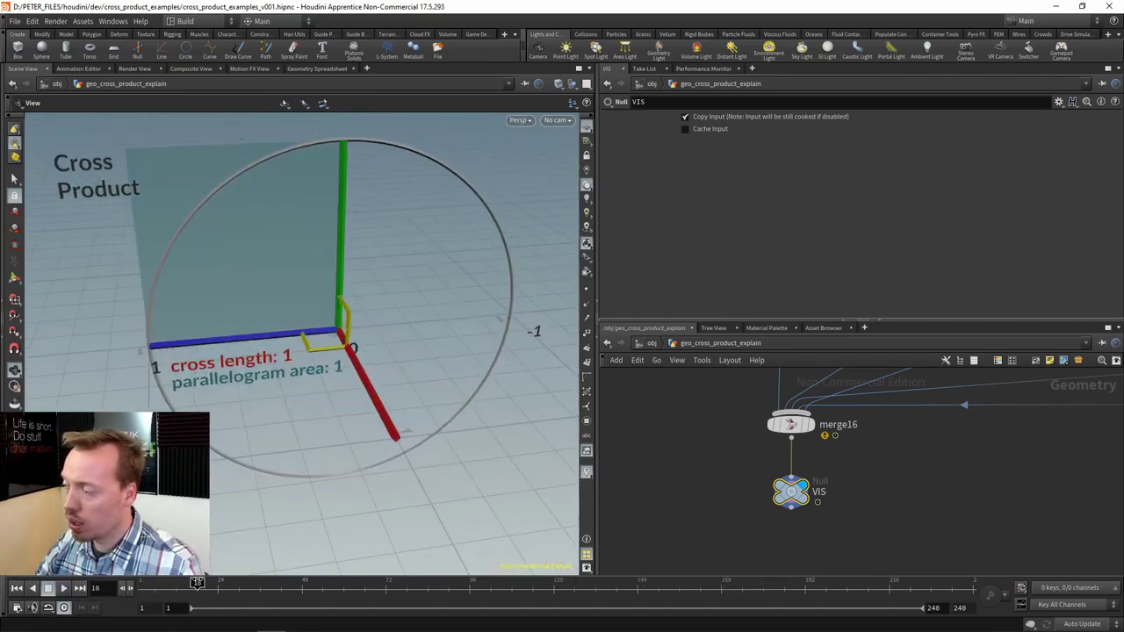
left_click_drag(265, 320, 248, 284)
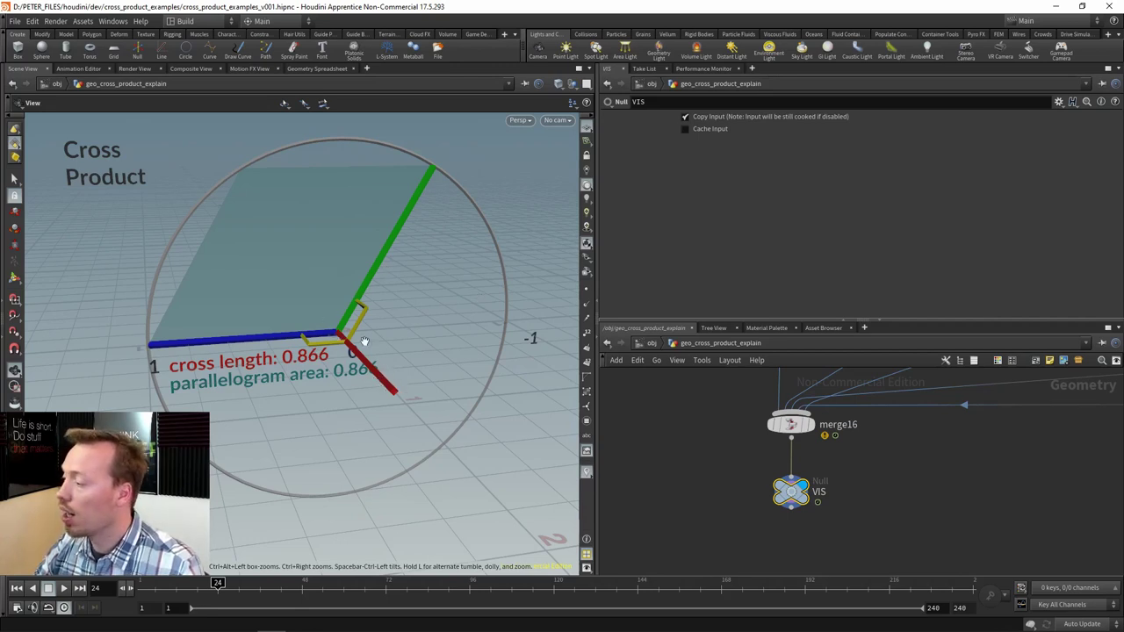
left_click_drag(361, 342, 387, 201)
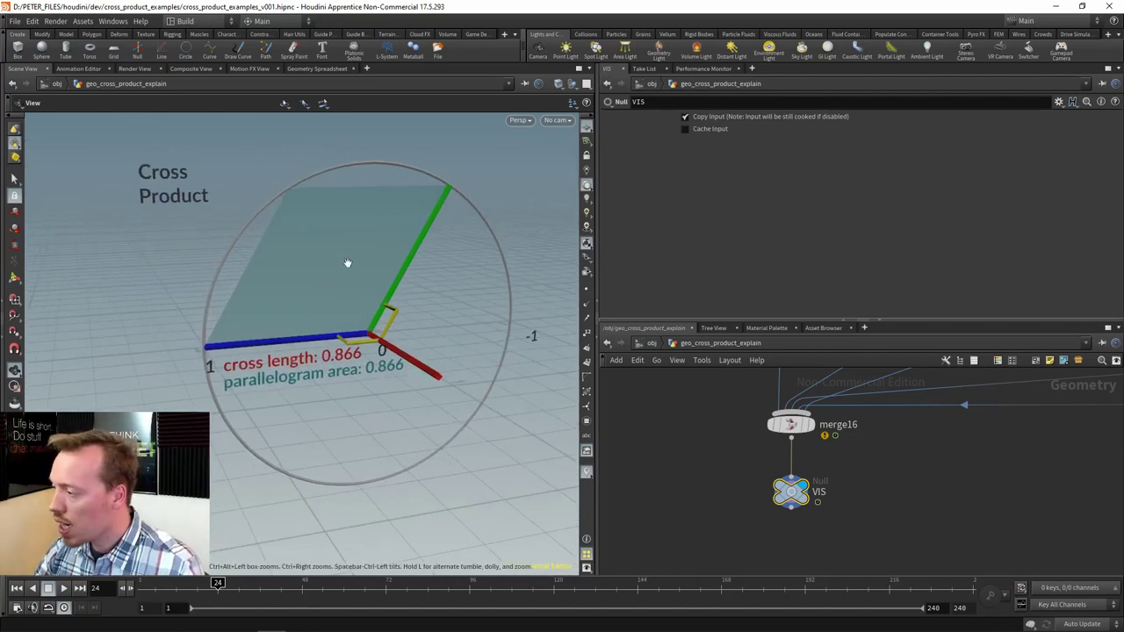
Trace the network upstream from VIS to the REF_target null and display it.
left_click_drag(727, 451, 778, 503)
scroll(777, 503, "down", 5)
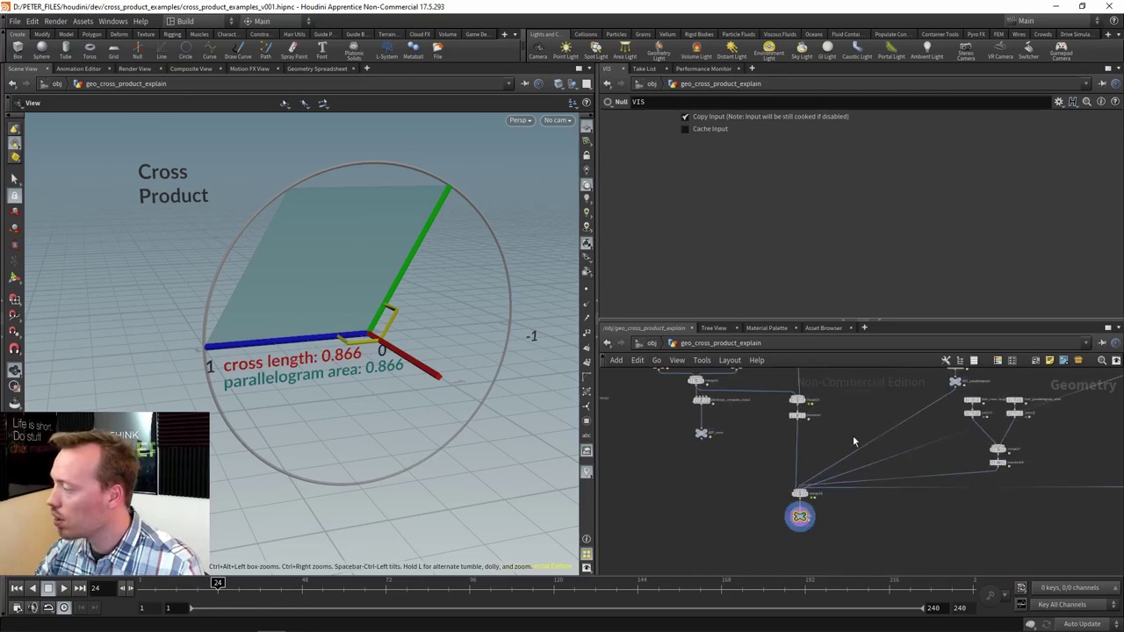
left_click_drag(893, 404, 881, 467)
scroll(710, 459, "up", 3)
scroll(710, 459, "up", 3)
left_click_drag(748, 420, 855, 503)
left_click_drag(823, 429, 832, 479)
left_click_drag(757, 488, 720, 421)
left_click(678, 458)
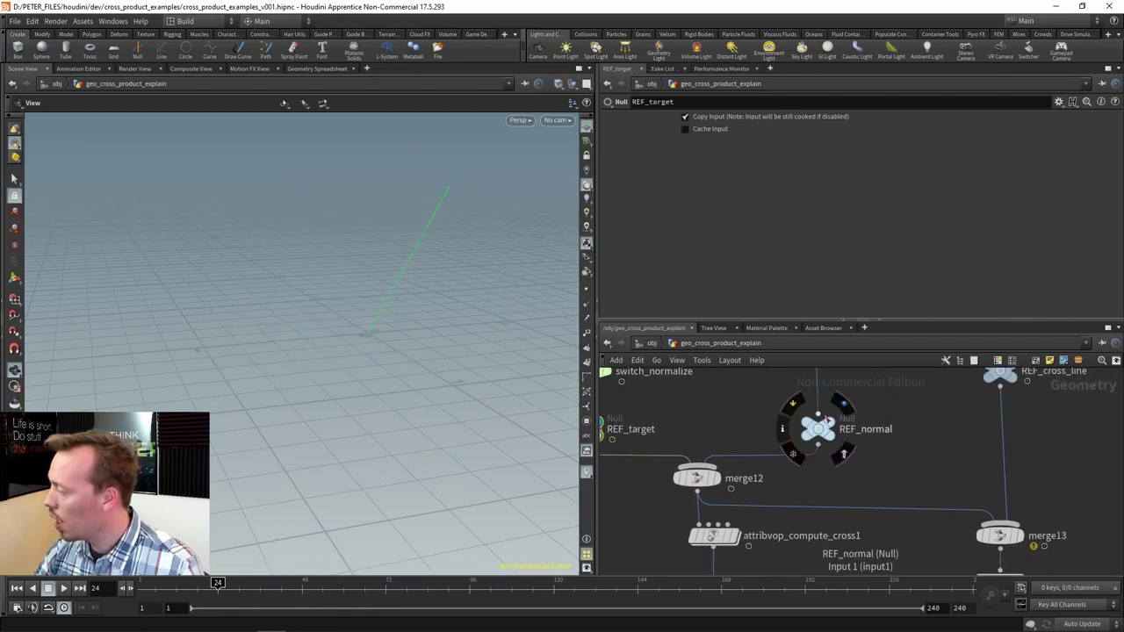
Display REF_normal, set the timeline to frame 34, and display merge12 to view both input vectors together.
left_click(828, 426)
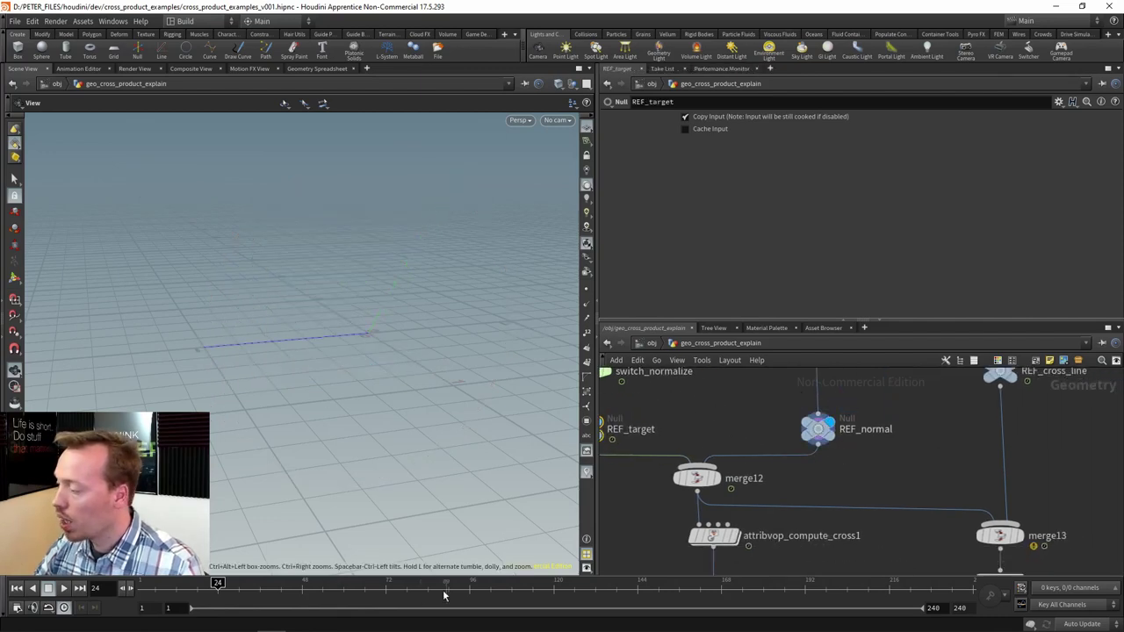
left_click_drag(147, 583, 253, 586)
left_click(716, 479)
Display add6 and transform_trace_circle in turn, with points and point numbers shown, to inspect how the target point traces a circle.
scroll(693, 423, "down", 4)
left_click_drag(693, 423, 802, 506)
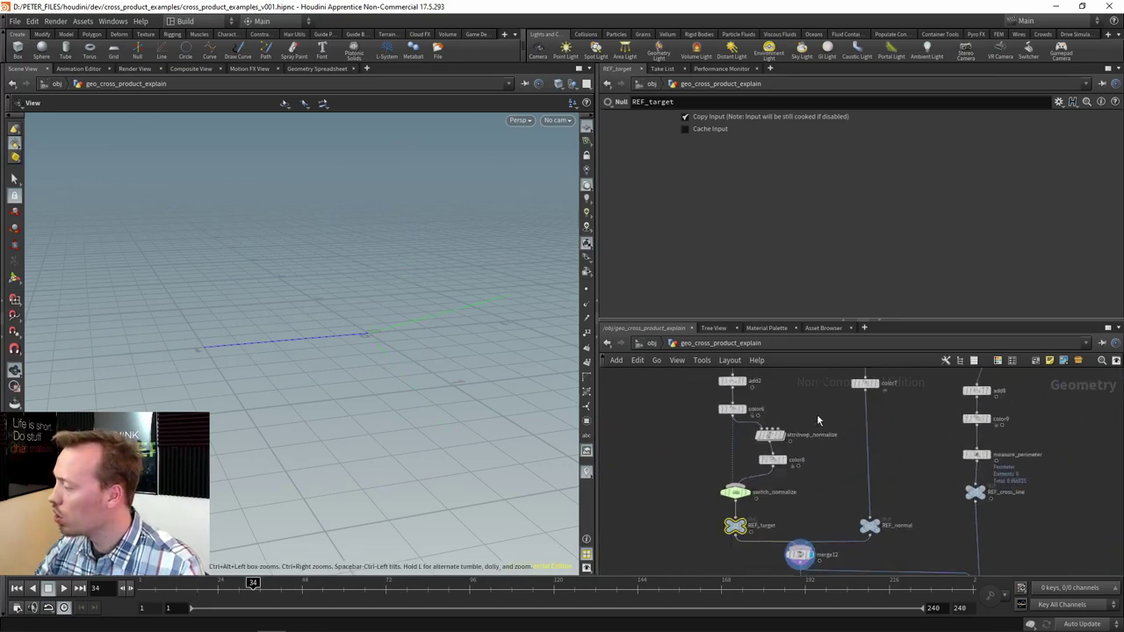
scroll(814, 411, "up", 3)
left_click_drag(775, 404, 814, 537)
left_click_drag(752, 376, 780, 527)
scroll(777, 417, "up", 3)
left_click(745, 410)
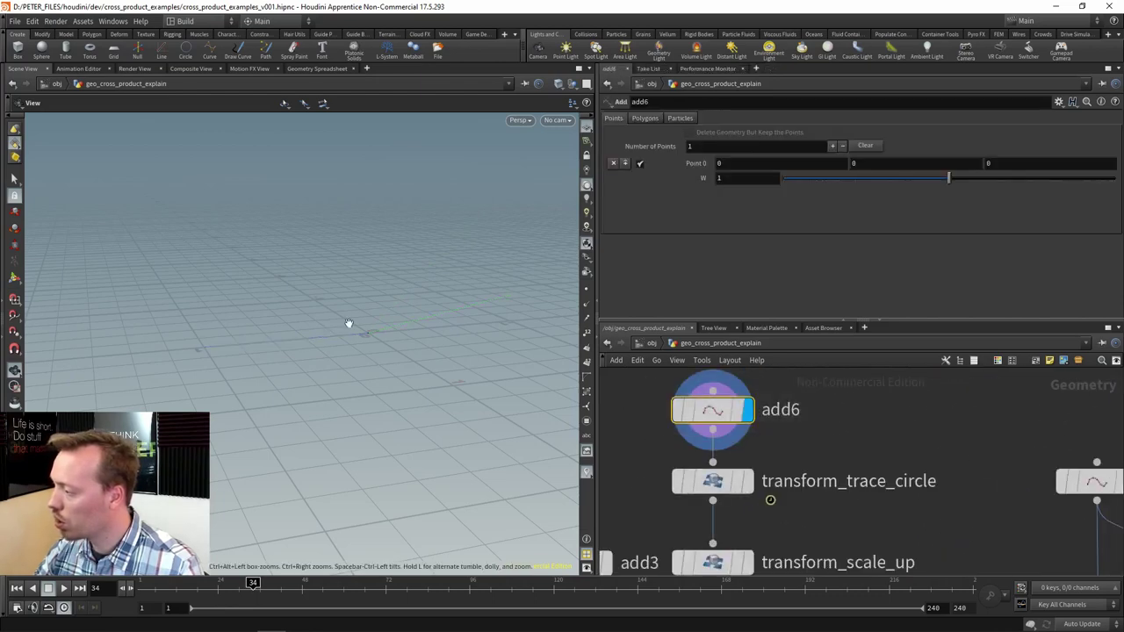
left_click(587, 334)
left_click_drag(748, 446, 792, 379)
left_click(792, 420)
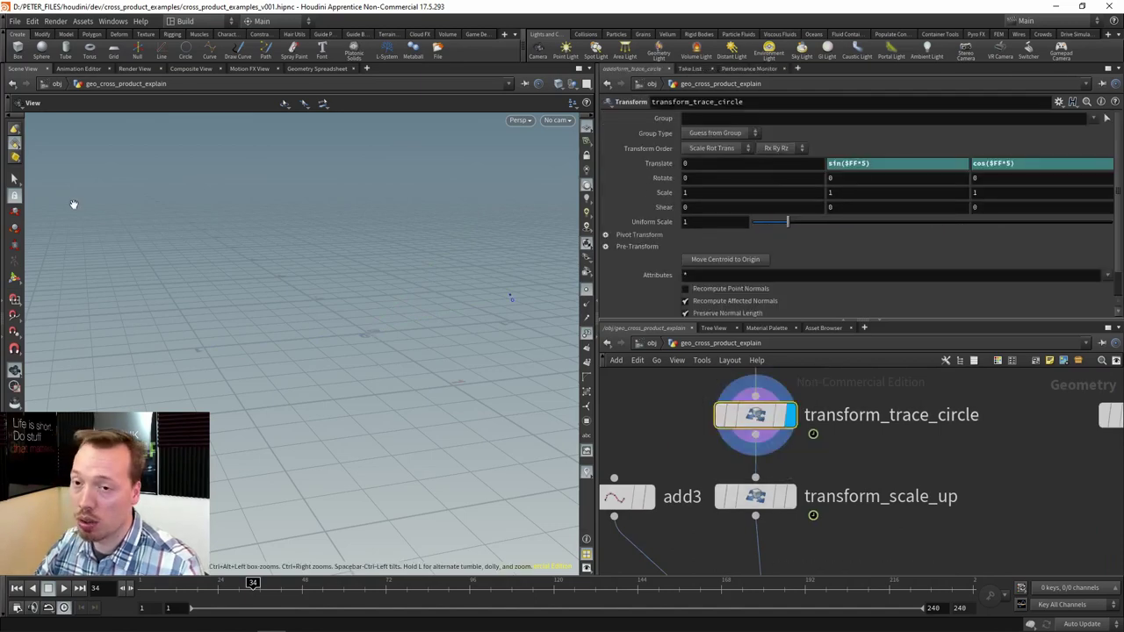
Display transform_scale_up and merge10 in turn to inspect the scaled target point merged with the origin point.
left_click_drag(738, 527, 745, 437)
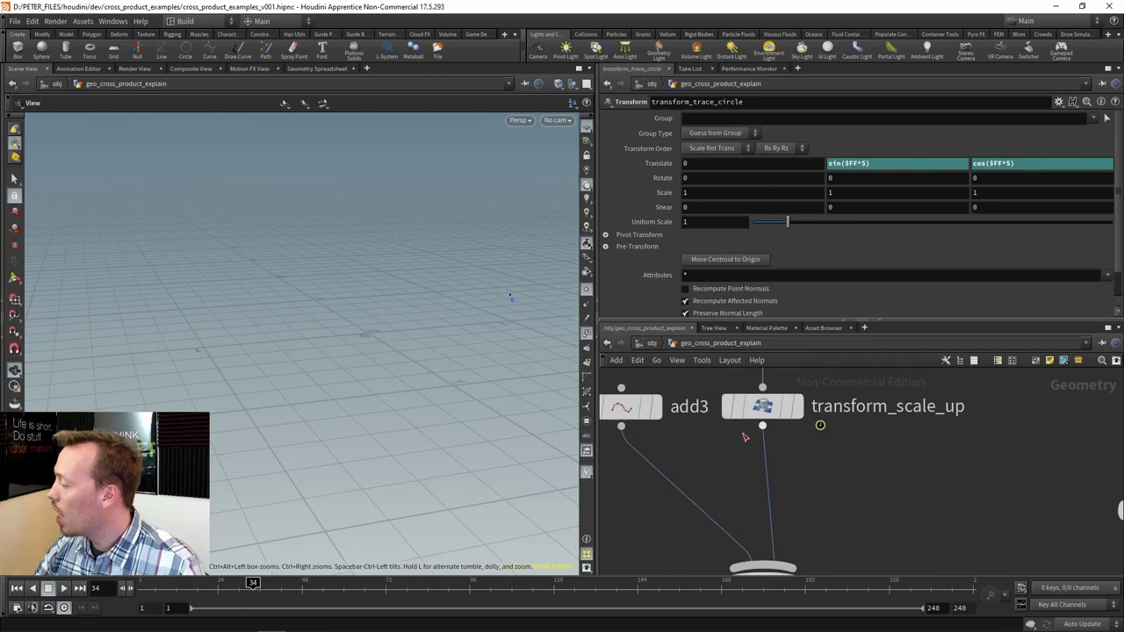
left_click(795, 408)
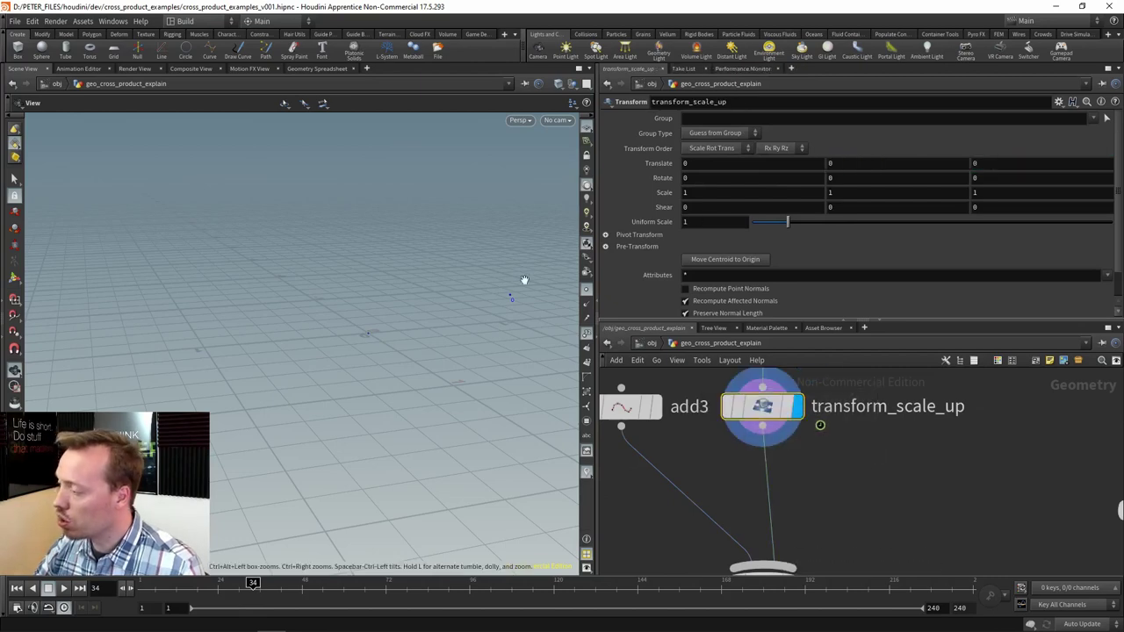
left_click_drag(812, 521, 802, 413)
left_click(796, 435)
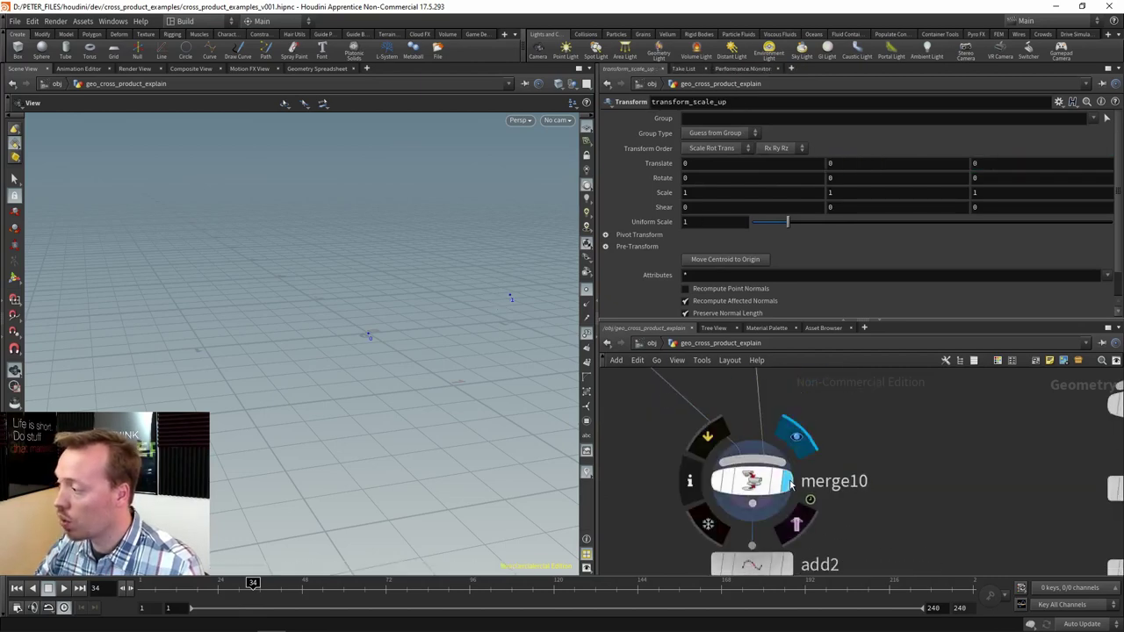
left_click_drag(871, 532, 856, 463)
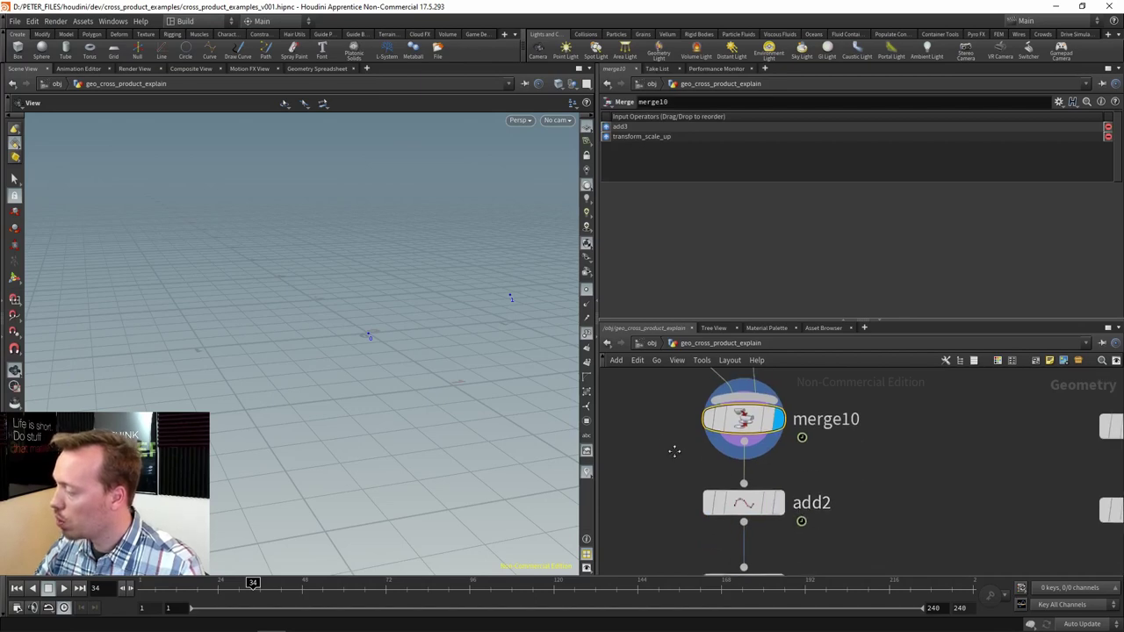
scroll(717, 516, "down", 5)
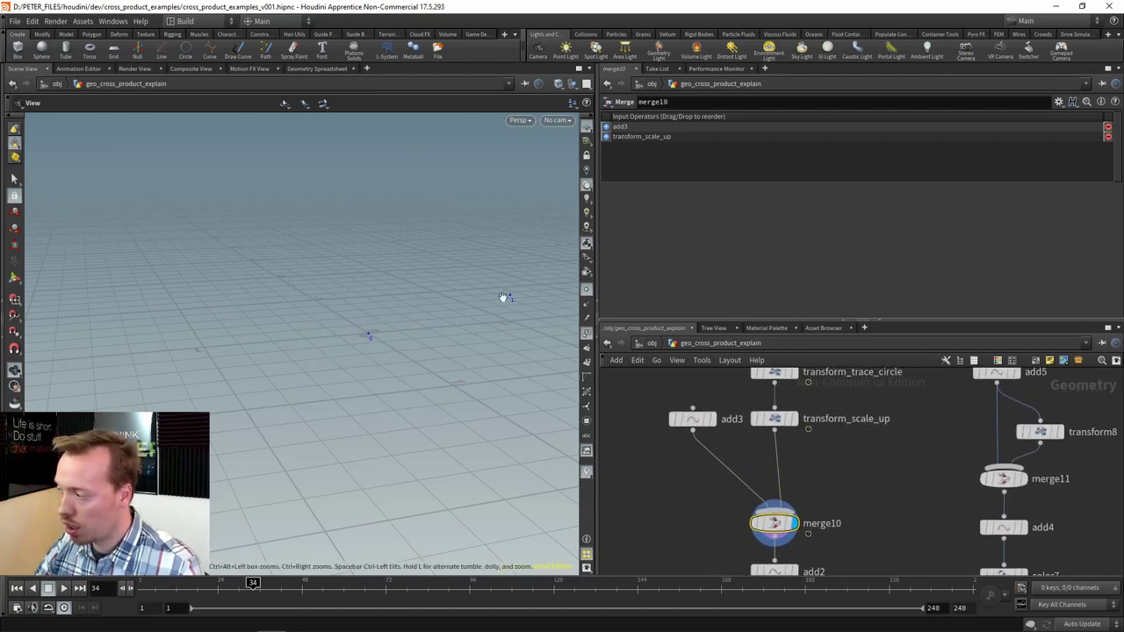
Display add2 and color6 in turn to inspect how the two merged points become a colored target line.
left_click_drag(850, 550, 832, 413)
scroll(799, 444, "up", 5)
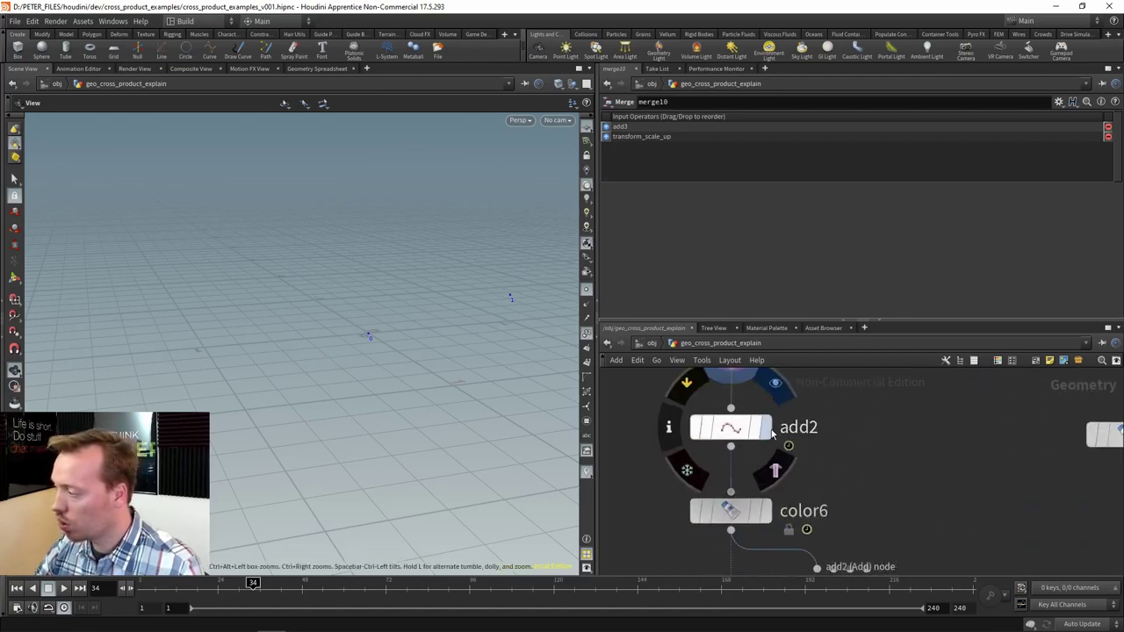
left_click(766, 427)
left_click_drag(829, 505, 797, 346)
left_click(739, 427)
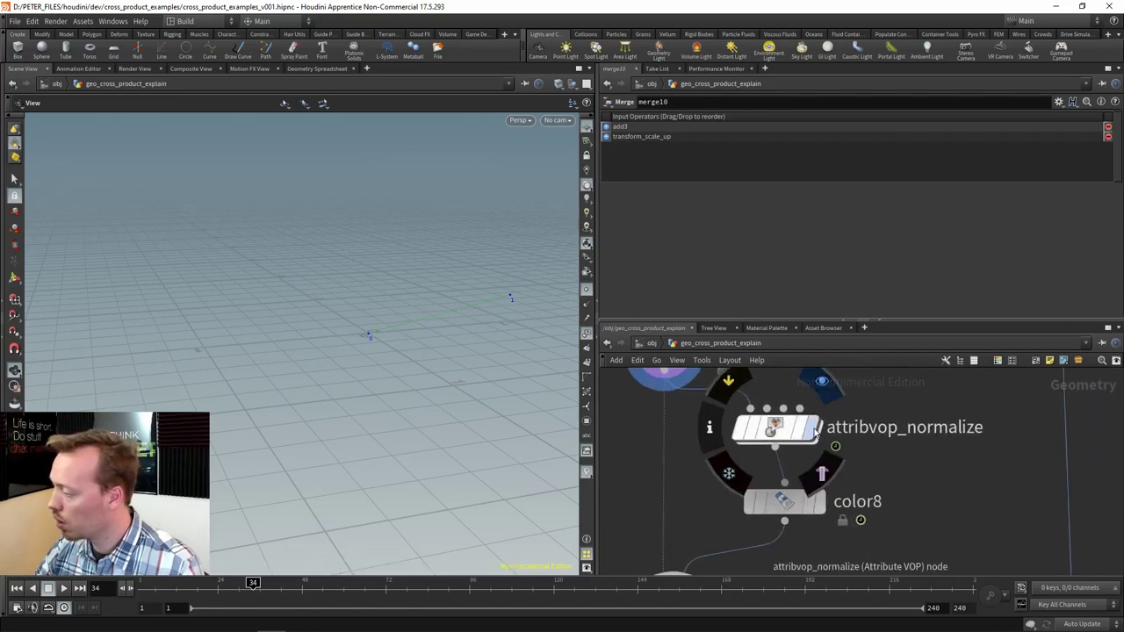
Display attribvop_normalize, and select switch_normalize to inspect how the target vector's normalization is switched.
left_click(814, 429)
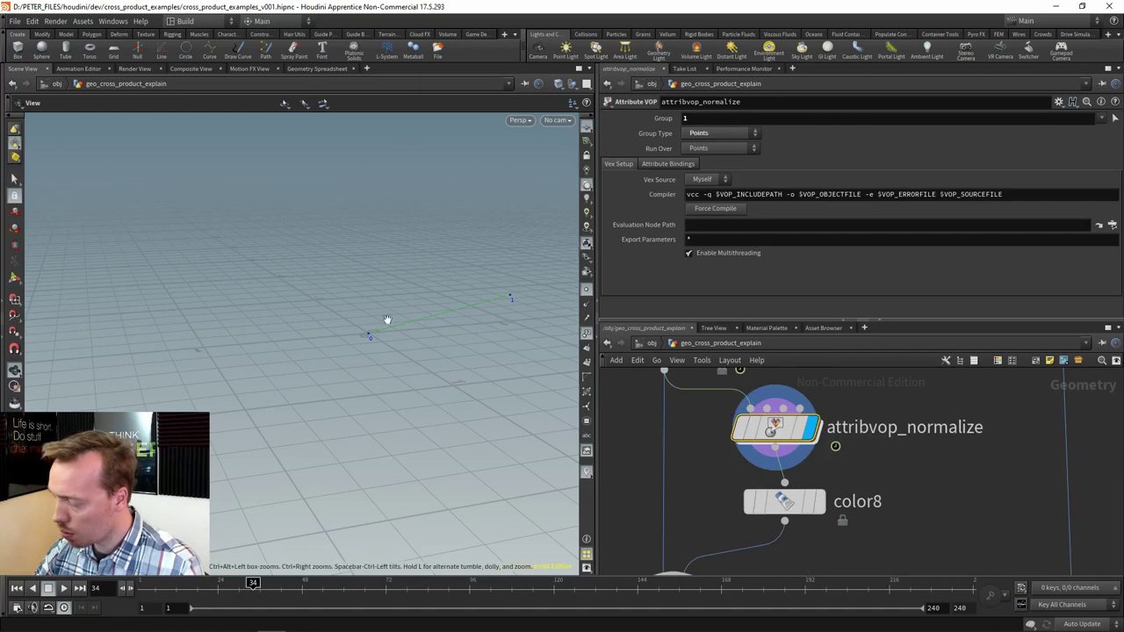
left_click_drag(905, 550, 914, 402)
left_click(720, 453)
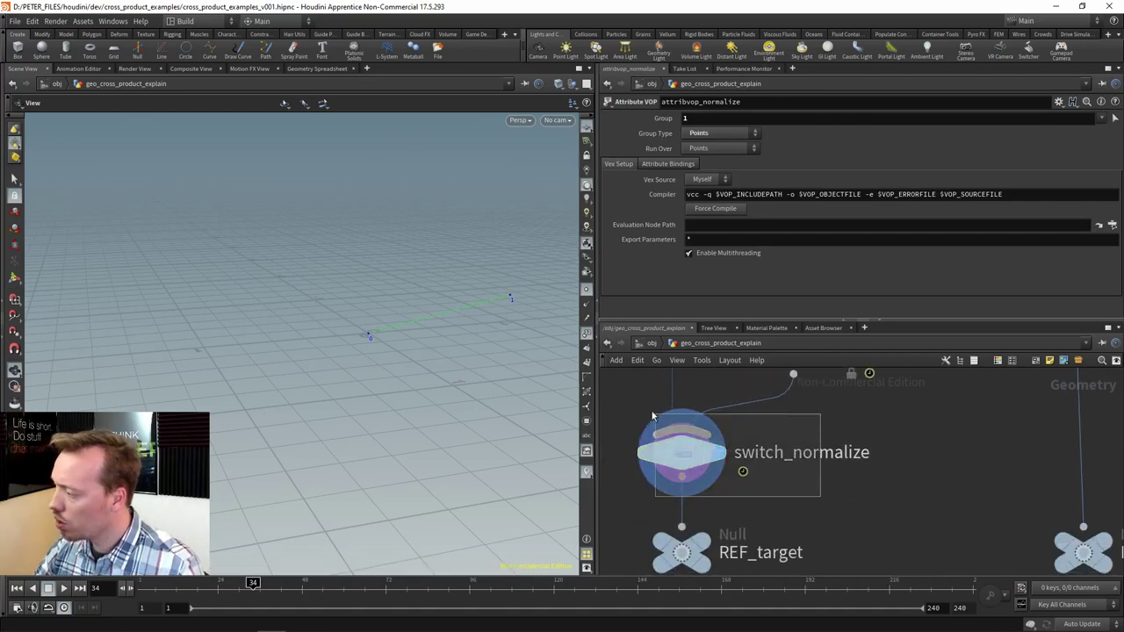
left_click_drag(773, 516, 755, 449)
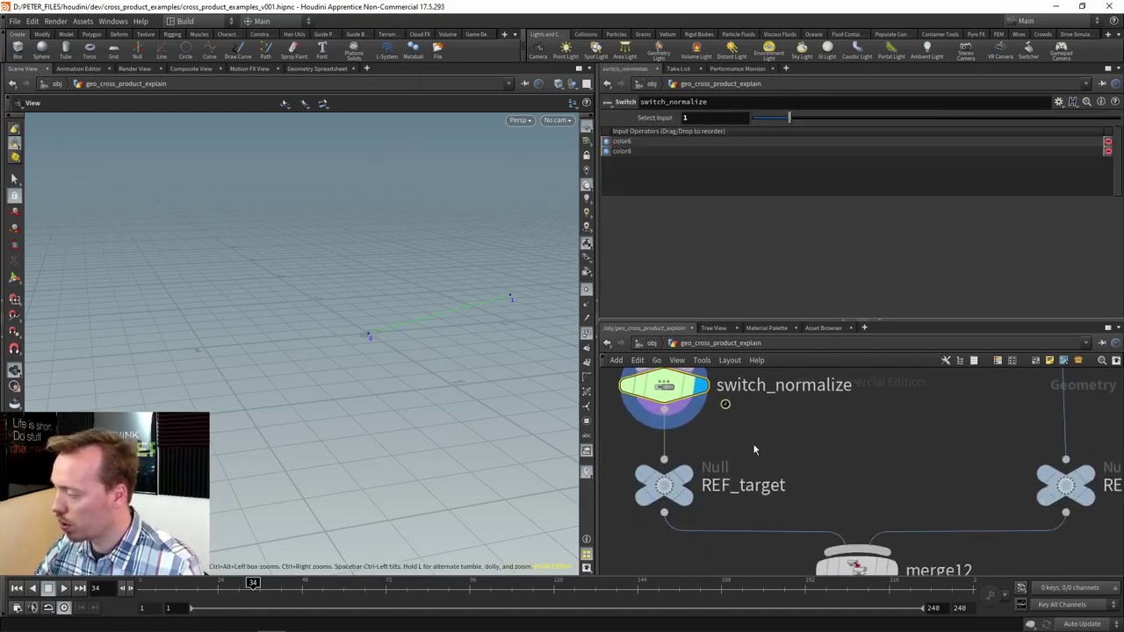
Display REF_target, REF_normal, and merge12 in turn while scrubbing the timeline, ending at frame 47, to compare both input vectors.
left_click(679, 475)
left_click_drag(226, 593, 148, 584)
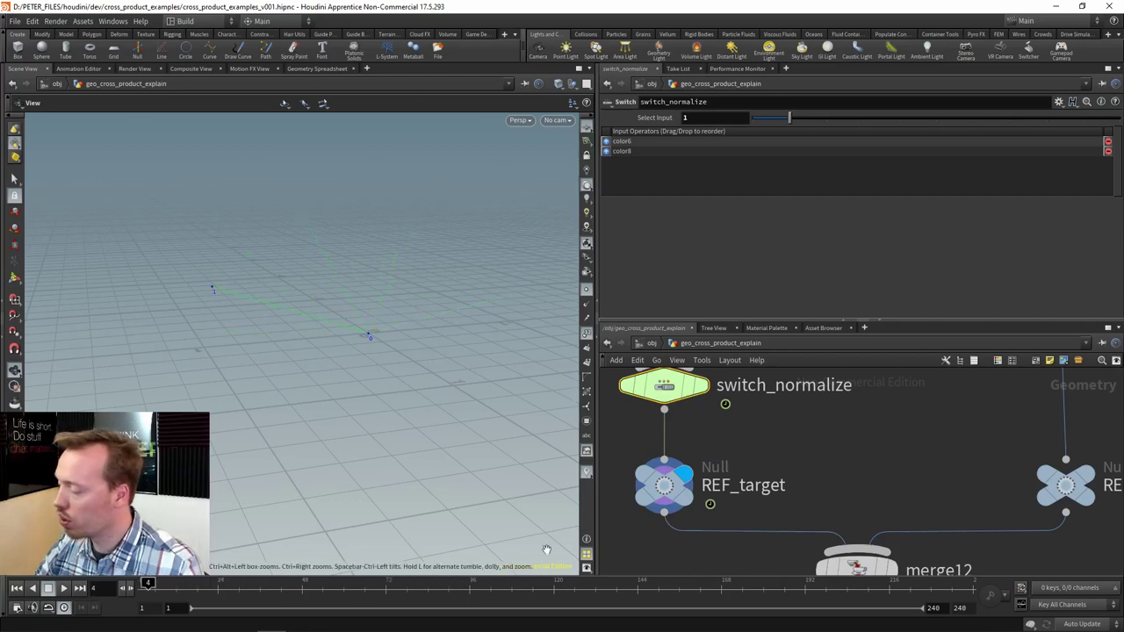
left_click_drag(878, 487, 655, 433)
left_click(863, 421)
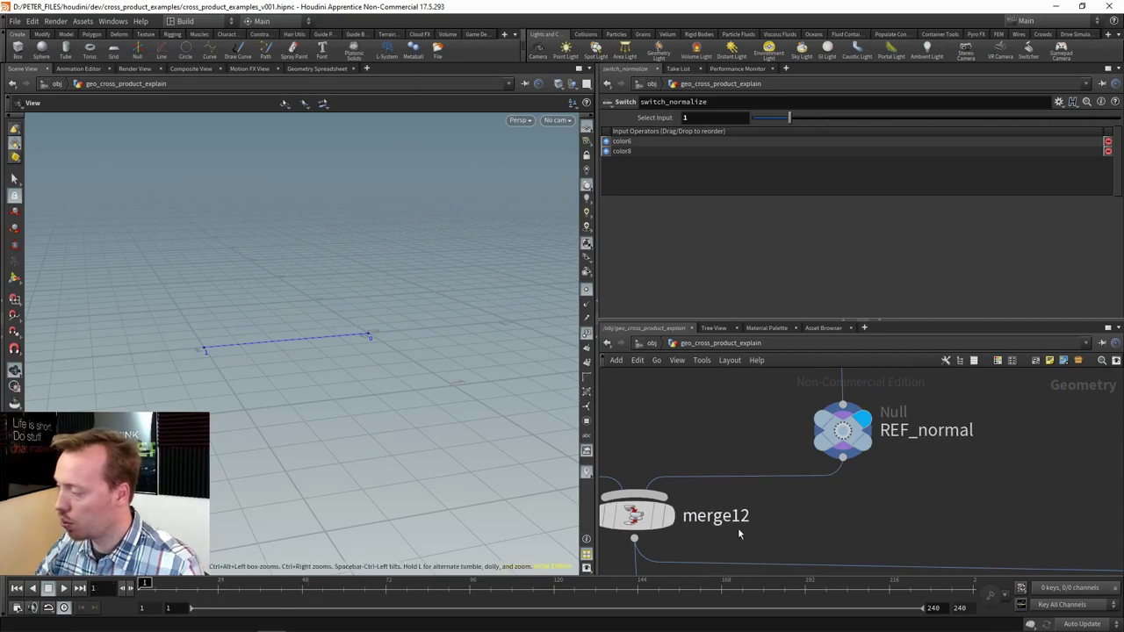
left_click(666, 515)
left_click(146, 585)
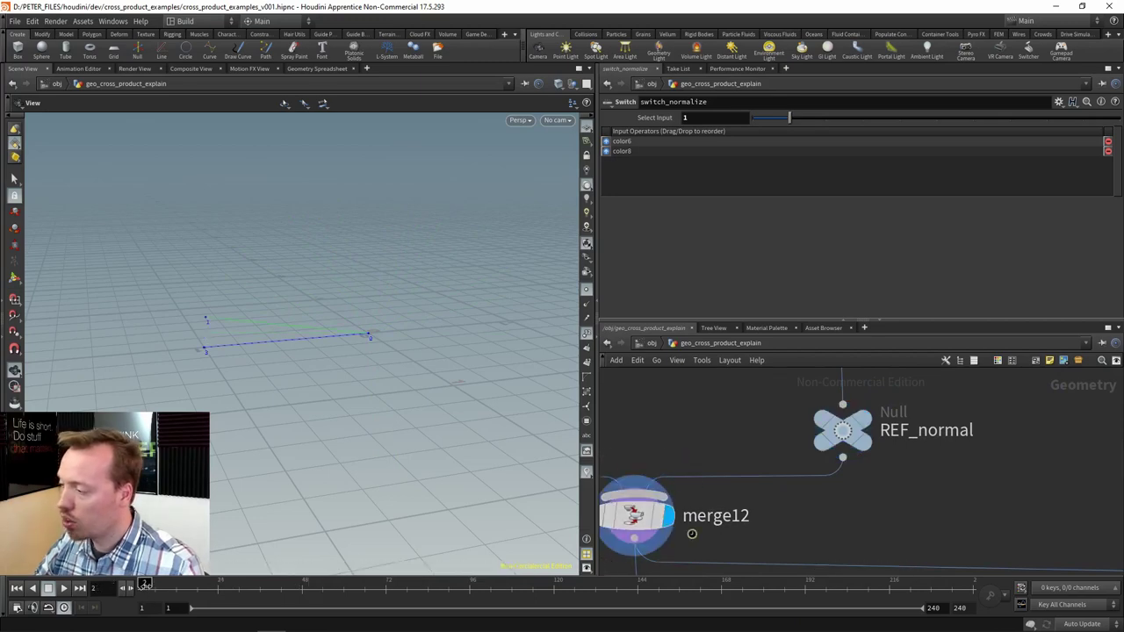
left_click_drag(200, 582, 299, 582)
Display attribvop_compute_cross1 and set the timeline to frame 10 to view the cross vector on the points.
scroll(784, 424, "down", 3)
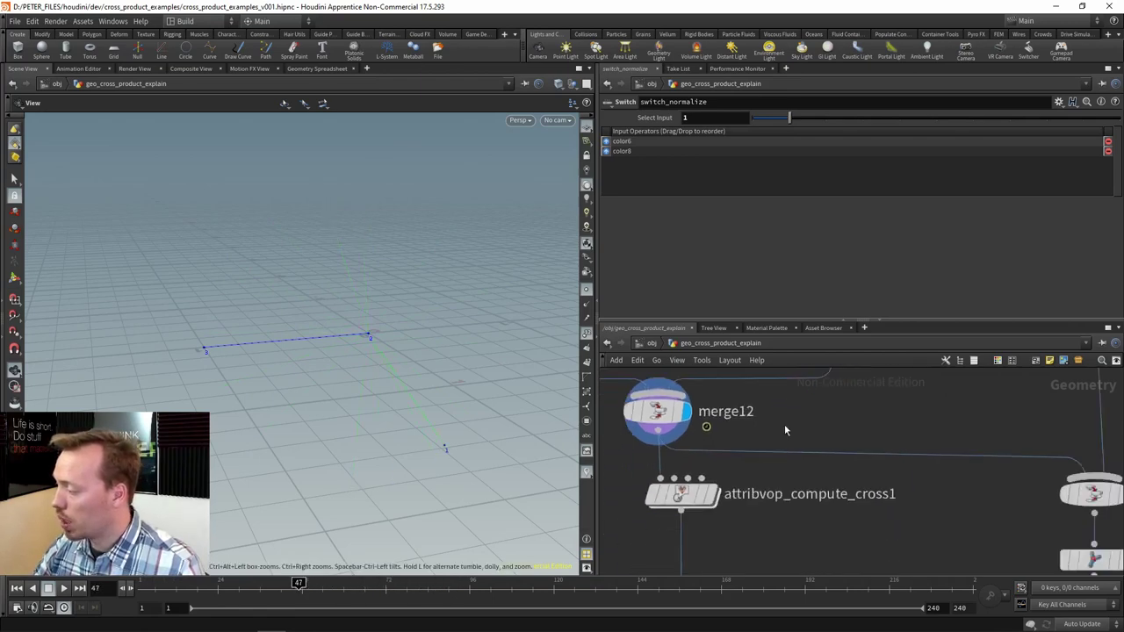
scroll(761, 505, "up", 3)
mouse_move(751, 478)
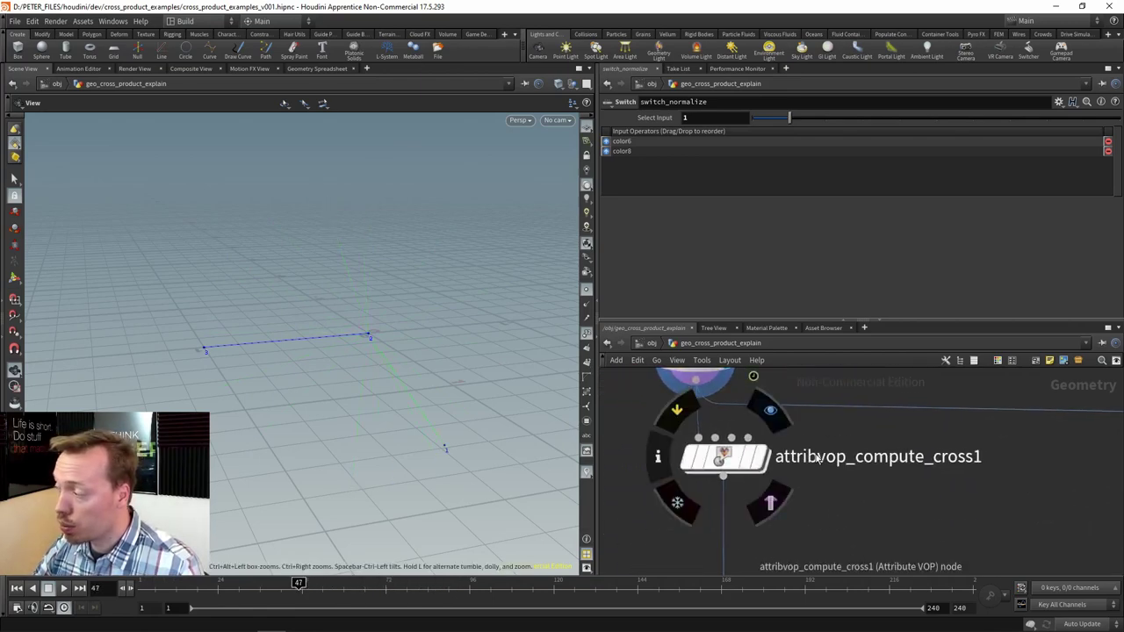
left_click(770, 410)
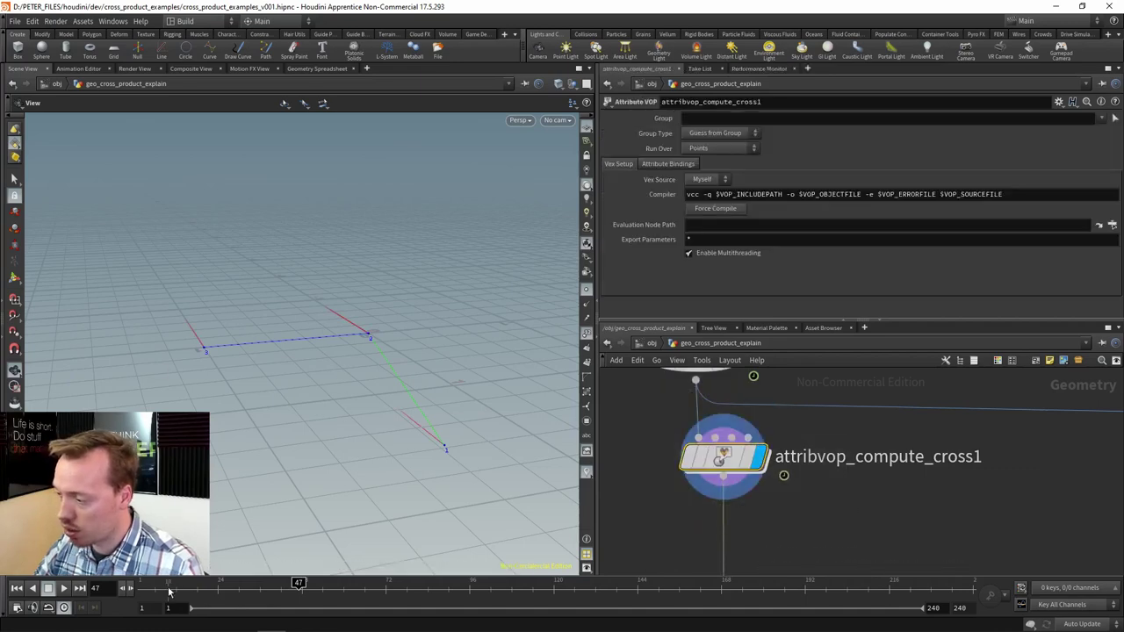
left_click_drag(298, 582, 129, 583)
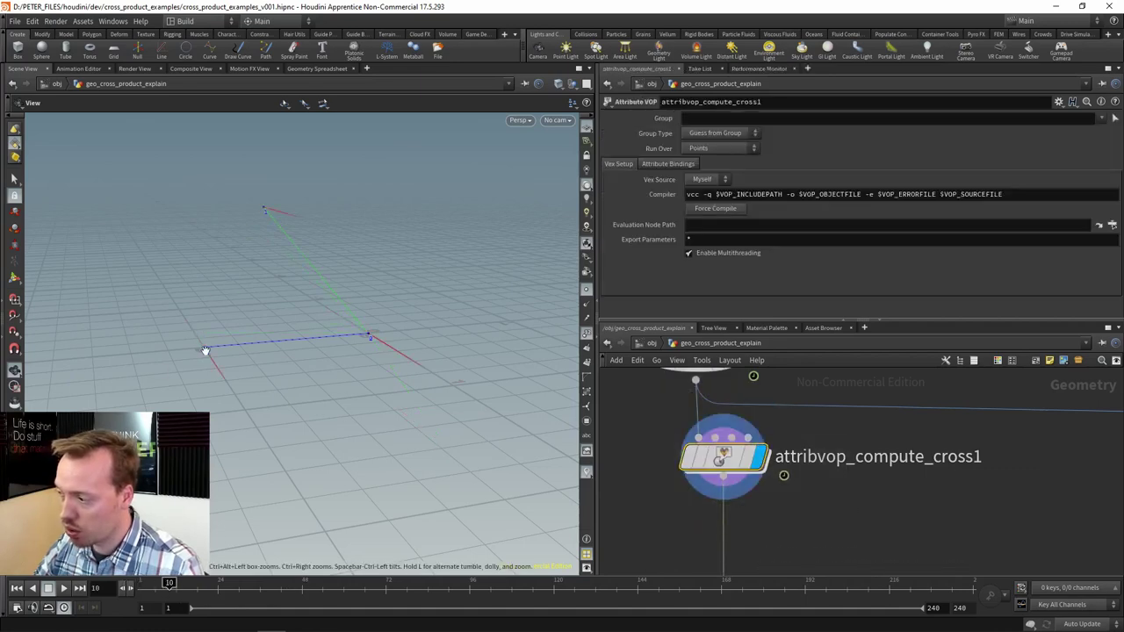
Open the network inside attribvop_compute_cross1 and inspect the getattrib_P_target node's parameters and its first-input connection.
double_click(718, 457)
scroll(765, 422, "up", 3)
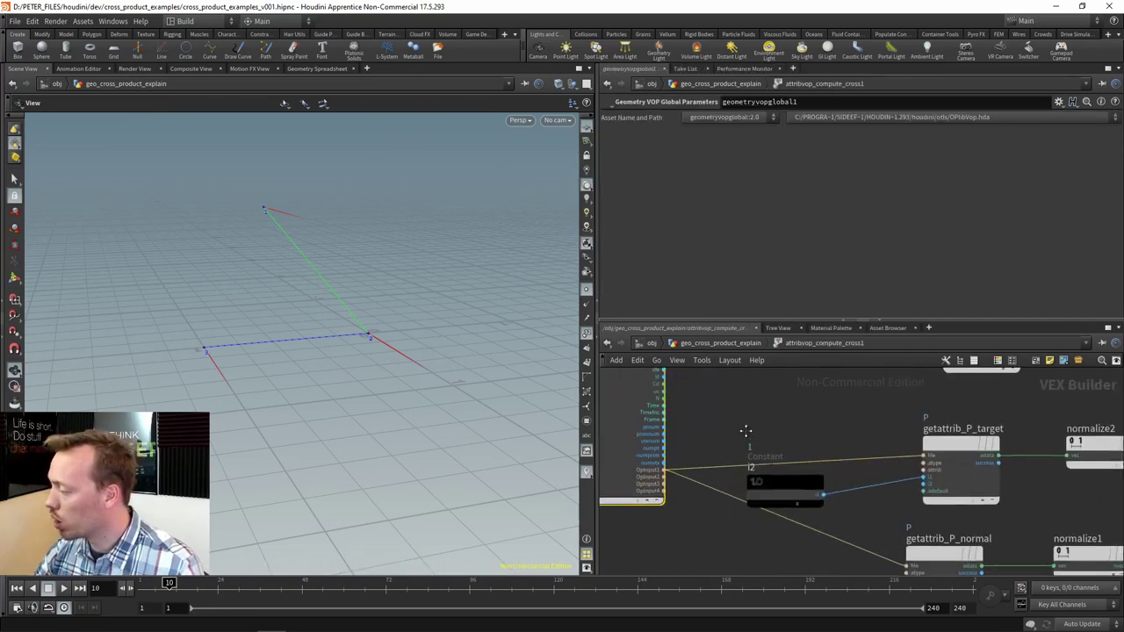
left_click_drag(745, 429, 707, 452)
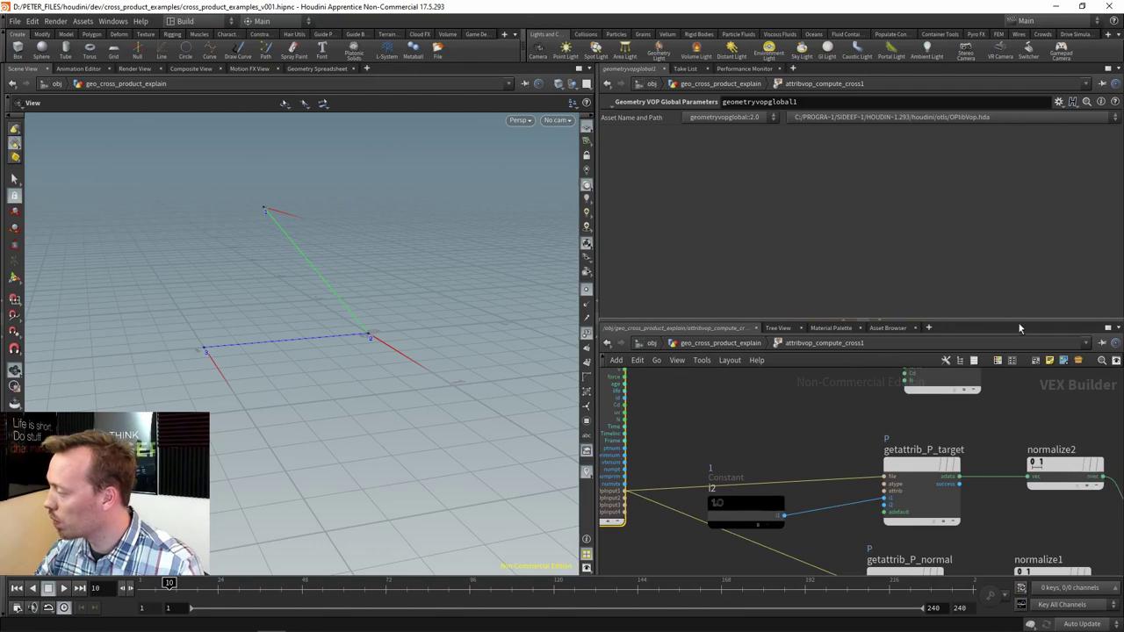
left_click_drag(792, 446, 854, 396)
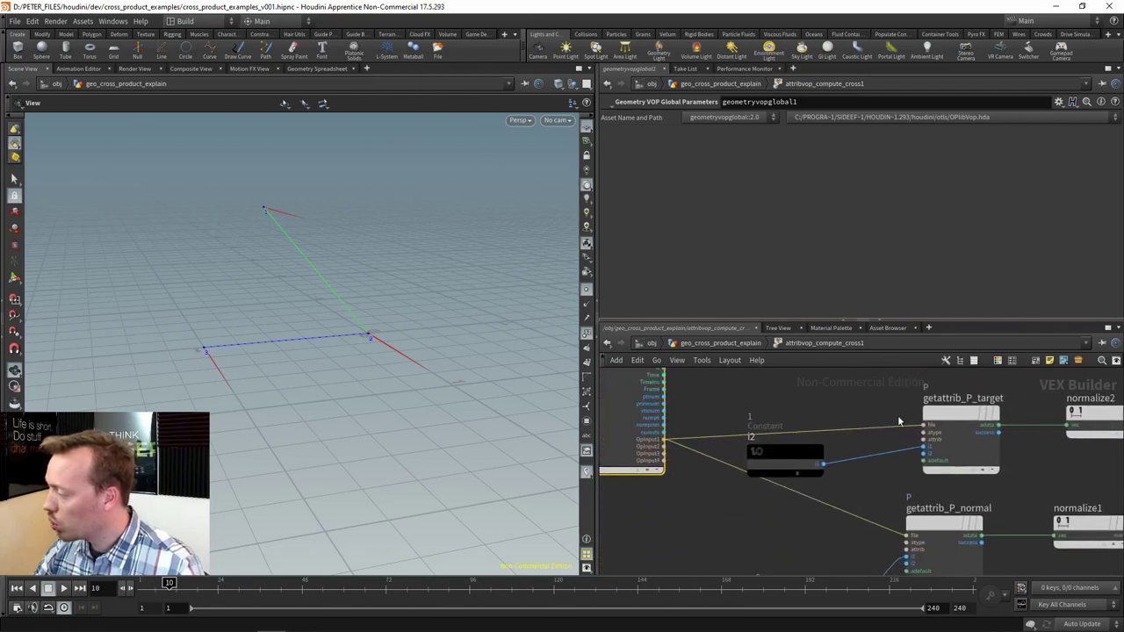
left_click(961, 435)
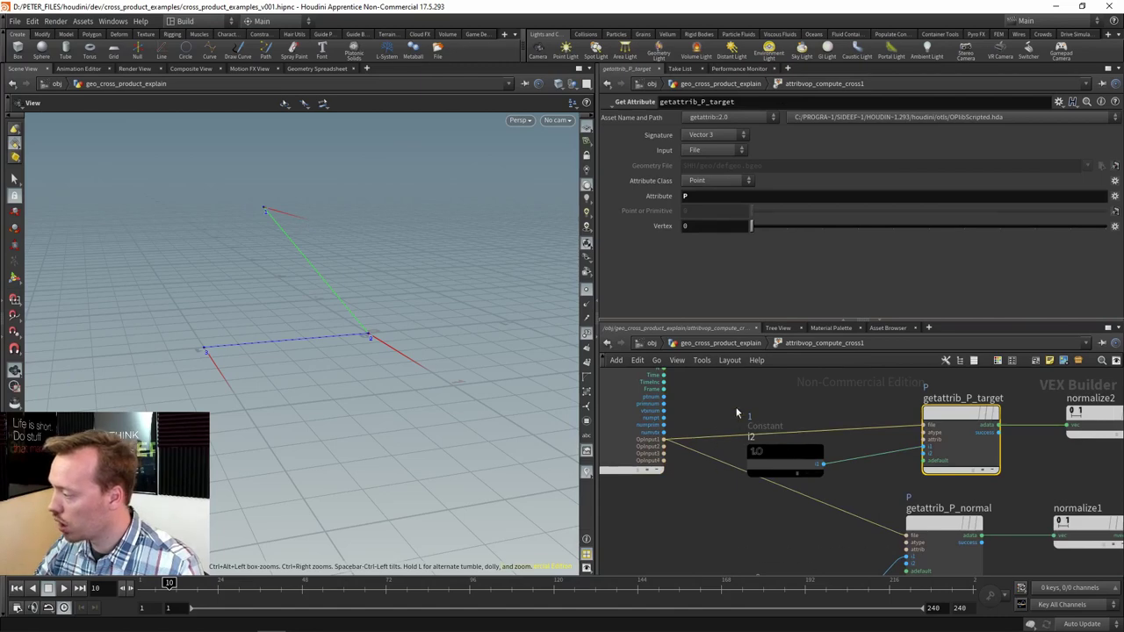
left_click_drag(734, 402, 730, 415)
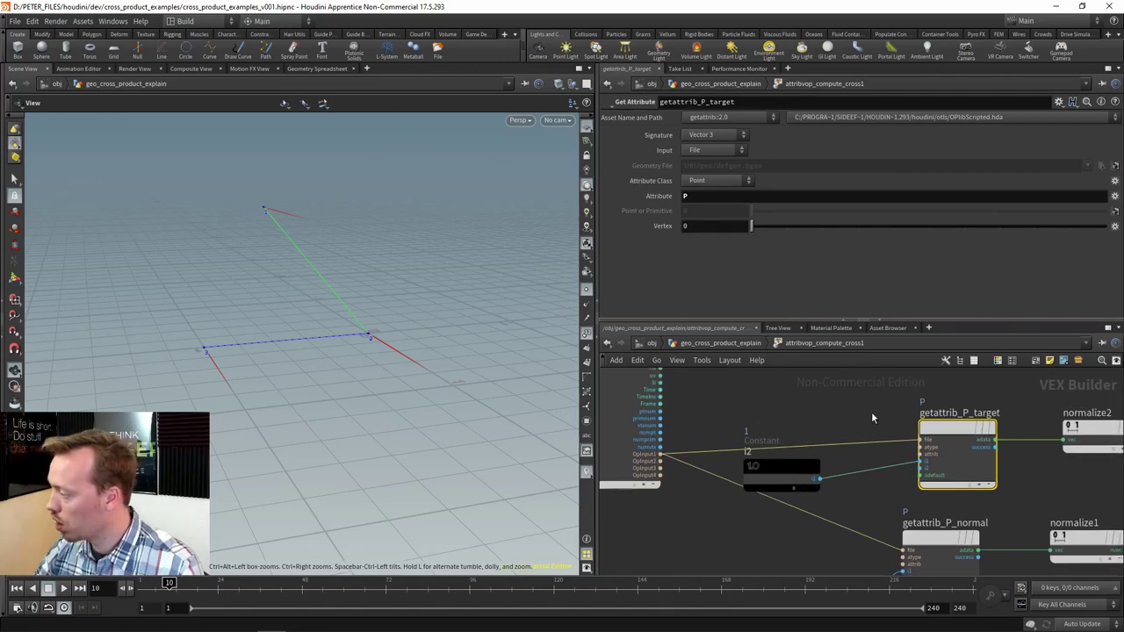
left_click_drag(872, 418, 856, 409)
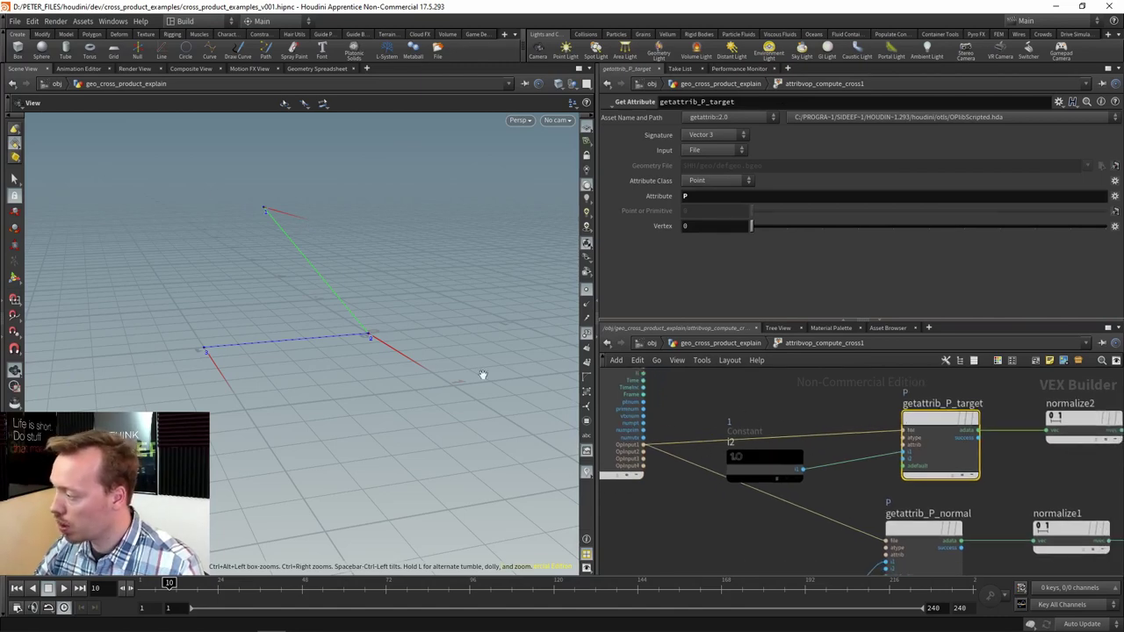
left_click_drag(720, 411, 725, 424)
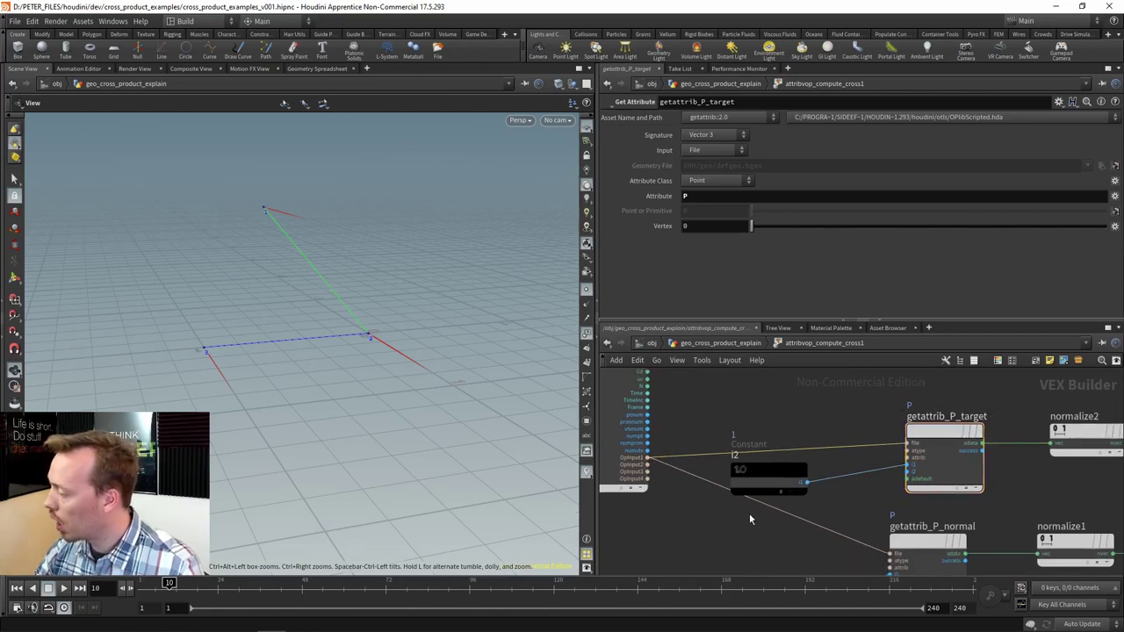
Inspect the integer constants i2 and i1 that supply point numbers to getattrib_P_target and getattrib_P_normal.
left_click_drag(749, 519, 700, 495)
left_click(720, 454)
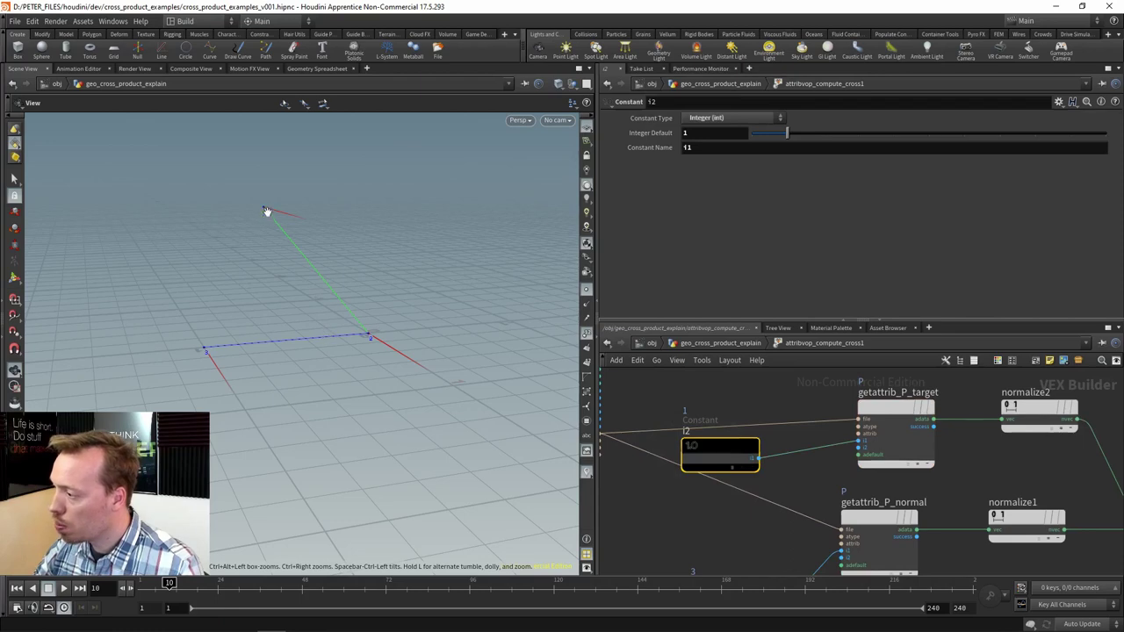
left_click_drag(736, 549, 762, 461)
left_click(754, 527)
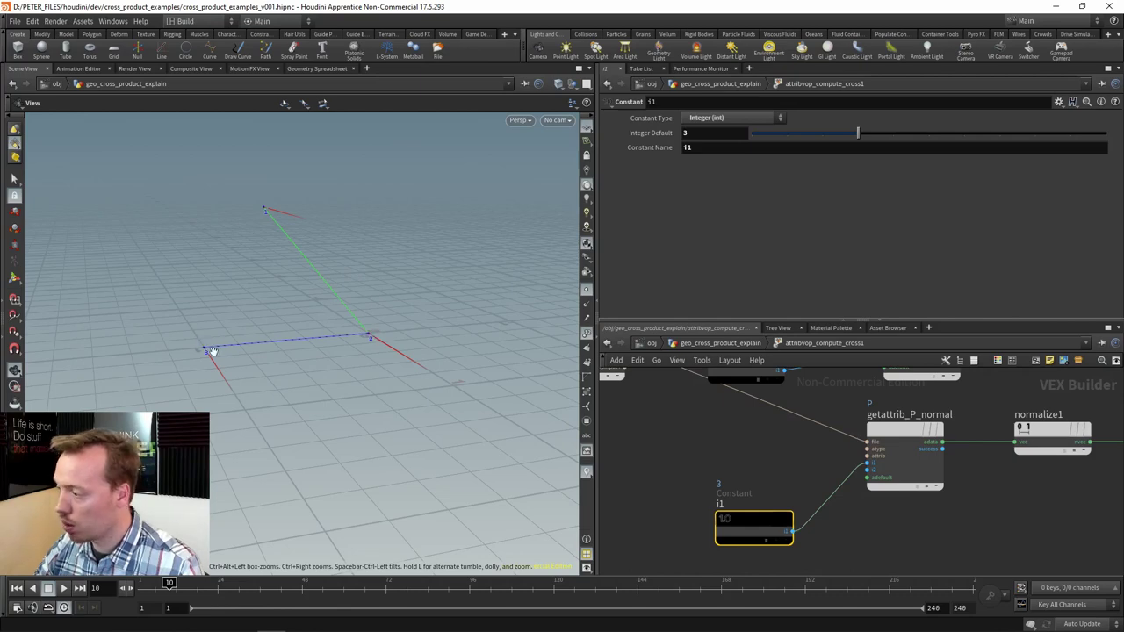
Inspect the attribute read by getattrib_P_target, plus the normalize2 and normalize1 nodes that prepare both vectors.
left_click_drag(834, 409, 657, 500)
left_click_drag(839, 481, 766, 441)
left_click(703, 197)
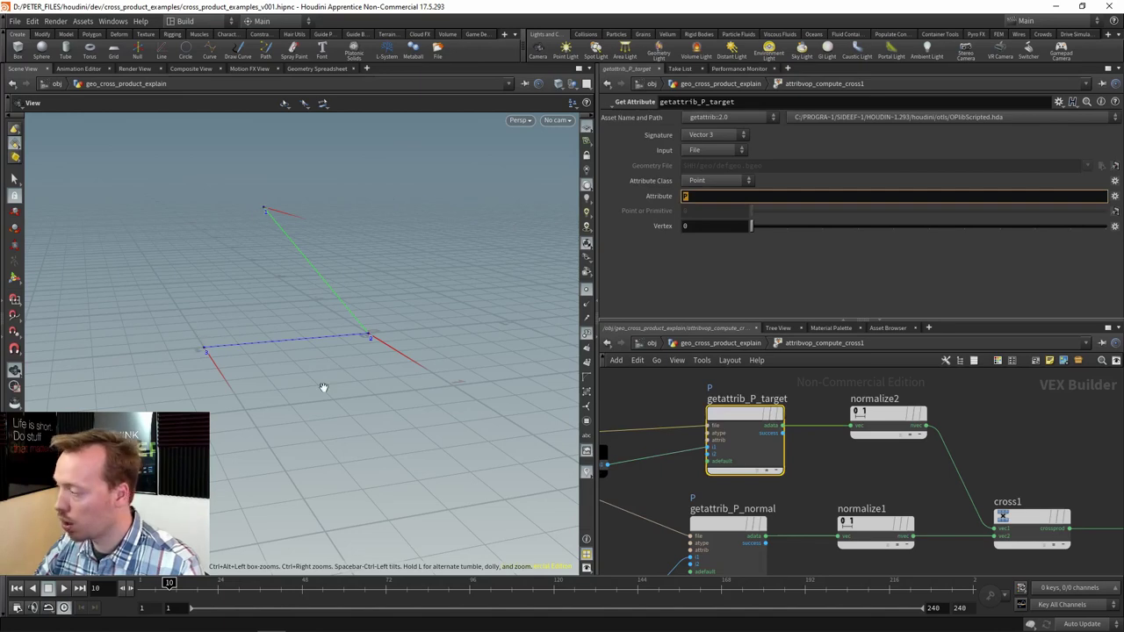
left_click(886, 432)
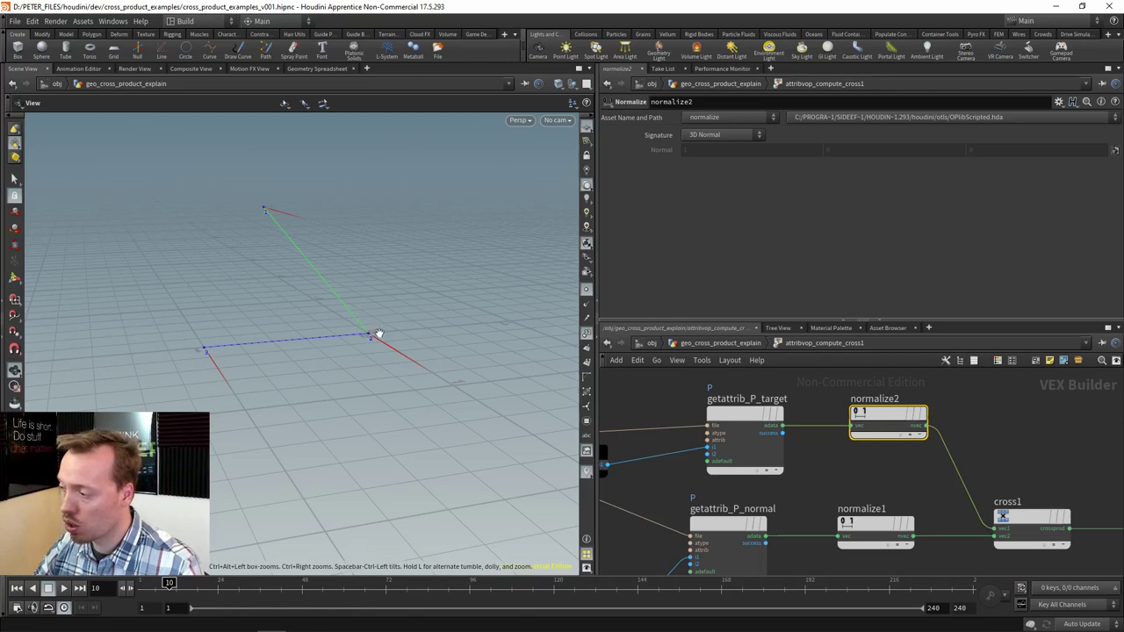
left_click_drag(884, 482, 711, 426)
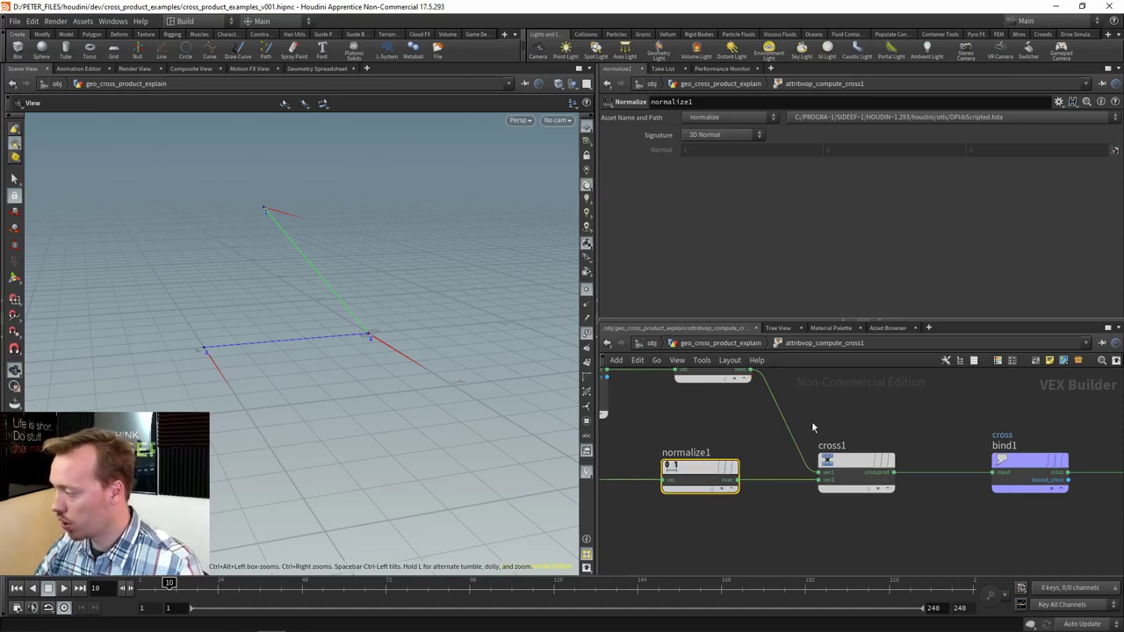
Follow the chain through cross1 and examine the parameters of bind1 and length1.
left_click_drag(887, 416, 806, 524)
left_click_drag(929, 421, 843, 478)
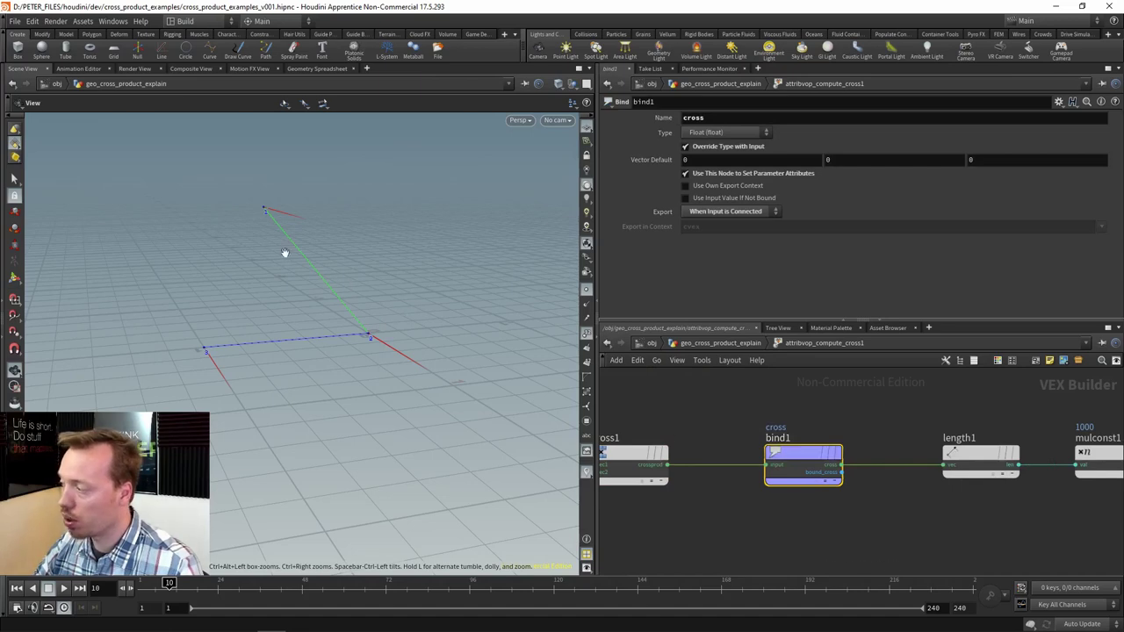
left_click_drag(1066, 529, 751, 524)
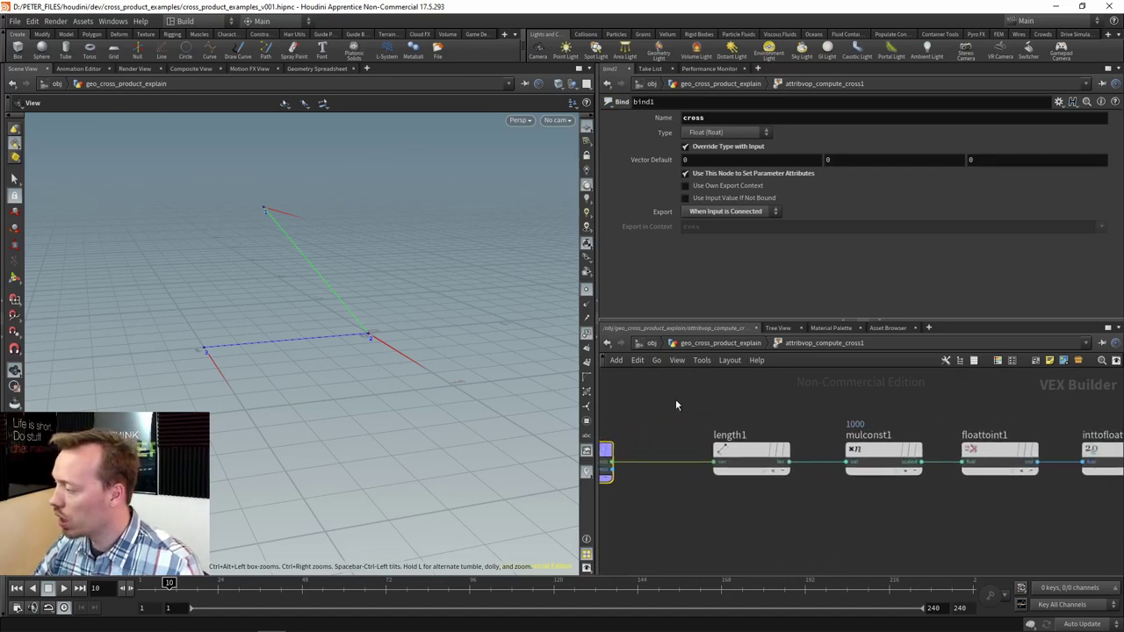
left_click_drag(675, 399, 775, 501)
left_click_drag(654, 503, 705, 490)
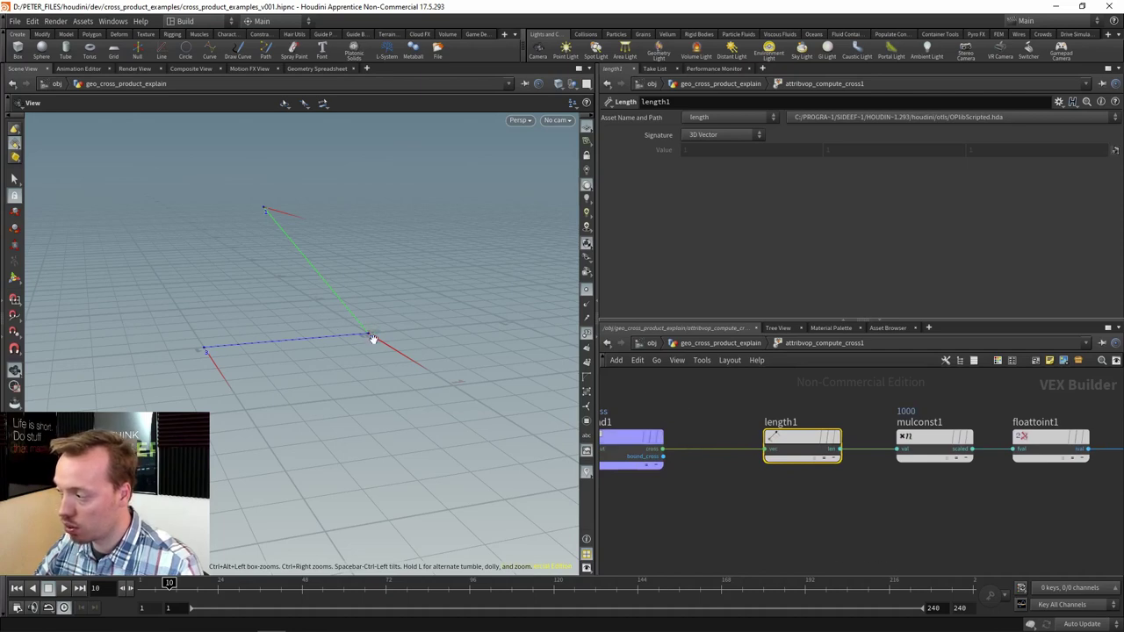
Examine mulconst1, floattoint1, and inttofloat1 in turn to follow how the cross vector's length is rounded.
left_click_drag(967, 495, 821, 500)
left_click_drag(721, 419, 799, 505)
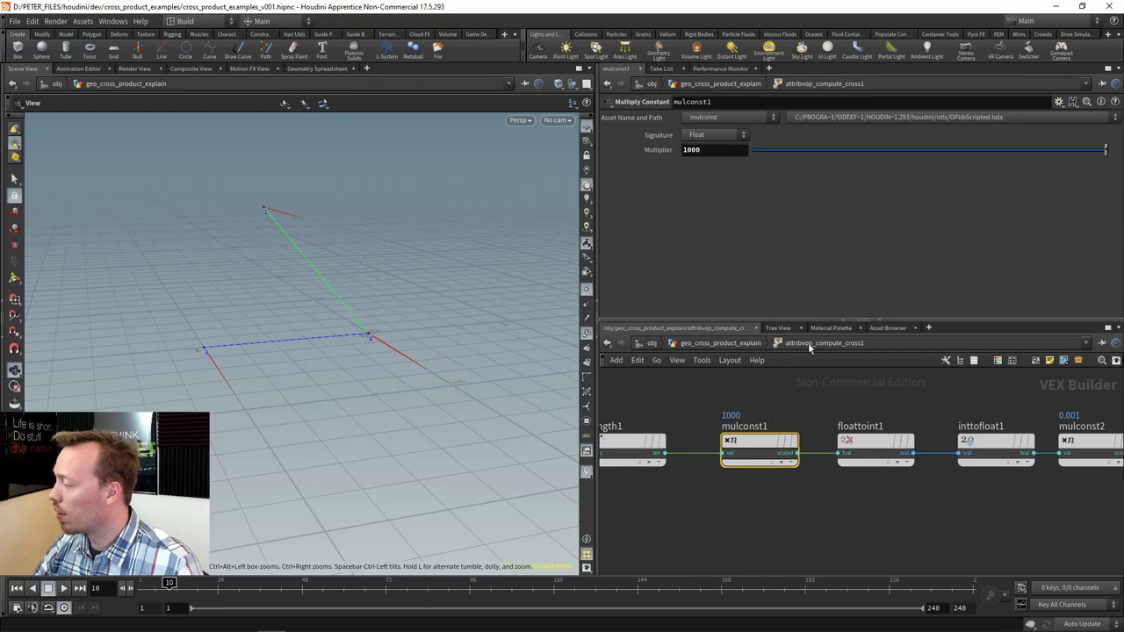
left_click_drag(872, 475, 830, 422)
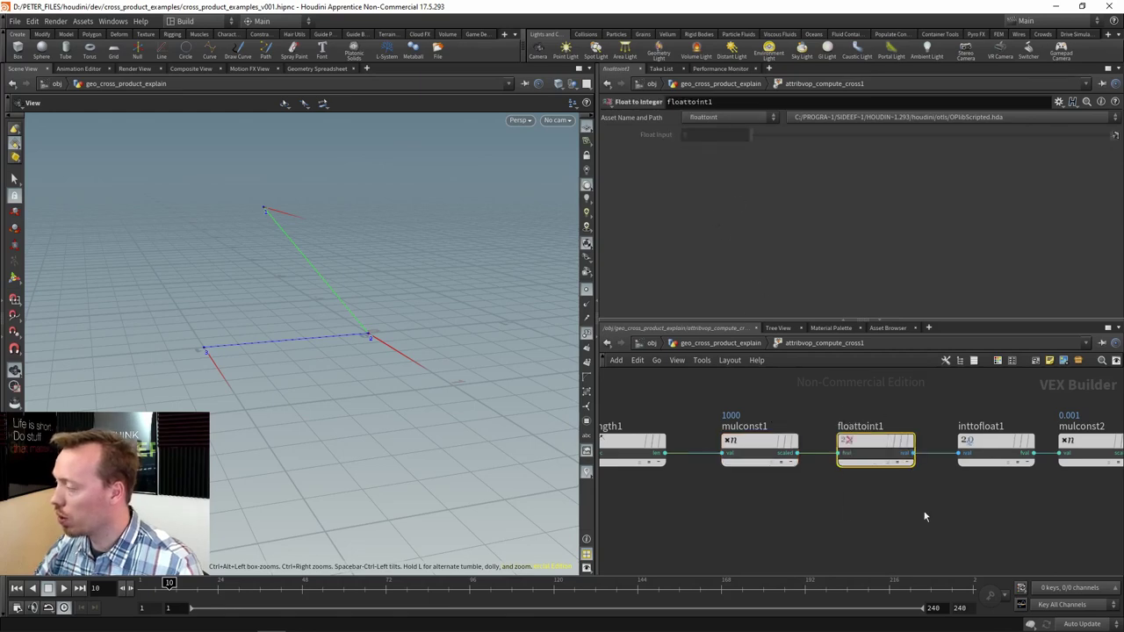
left_click_drag(924, 516, 823, 507)
left_click_drag(883, 451, 800, 433)
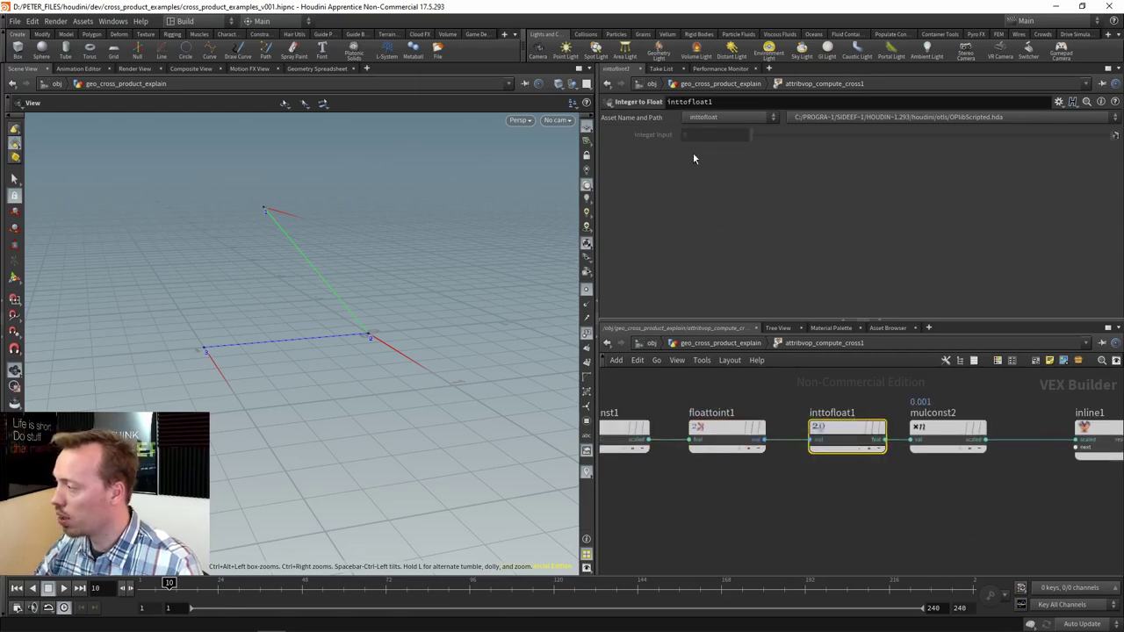
Inspect the multiplier parameter of mulconst2 that scales the rounded length back down.
left_click_drag(985, 509, 909, 397)
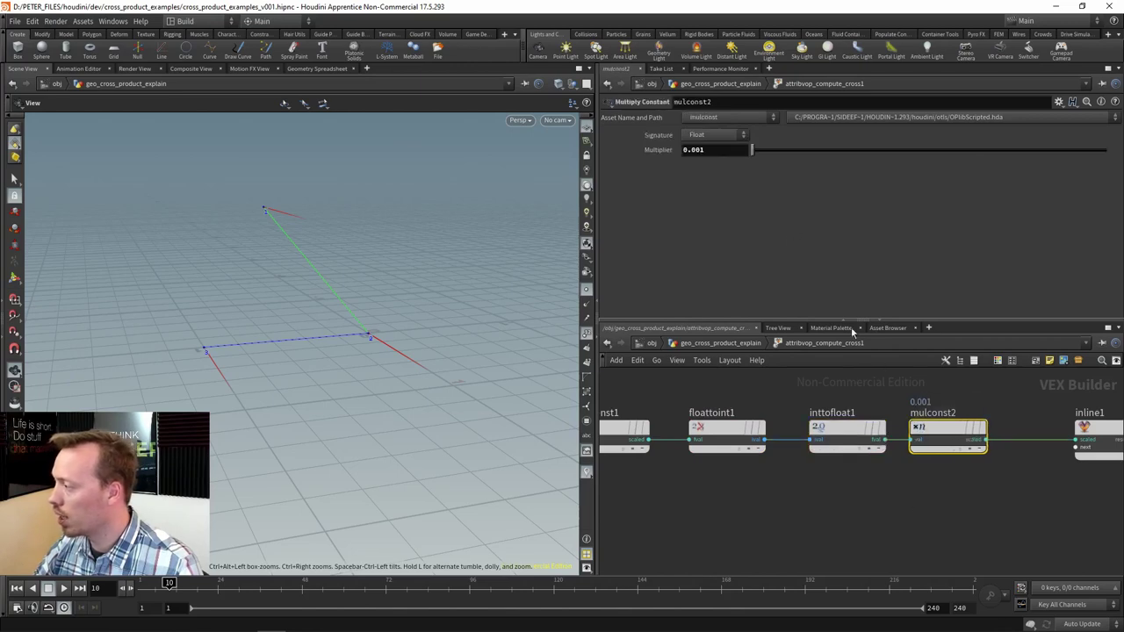
left_click_drag(708, 150, 682, 150)
left_click(879, 505)
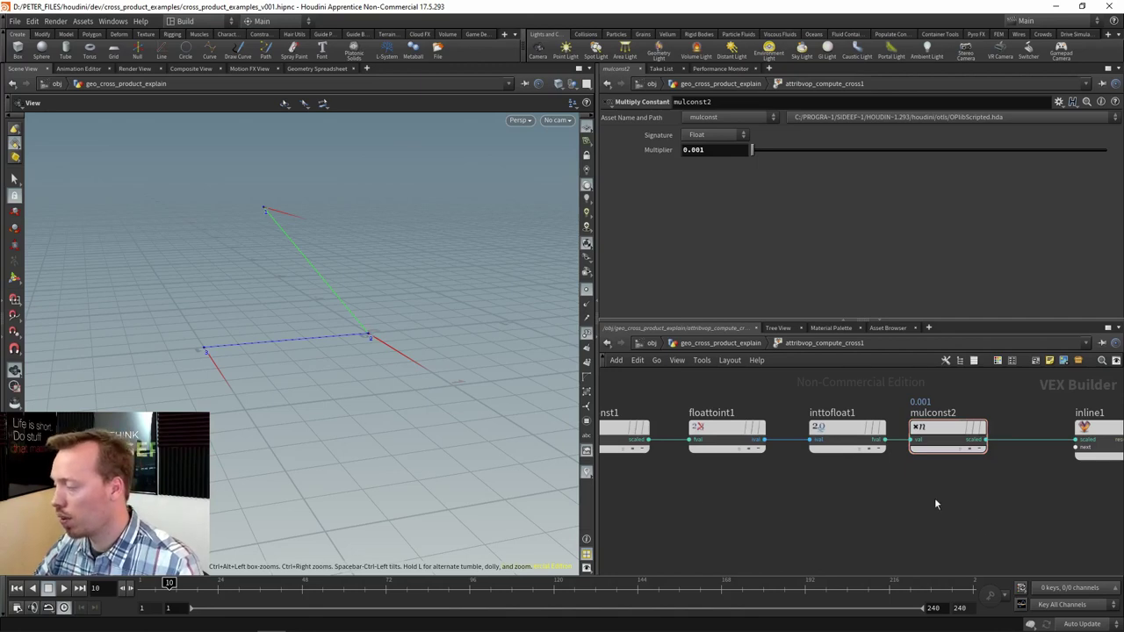
Examine bind3's parameters and the sprintf code in inline1 that converts the scaled length to a string, then revisit mulconst2.
left_click_drag(950, 521, 660, 524)
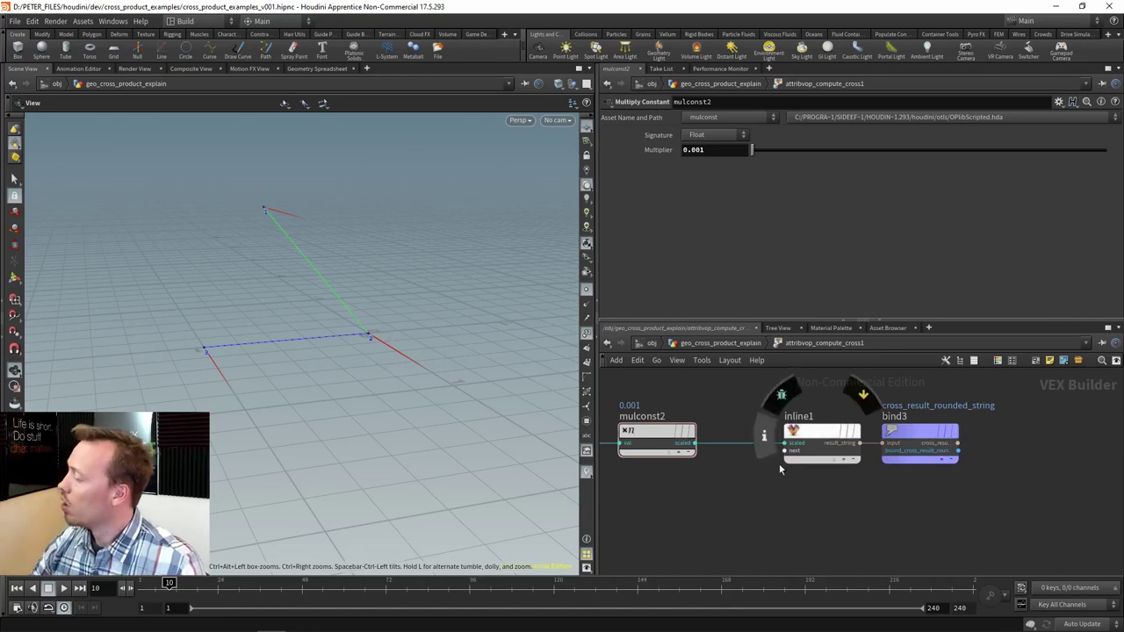
mouse_move(889, 417)
left_click_drag(1014, 511, 920, 419)
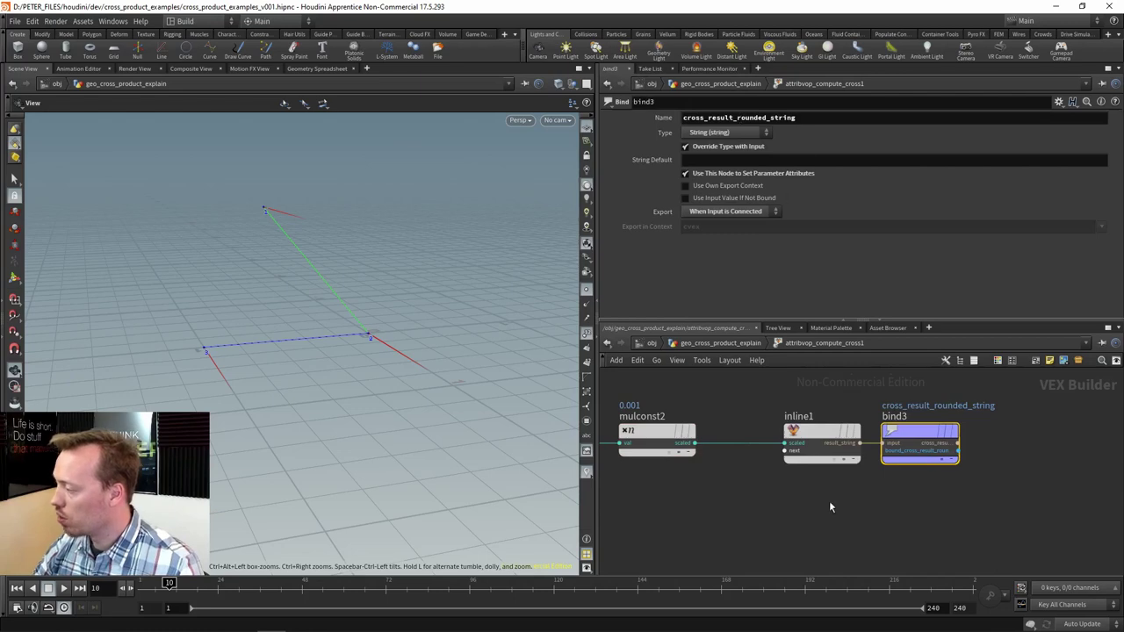
left_click_drag(830, 503, 757, 384)
double_click(711, 129)
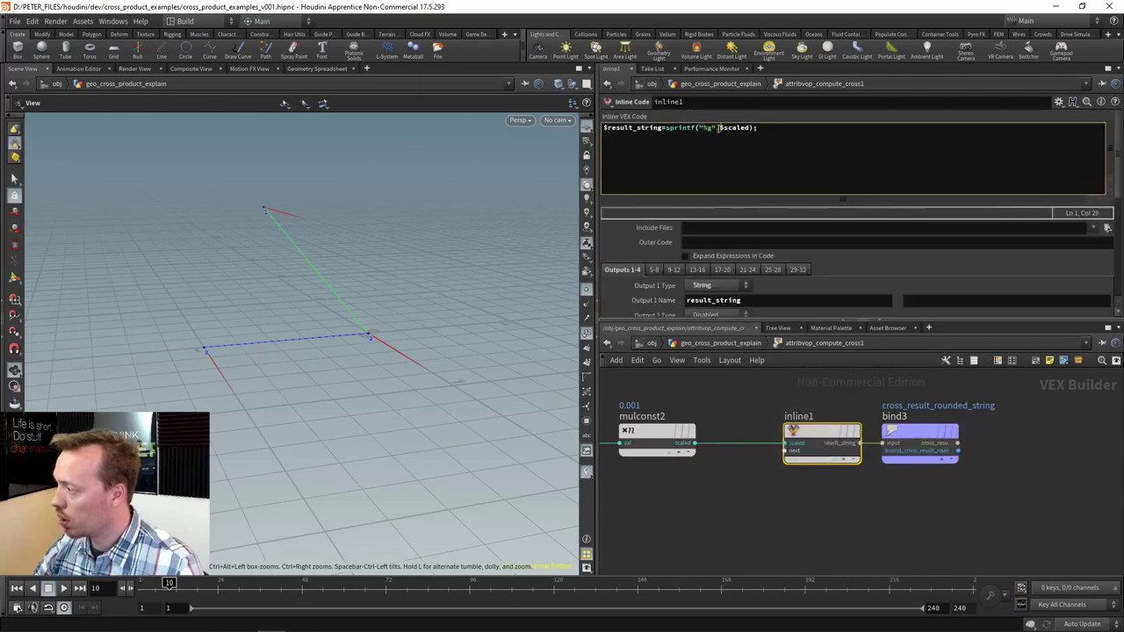
left_click(748, 130)
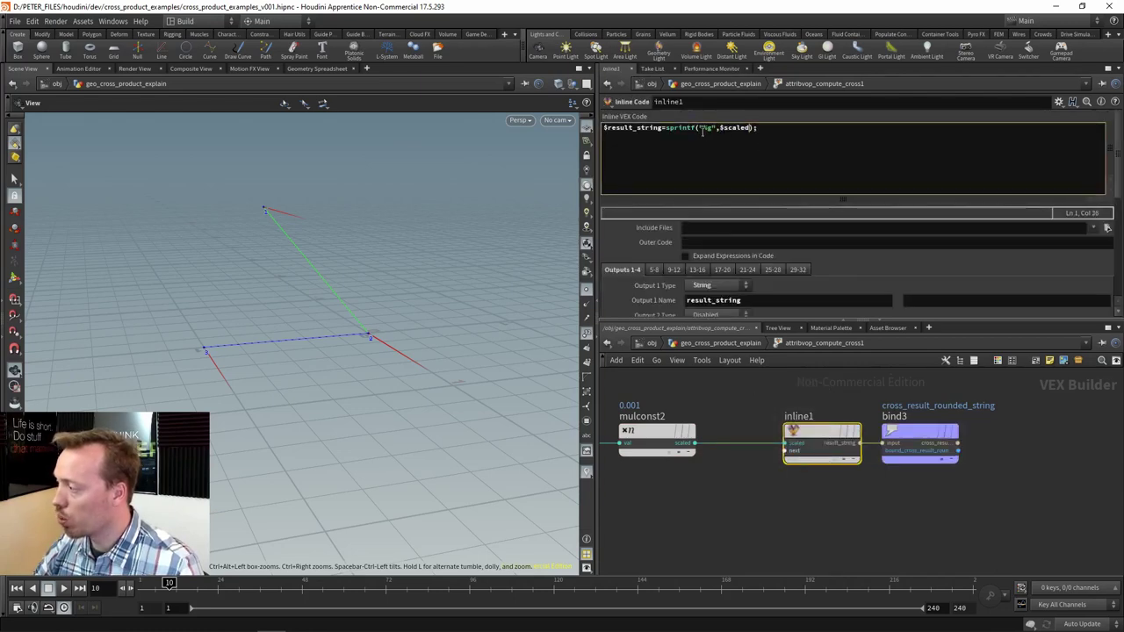
left_click(896, 548)
left_click_drag(807, 539, 700, 407)
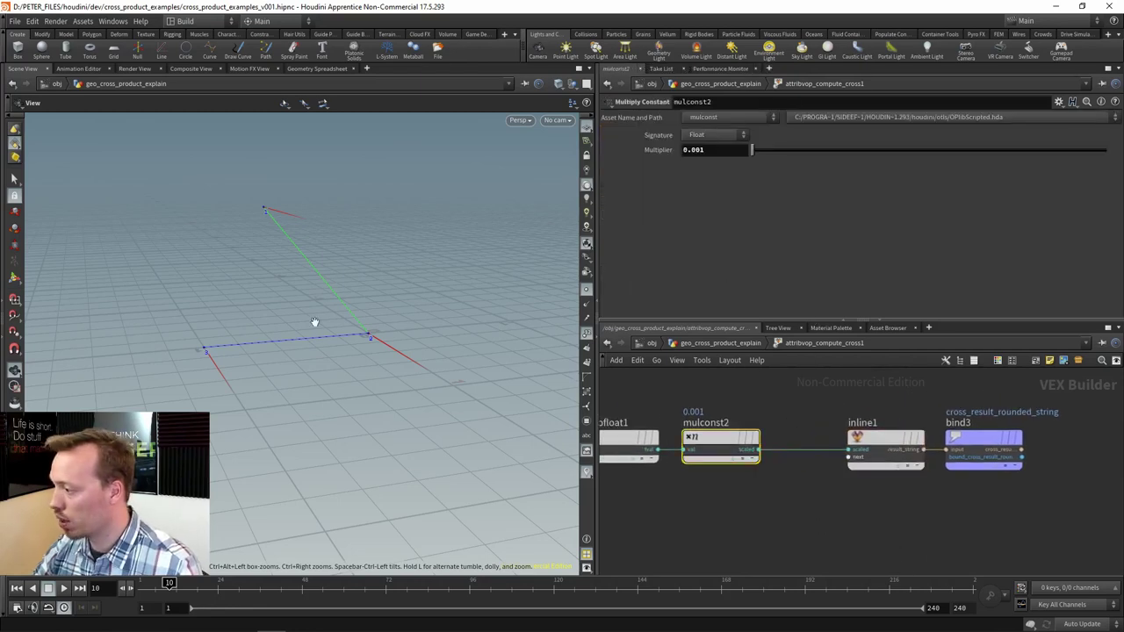
Return to the geo_cross_product_explain network, display merge13, and inspect its inputs.
key("u")
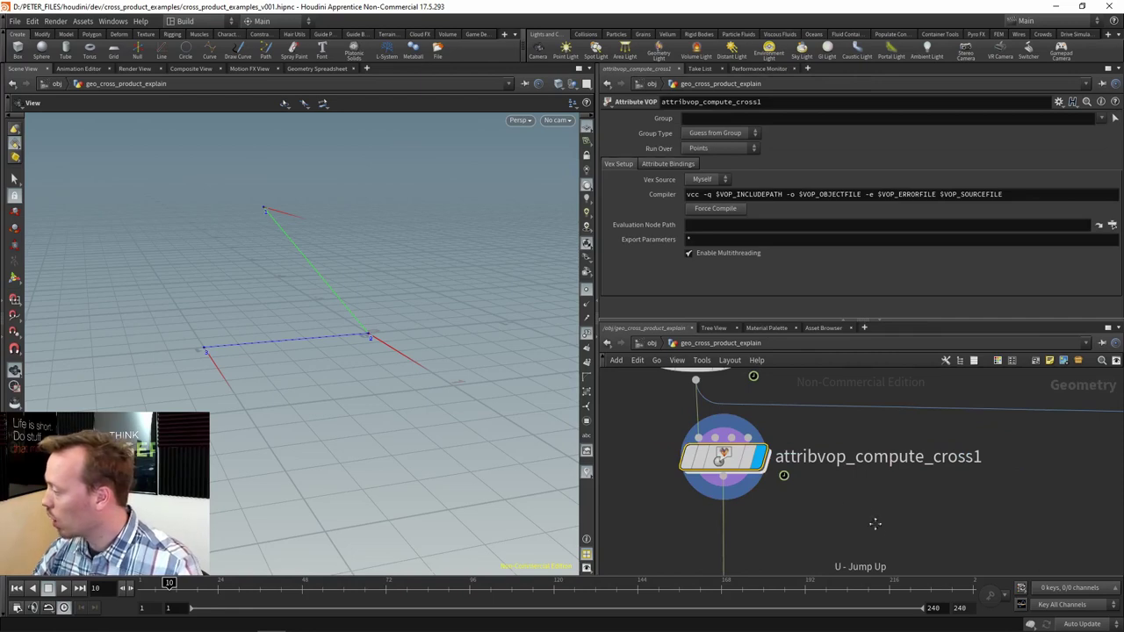
scroll(752, 519, "down", 3)
scroll(738, 525, "up", 3)
left_click_drag(889, 487, 655, 500)
left_click_drag(974, 459, 872, 463)
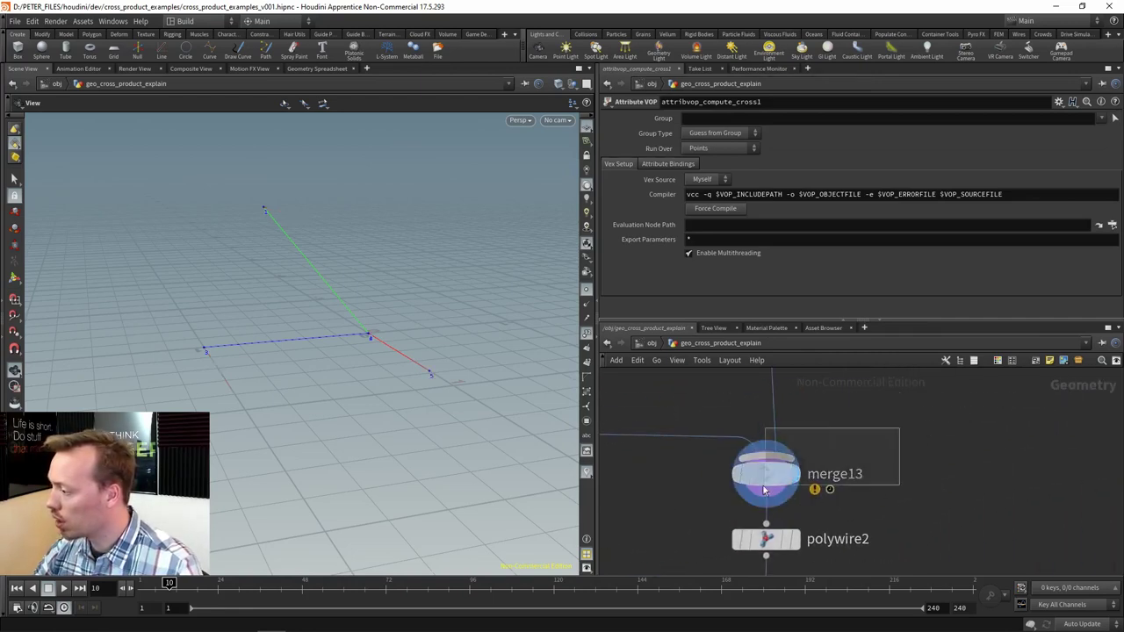
left_click(760, 418)
Trace the cross line branch up to its start and display the add7 node.
scroll(910, 468, "down", 3)
left_click_drag(886, 413, 848, 546)
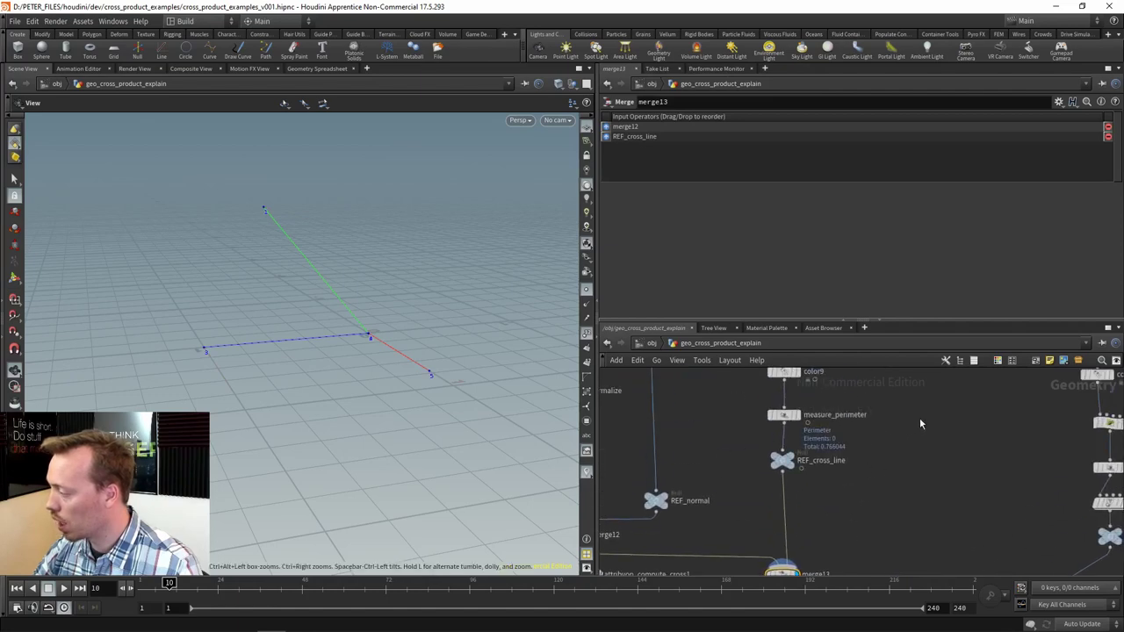
left_click_drag(886, 408, 849, 540)
left_click_drag(840, 423, 833, 521)
scroll(815, 444, "up", 3)
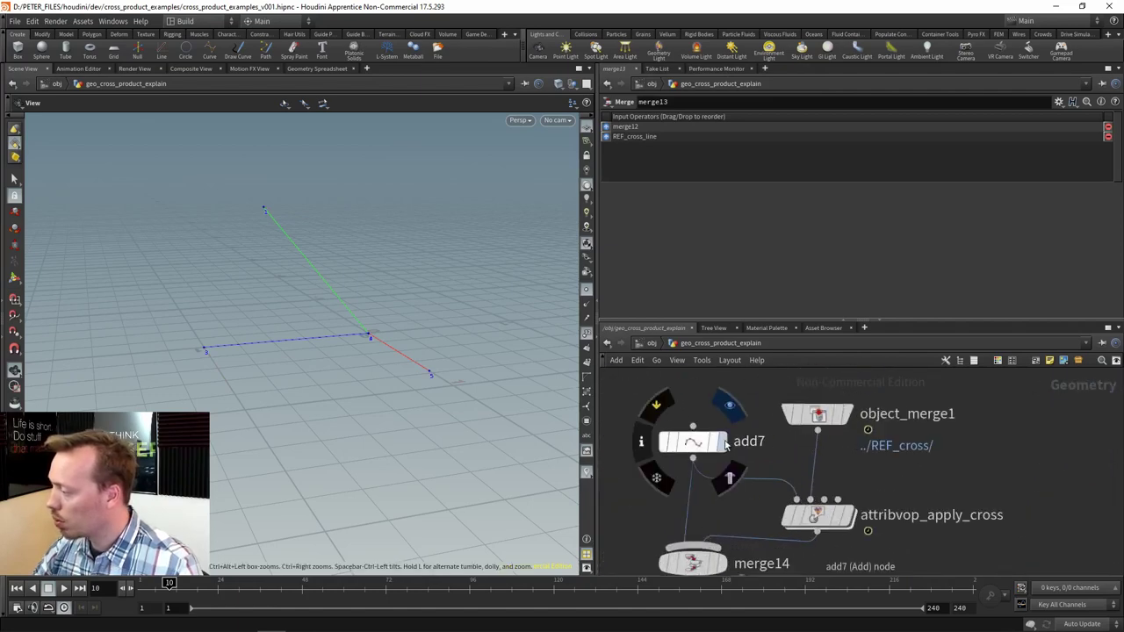
left_click(722, 441)
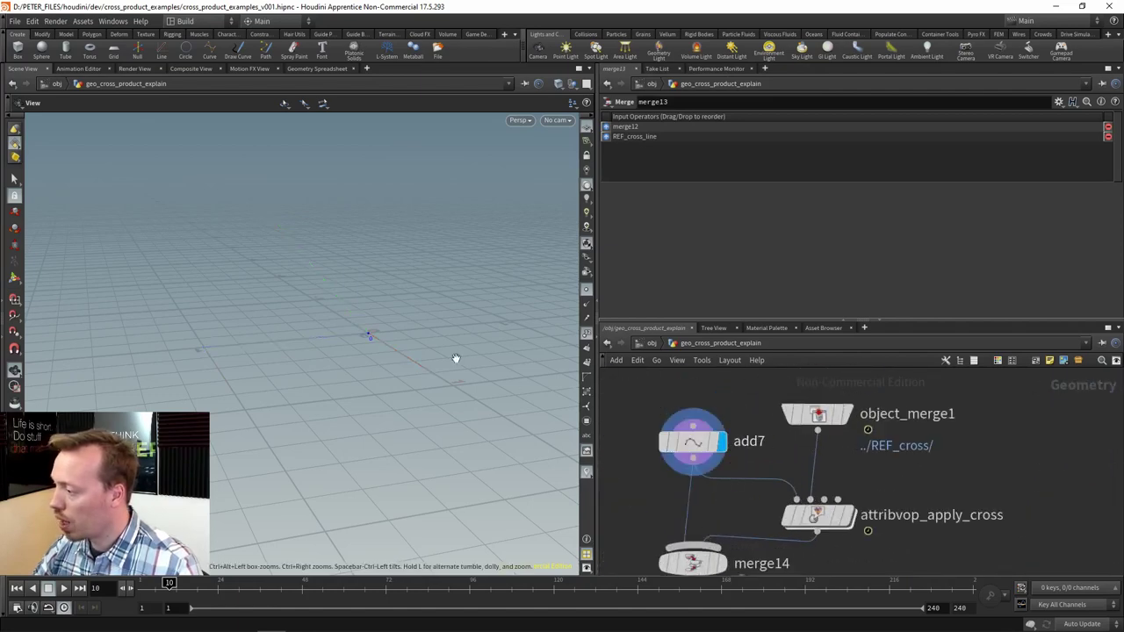
Display object_merge1, review its ../REF_cross/ reference, and check its point attributes in the node info.
left_click(846, 414)
left_click(817, 413)
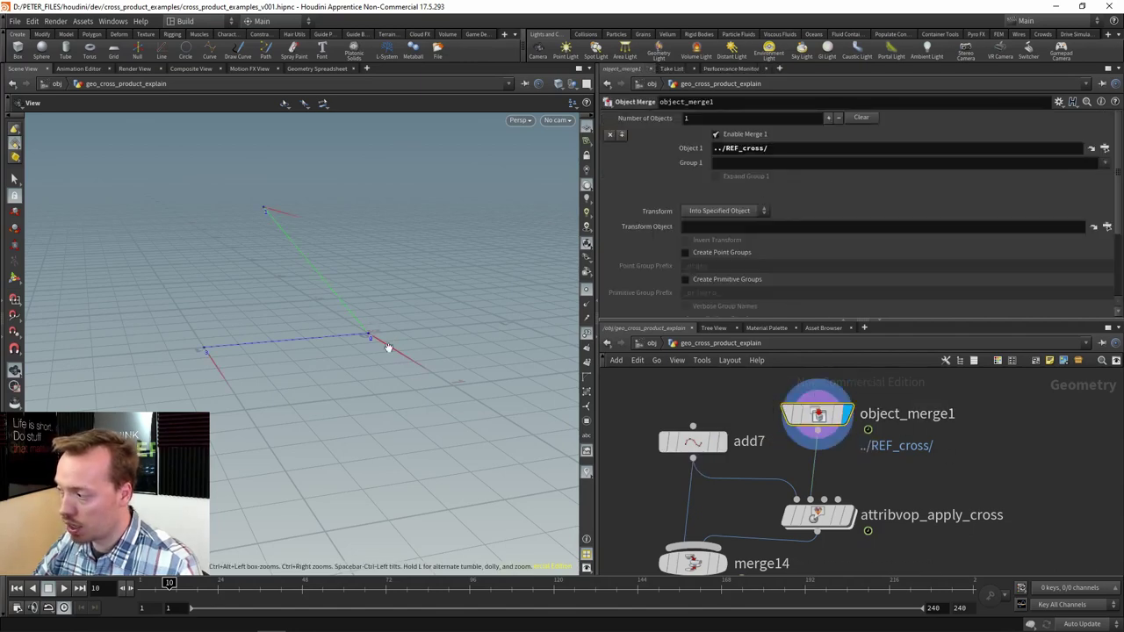
left_click_drag(976, 472, 955, 414)
left_click_drag(882, 458, 1013, 457)
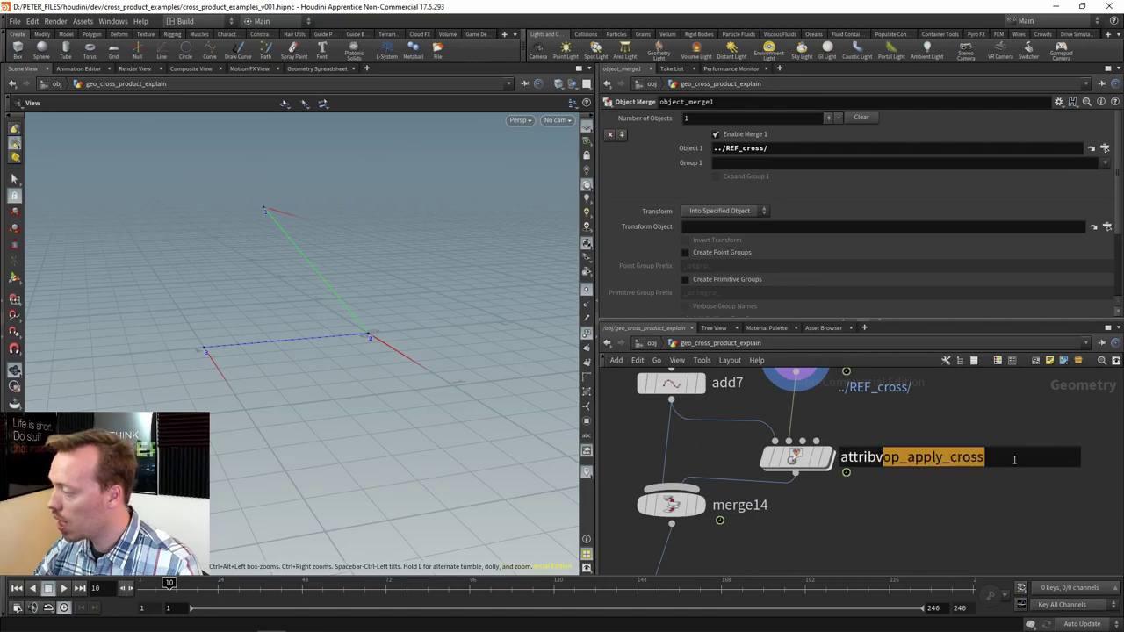
left_click(964, 512)
left_click_drag(901, 428, 907, 468)
middle_click(802, 402)
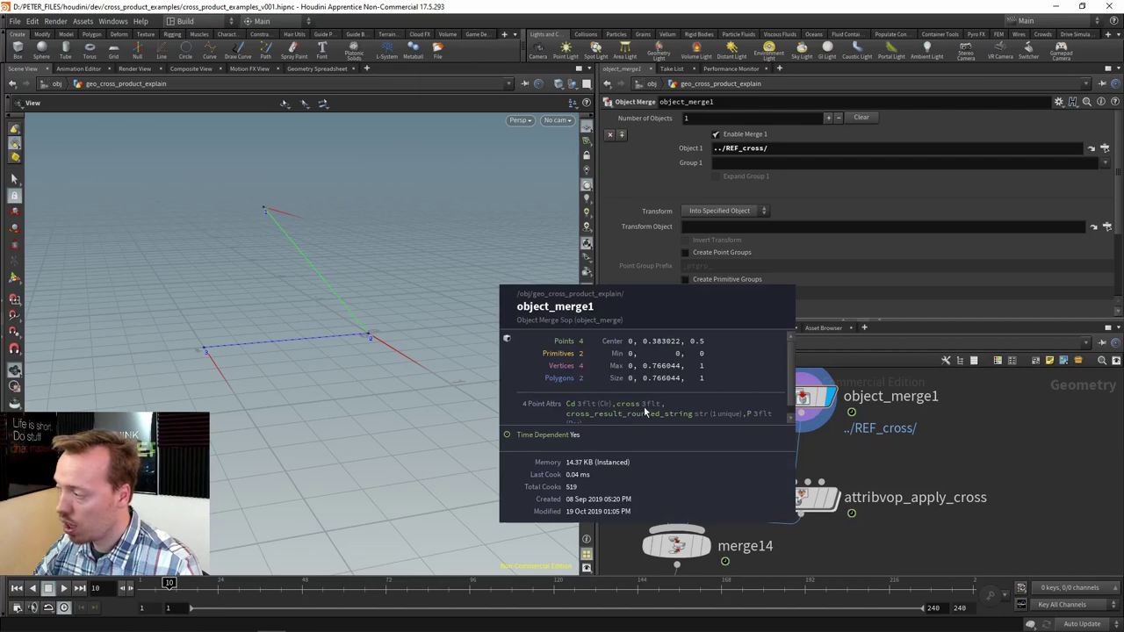
Display attribvop_apply_cross and enter its network to inspect constant i1 and the attribute getattrib1 reads for the point position.
scroll(912, 474, "down", 2)
left_click(790, 437)
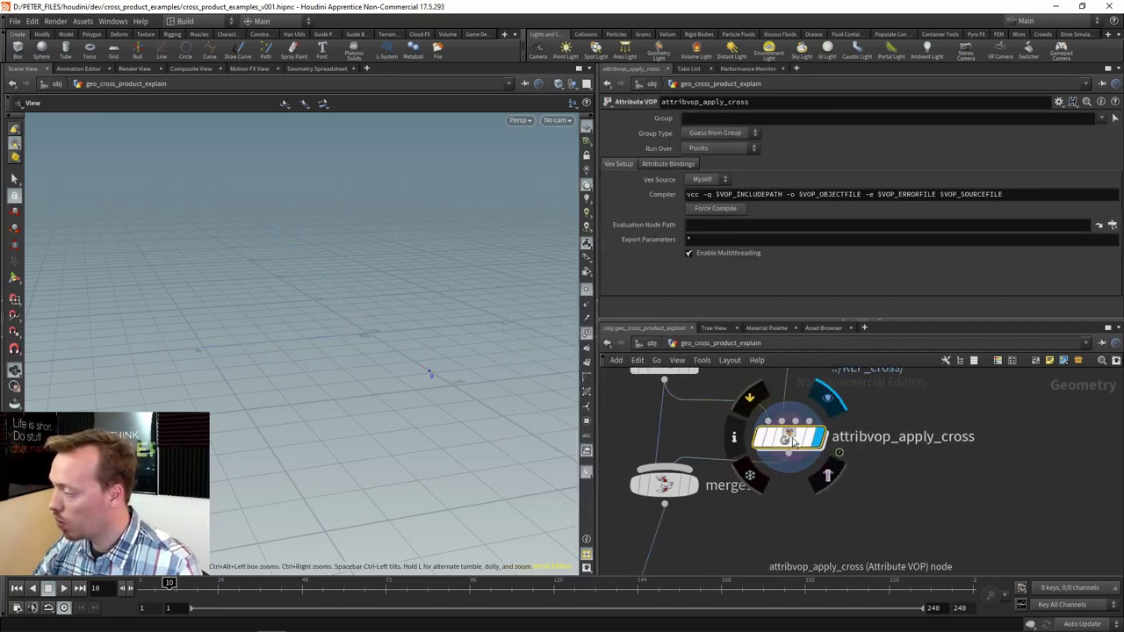
double_click(817, 439)
scroll(824, 466, "up", 4)
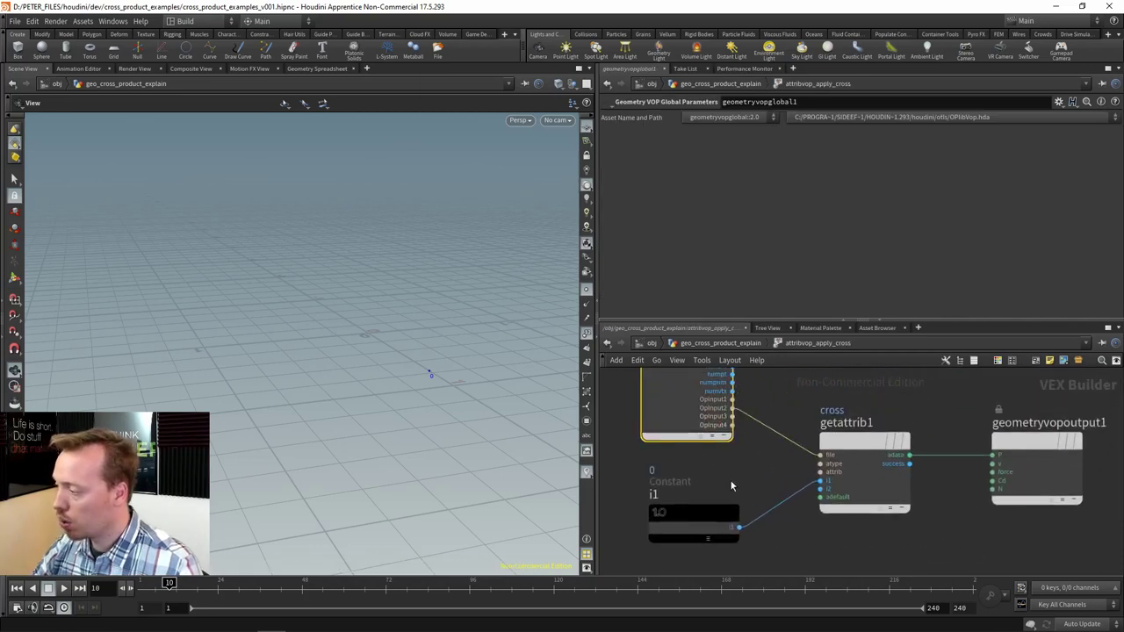
left_click(716, 522)
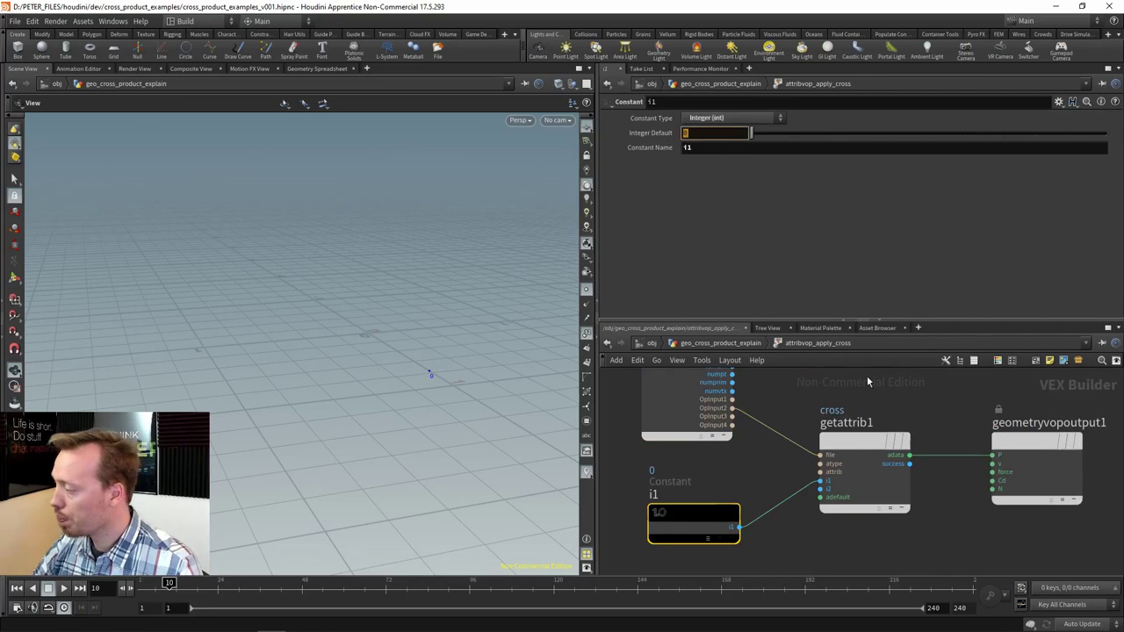
left_click(864, 474)
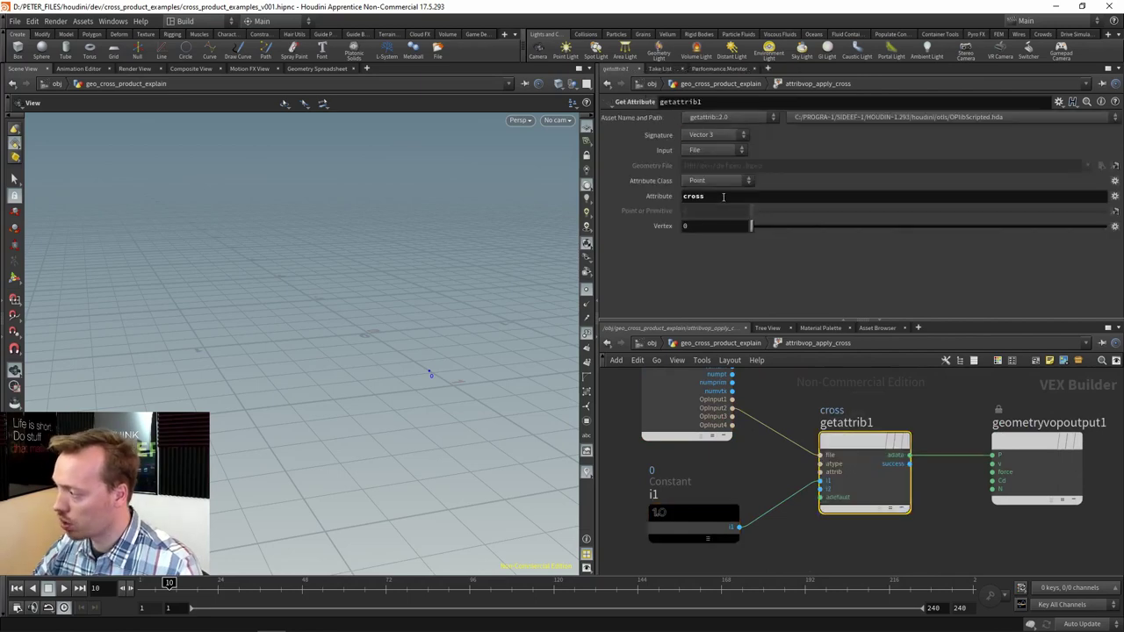
double_click(723, 197)
left_click(921, 390)
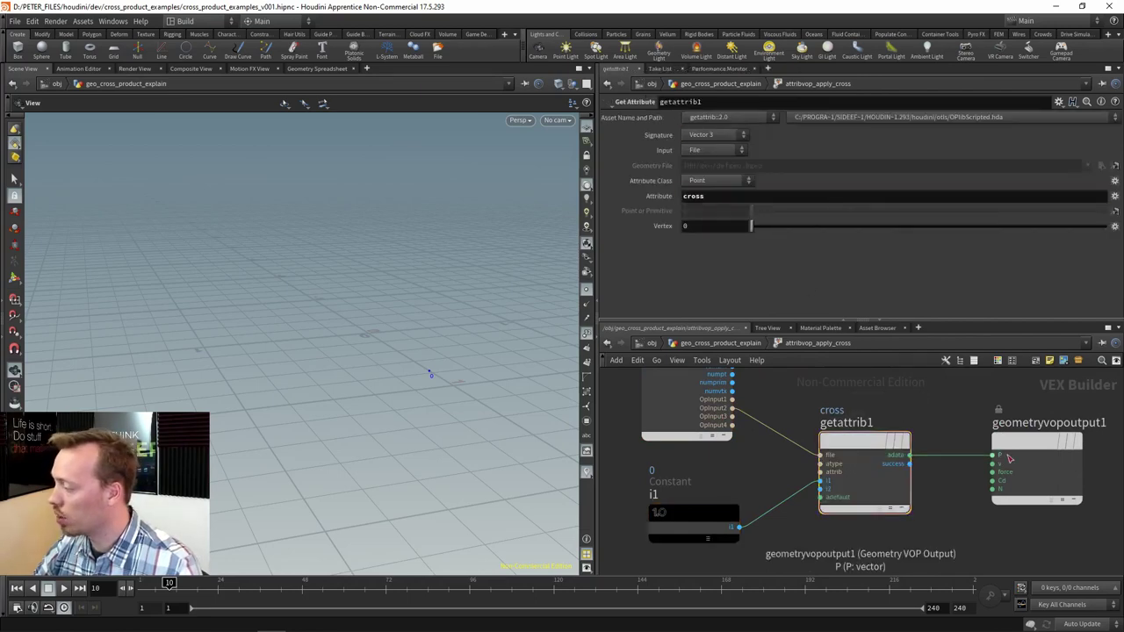
Leave the VOP network, display merge14, and scrub the timeline to watch its two points.
key("u")
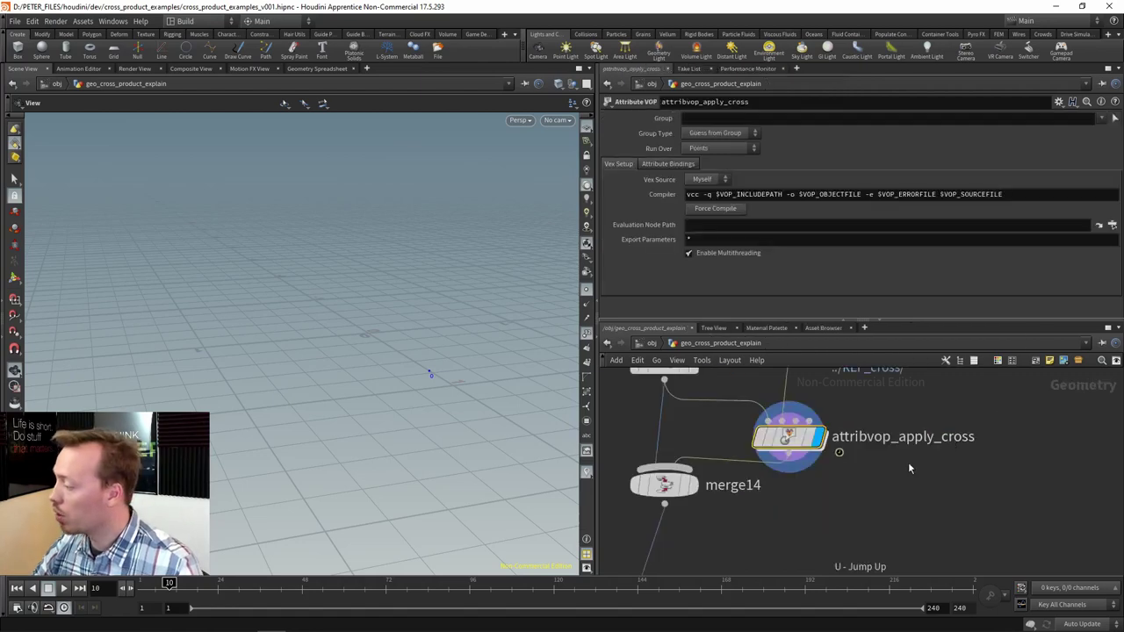
left_click(779, 463)
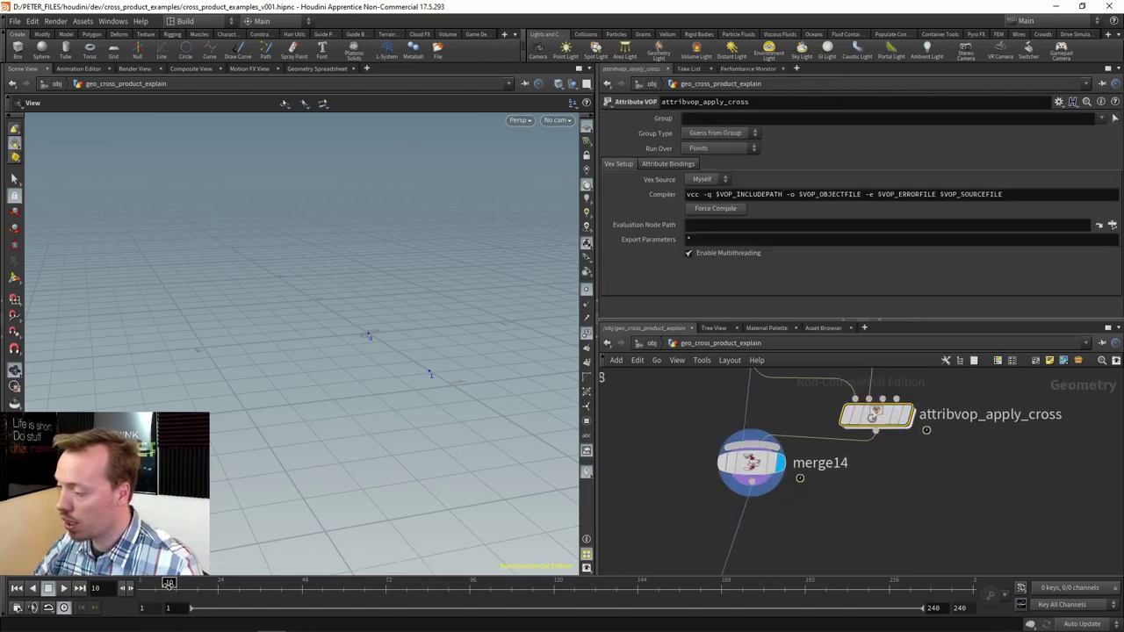
left_click_drag(214, 593, 136, 595)
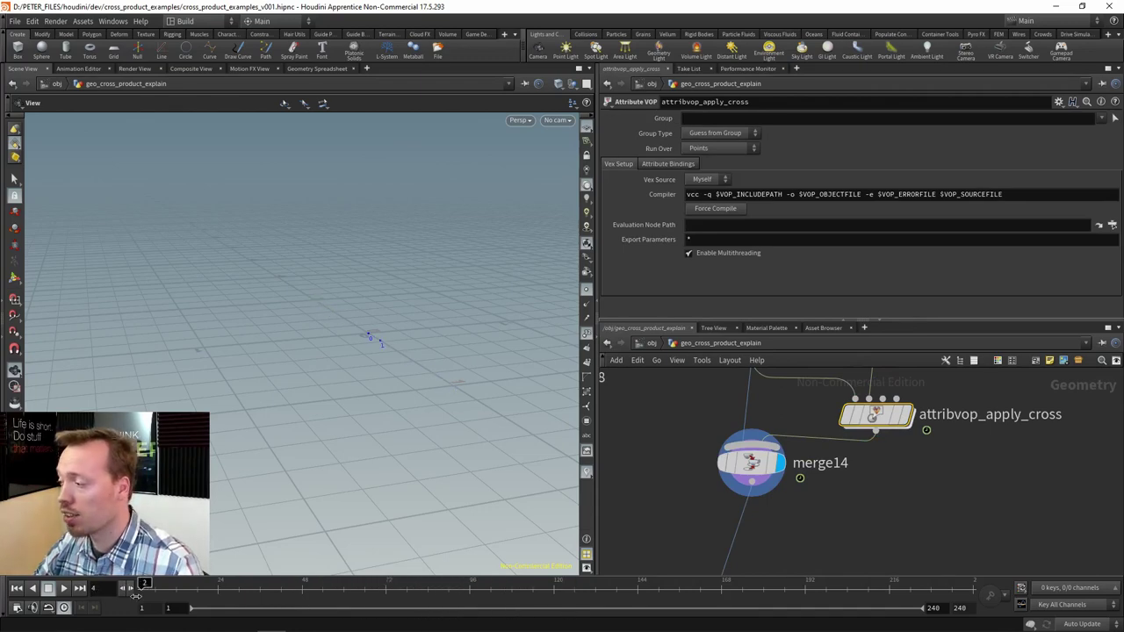
Display add8 and inspect its polygon settings for joining the two points into a line.
left_click_drag(667, 557, 849, 471)
left_click(775, 448)
scroll(814, 446, "up", 3)
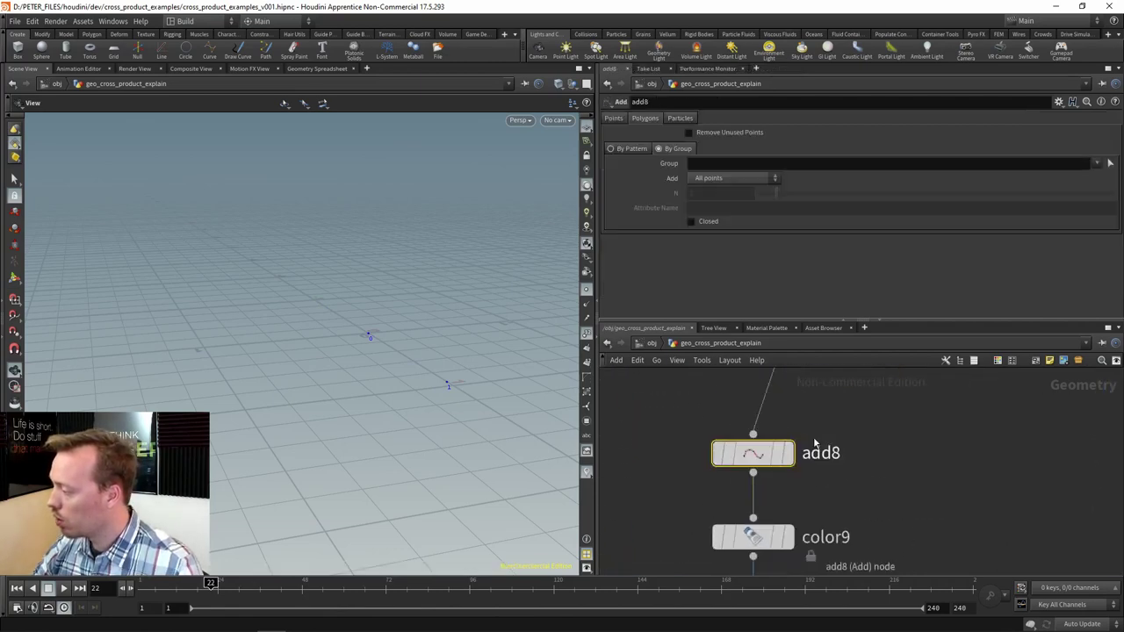
left_click(784, 457)
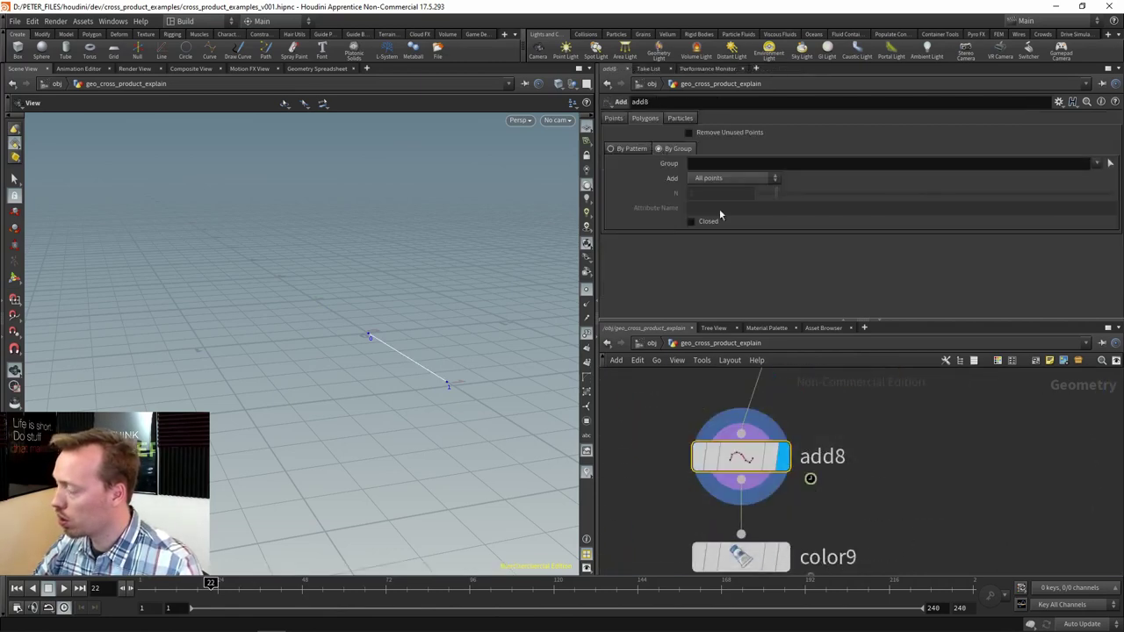
Display color9 and inspect the constant colour it assigns to the cross line.
left_click_drag(921, 492, 906, 394)
left_click(768, 459)
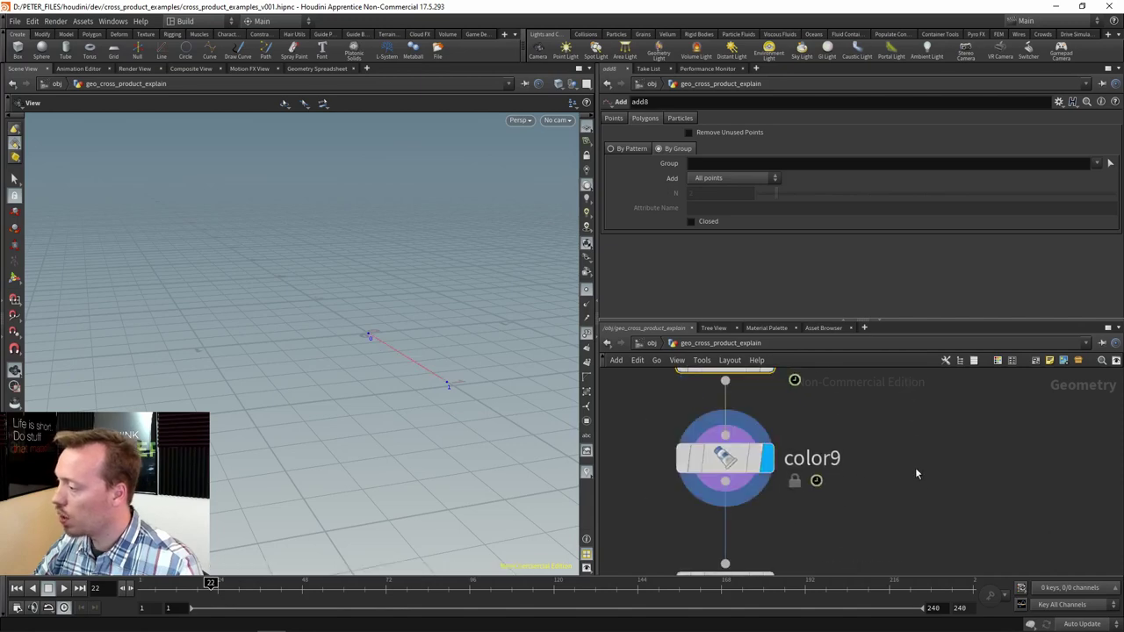
left_click_drag(916, 469, 689, 421)
left_click_drag(851, 494, 837, 359)
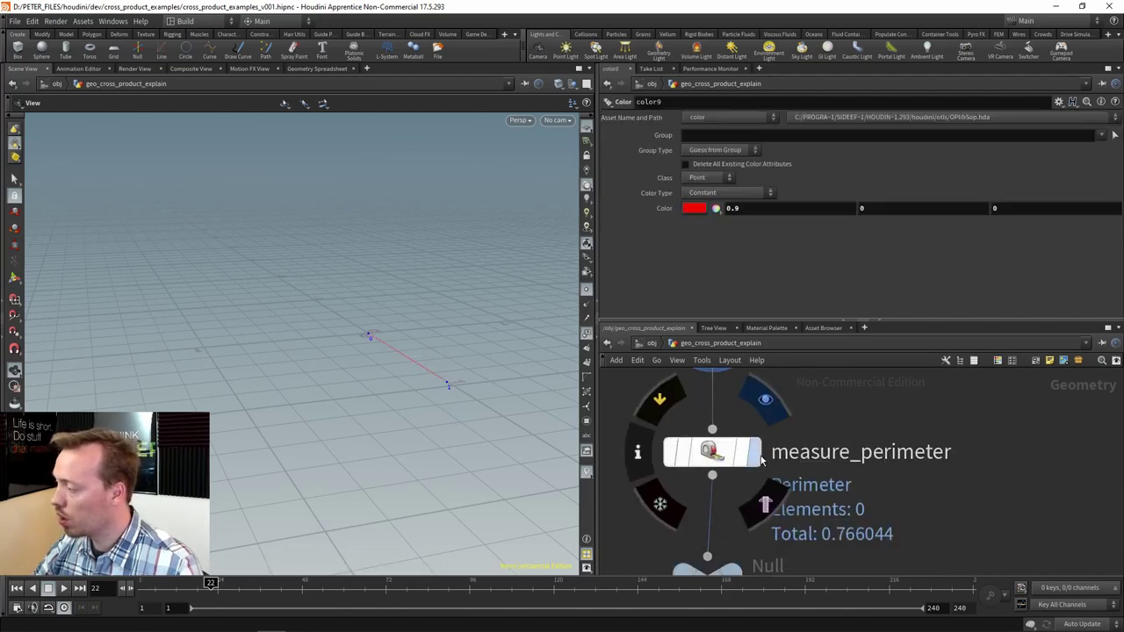
Display measure_perimeter, inspect its settings, and scrub the timeline to frame 20.
left_click(756, 455)
left_click_drag(842, 417, 615, 486)
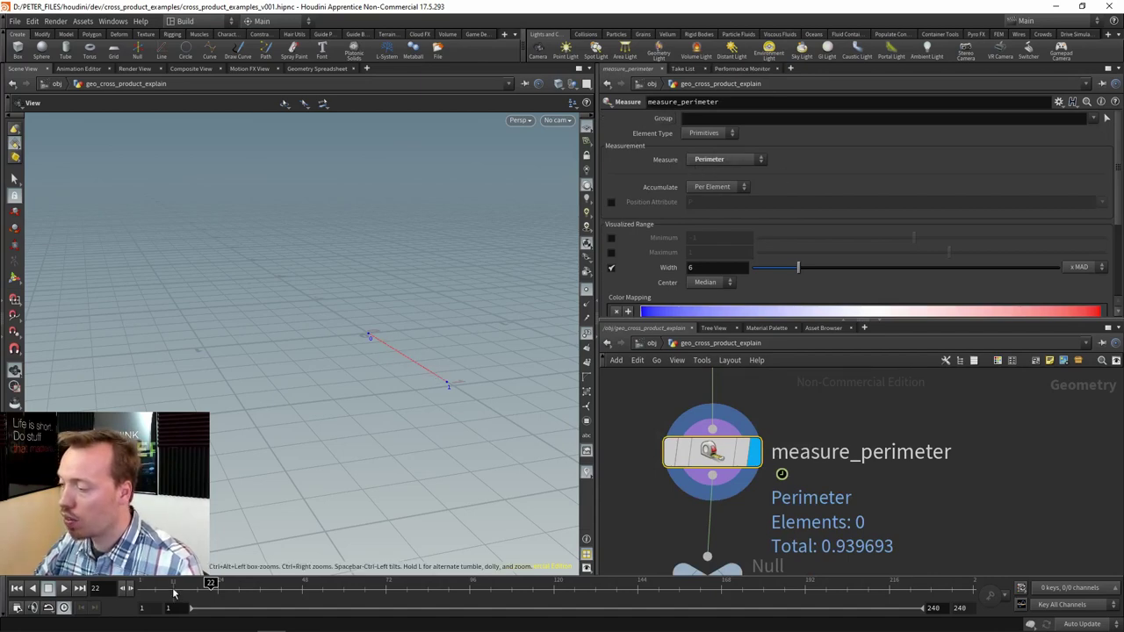
left_click_drag(174, 594, 203, 586)
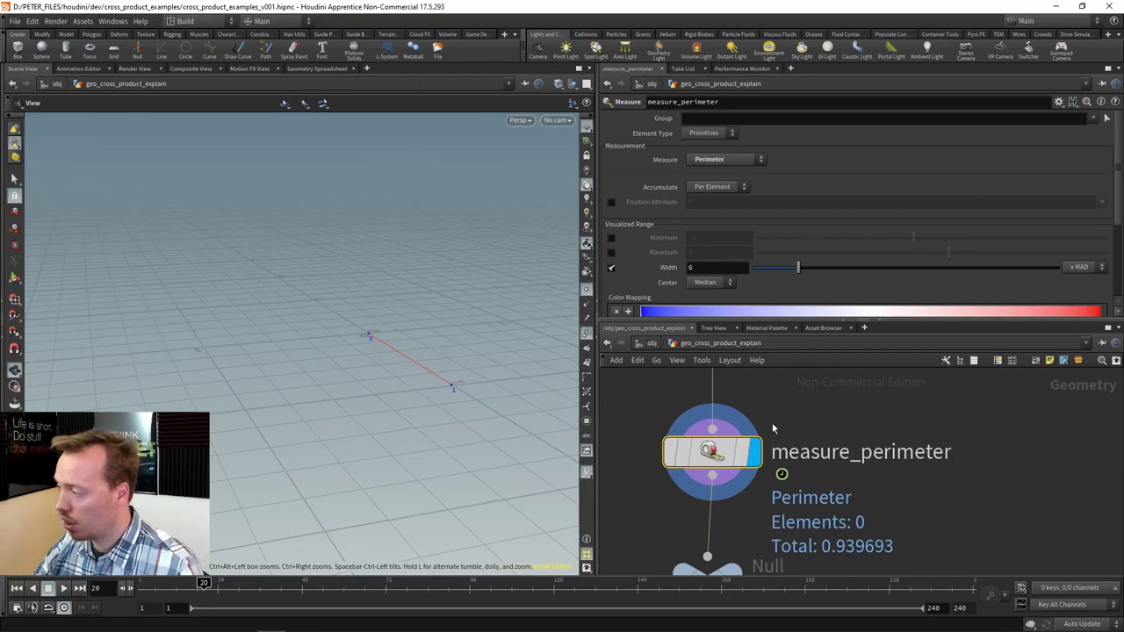
Open the geometry spreadsheet for measure_perimeter, show its primitive attributes, and scrub to frame 45 to observe the perimeter.
right_click(715, 447)
left_click(755, 466)
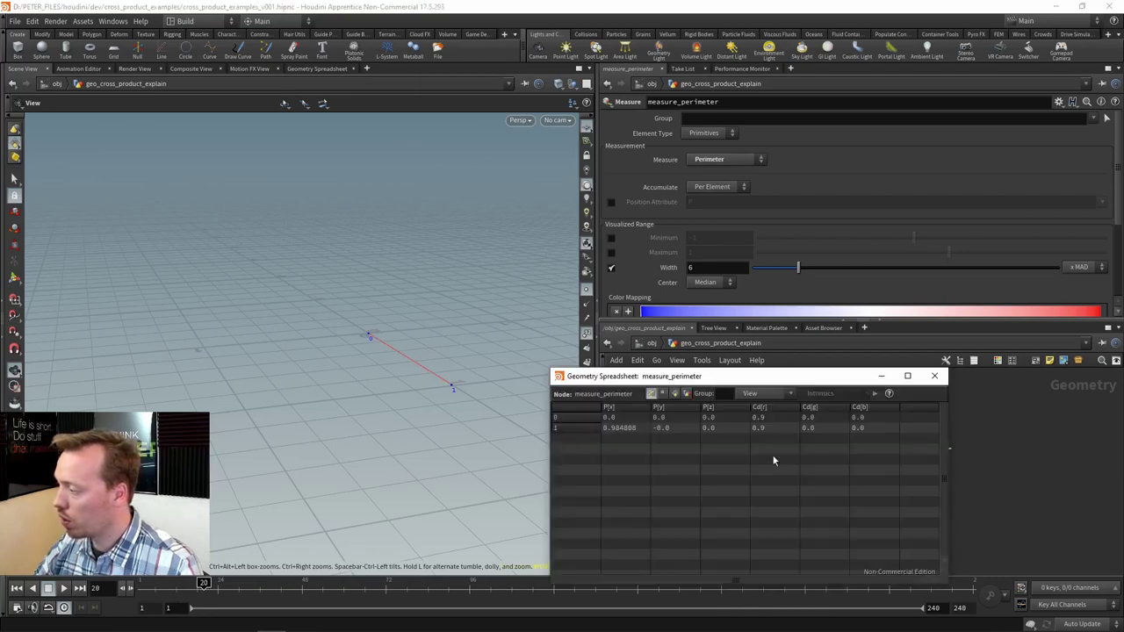
left_click(676, 393)
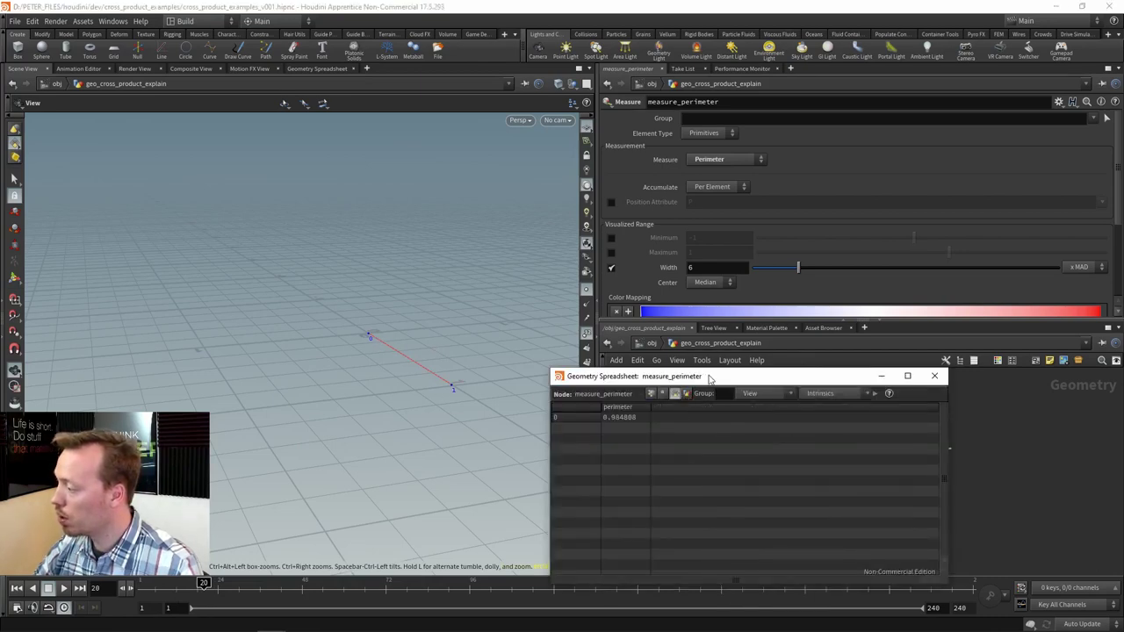
left_click_drag(710, 378, 586, 242)
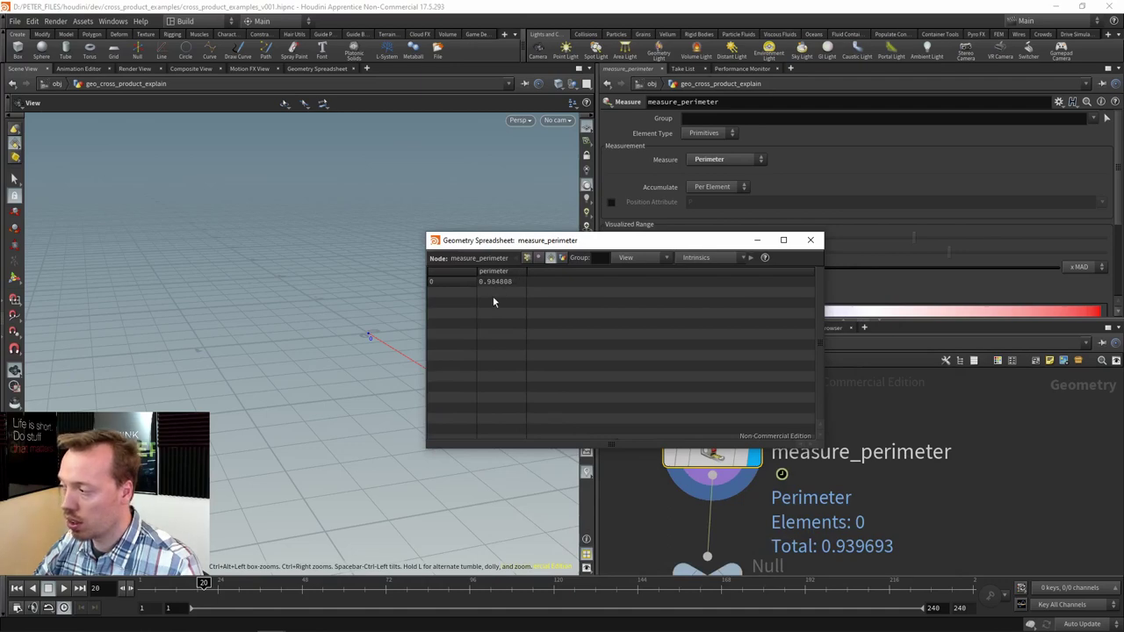
left_click_drag(203, 582, 291, 583)
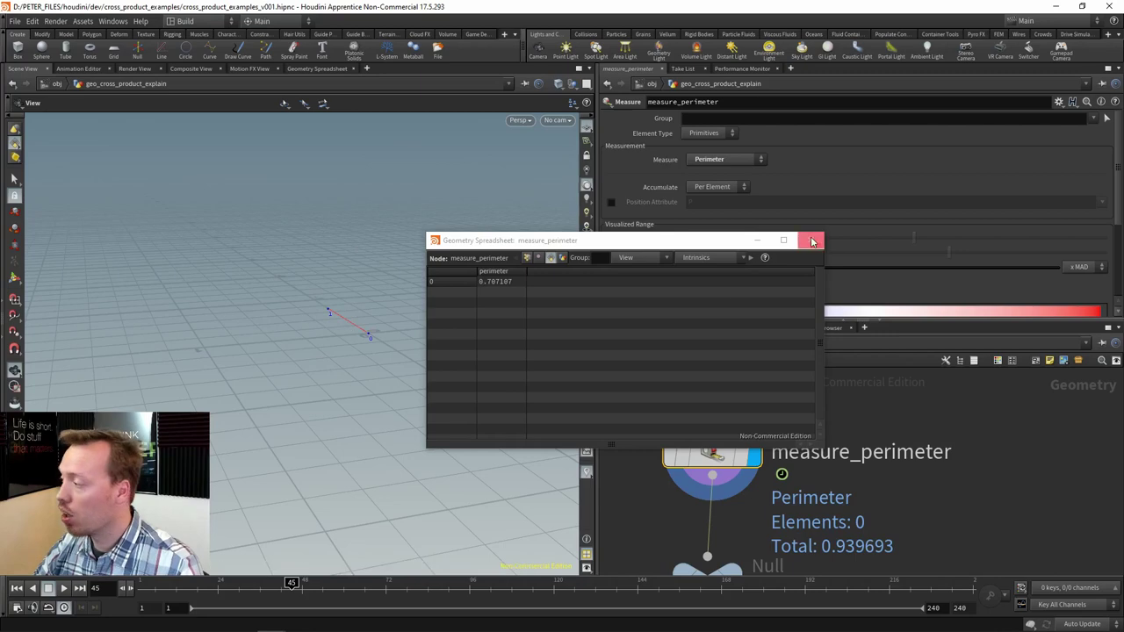
Close the geometry spreadsheet, display REF_cross_line, and follow its connection down to merge13.
left_click(809, 239)
scroll(922, 461, "down", 3)
left_click_drag(935, 452, 926, 393)
scroll(863, 421, "up", 3)
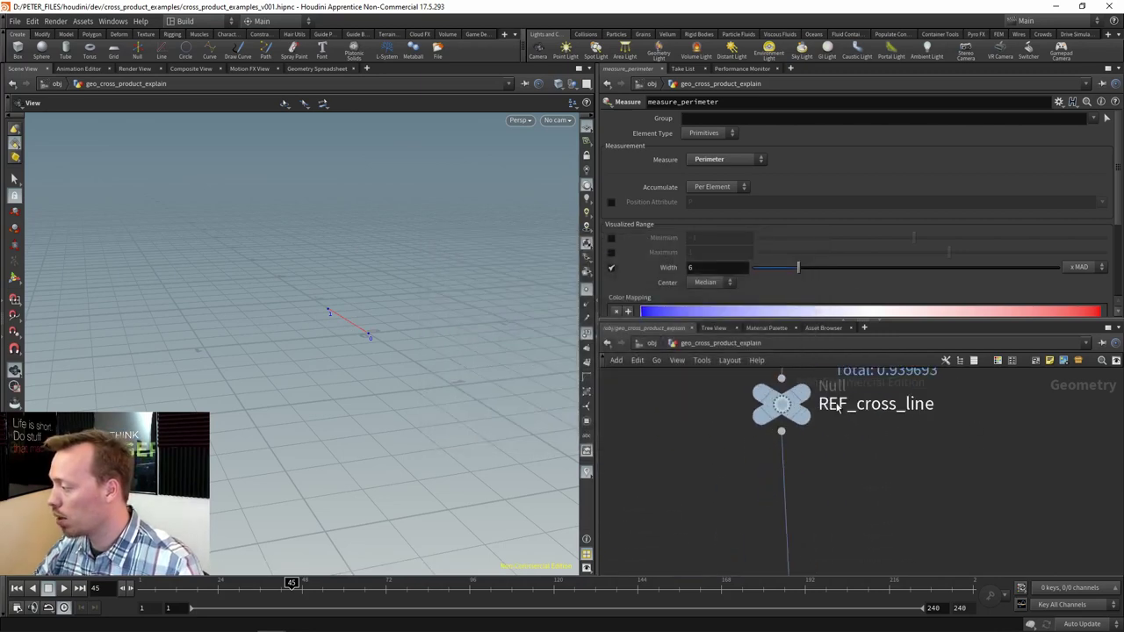
left_click(801, 395)
scroll(819, 441, "down", 3)
left_click_drag(837, 482, 833, 429)
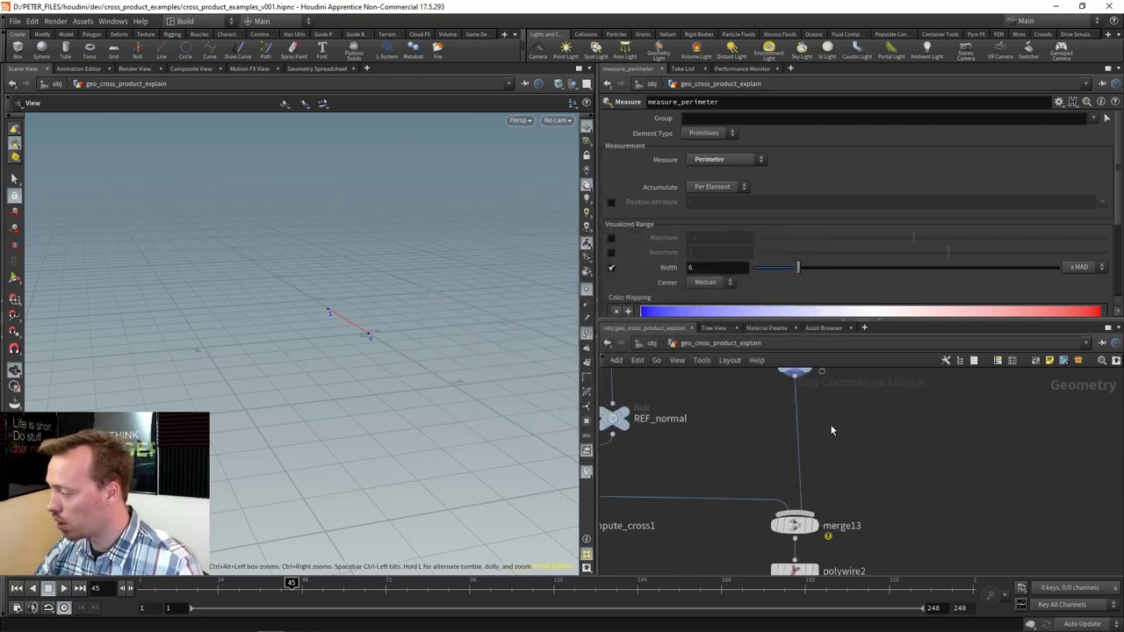
Display merge13 and polywire2, and scrub the timeline to frame 49 to observe the three thickened vectors.
left_click_drag(844, 530, 833, 446)
scroll(832, 444, "up", 4)
left_click(775, 414)
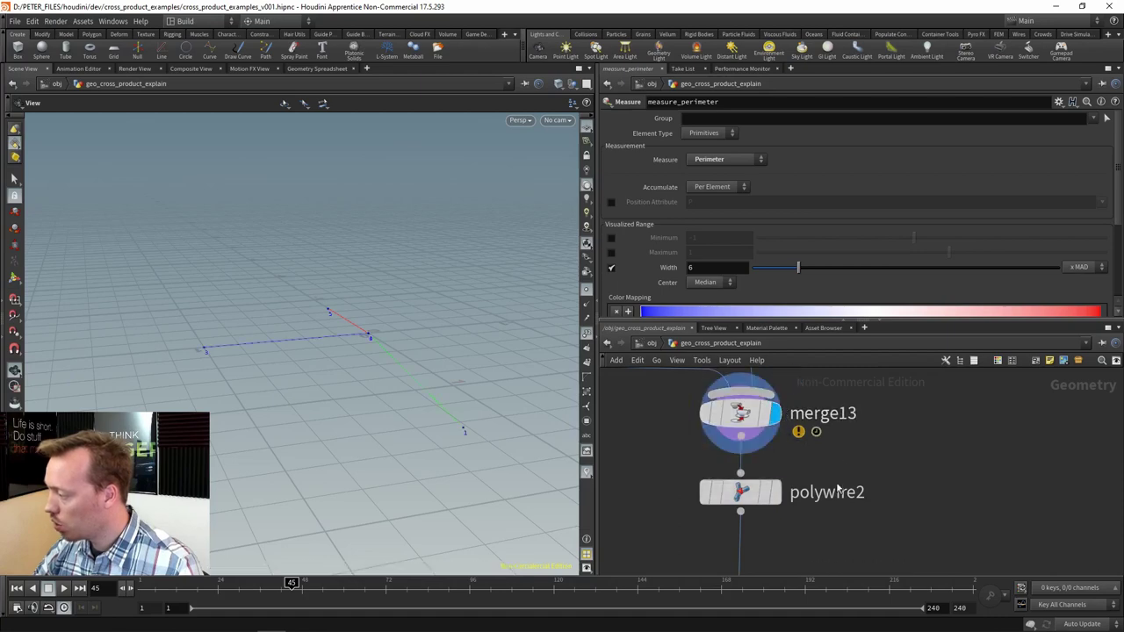
left_click(774, 492)
left_click_drag(233, 591, 306, 595)
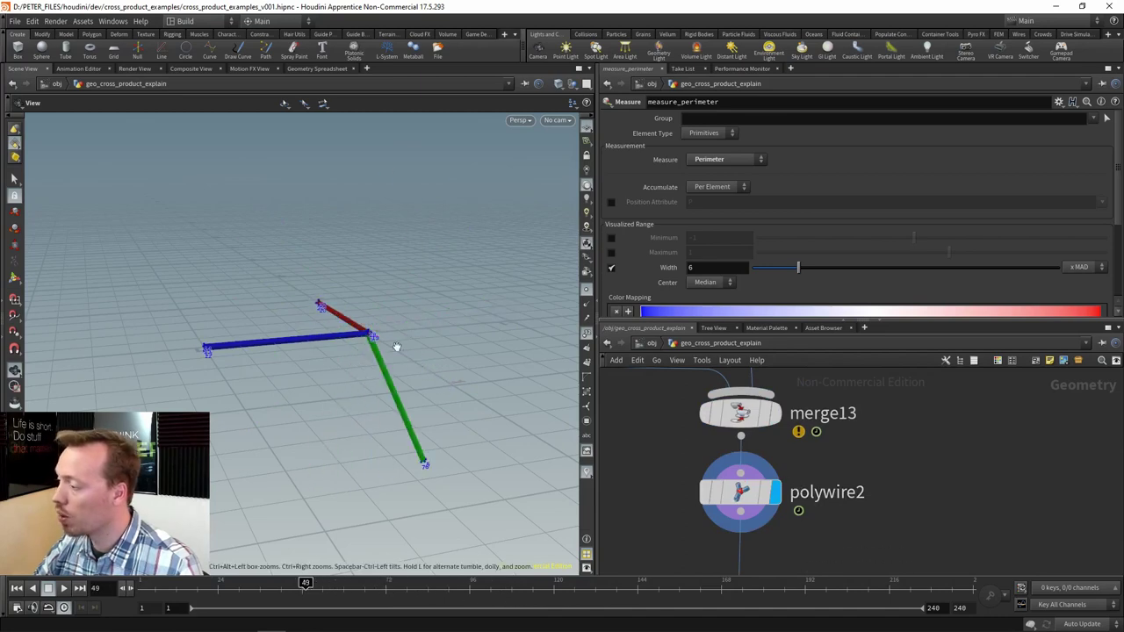
Locate REF_parallelogram in the geometry network and display it.
scroll(917, 454, "down", 4)
left_click_drag(922, 526, 775, 509)
scroll(833, 439, "down", 2)
scroll(775, 509, "down", 1)
left_click_drag(880, 414, 813, 454)
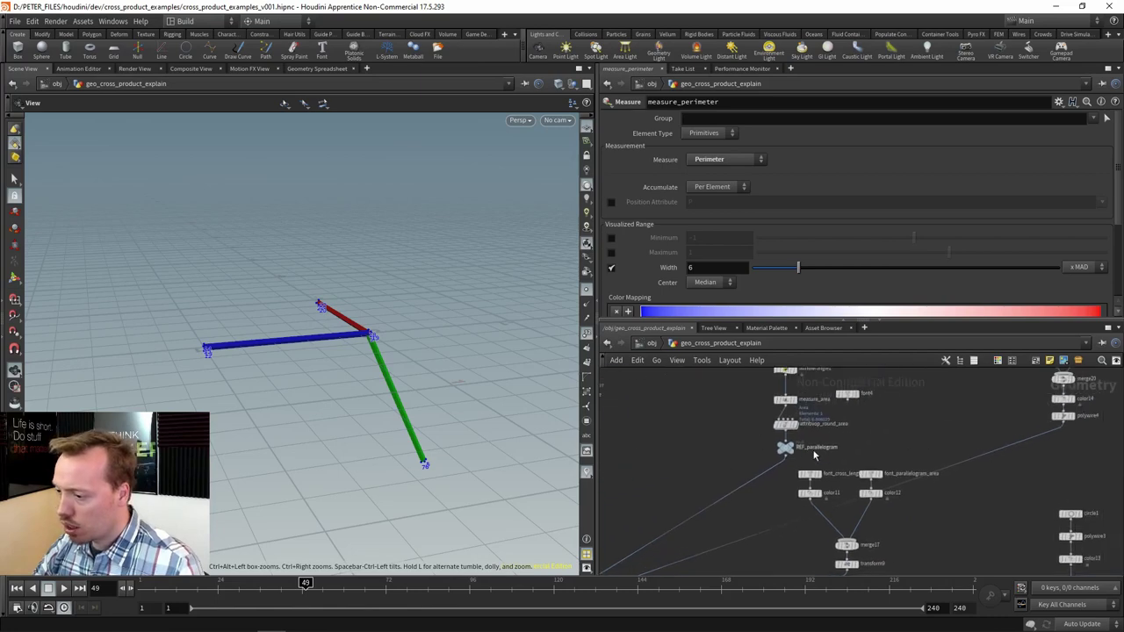
left_click_drag(887, 402, 890, 429)
scroll(803, 475, "up", 3)
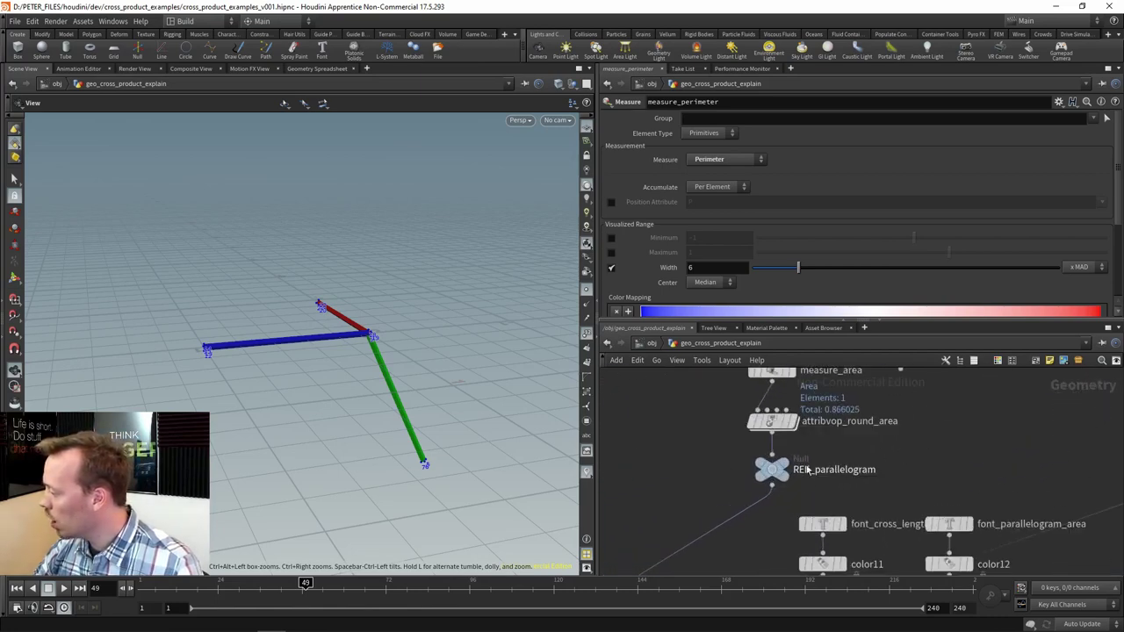
left_click(782, 469)
Go to the start of the parallelogram branch and display object_merge_normal and object_merge_target in turn, inspecting the normal merge's settings.
scroll(894, 478, "down", 5)
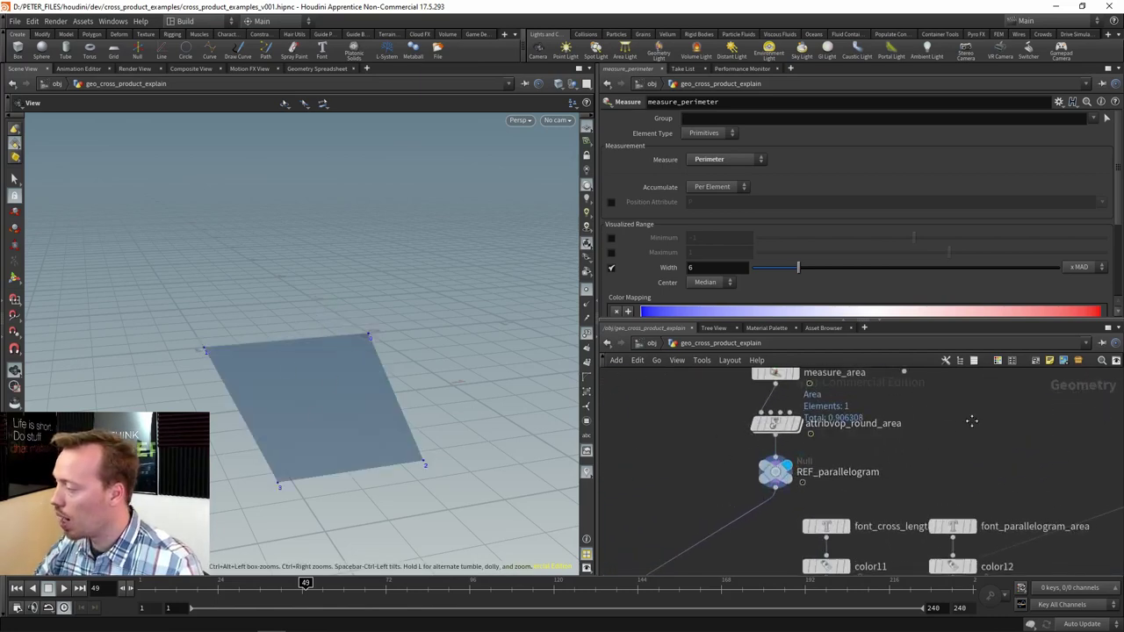
scroll(883, 412, "up", 5)
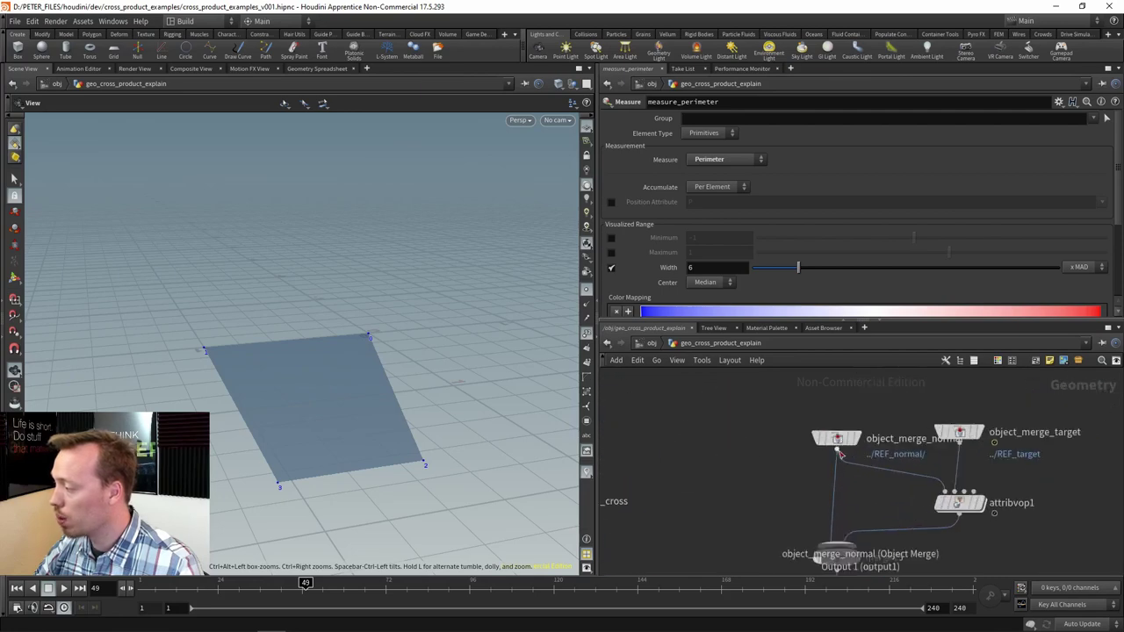
left_click(816, 439)
left_click(818, 439)
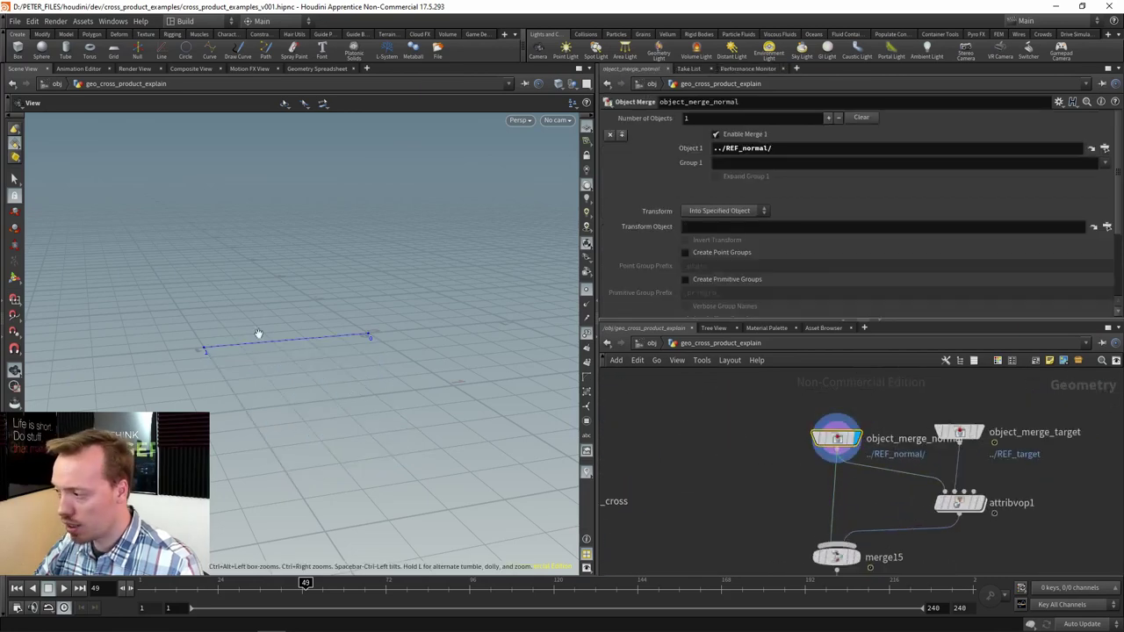
scroll(994, 470, "up", 3)
left_click_drag(994, 469, 875, 489)
left_click(855, 437)
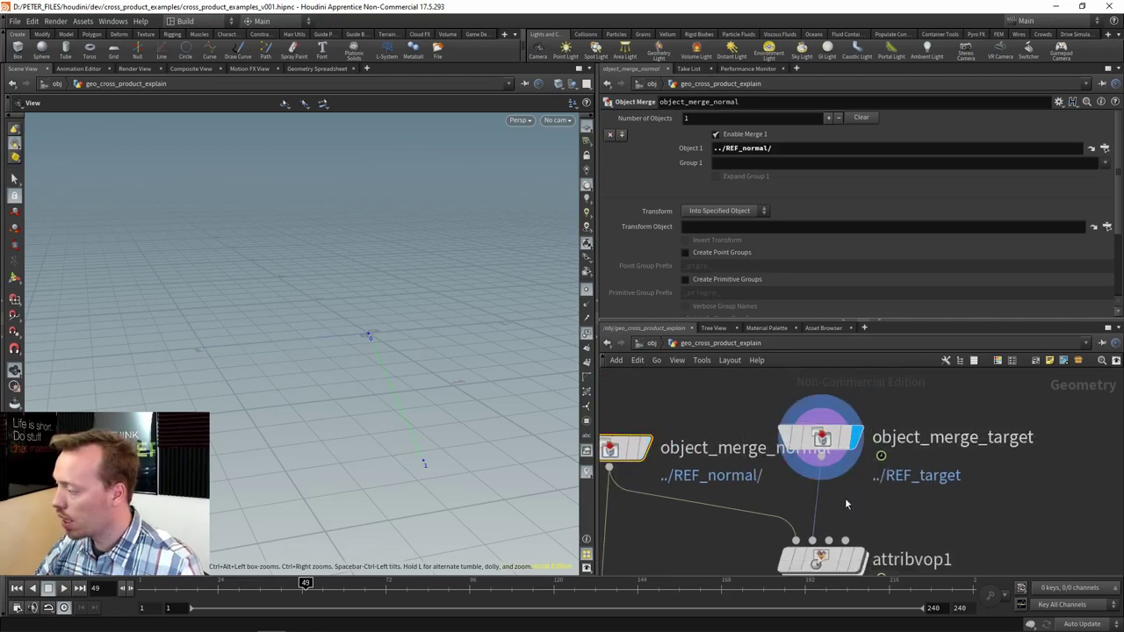
Display attribvop1 and merge15 to view the offset copy of the normal line alone and together with the original.
left_click_drag(904, 526, 901, 436)
left_click(855, 469)
left_click_drag(753, 517, 764, 492)
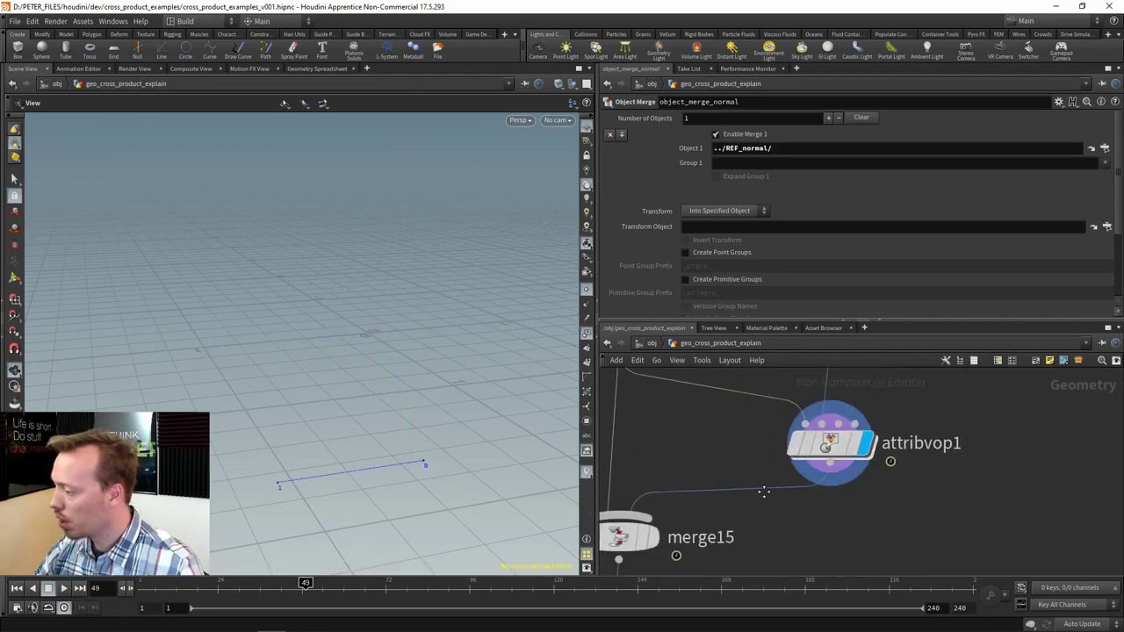
scroll(760, 443, "down", 3)
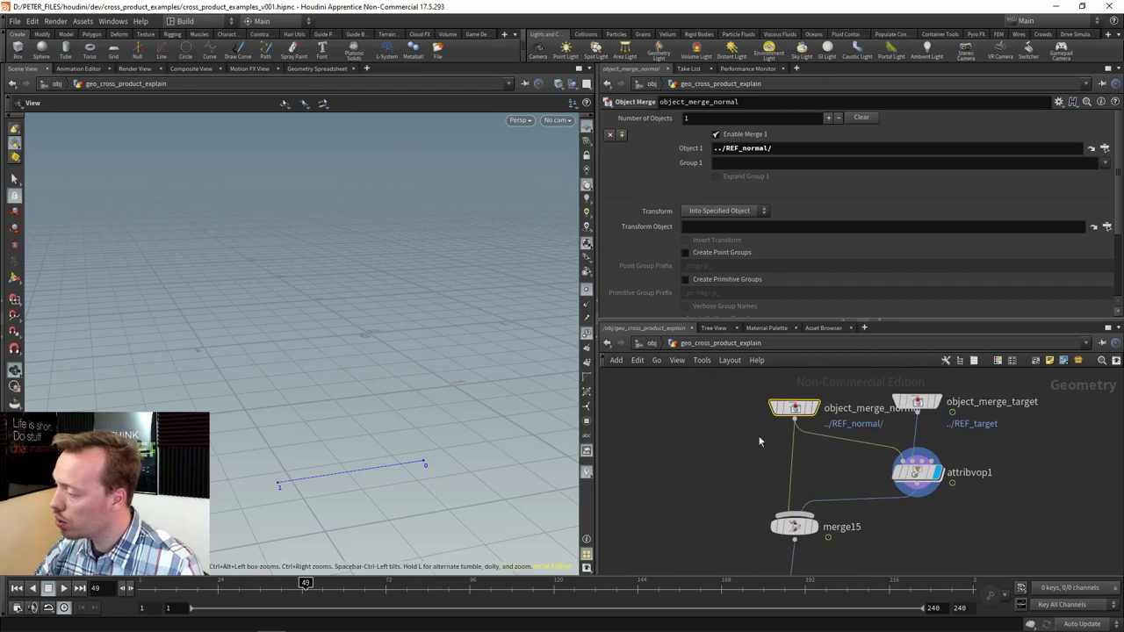
left_click(811, 527)
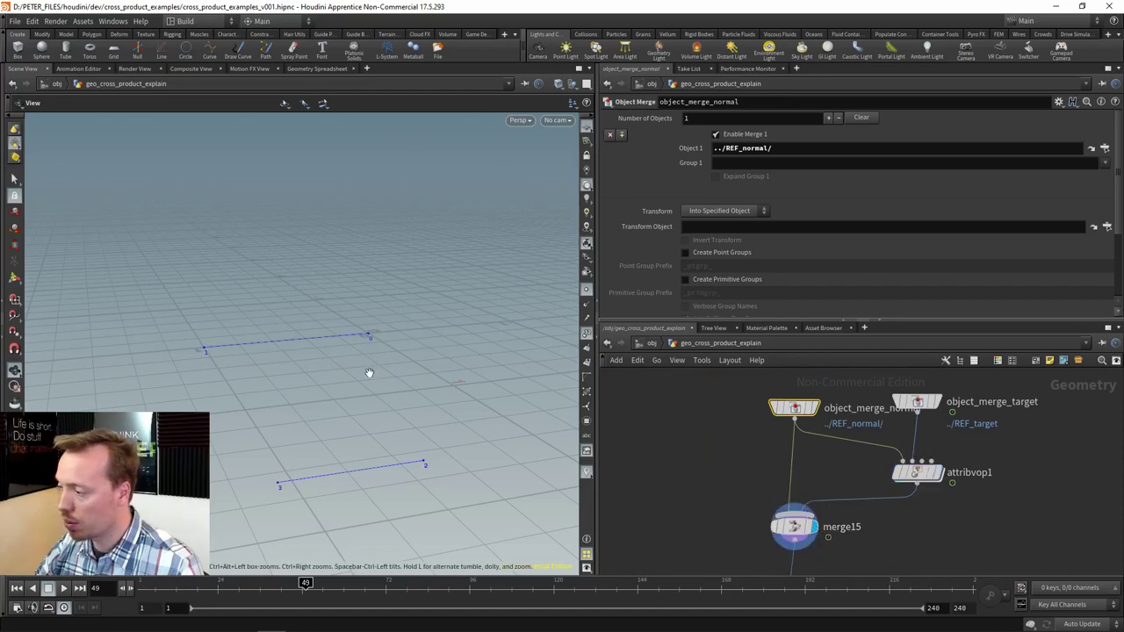
Switch the display between object_merge_normal, object_merge_target and merge15 to compare the input vectors with the merged lines.
left_click(815, 407)
left_click(933, 402)
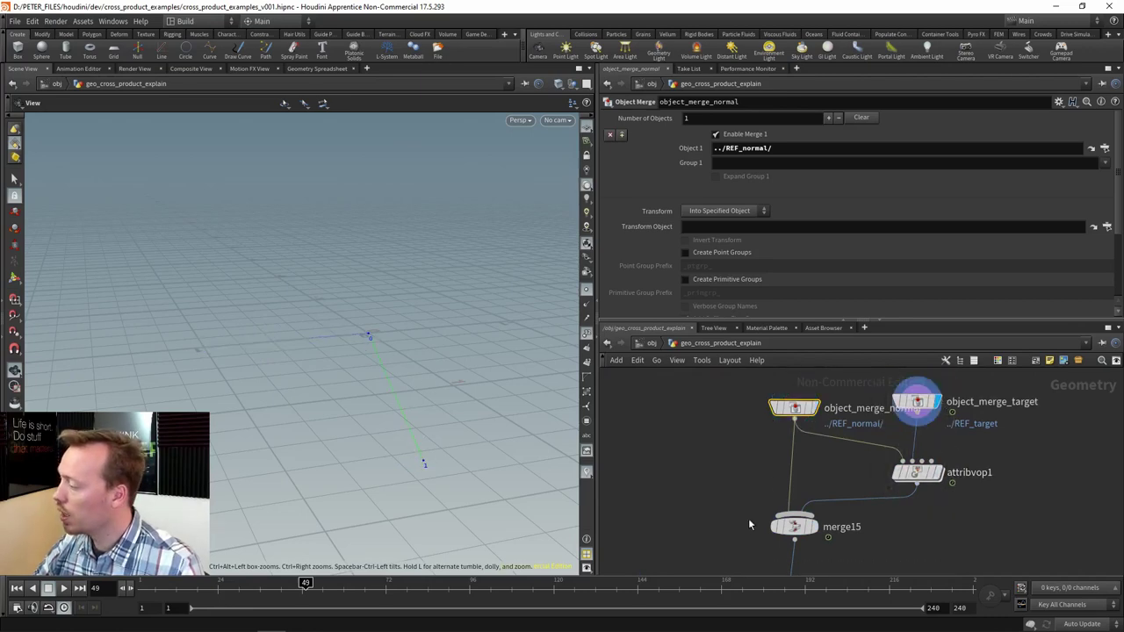
left_click(811, 527)
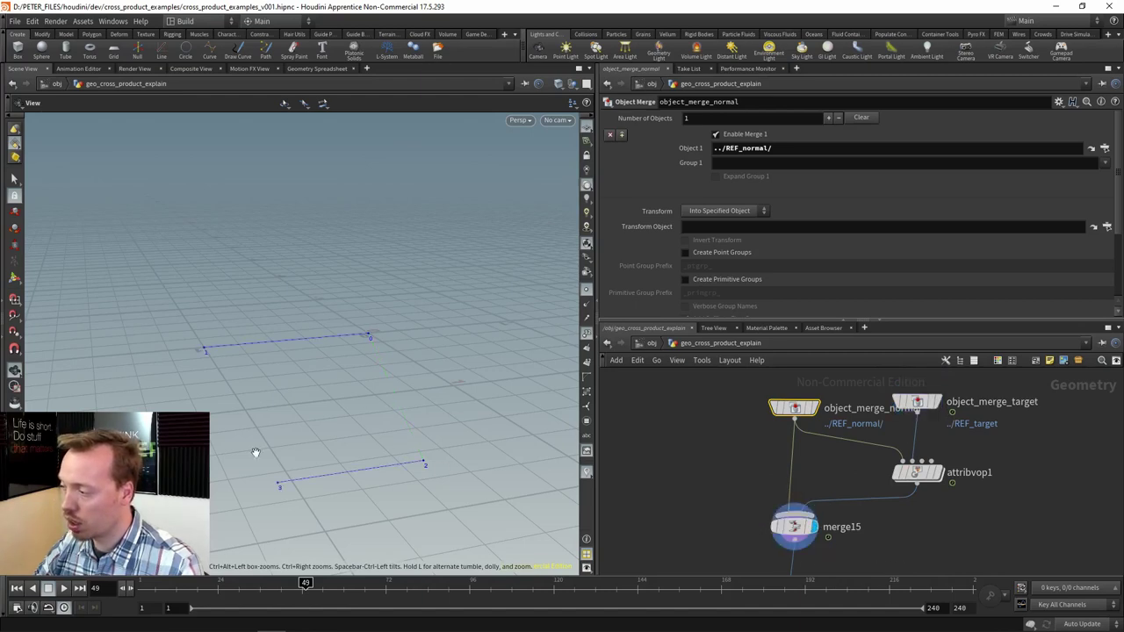
scroll(981, 459, "up", 4)
left_click_drag(981, 455, 1031, 493)
scroll(1031, 494, "down", 3)
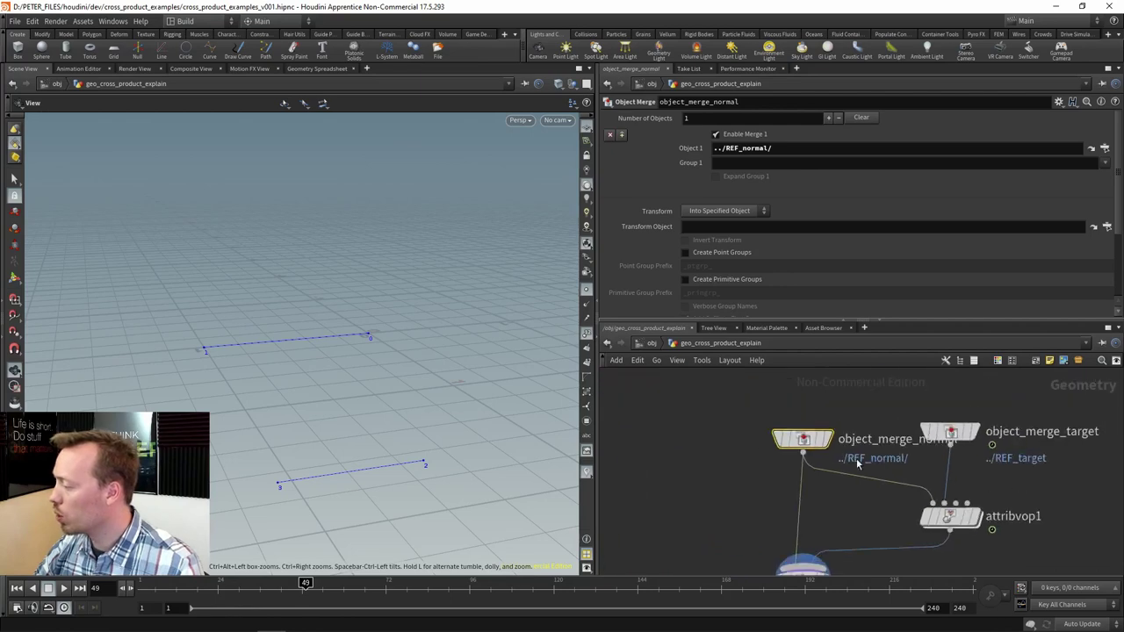
scroll(837, 446, "up", 2)
left_click(820, 439)
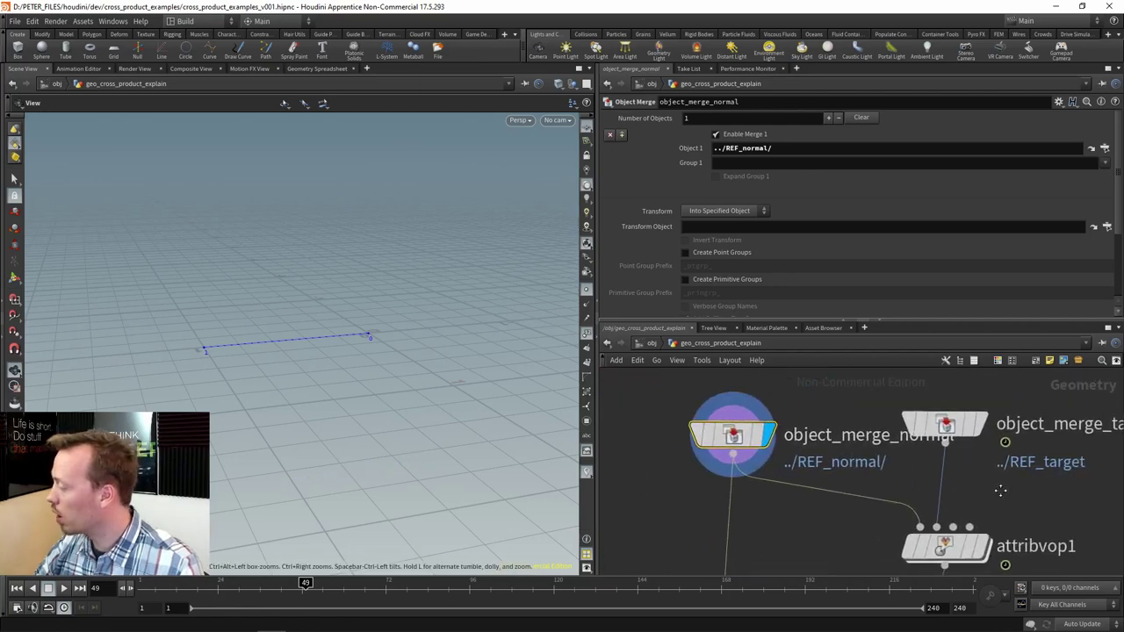
left_click(966, 428)
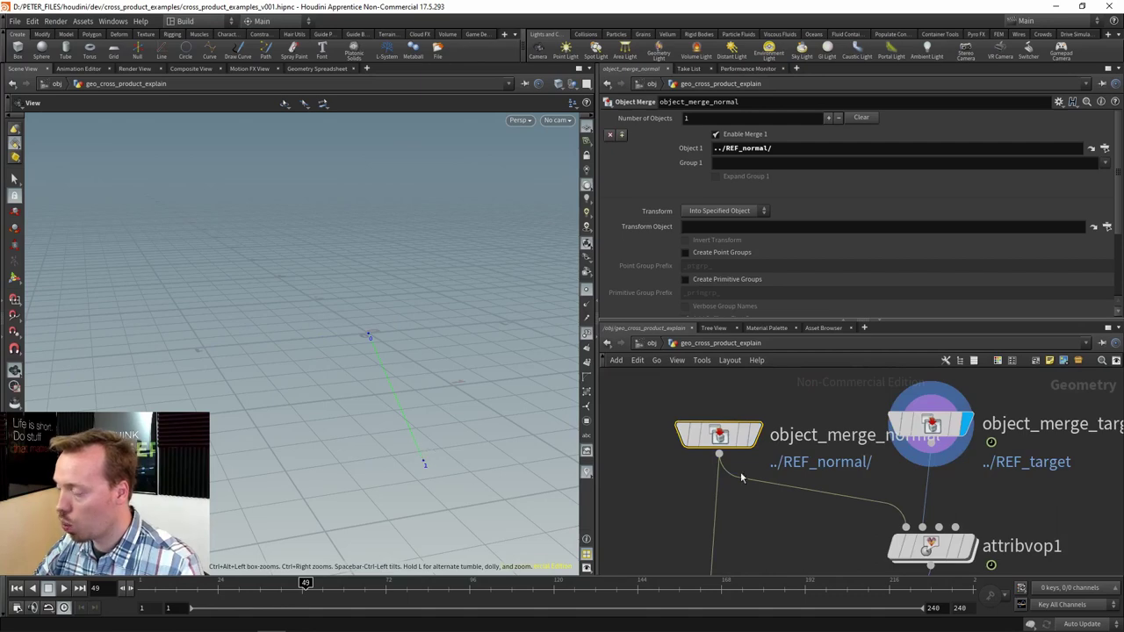
Display attribvop1, open its VOP network, and inspect how getattrib1 reads P from the second input using the integer constant.
left_click_drag(974, 485, 931, 439)
left_click(887, 502)
left_click(921, 498)
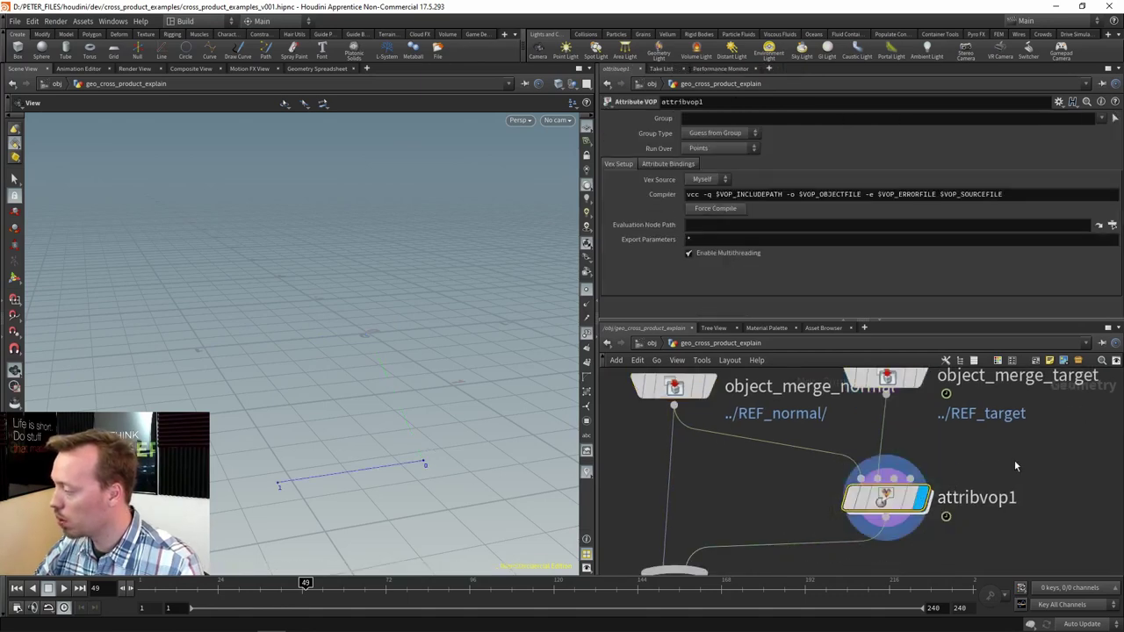
key("i")
left_click_drag(885, 511, 892, 487)
scroll(892, 485, "up", 3)
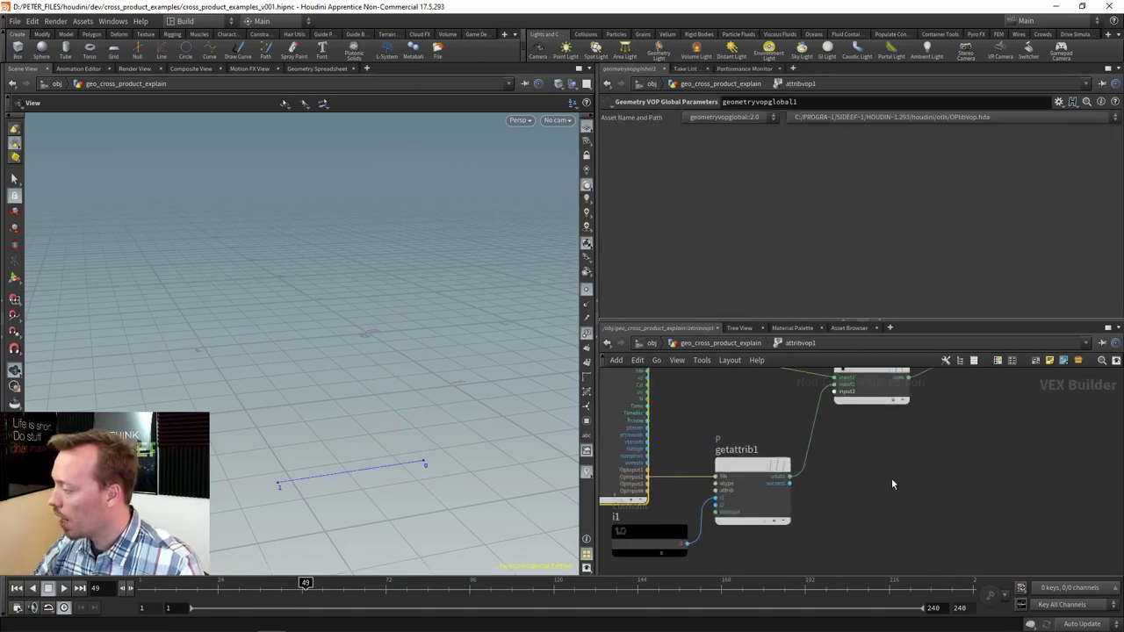
left_click_drag(772, 428, 852, 508)
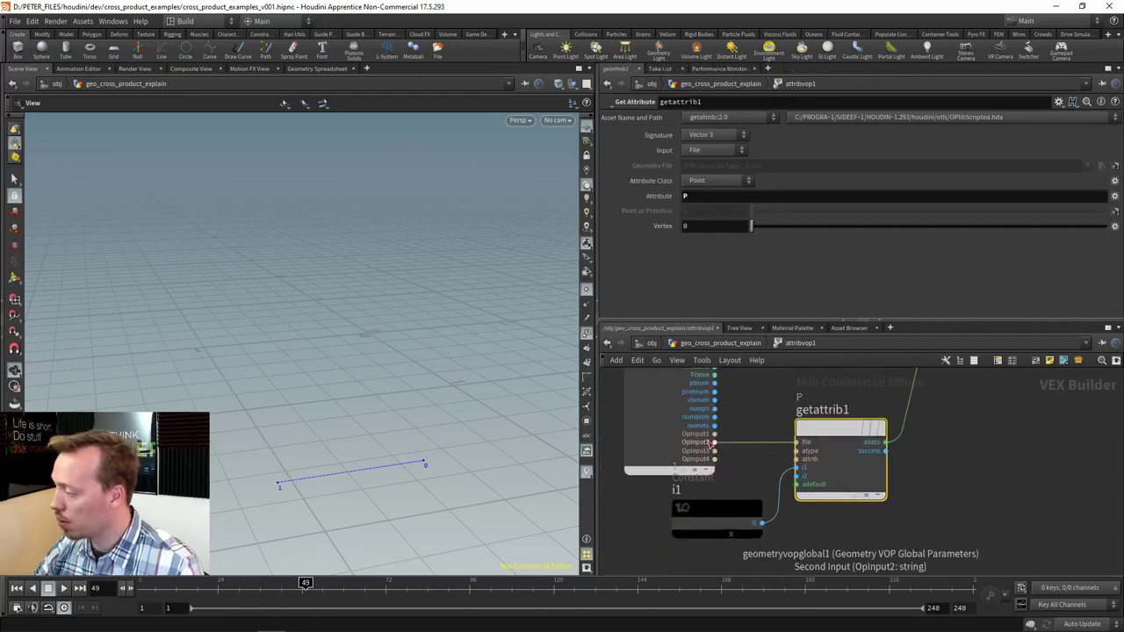
left_click_drag(707, 505, 703, 534)
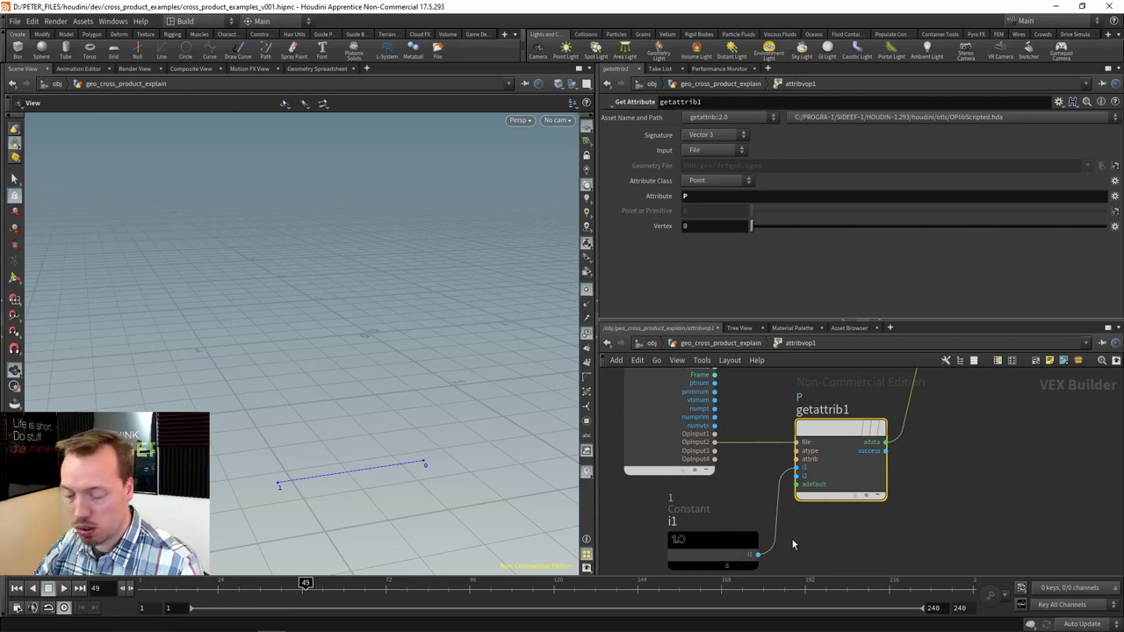
Return to the geometry network, compare object_merge_target with attribvop1 in the viewport, and reopen attribvop1's VOP network.
key("u")
left_click_drag(928, 448, 866, 426)
left_click(899, 427)
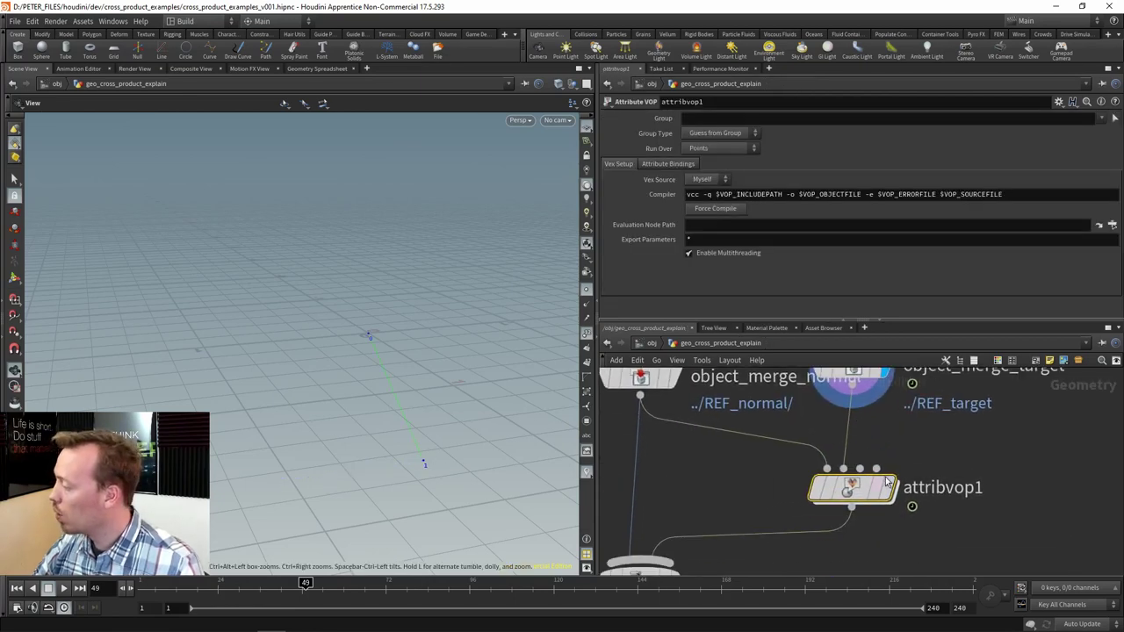
left_click(890, 485)
double_click(829, 486)
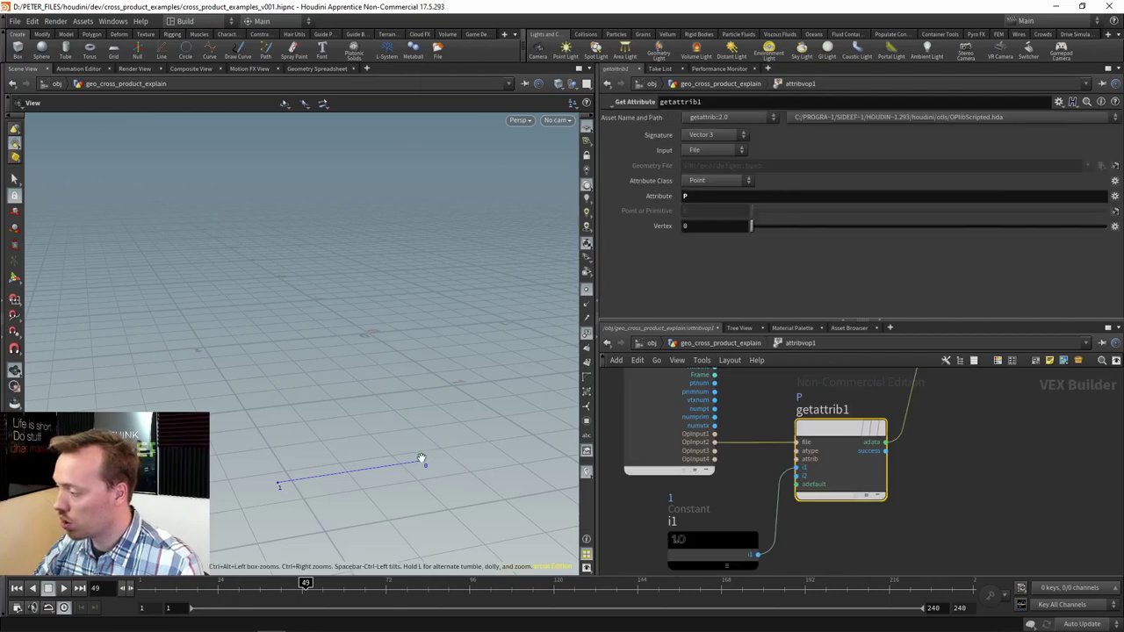
Examine the add1 connections to the output in attribvop1, return to the geometry network, and display merge15.
scroll(901, 498, "down", 3)
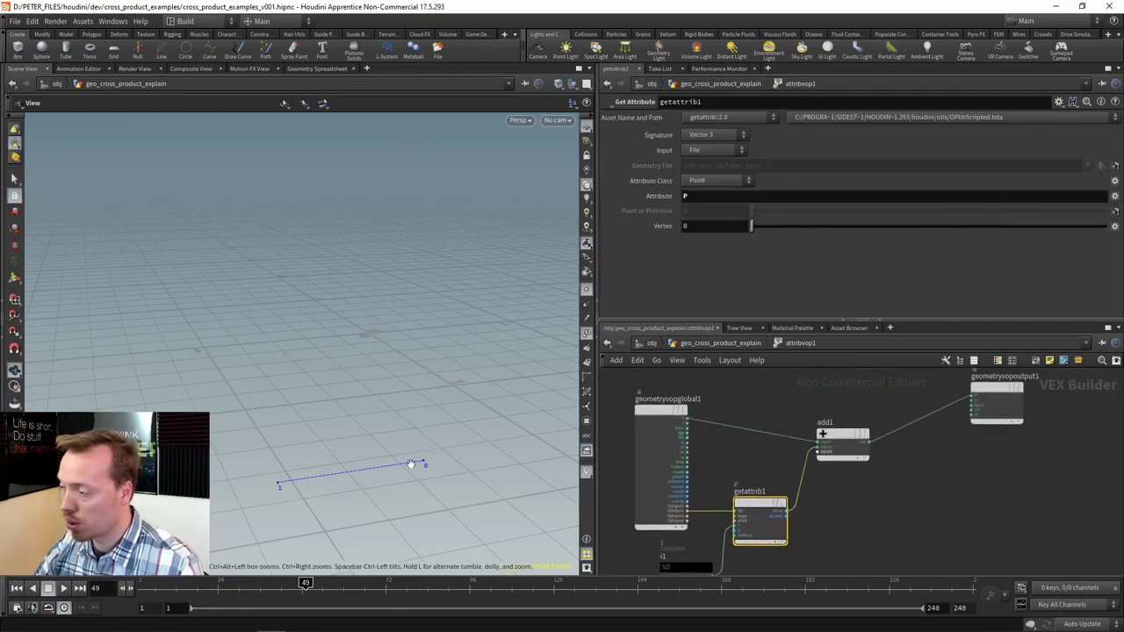
left_click_drag(977, 492, 1072, 405)
key("u")
left_click(751, 491)
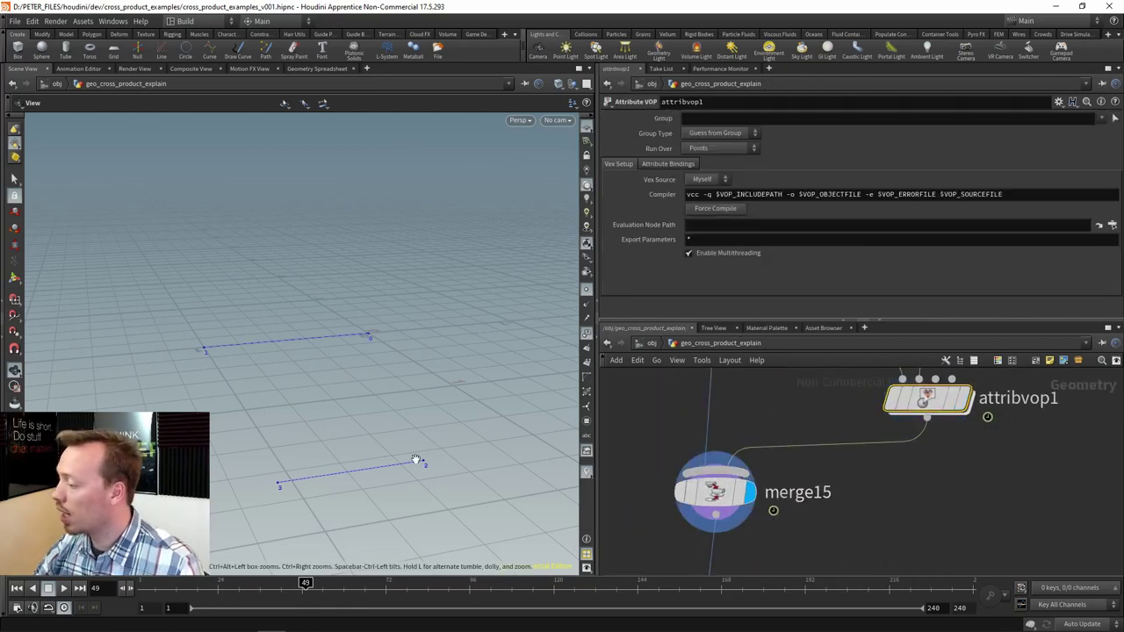
Display skin1, inspect its settings, and switch the viewport from point numbers to primitive numbers.
scroll(725, 465, "down", 6)
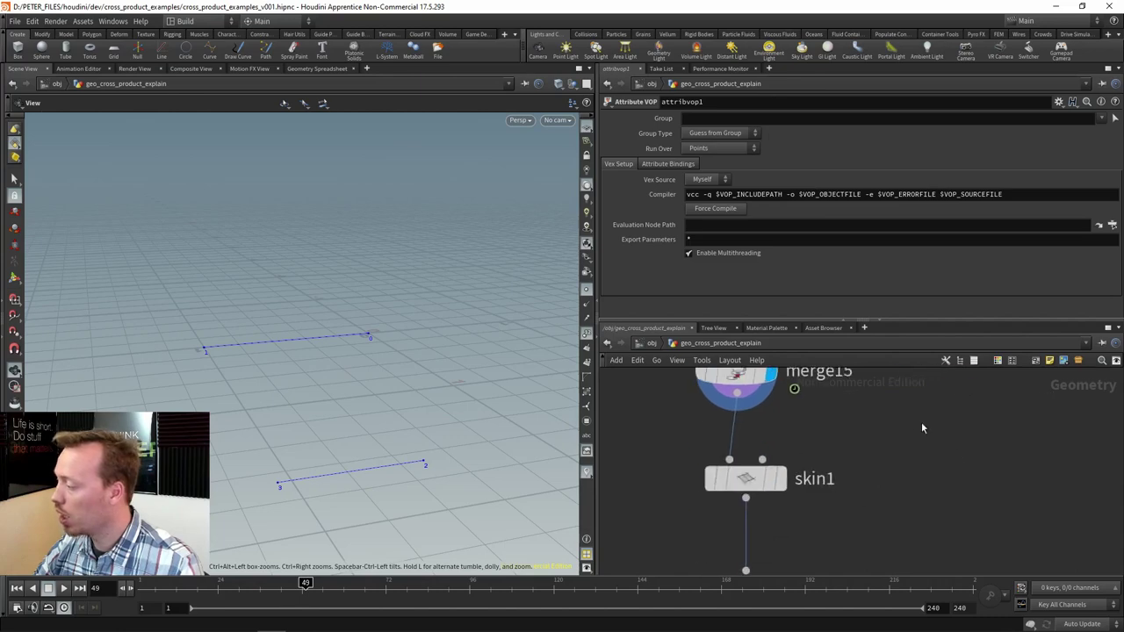
left_click(803, 435)
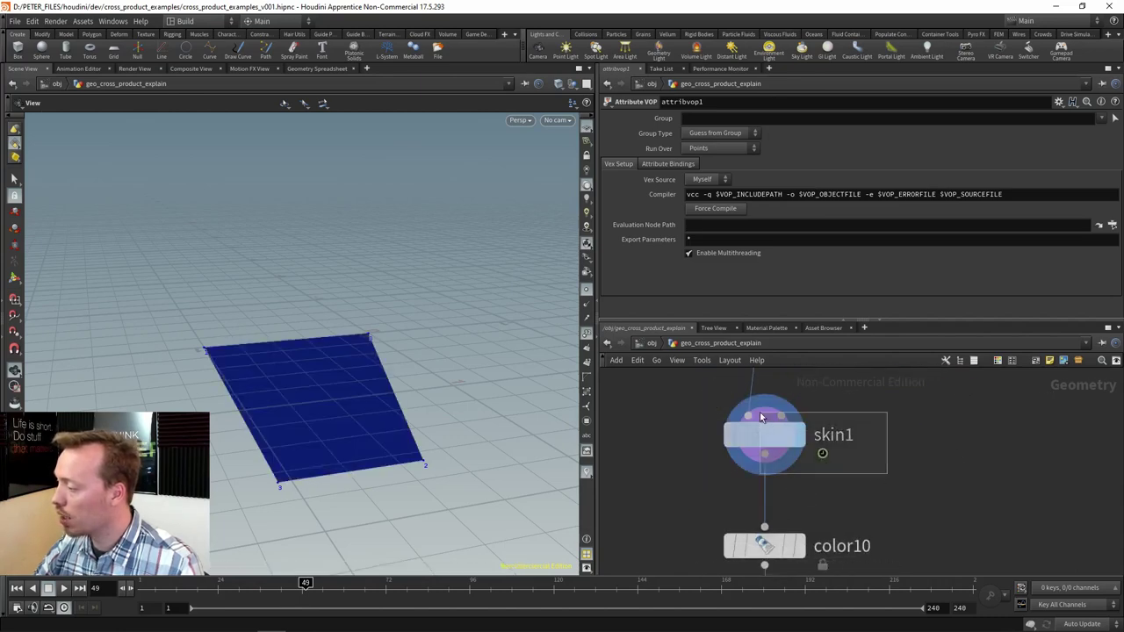
left_click(772, 435)
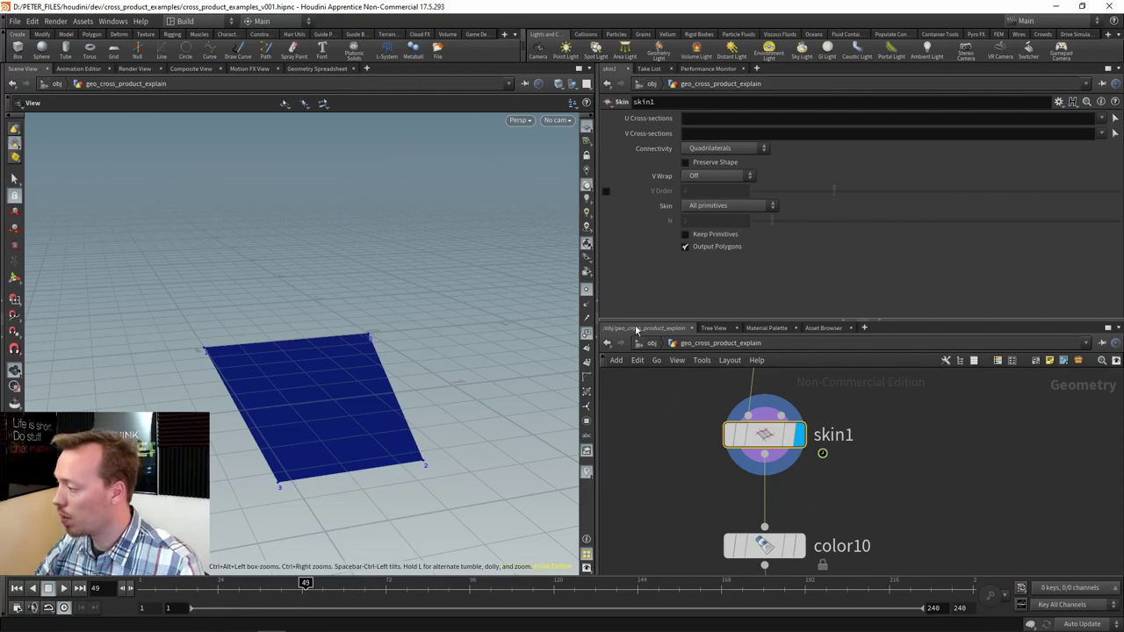
left_click(587, 360)
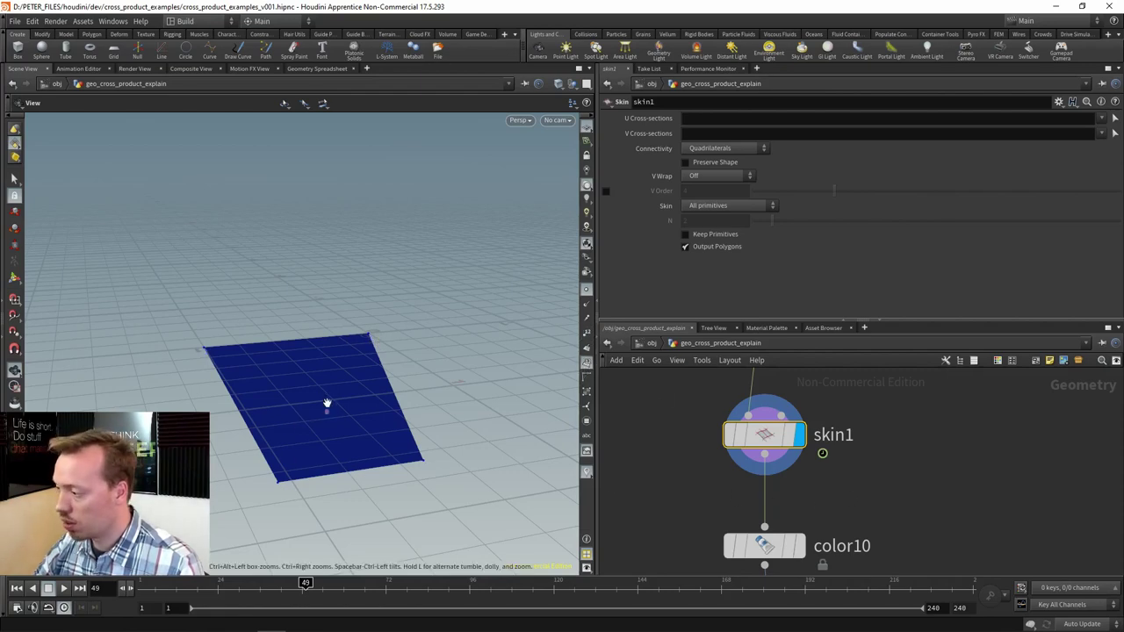
Display color10 and inspect the constant colour it assigns to the parallelogram.
scroll(903, 480, "down", 5)
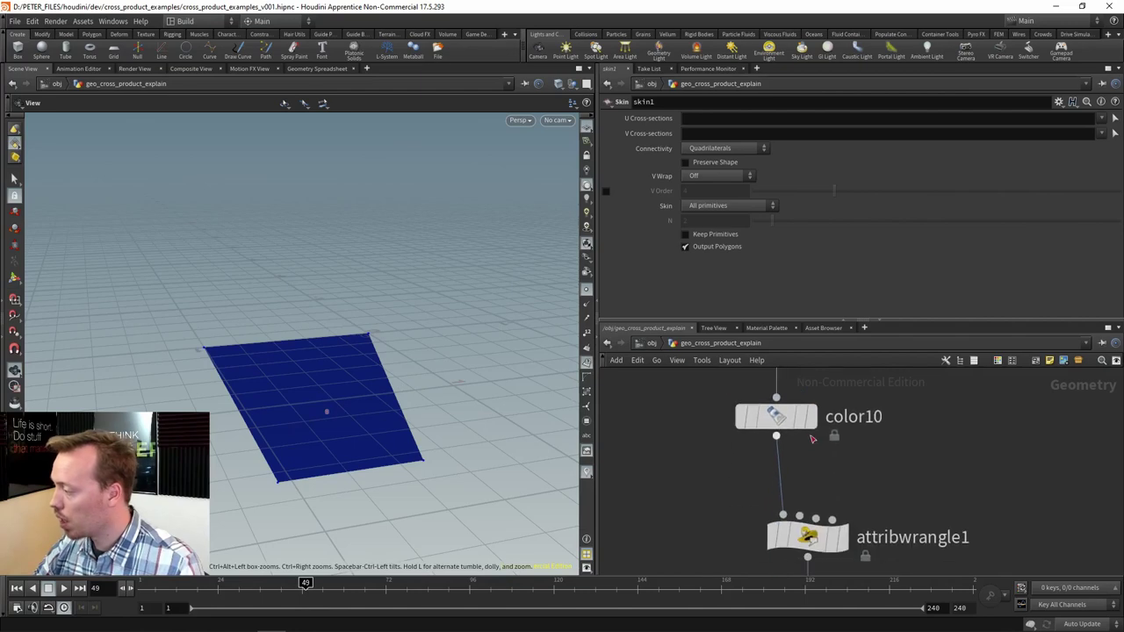
left_click(804, 420)
left_click(792, 419)
Display attribwrangle1 and inspect the VEX expression that sets the parallelogram's alpha.
left_click_drag(910, 474, 856, 386)
left_click(739, 453)
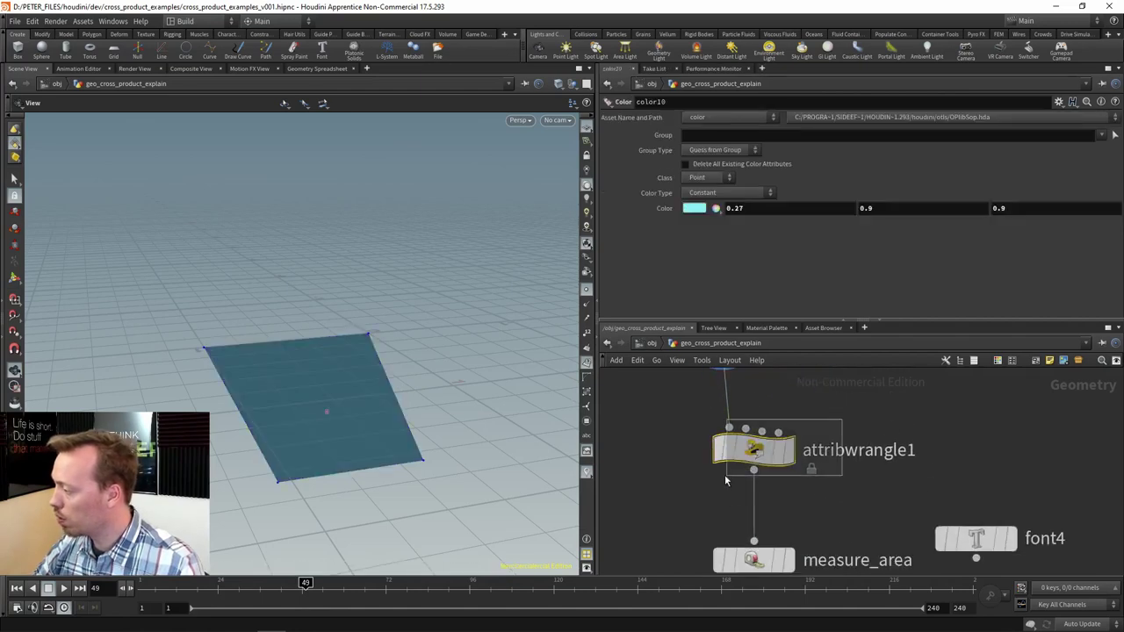
left_click(789, 452)
left_click_drag(829, 485, 829, 464)
Display measure_area, inspect its settings, and show the available measurement types.
scroll(830, 464, "down", 3)
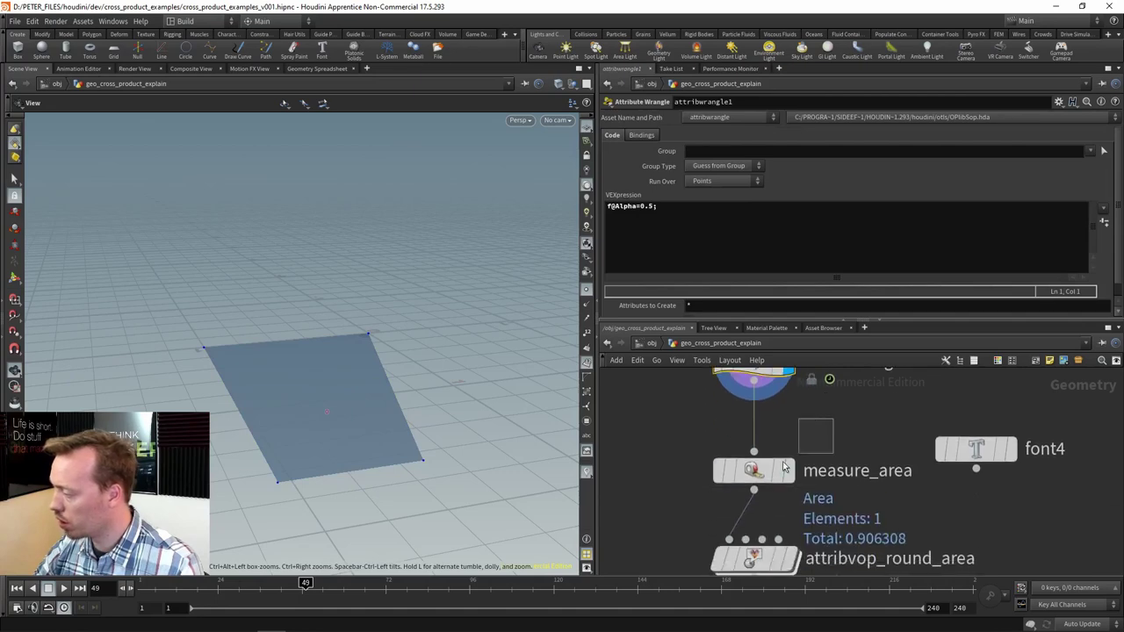
left_click_drag(834, 419, 678, 506)
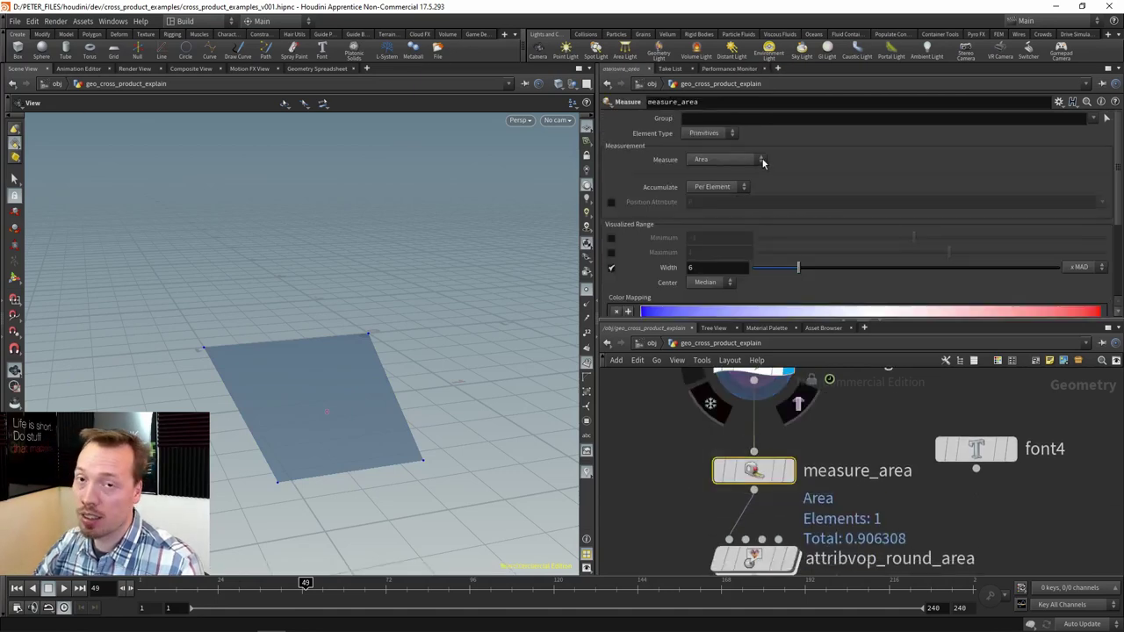
left_click_drag(857, 474, 831, 393)
left_click(763, 391)
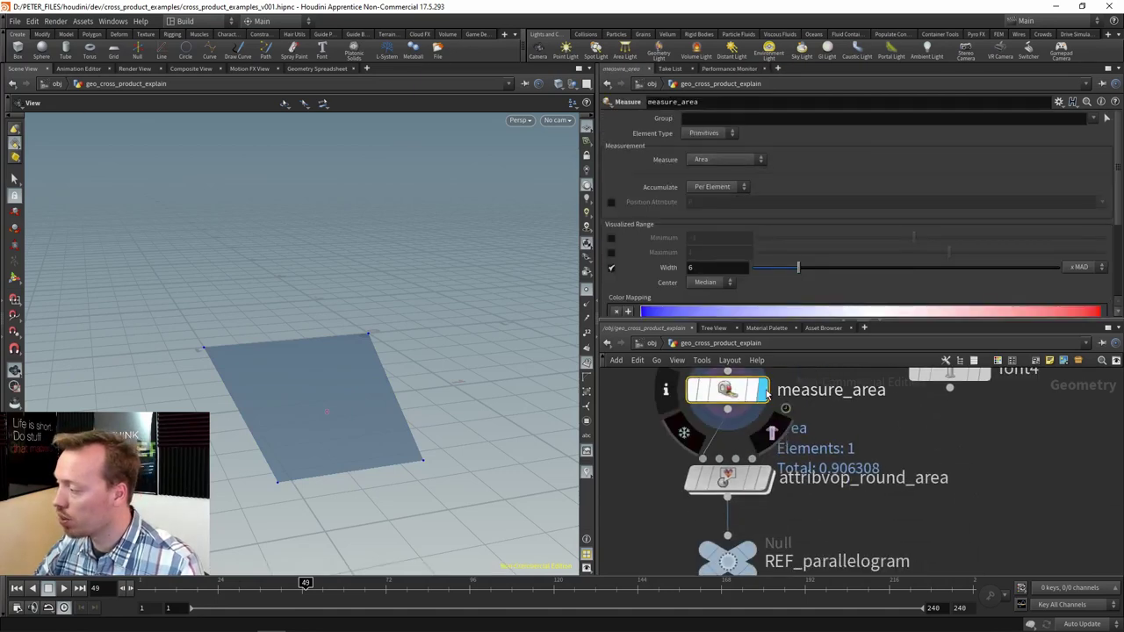
right_click(726, 398)
left_click(933, 447)
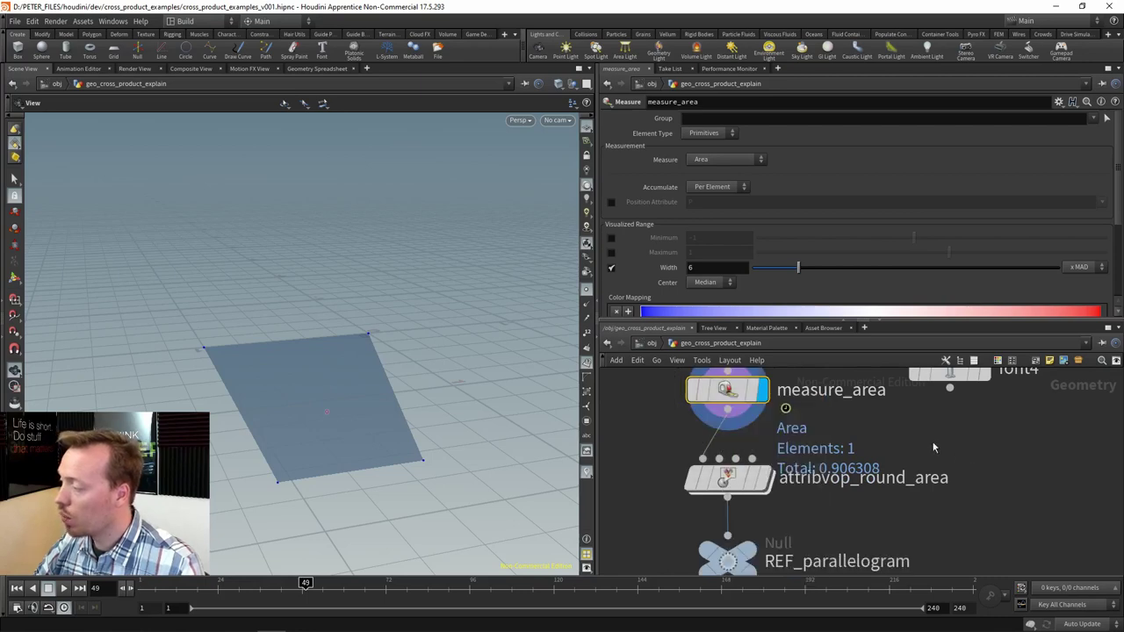
left_click_drag(933, 446, 953, 496)
left_click(732, 159)
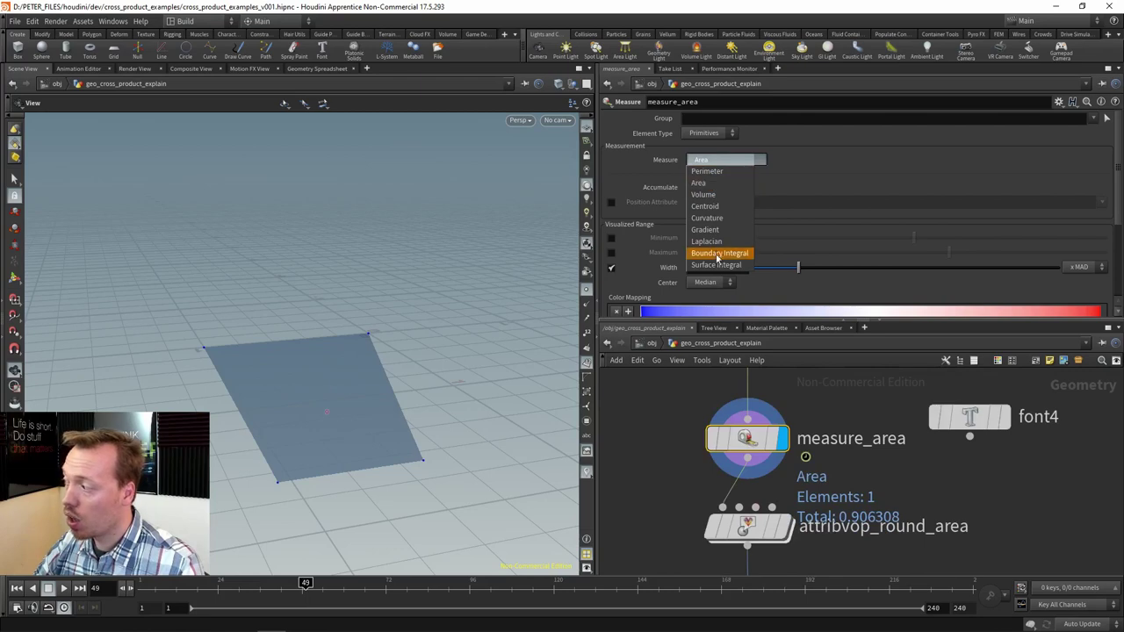
Open the geometry spreadsheet for measure_area and scrub the timeline to frame 87 to compare its area values.
left_click(978, 495)
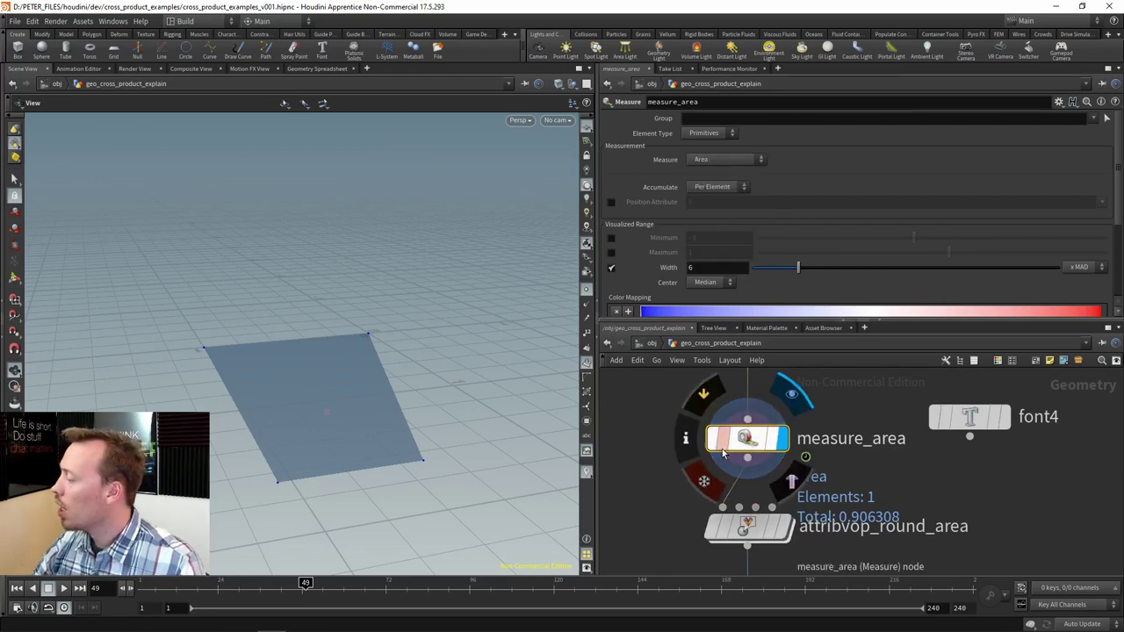
right_click(744, 411)
left_click(777, 463)
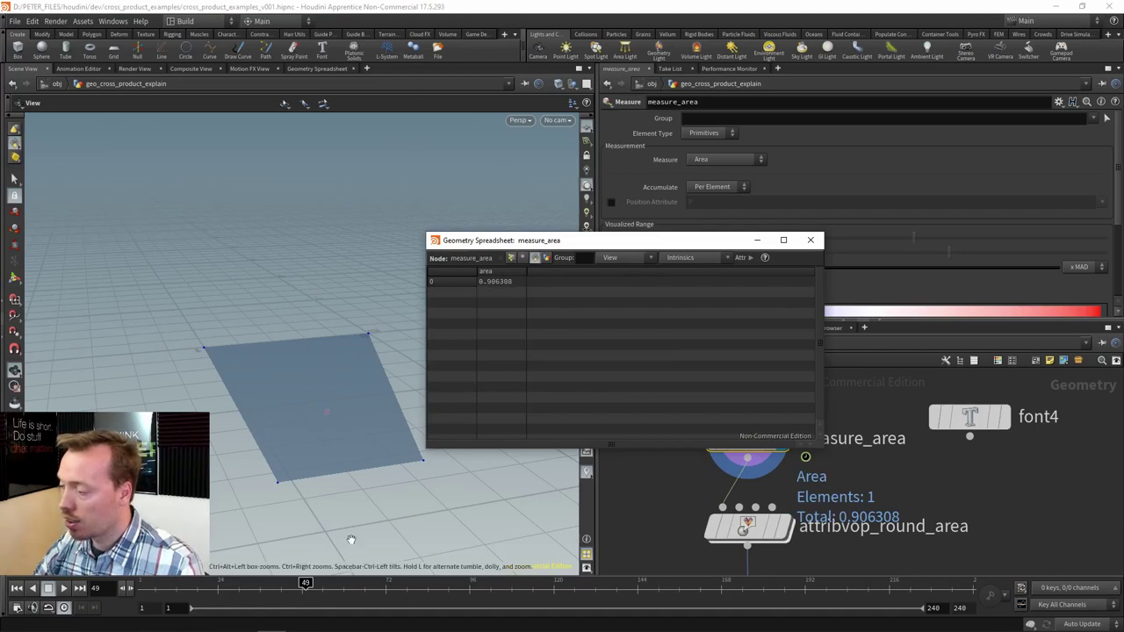
left_click_drag(295, 596, 437, 583)
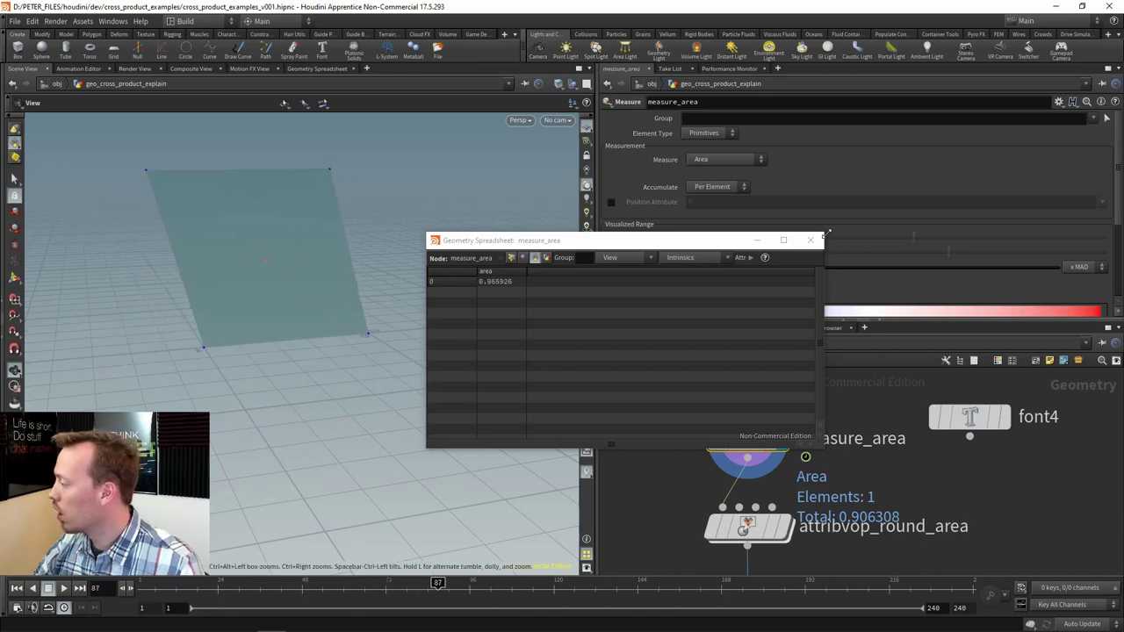
left_click(812, 240)
Inspect the rounding network and area_string binding inside attribvop_round_area, return to the geometry network, and display REF_parallelogram.
left_click_drag(1022, 519, 1031, 399)
left_click_drag(818, 450, 779, 411)
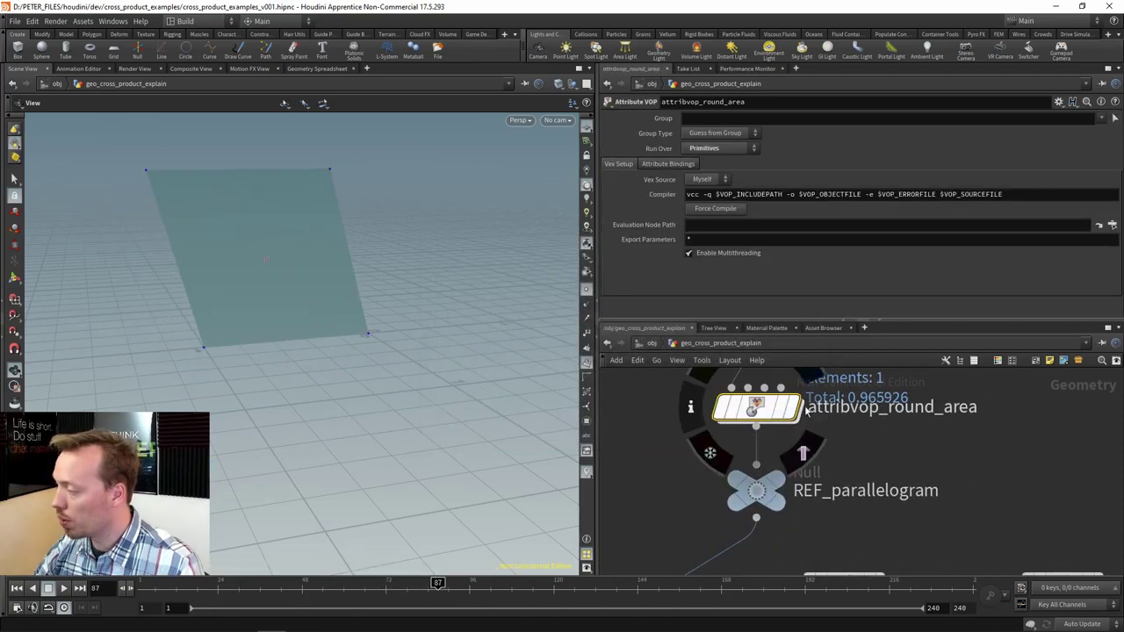
left_click_drag(890, 408, 931, 452)
left_click(931, 453)
double_click(765, 408)
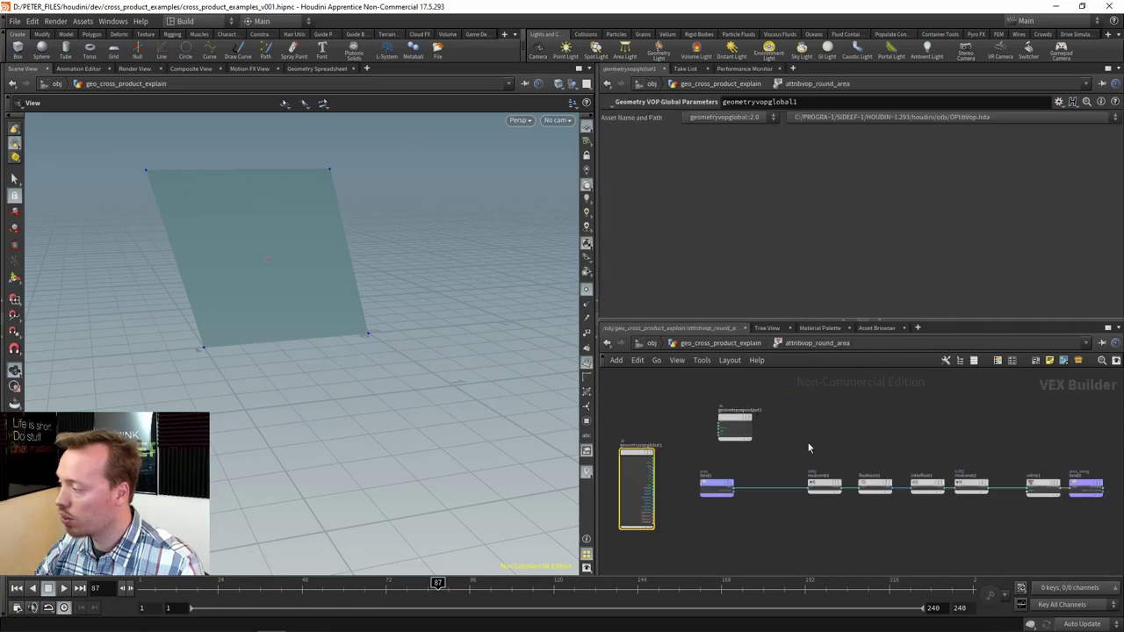
scroll(779, 502, "up", 5)
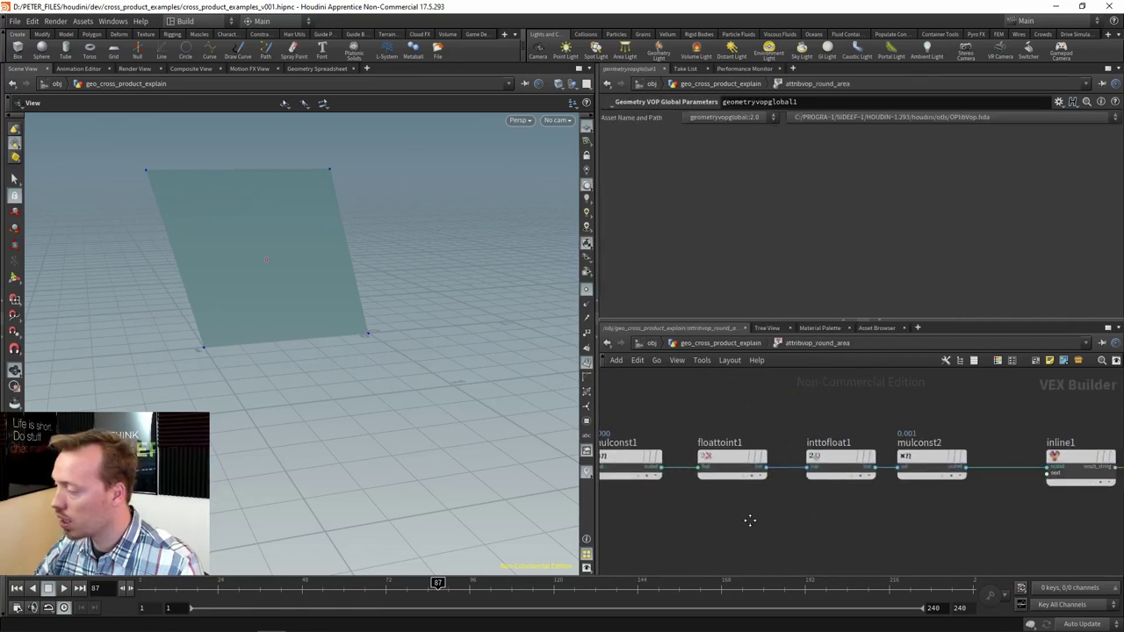
left_click_drag(1050, 417, 711, 409)
left_click_drag(929, 426, 881, 506)
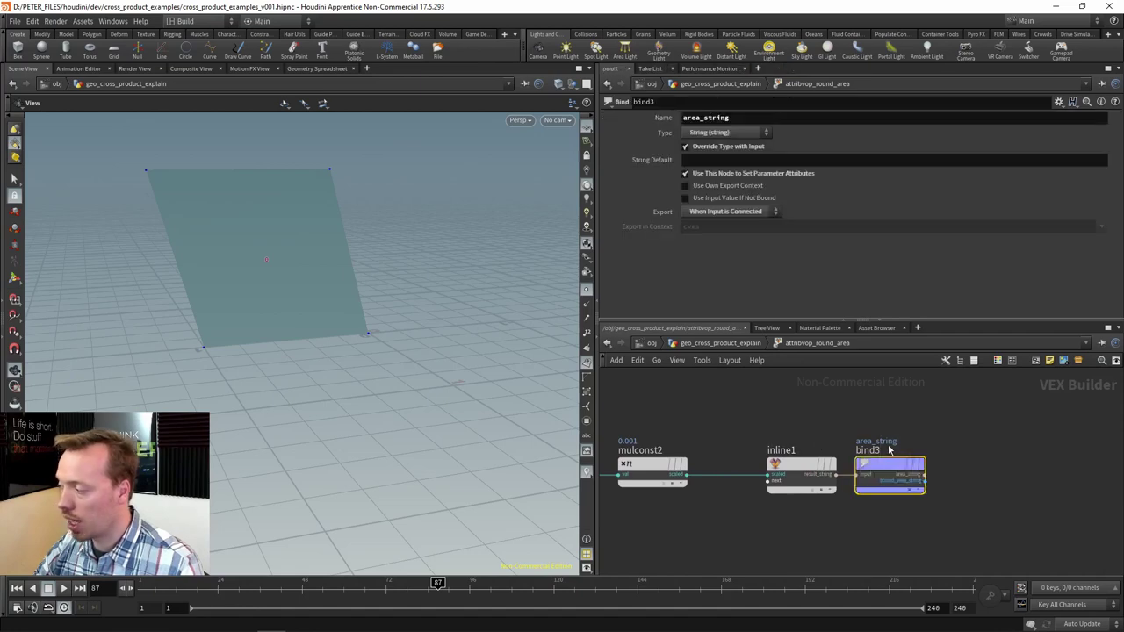
key("u")
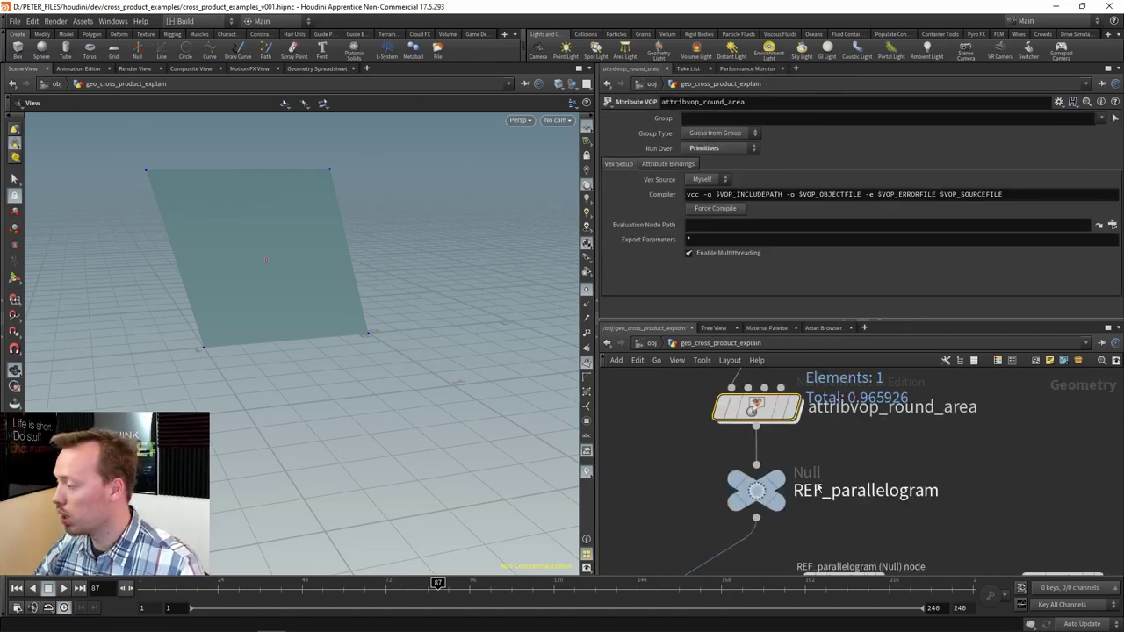
left_click(780, 482)
Display polywire4 and scrub the timeline to frame 11 to examine the right-angle markers.
scroll(952, 421, "down", 4)
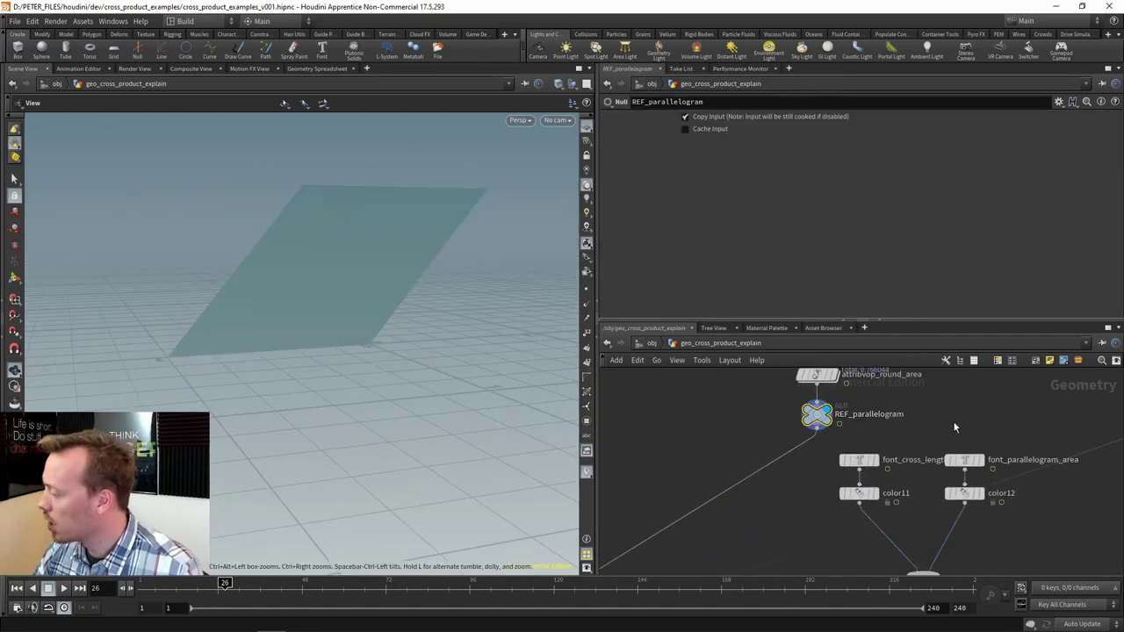
scroll(785, 522, "down", 5)
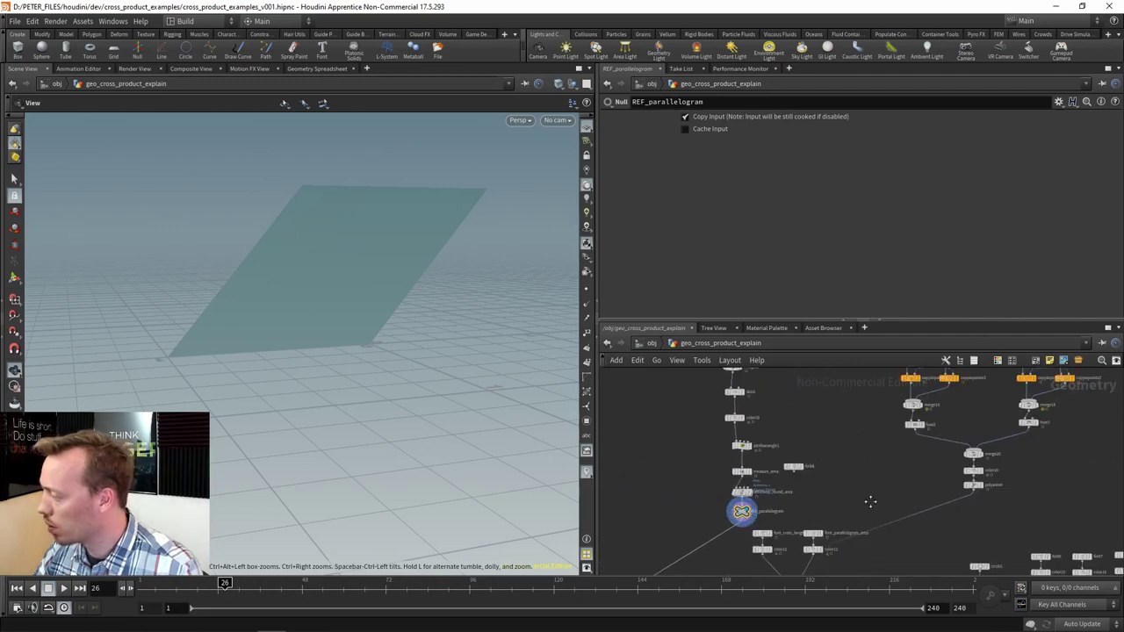
left_click_drag(811, 453, 1054, 355)
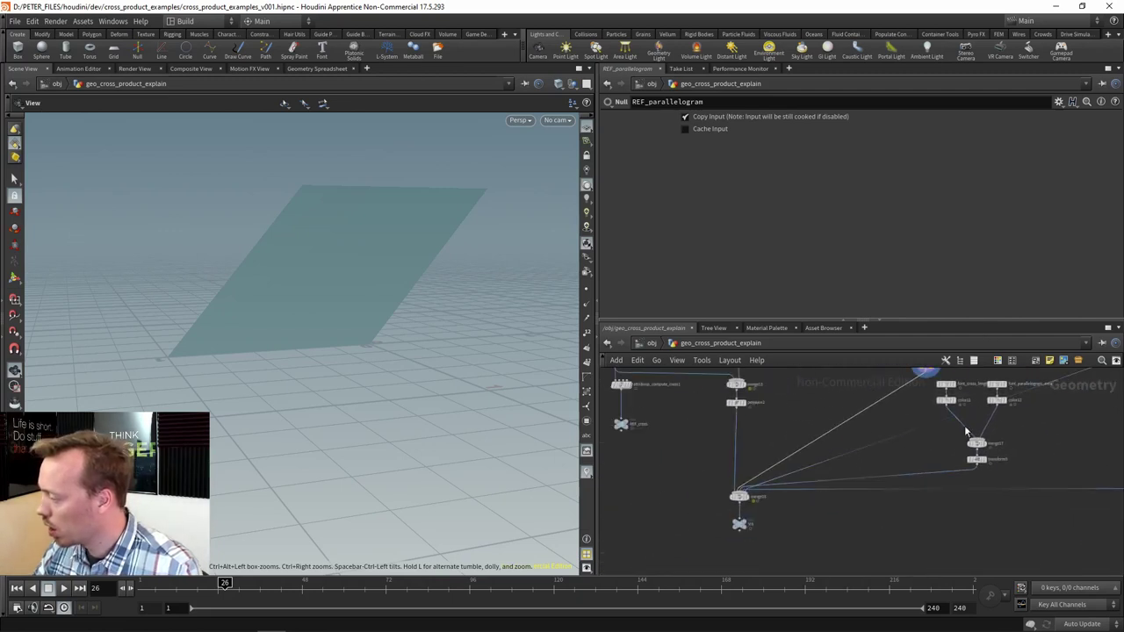
left_click_drag(966, 431, 696, 522)
scroll(916, 423, "up", 4)
scroll(918, 413, "up", 2)
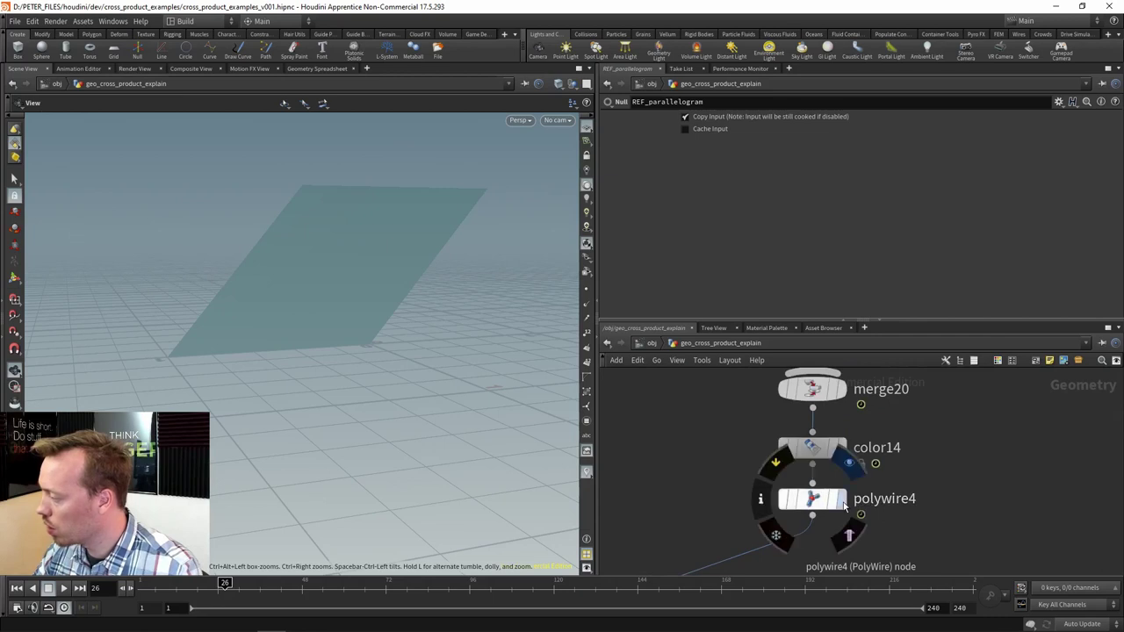
left_click(841, 499)
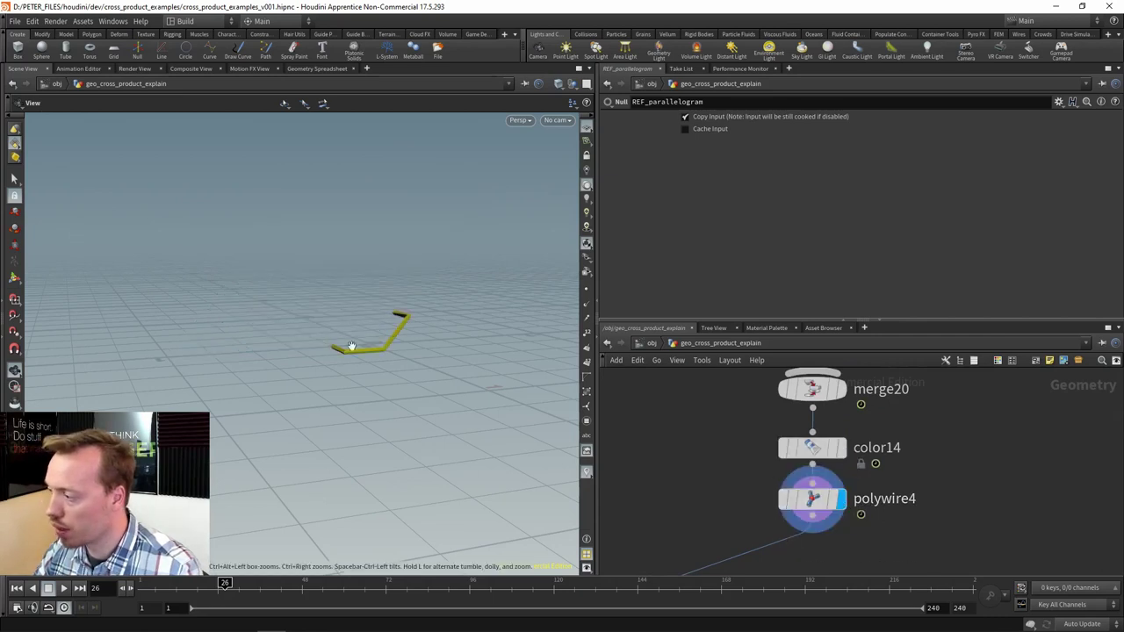
mouse_move(187, 586)
left_mouse_down()
mouse_move(300, 582)
mouse_move(173, 584)
left_mouse_up()
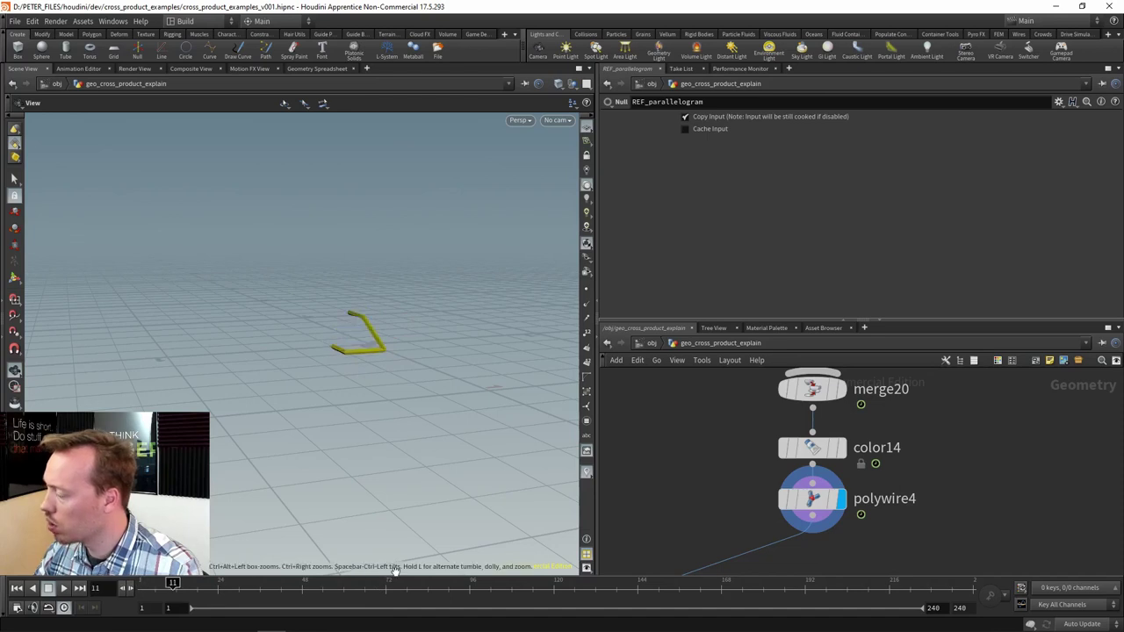
Display the object merge that references REF_normal and inspect its settings.
scroll(708, 444, "down", 4)
left_click_drag(703, 430, 810, 494)
scroll(763, 442, "up", 4)
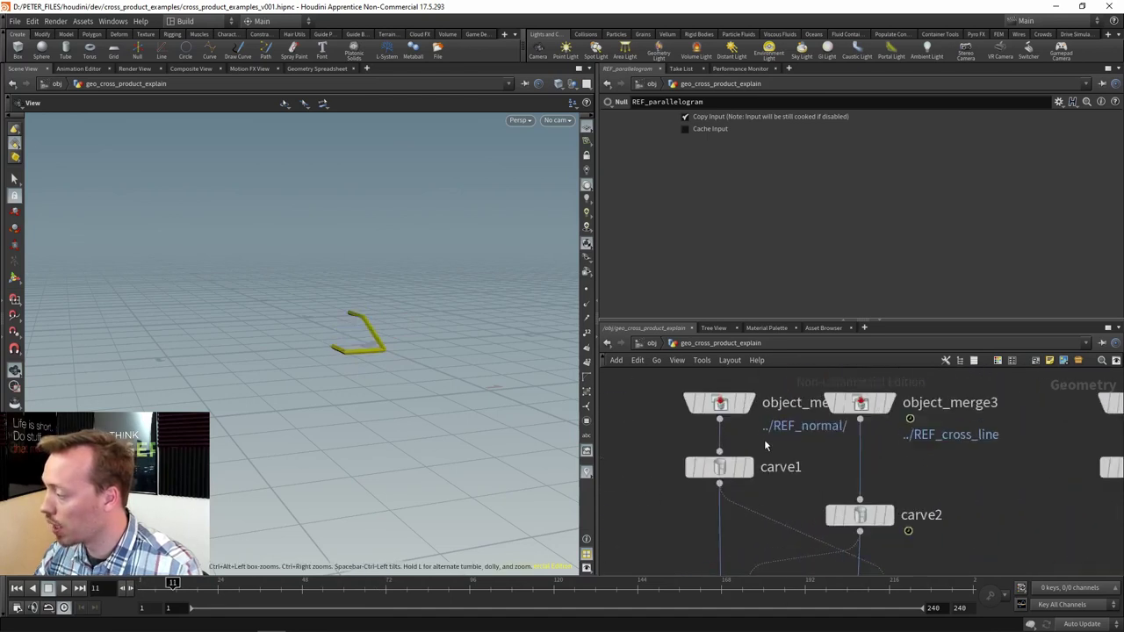
left_click_drag(793, 444, 802, 463)
scroll(775, 441, "up", 3)
left_click(746, 411)
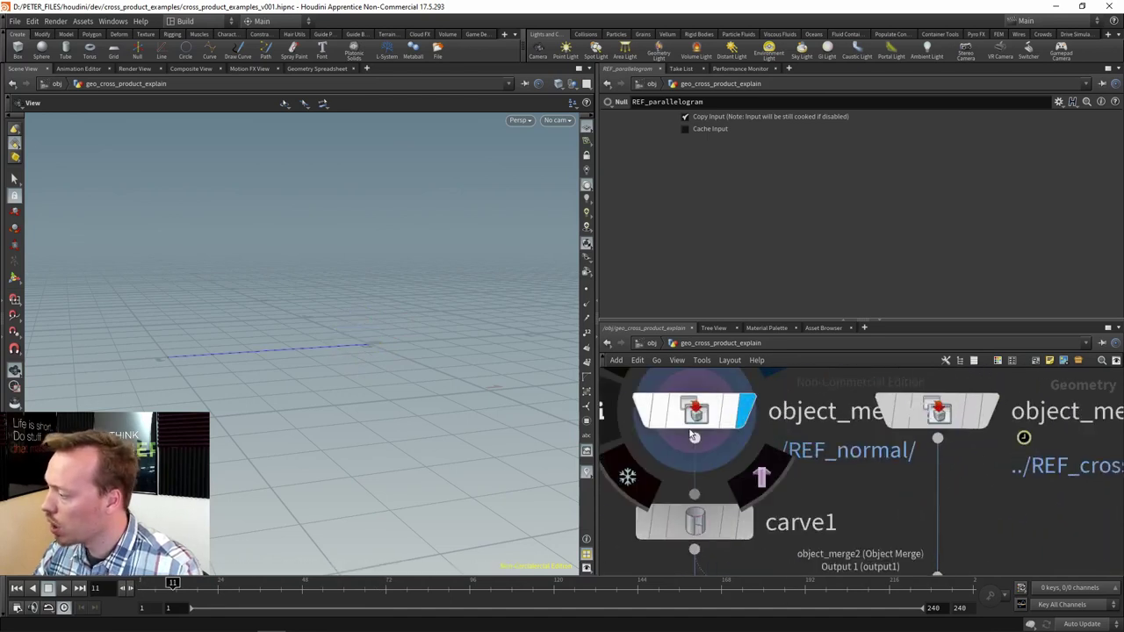
left_click(690, 414)
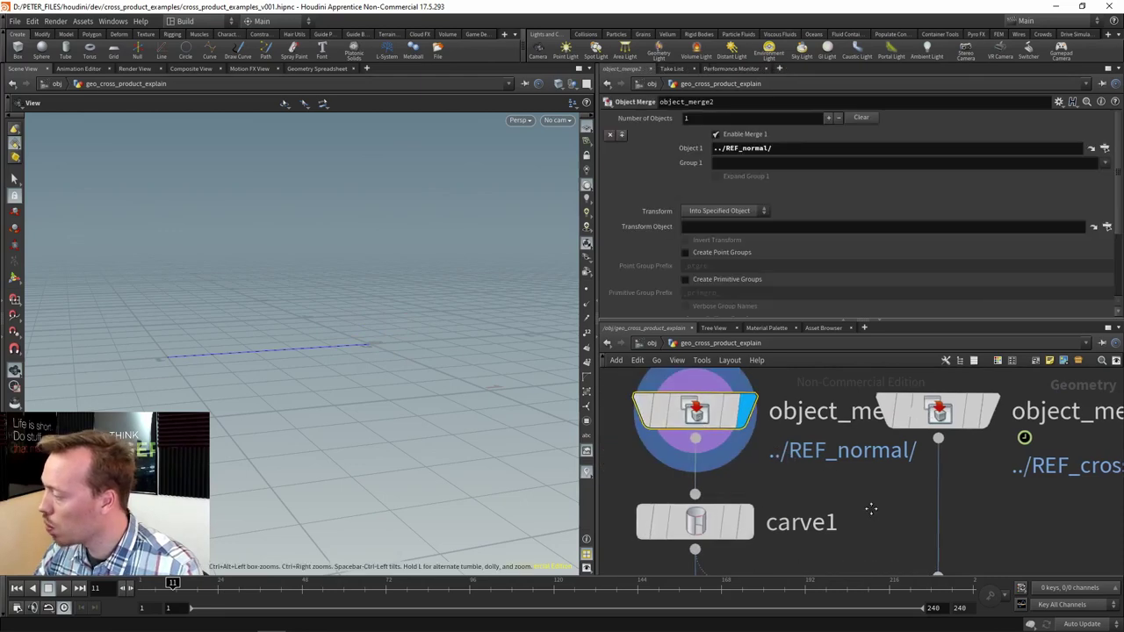
Inspect carve1's Second U setting, display its shortened line, and turn on point numbers in the viewport.
left_click_drag(870, 509, 876, 424)
left_click(700, 436)
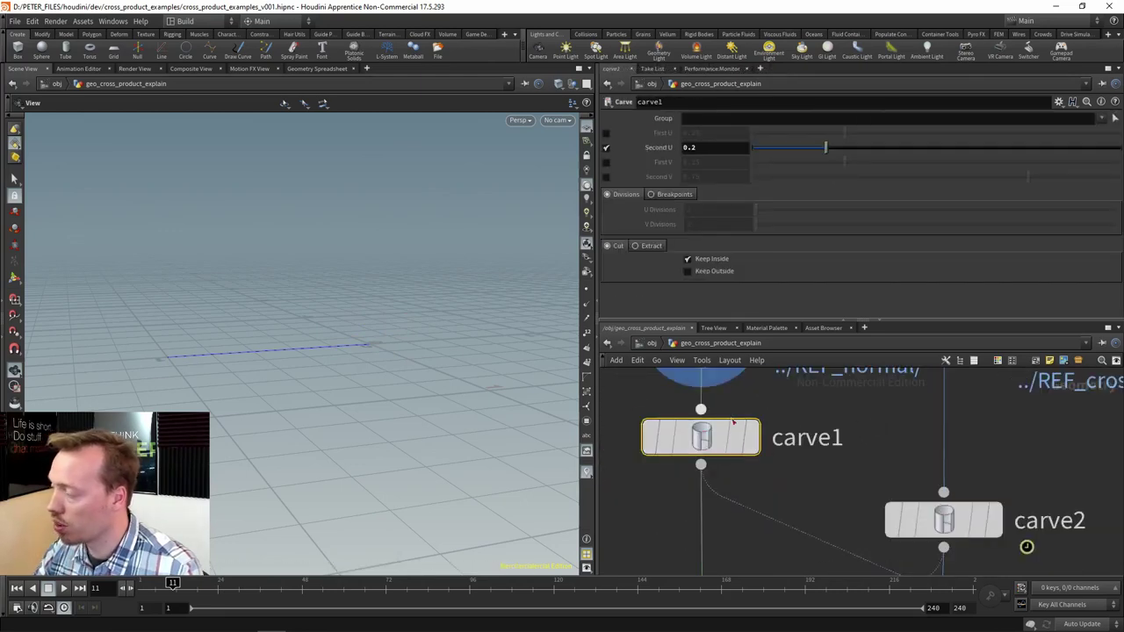
left_click(751, 437)
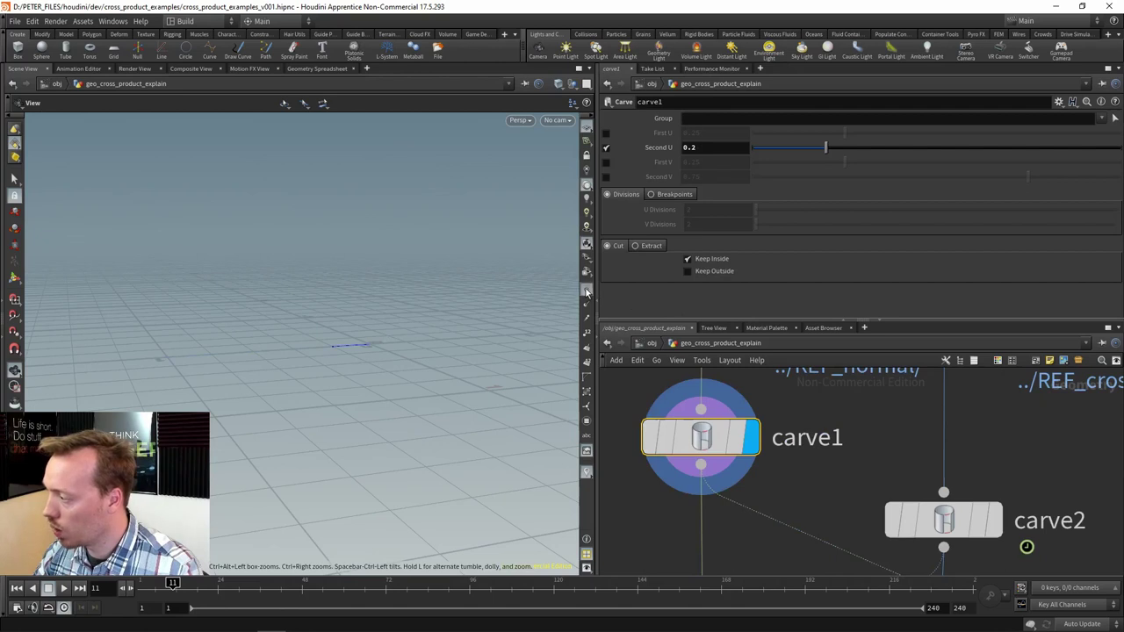
left_click(587, 333)
Display object_merge3, which references REF_cross_line, and its shortened version at carve2.
left_click_drag(879, 435, 744, 524)
left_click(825, 433)
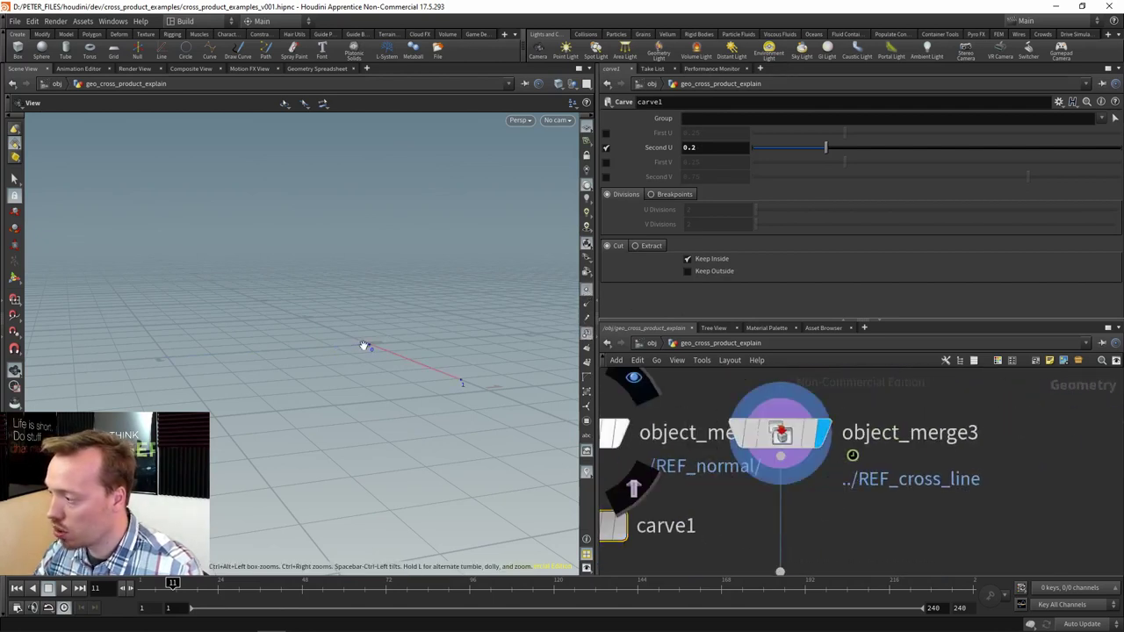
left_click_drag(865, 525, 867, 357)
left_click(826, 428)
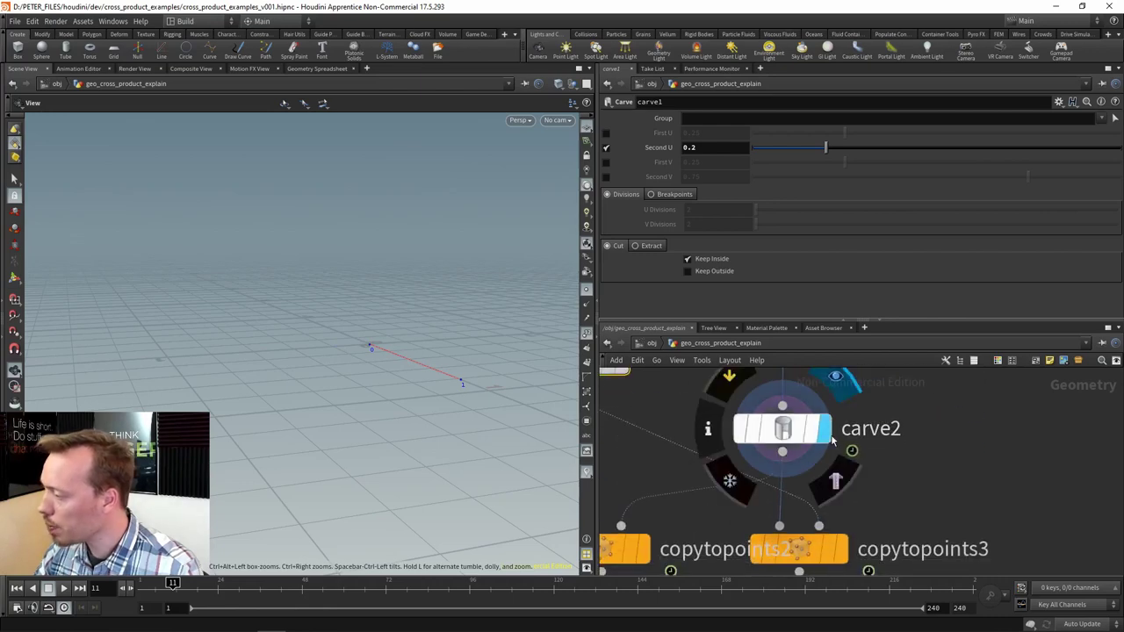
Display copytopoints2, inspect its source group and target points, and compare it with copytopoints3.
left_click_drag(662, 481, 761, 449)
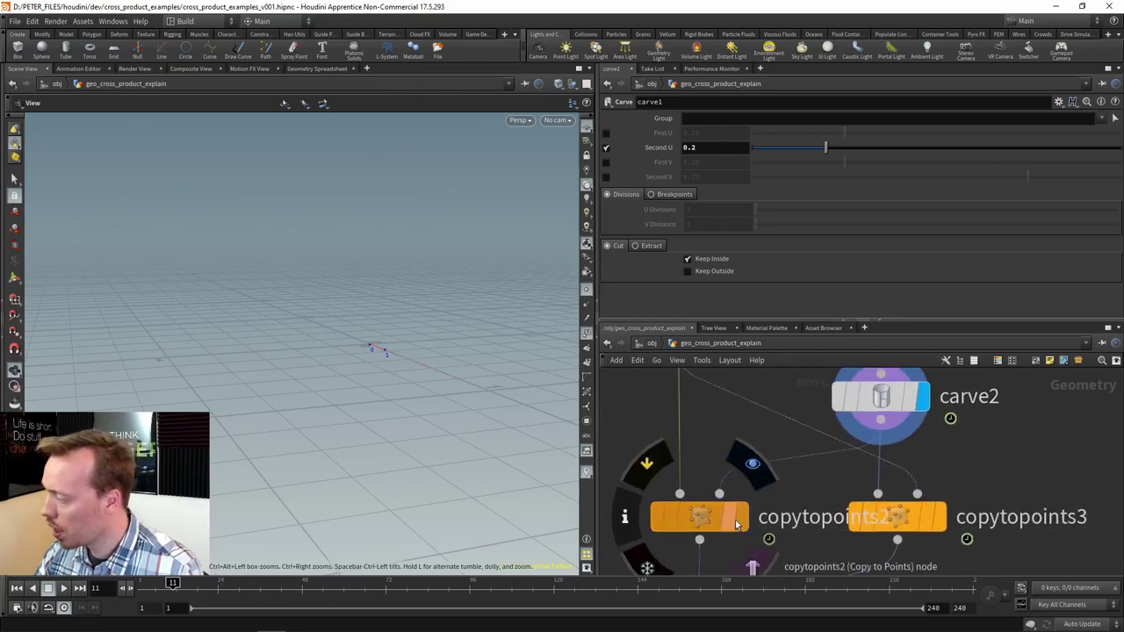
left_click(742, 518)
left_click(695, 525)
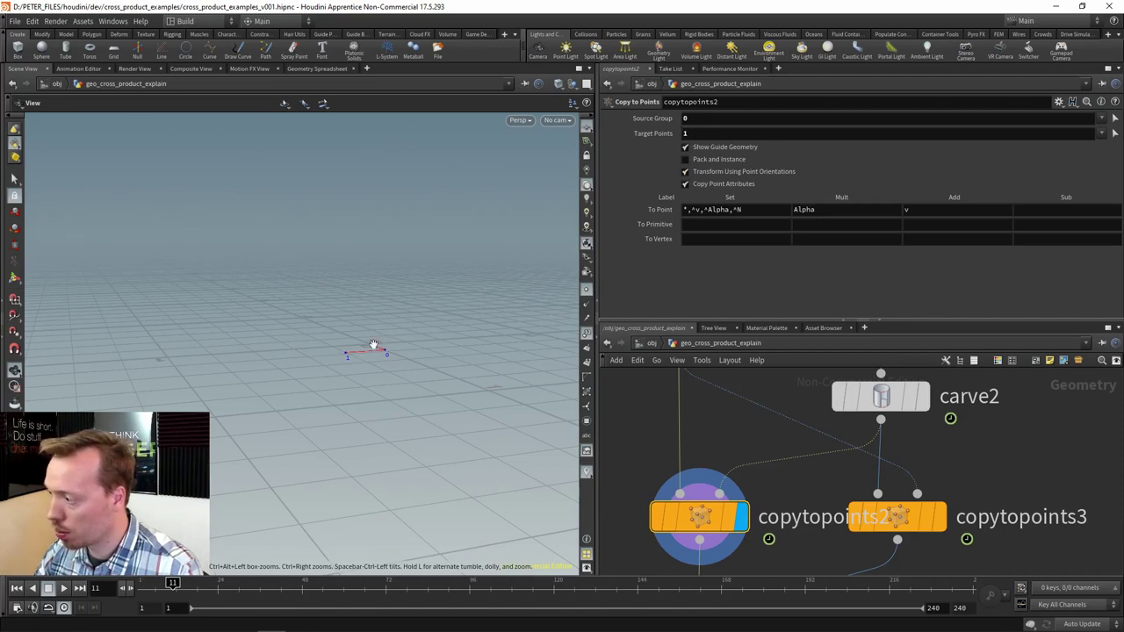
left_click_drag(984, 480, 953, 419)
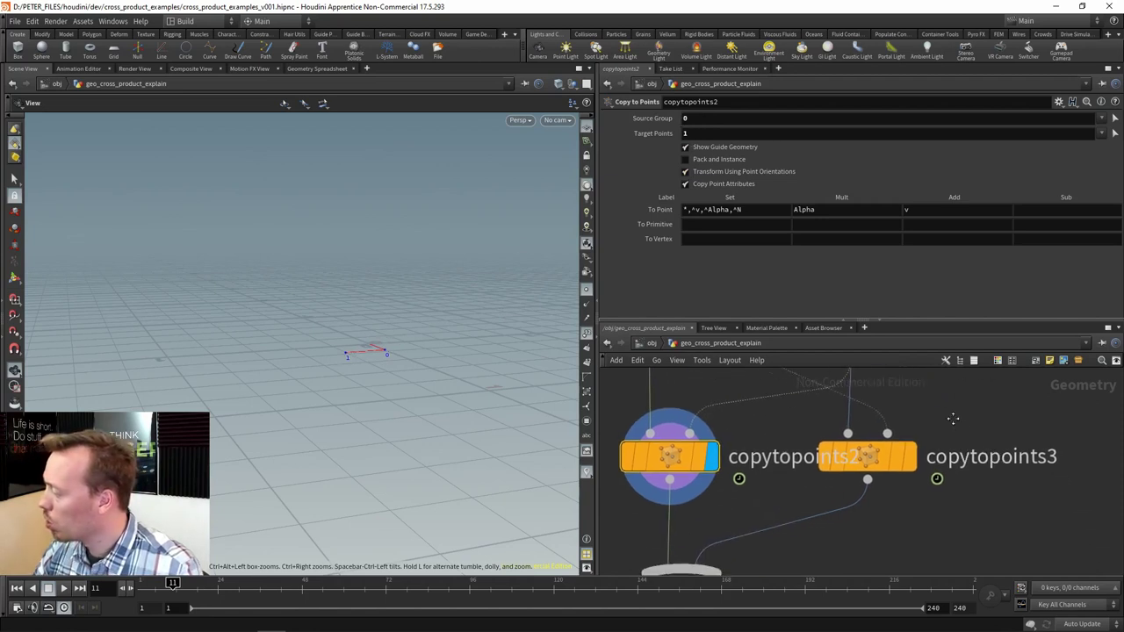
left_click(910, 456)
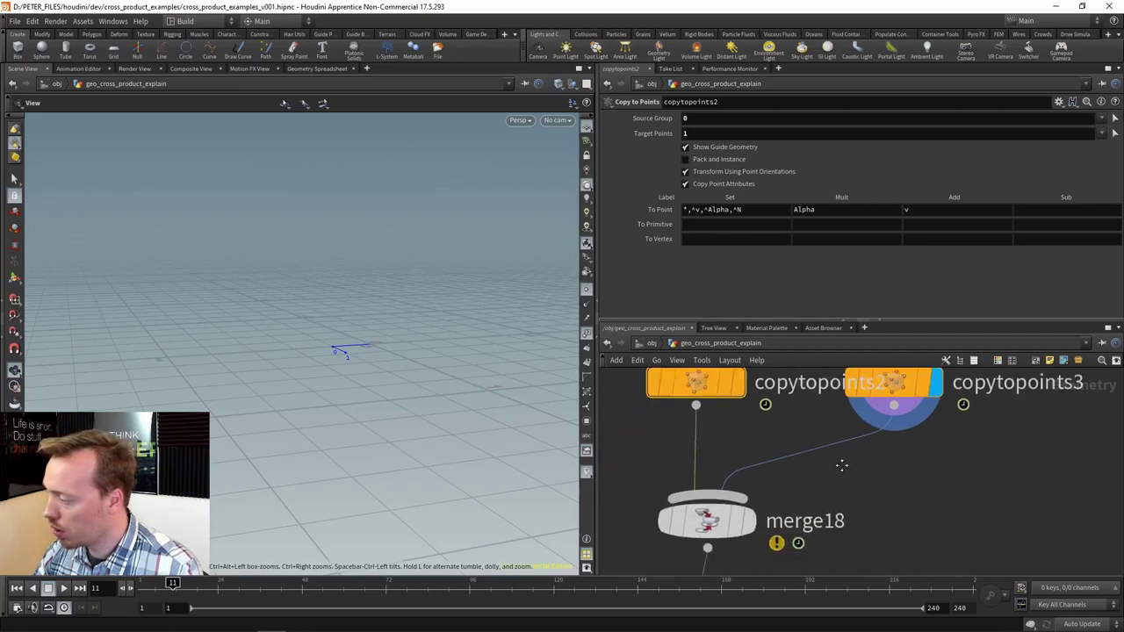
Display merge18 and fuse2 to examine how the two copied line segments are combined and joined.
left_click(750, 501)
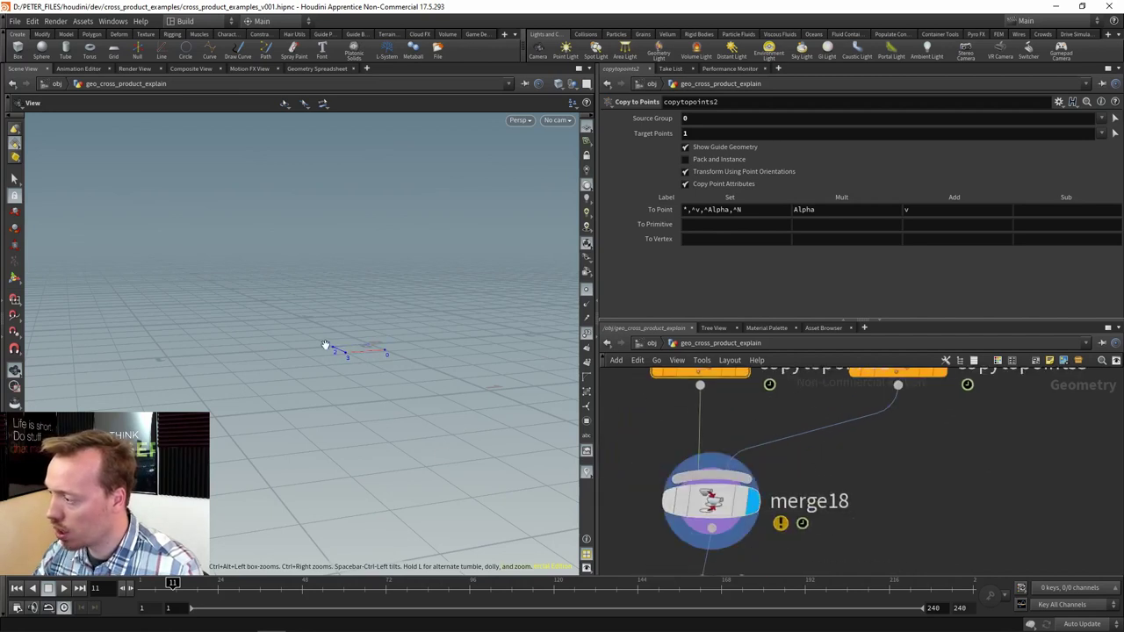
left_click_drag(401, 361, 437, 360)
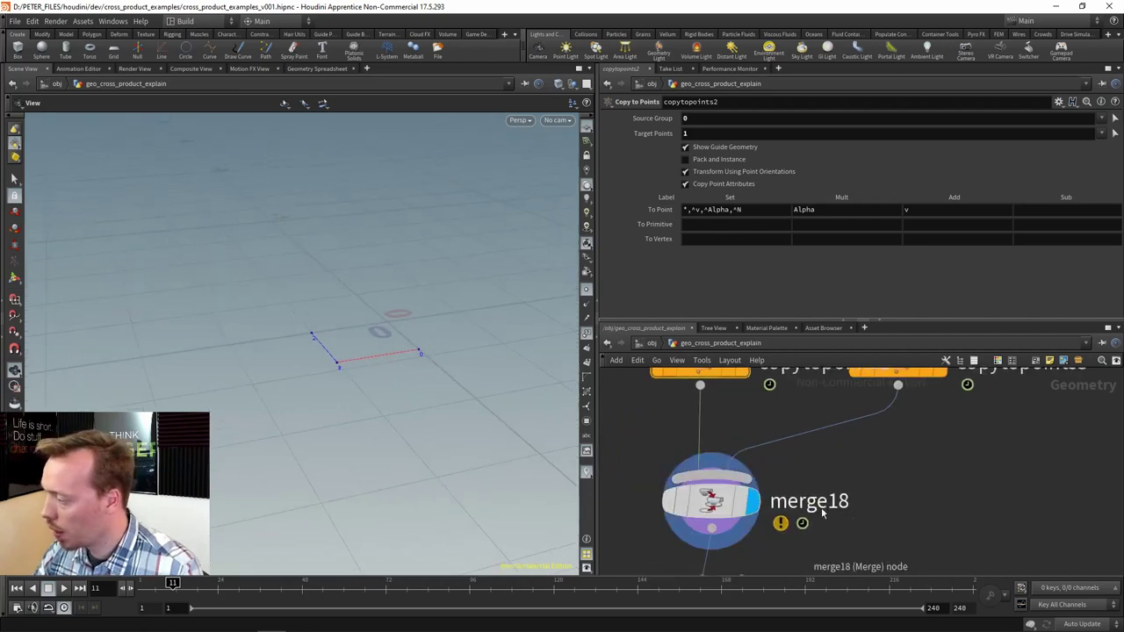
scroll(825, 514, "down", 4)
left_click_drag(834, 516, 839, 432)
scroll(834, 428, "up", 3)
left_click(769, 447)
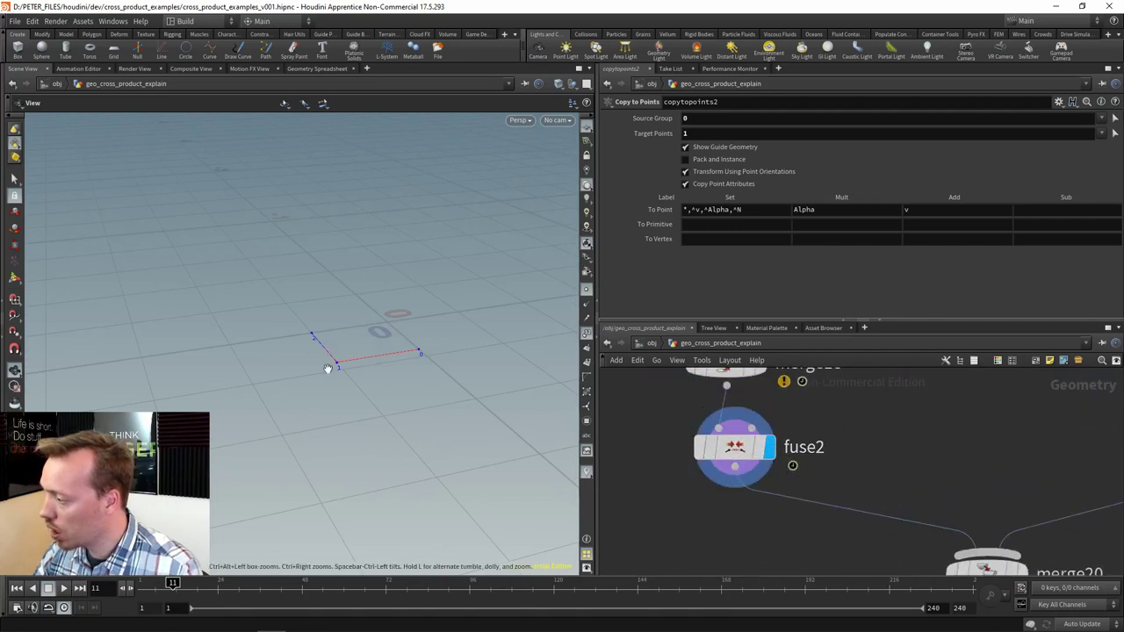
Display the object merges referencing REF_target and REF_cross_line, and the carved cross line at carve4.
left_click_drag(948, 444, 738, 454)
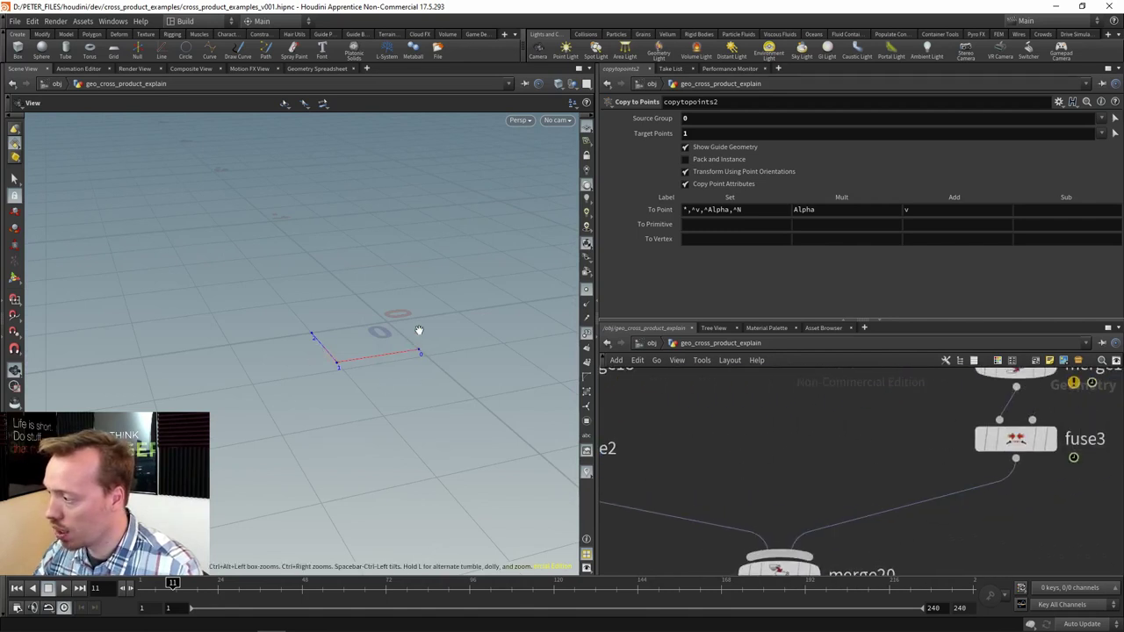
left_click_drag(938, 373, 731, 568)
scroll(809, 421, "up", 3)
left_click(747, 428)
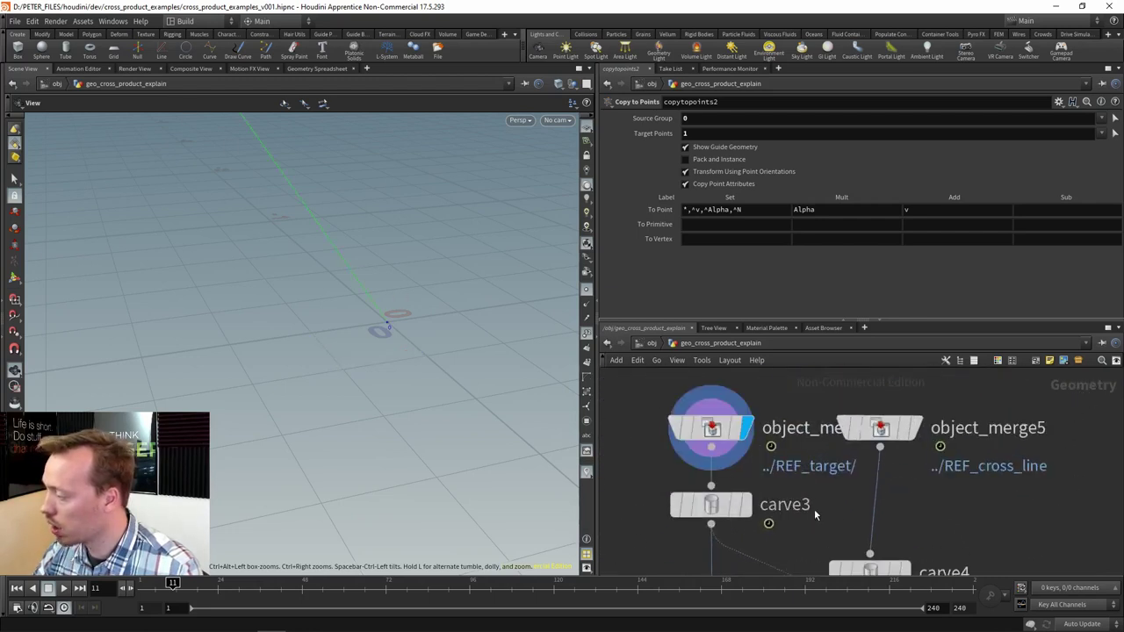
left_click_drag(814, 514, 698, 506)
left_click(757, 444)
left_click(845, 395)
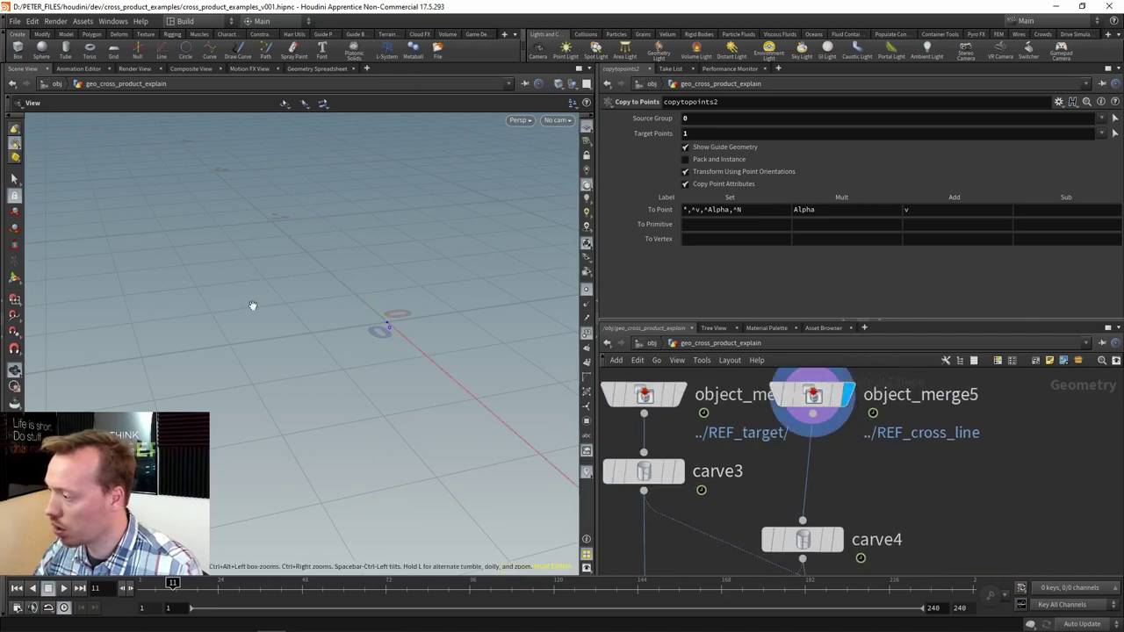
left_click(839, 539)
Inspect copytopoints4's source and target settings, and display copytopoints5 to examine its copied segment.
left_click_drag(887, 553, 907, 418)
left_click(711, 484)
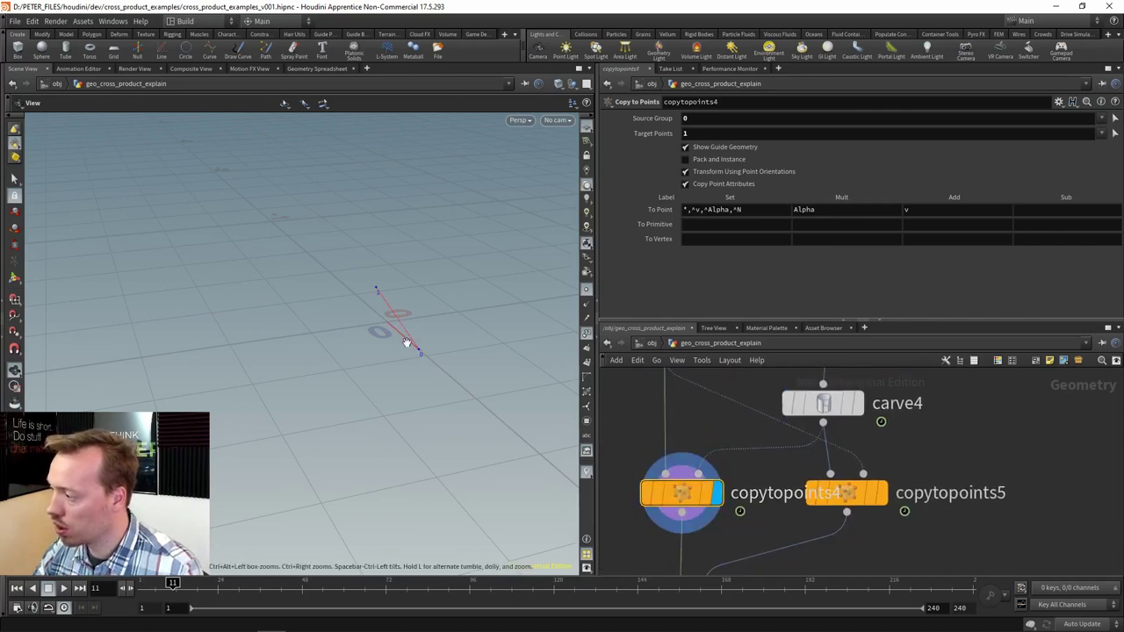
left_click(865, 447)
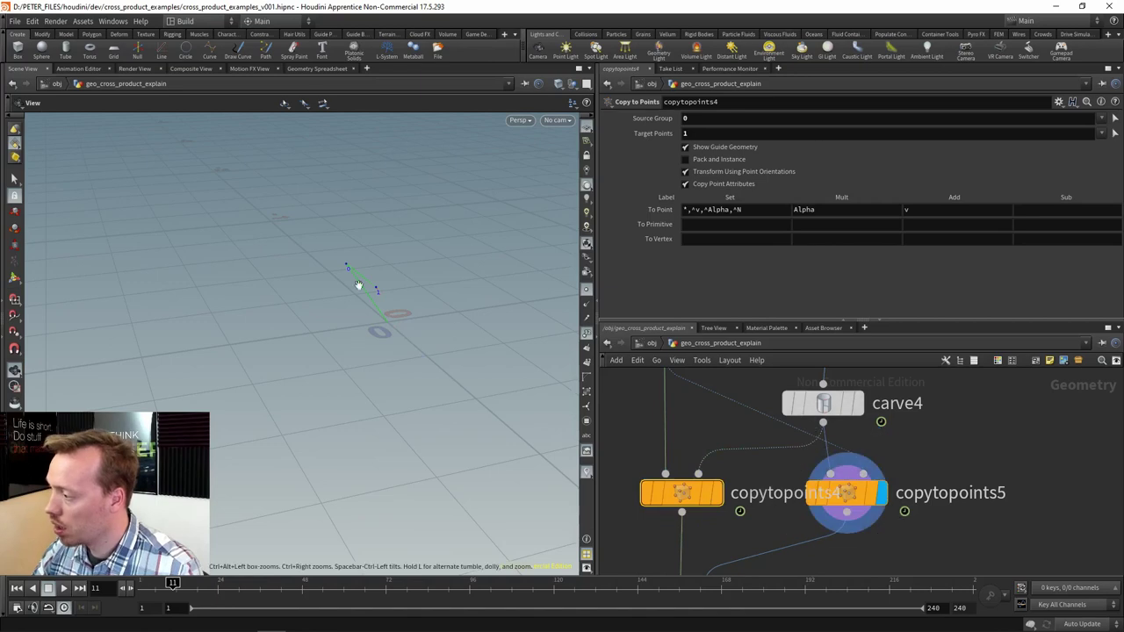
Display merge19, inspect its inputs, and examine the combined marker segments from another angle.
left_click_drag(771, 532, 790, 373)
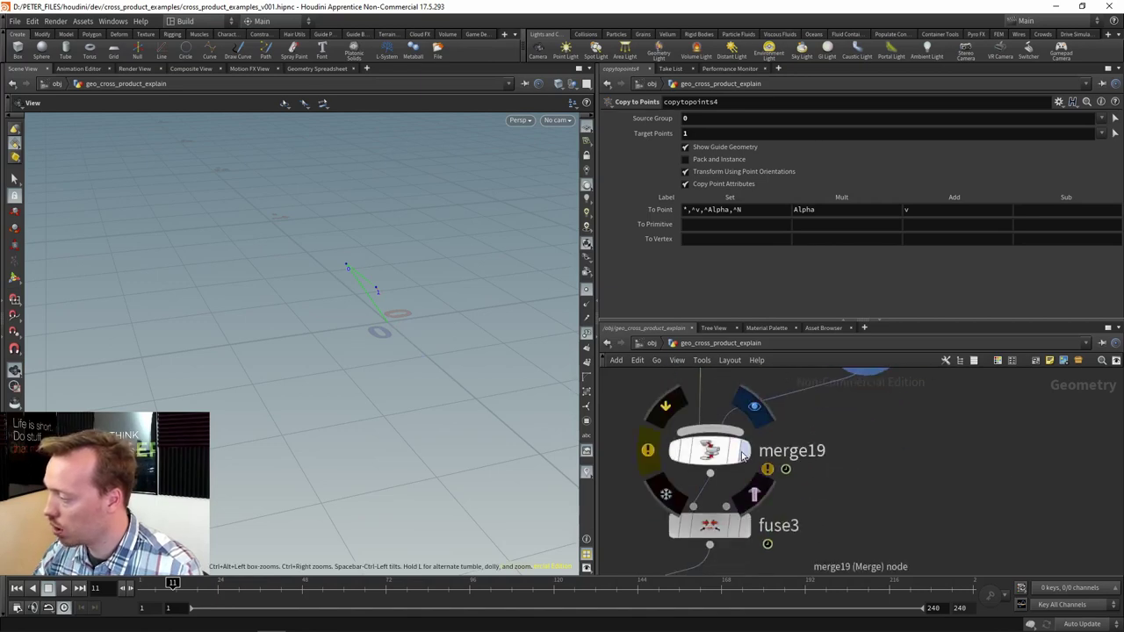
left_click(744, 452)
left_click(708, 451)
left_click_drag(345, 354, 417, 239)
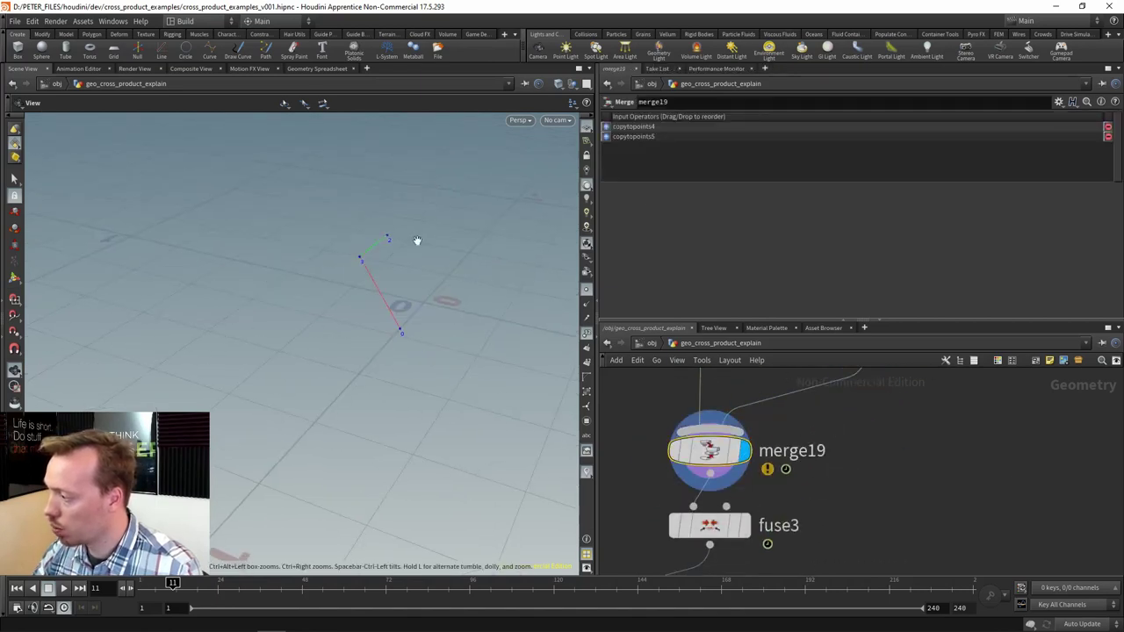
Display fuse3 and merge20 to examine the joined marker segments combined with the other pair from another angle.
left_click_drag(765, 541, 825, 473)
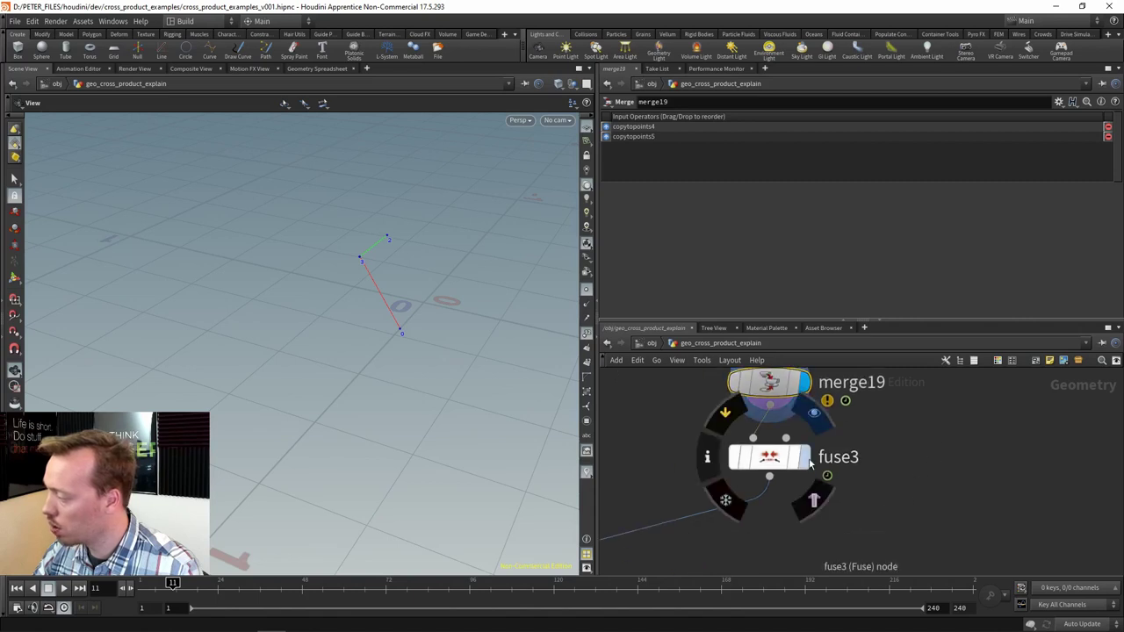
left_click(804, 458)
scroll(851, 492, "down", 2)
left_click_drag(751, 546, 828, 477)
scroll(828, 456, "up", 3)
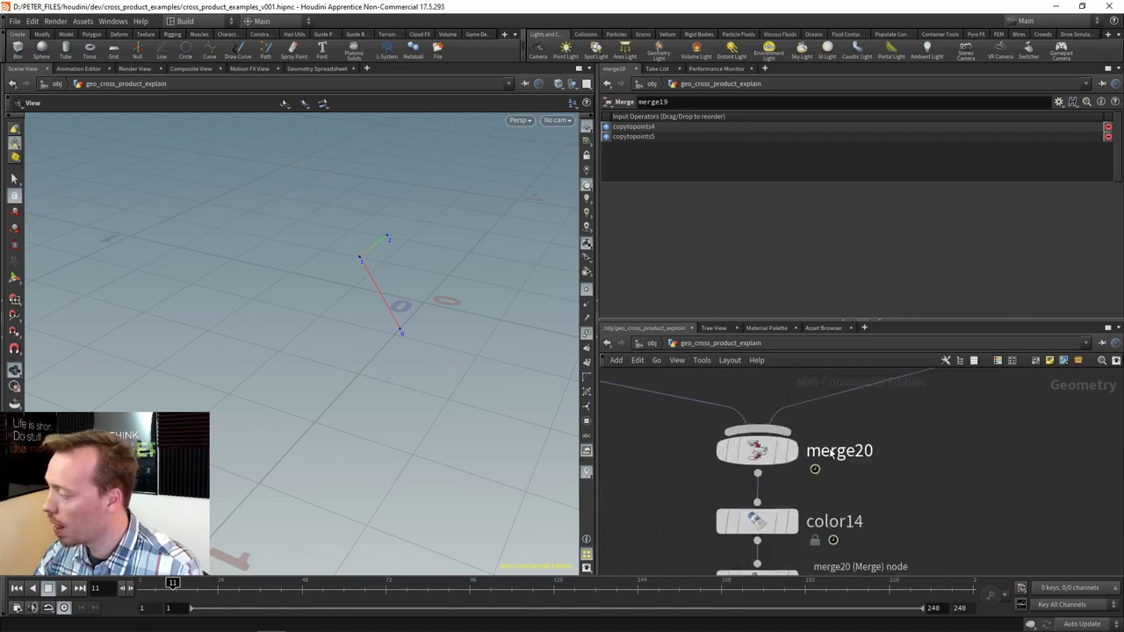
left_click(784, 451)
left_click_drag(413, 341, 334, 330)
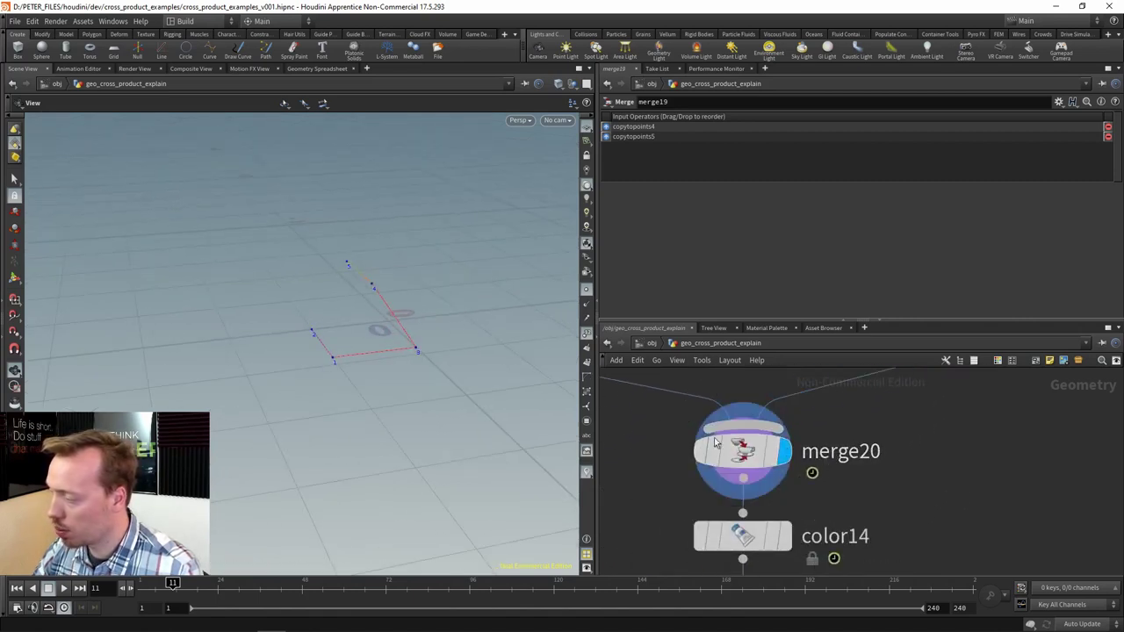
Display color14 and polywire4 to examine the coloured marker wires, and turn off the point numbers.
left_click_drag(880, 520, 941, 399)
left_click(846, 415)
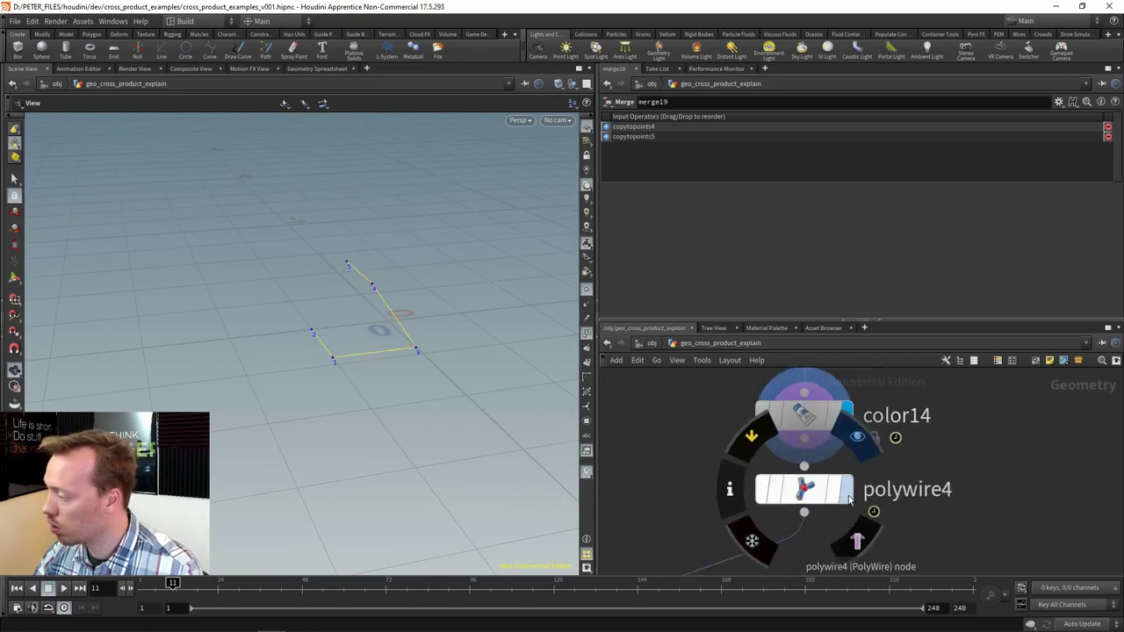
left_click(845, 490)
left_click_drag(374, 383, 373, 425)
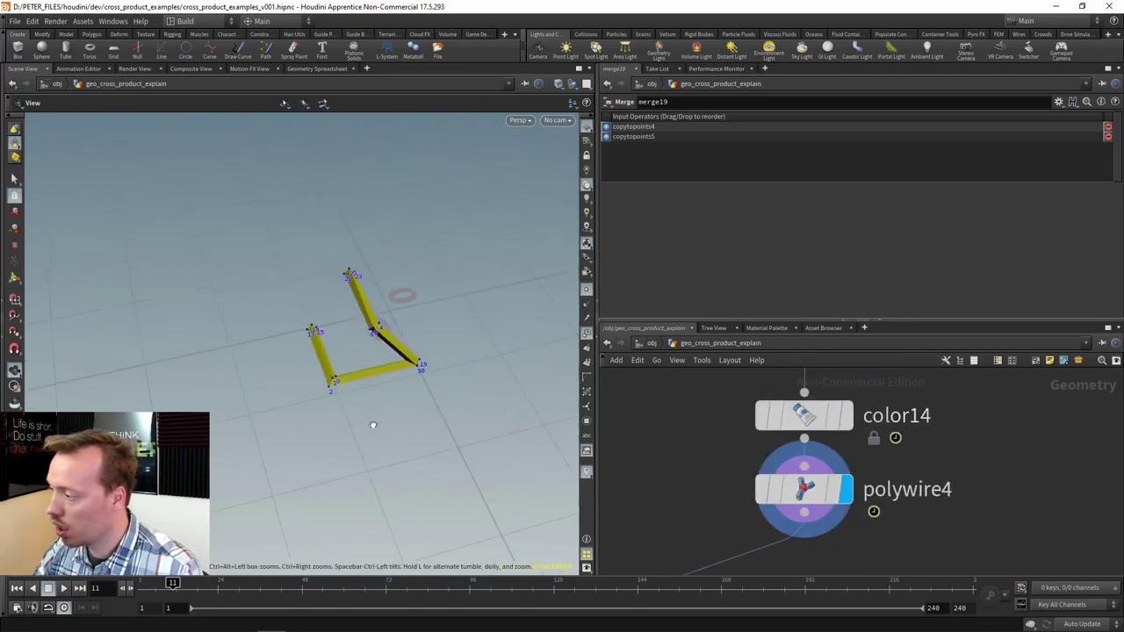
left_click(587, 334)
left_click_drag(416, 387, 290, 391)
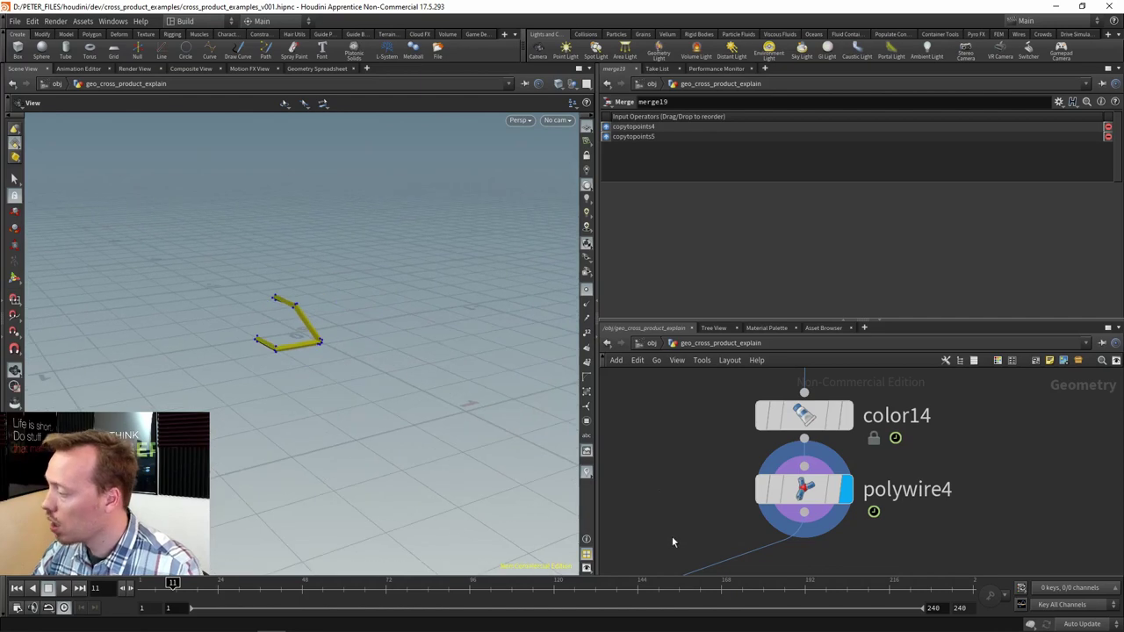
Display merge16 and scrub to frame 20 to examine how the yellow angle markers follow the vectors.
scroll(672, 535, "down", 8)
scroll(750, 479, "up", 10)
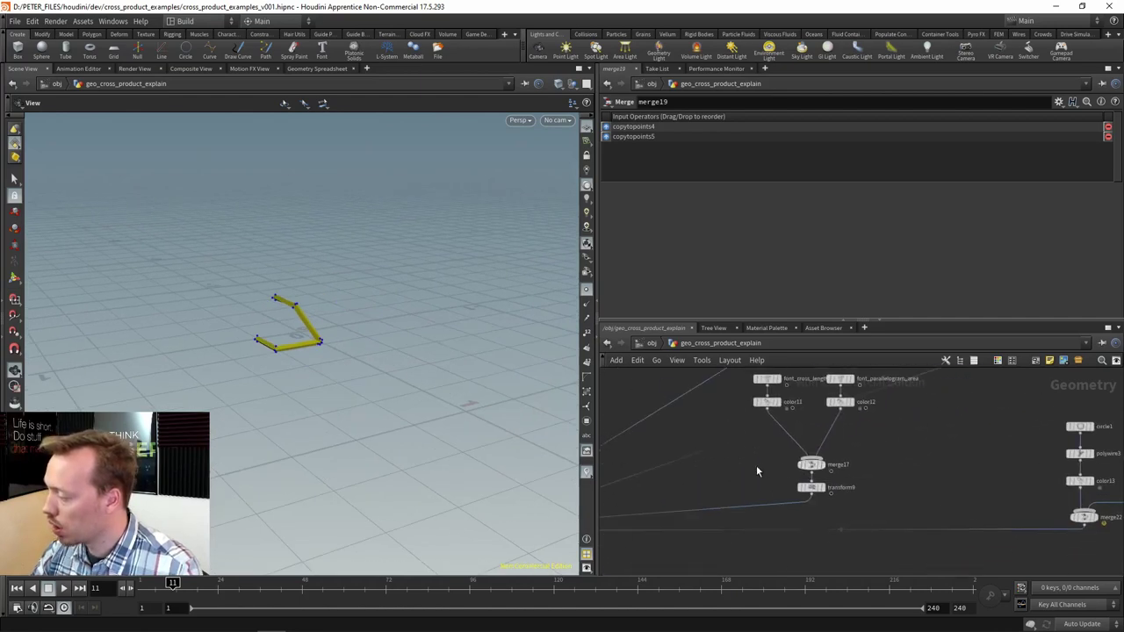
left_click(736, 491)
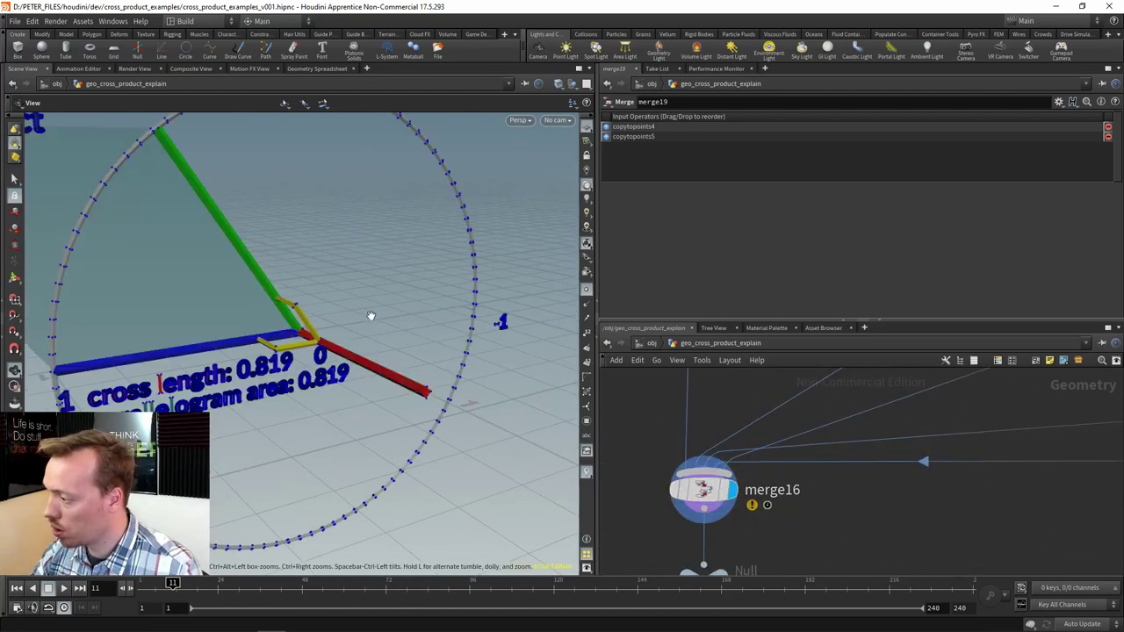
left_click_drag(368, 313, 383, 323)
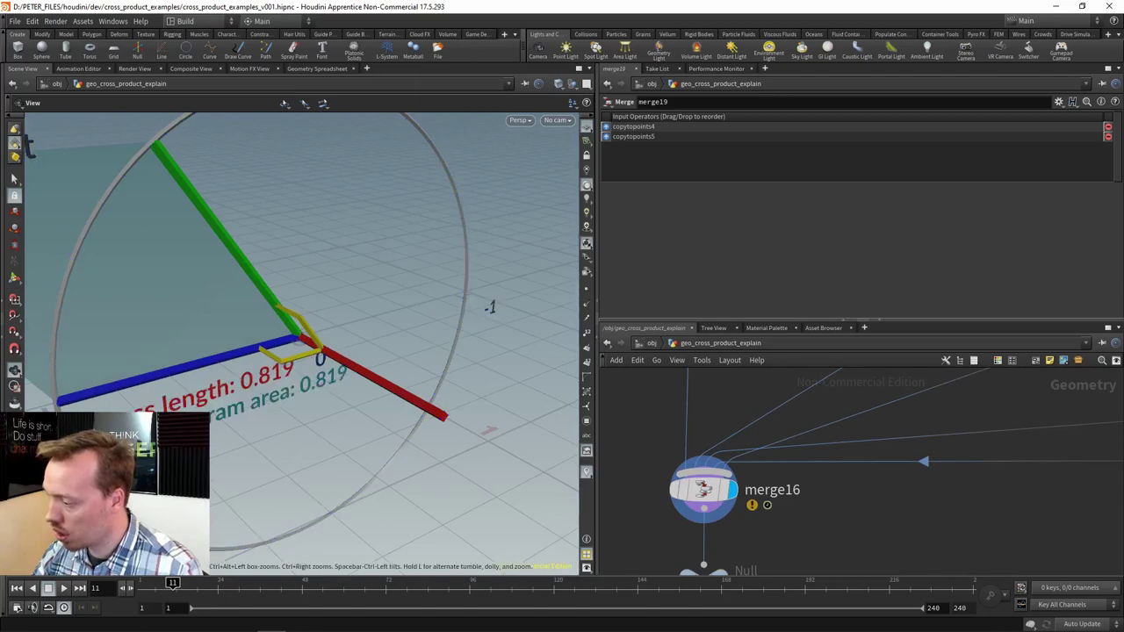
left_click_drag(174, 586, 203, 582)
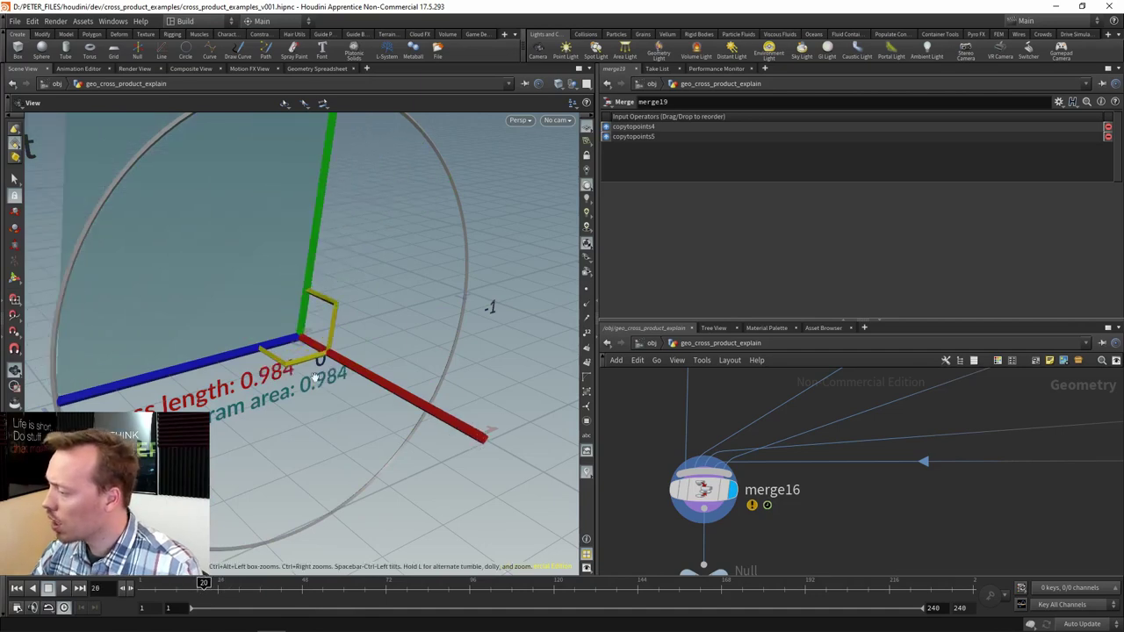
left_click_drag(315, 377, 275, 381)
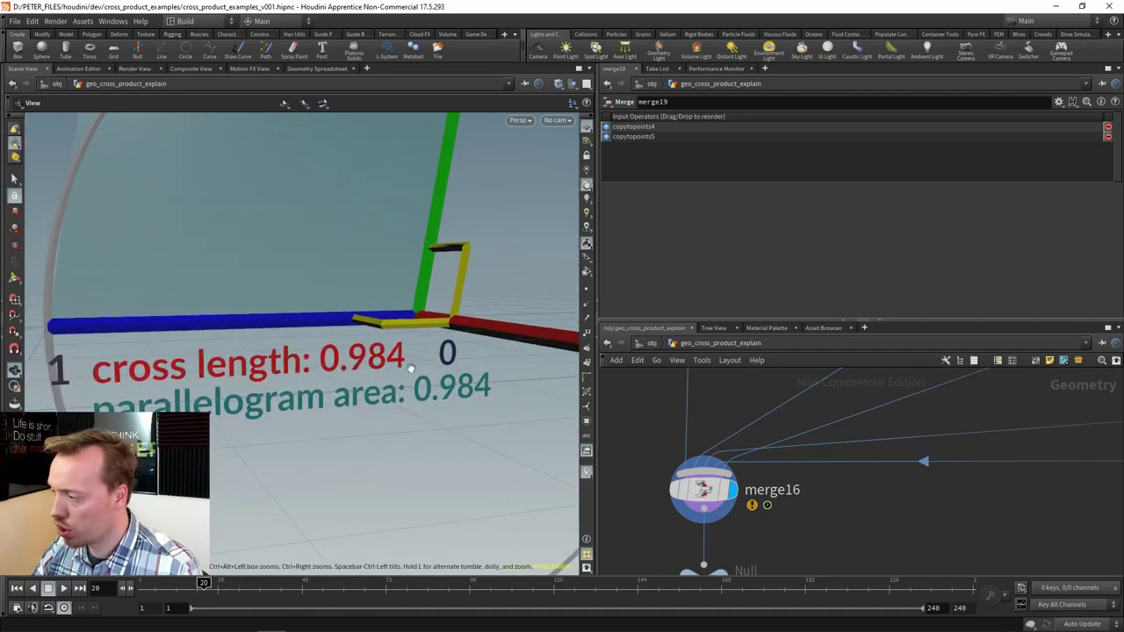
Inspect font_cross_length's points expression reading cross_result_rounded_string from REF_cross, and display its coloured text at color11.
scroll(929, 455, "down", 6)
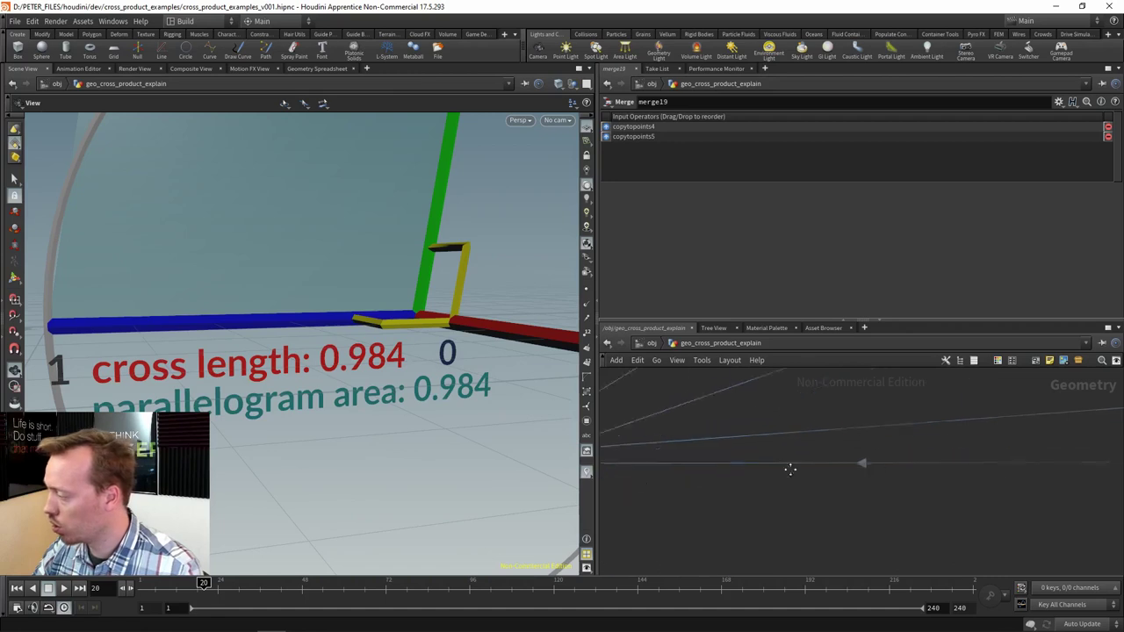
scroll(769, 431, "up", 5)
left_click(679, 437)
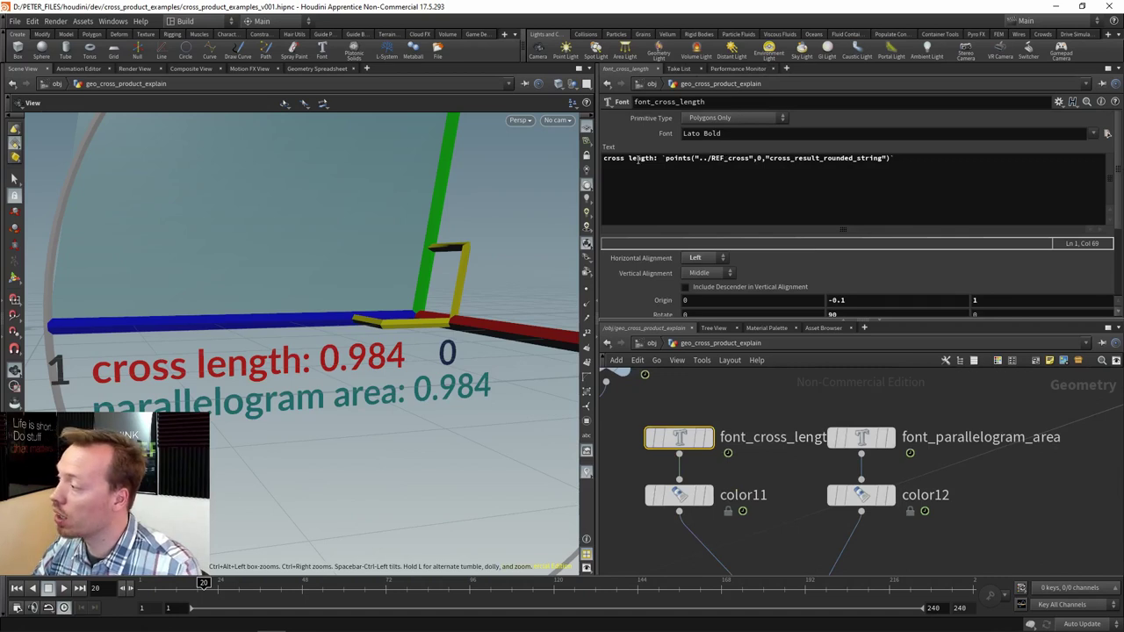
left_click(666, 158)
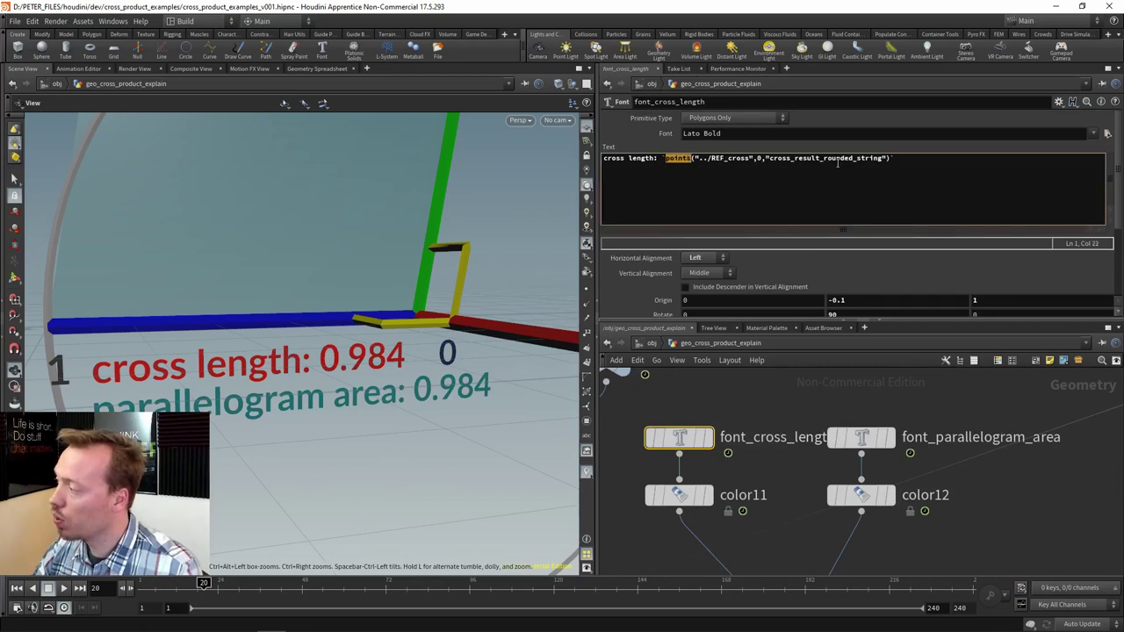
left_click_drag(883, 159, 818, 159)
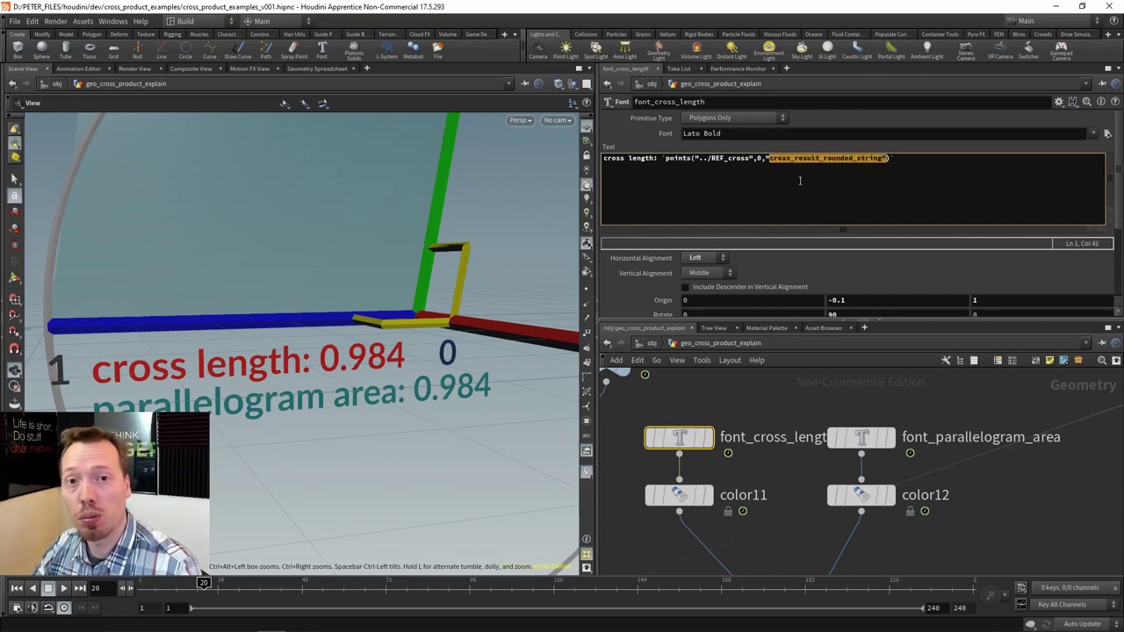
left_click(758, 466)
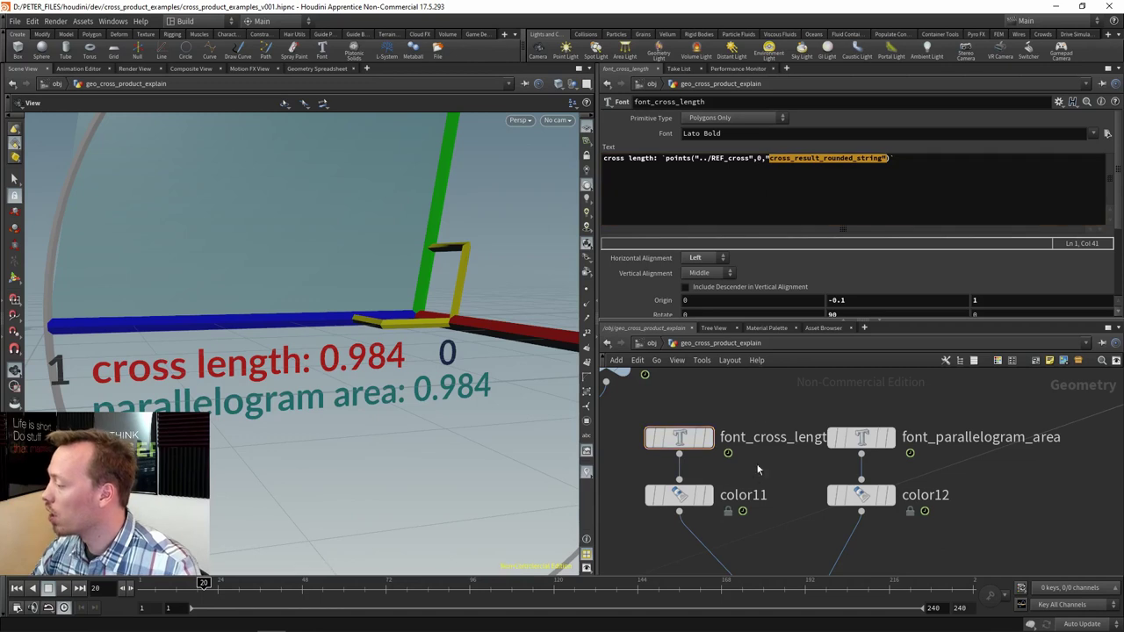
left_click_drag(773, 498, 770, 436)
left_click(708, 434)
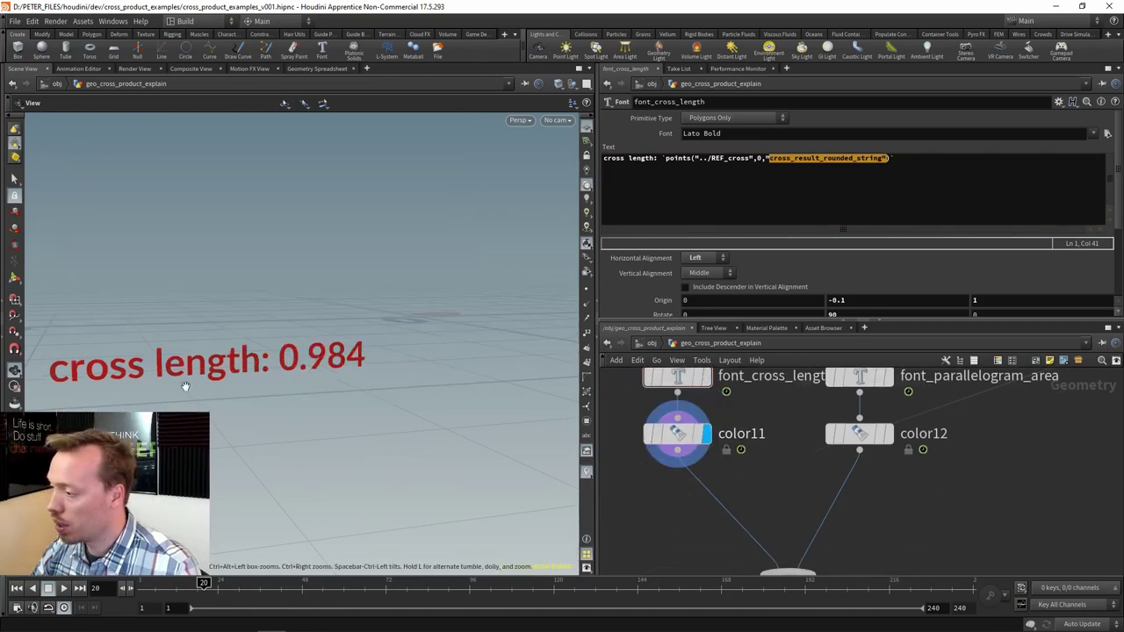
Display font_parallelogram_area and color12, and inspect the prims expression reading area_string from REF_parallelogram.
left_click_drag(885, 378, 833, 453)
left_click_drag(862, 412, 857, 395)
left_click_drag(904, 436, 1027, 439)
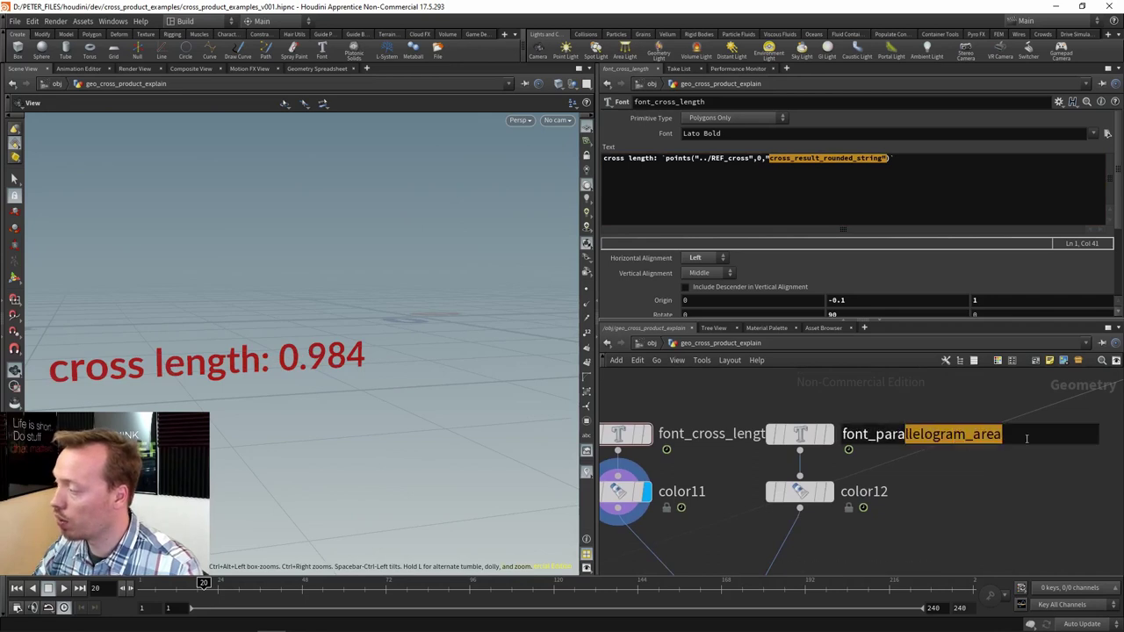
left_click(996, 484)
left_click(833, 433)
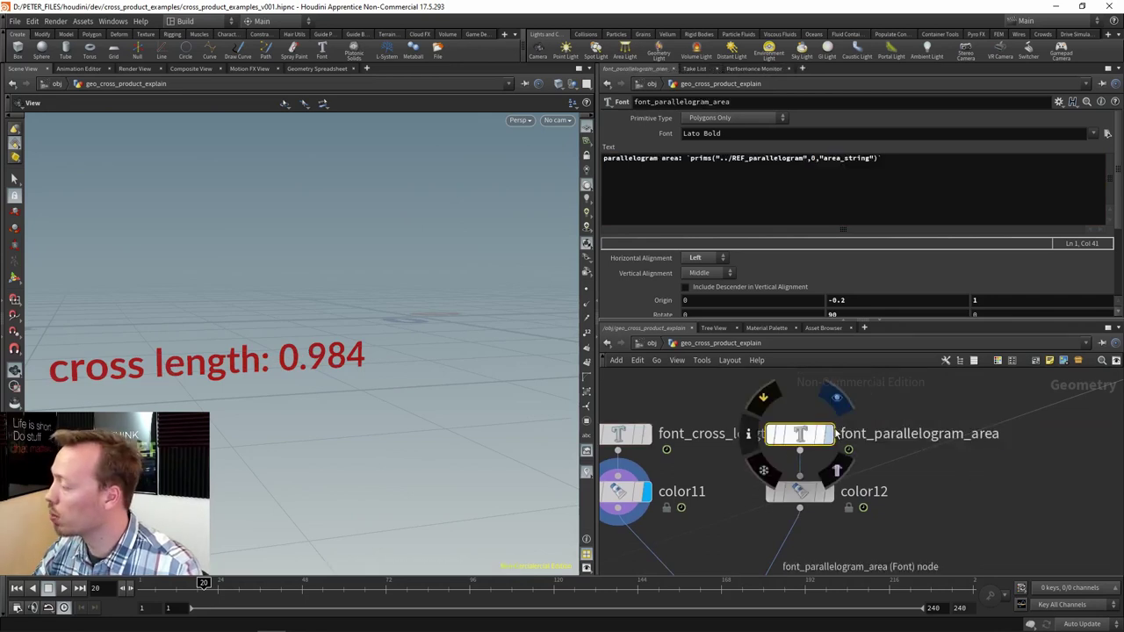
left_click(829, 434)
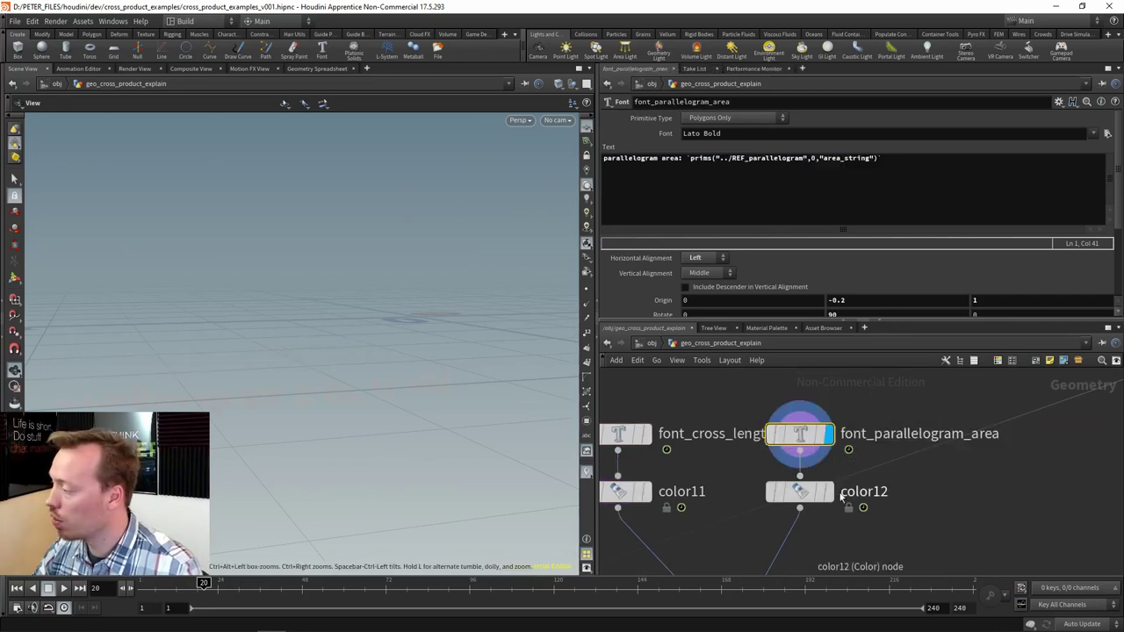
left_click(829, 492)
left_click(798, 491)
left_click(799, 434)
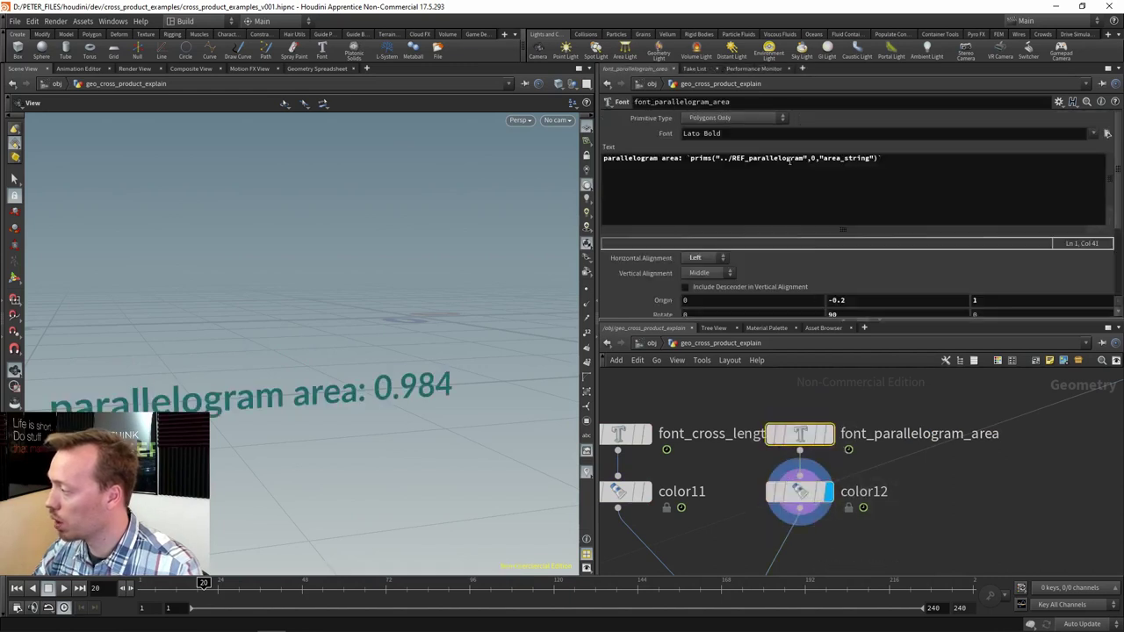
left_click(692, 159)
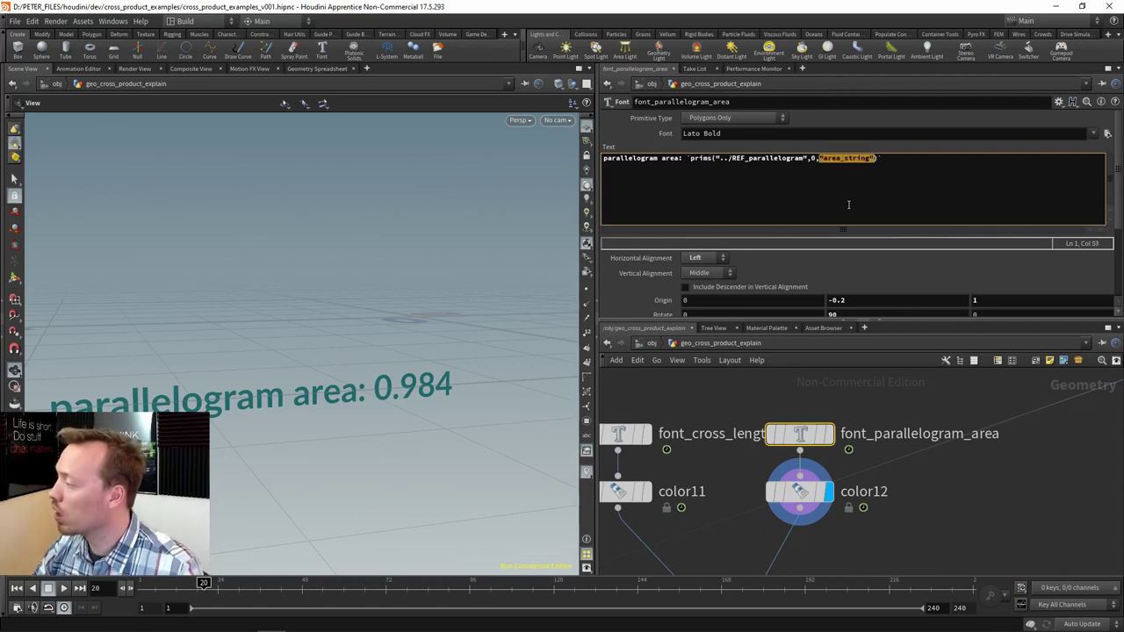
left_click(916, 511)
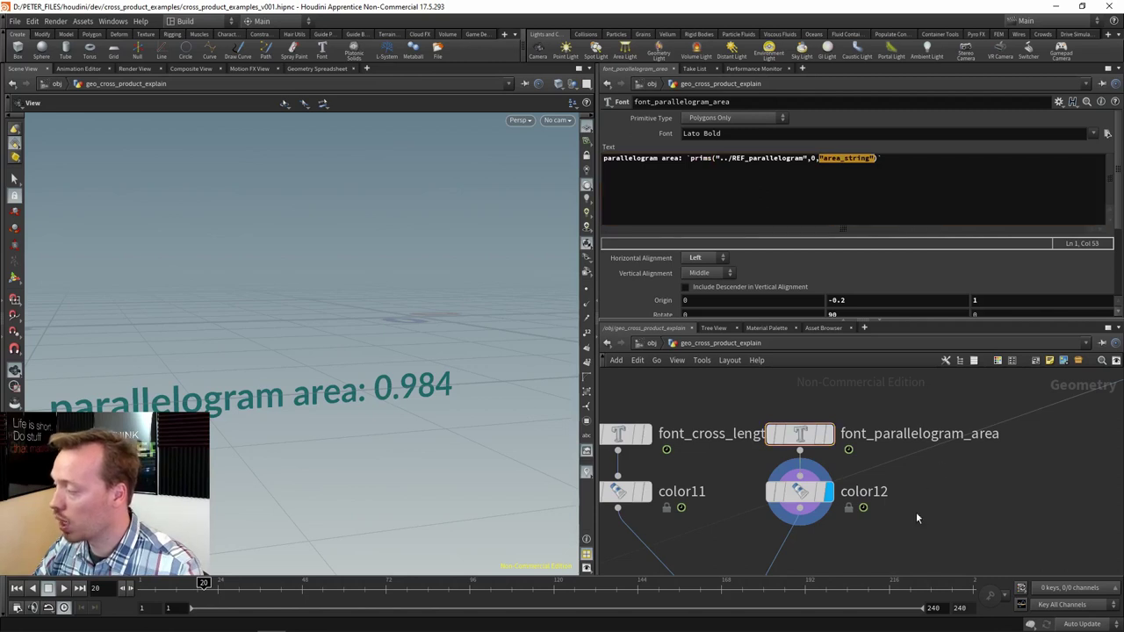
Inspect merge17's inputs and display transform9 to examine the two combined text labels in position.
left_click_drag(879, 535, 873, 501)
left_click_drag(880, 542, 744, 469)
scroll(876, 527, "down", 2)
scroll(848, 466, "up", 3)
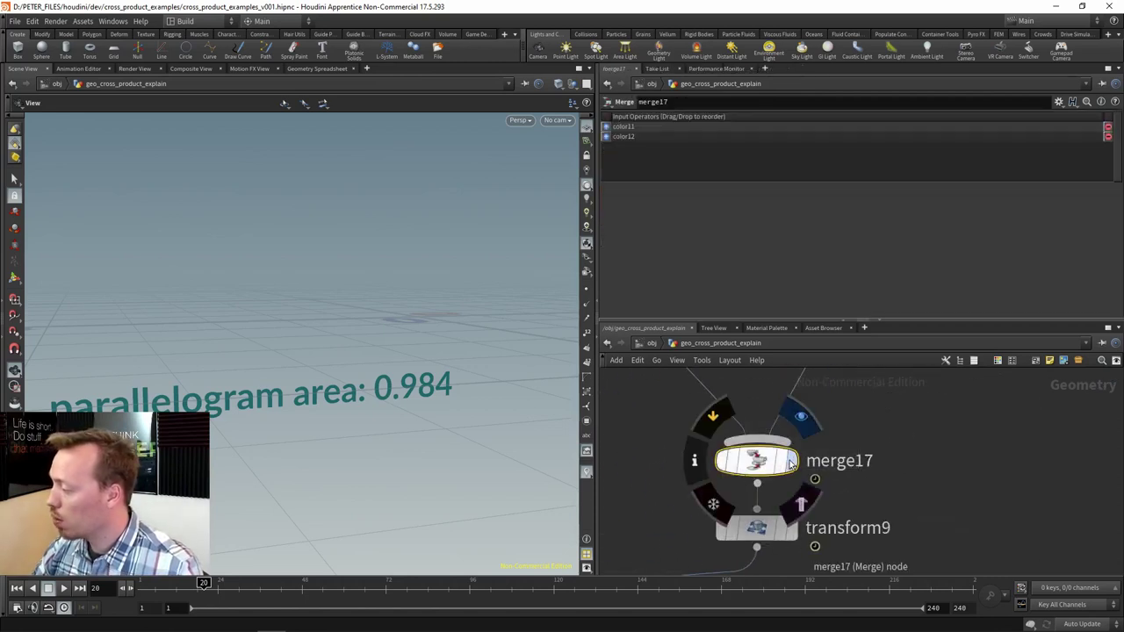
left_click(799, 411)
left_click(794, 531)
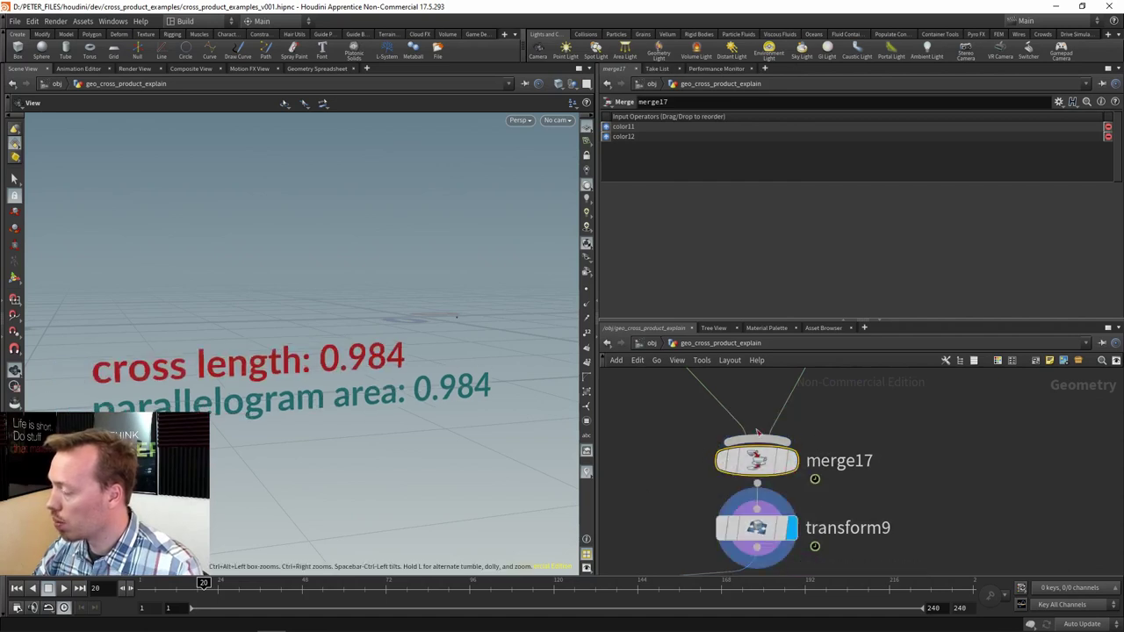
Display merge16 again to examine the text labels within the full cross product illustration.
scroll(847, 465, "down", 1)
left_click_drag(848, 466, 1088, 421)
scroll(893, 431, "down", 2)
scroll(828, 440, "up", 3)
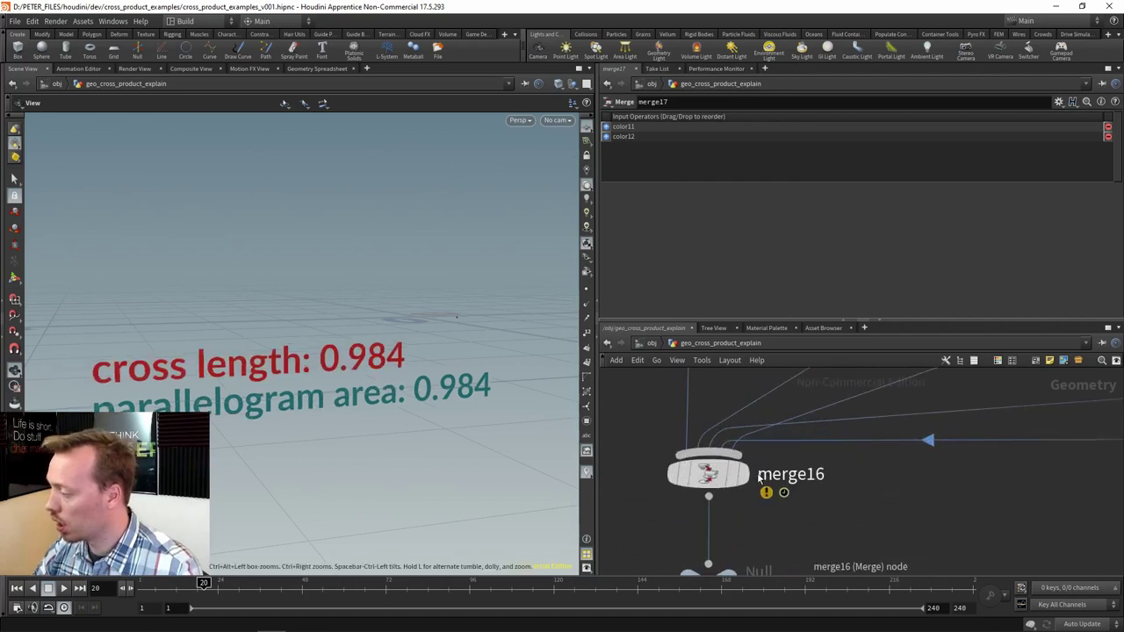
left_click(743, 473)
scroll(350, 312, "down", 3)
scroll(351, 311, "down", 4)
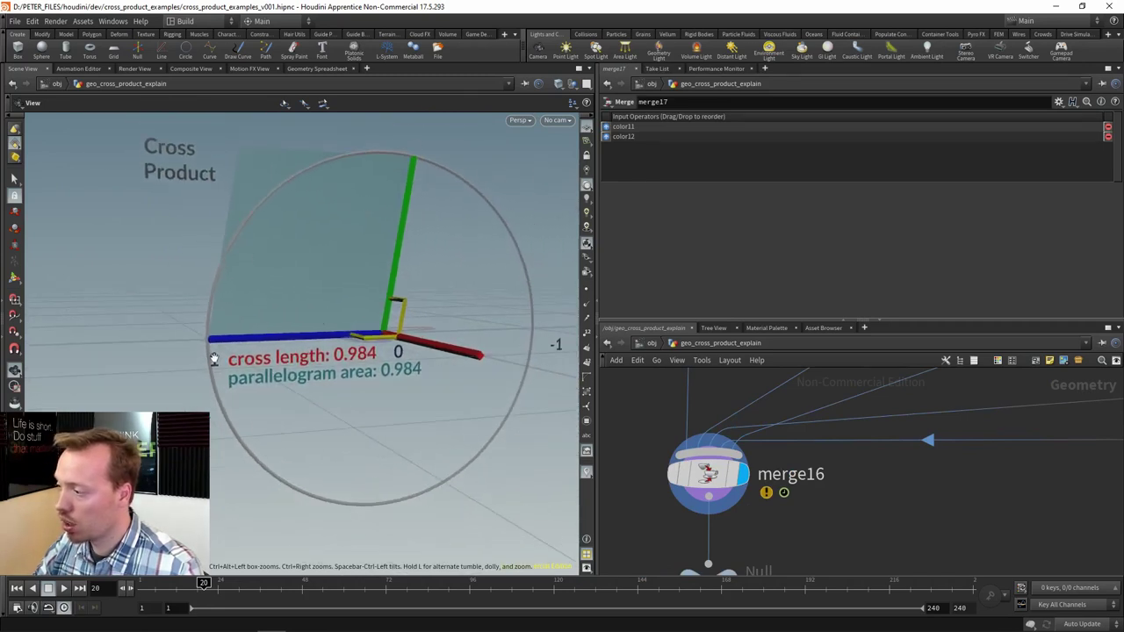
Display circle1, polywire3 and color13 in turn to examine how the grey reference circle is built.
scroll(778, 462, "down", 6)
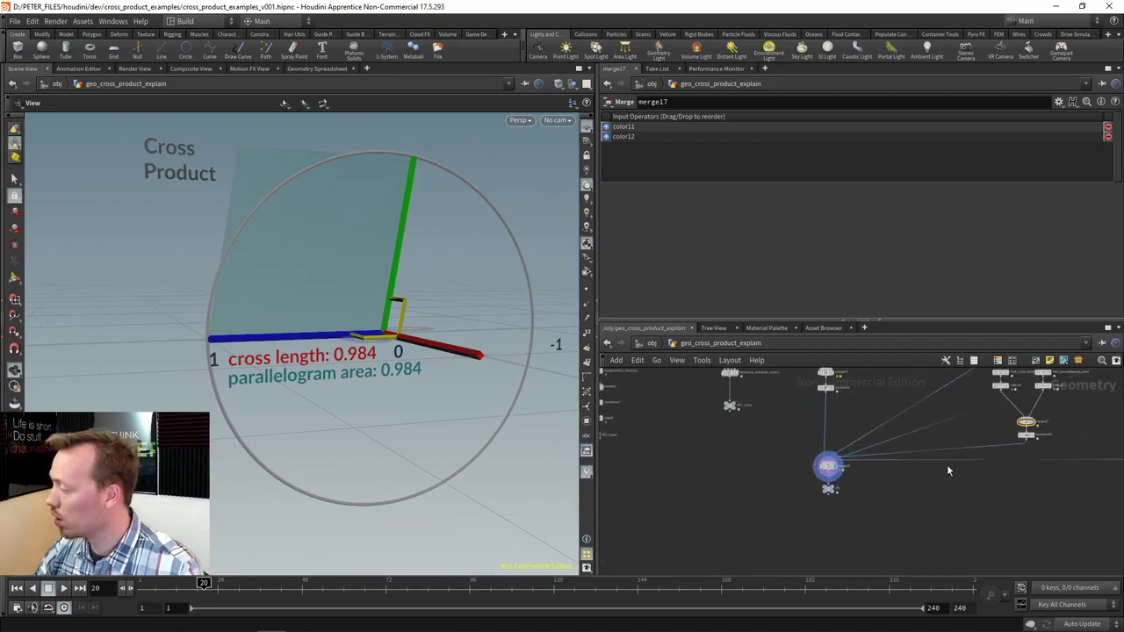
scroll(779, 436, "up", 6)
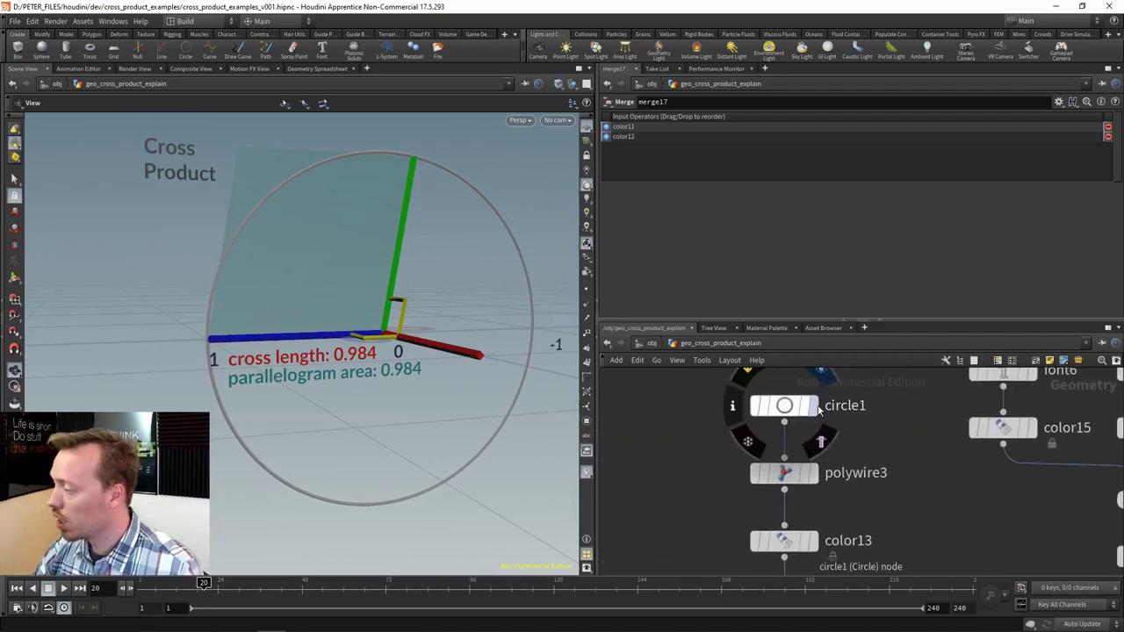
left_click(813, 405)
left_click(816, 417)
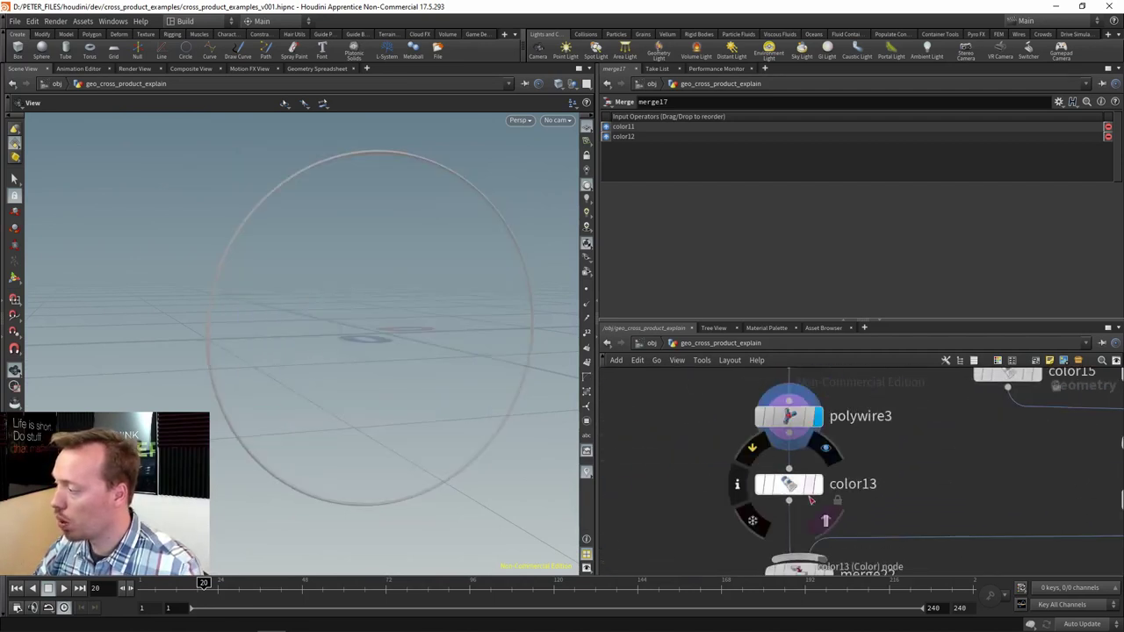
left_click(820, 488)
scroll(936, 465, "down", 4)
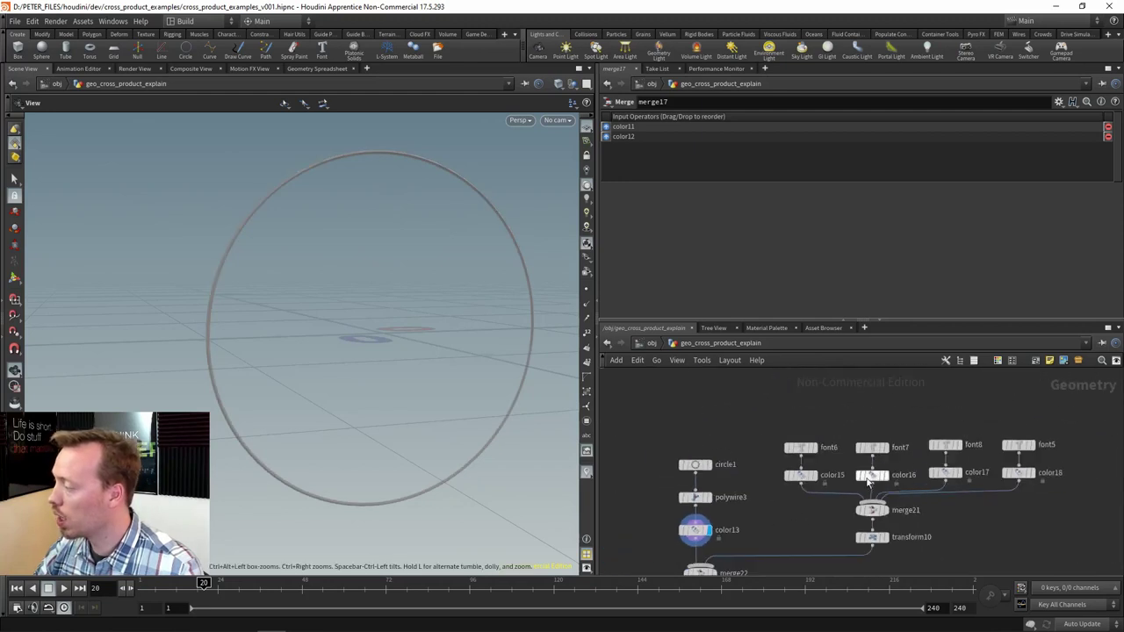
Display color15 and merge21 to examine the number labels and the title text.
scroll(878, 466, "up", 4)
left_click(779, 482)
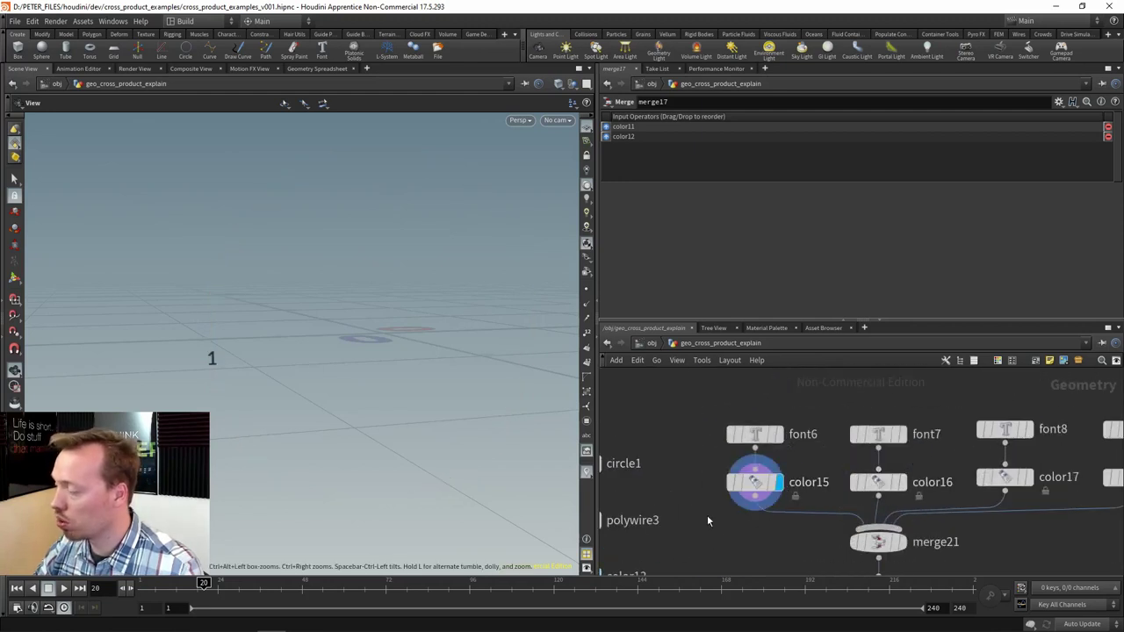
left_click_drag(707, 521, 662, 447)
left_click(857, 468)
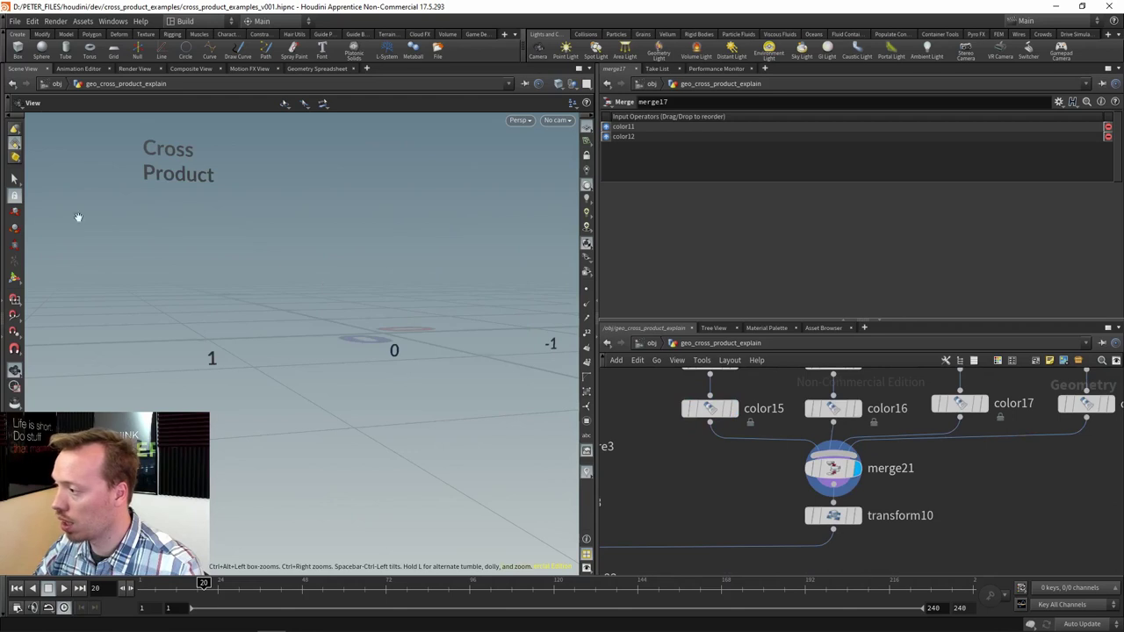
Display the VIS null's final illustration and scrub the timeline to frame 50.
scroll(706, 514, "down", 4)
left_click_drag(678, 542, 1043, 462)
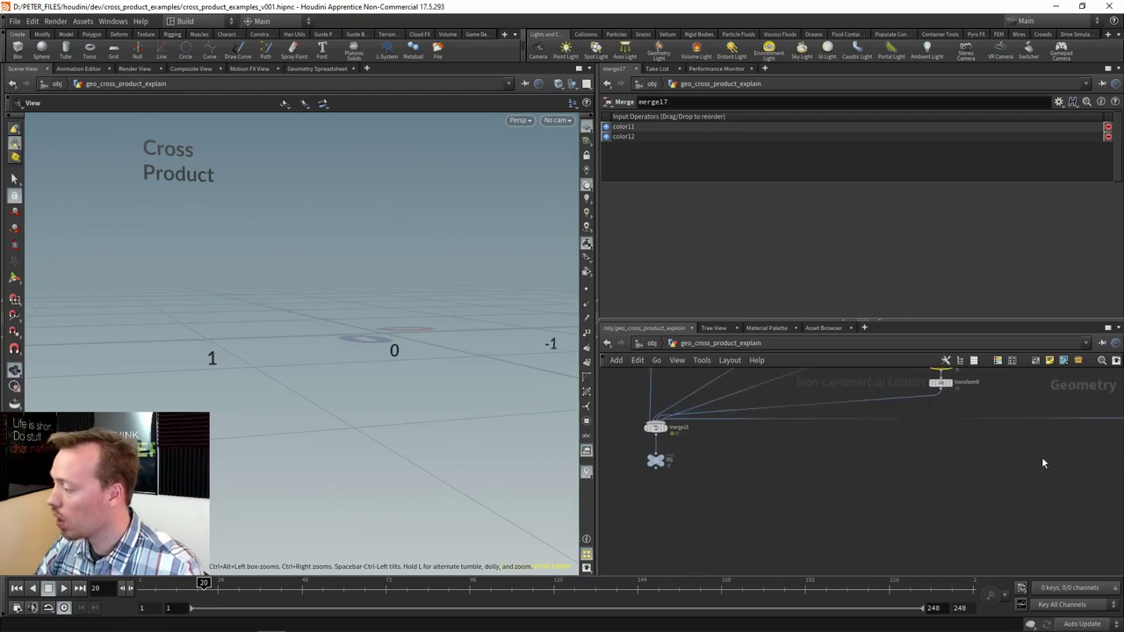
left_click_drag(797, 492, 963, 489)
scroll(861, 453, "up", 4)
scroll(791, 458, "up", 2)
left_click(795, 416)
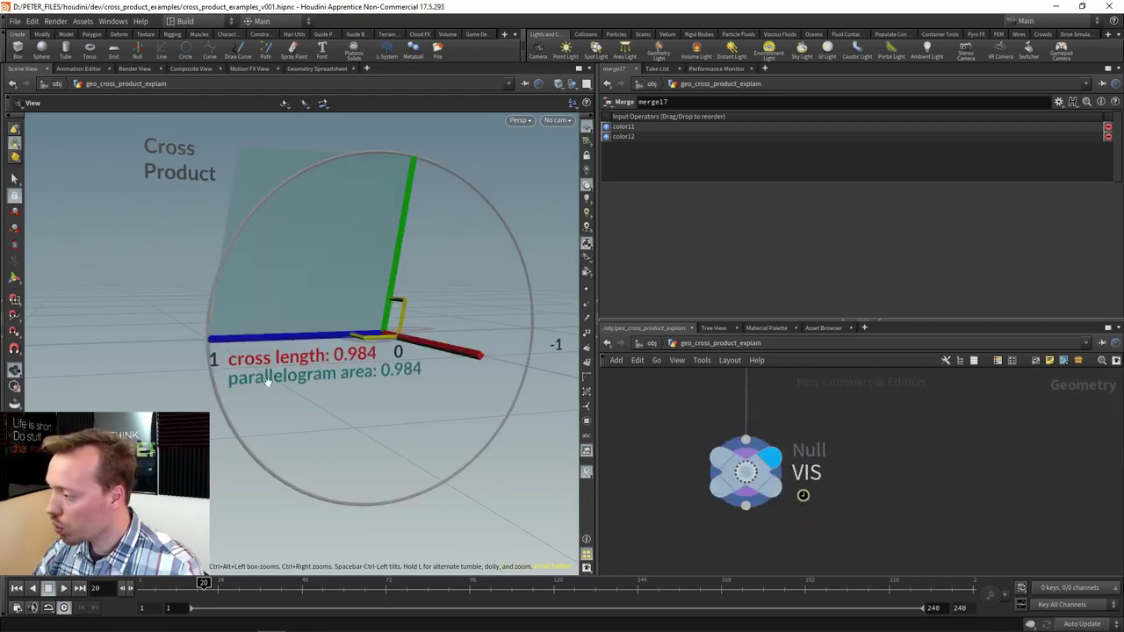
left_click_drag(729, 424, 765, 478)
left_click_drag(203, 584, 309, 594)
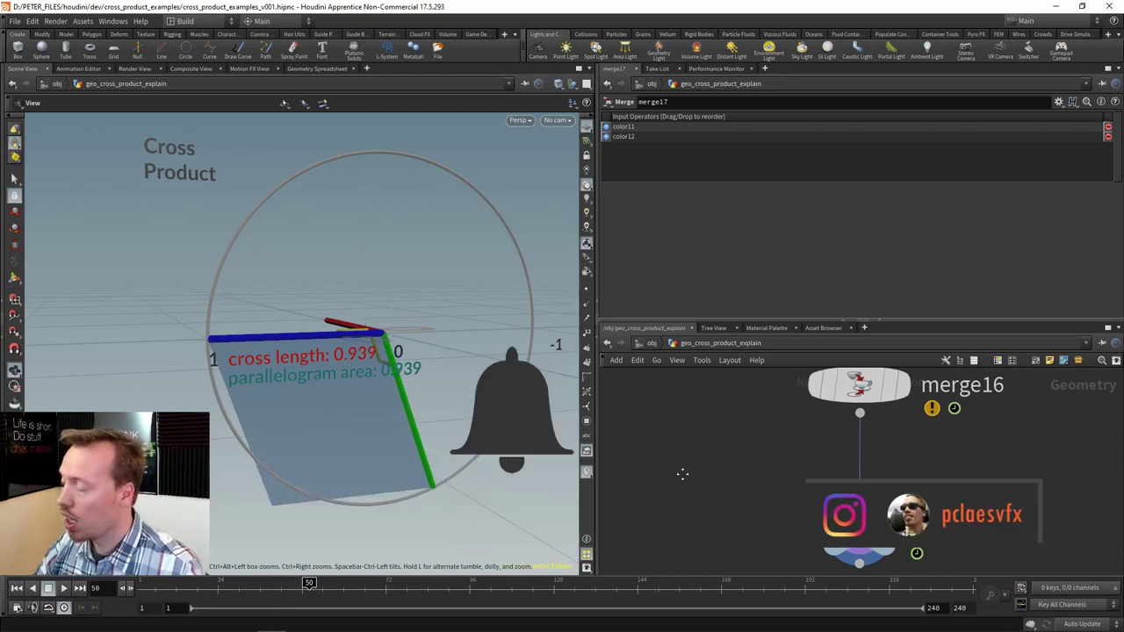
scroll(682, 474, "down", 5)
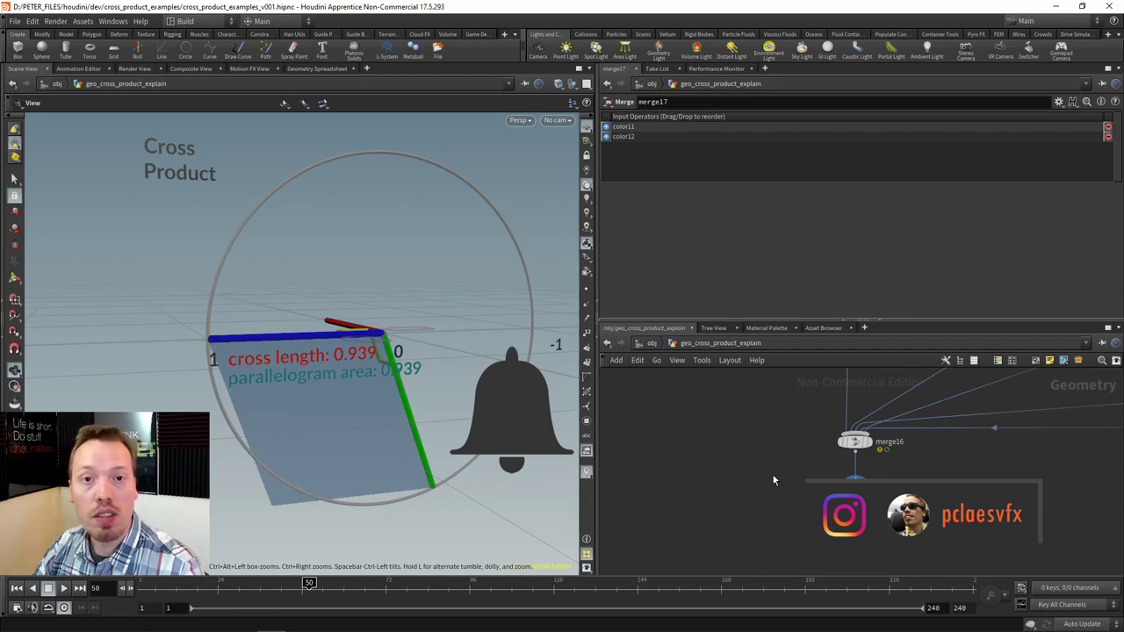